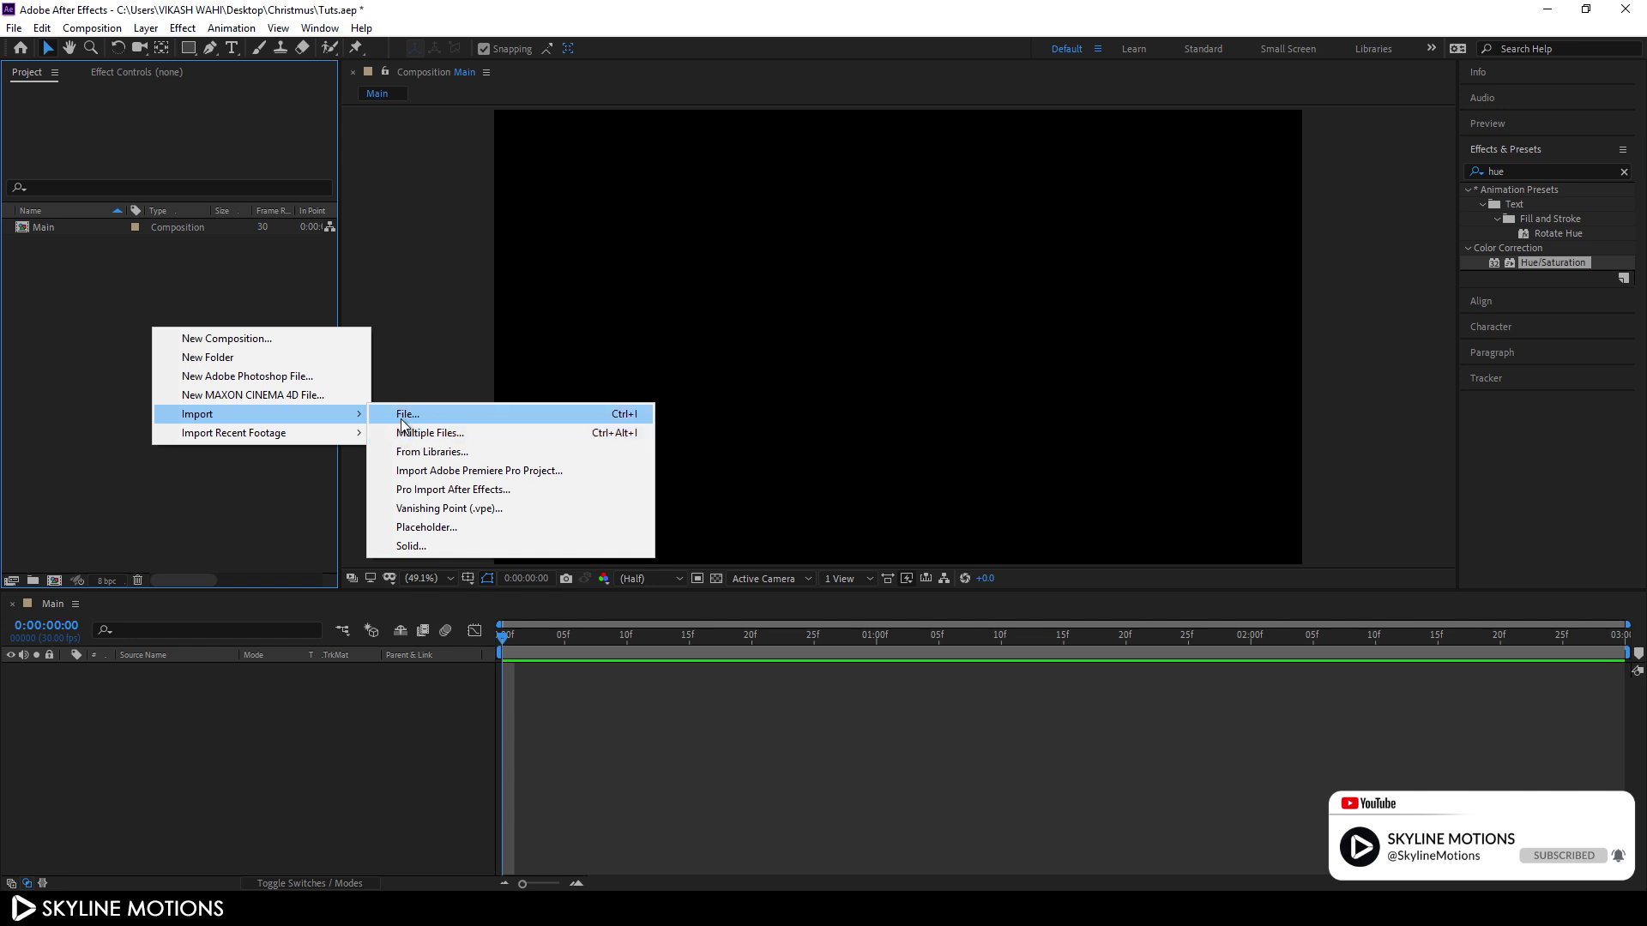
Import Dots.png from the Christmus folder as footage and add it as a layer in the Main composition
{"action": "left_click", "coordinate": [304, 247]}
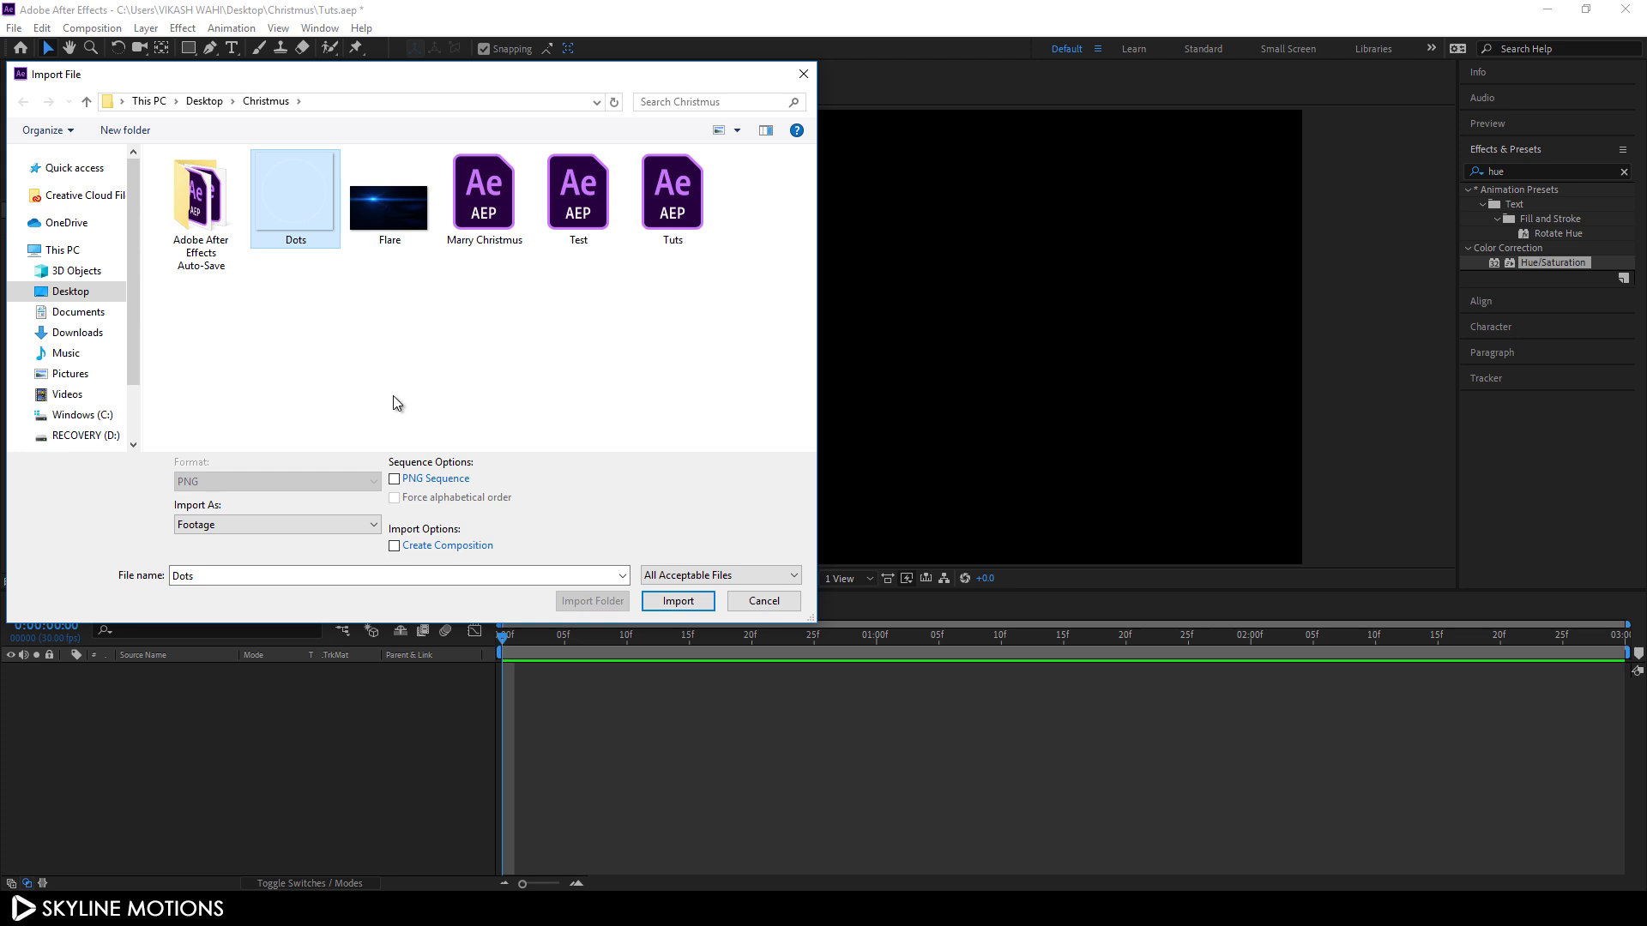
{"action": "left_click", "coordinate": [677, 602]}
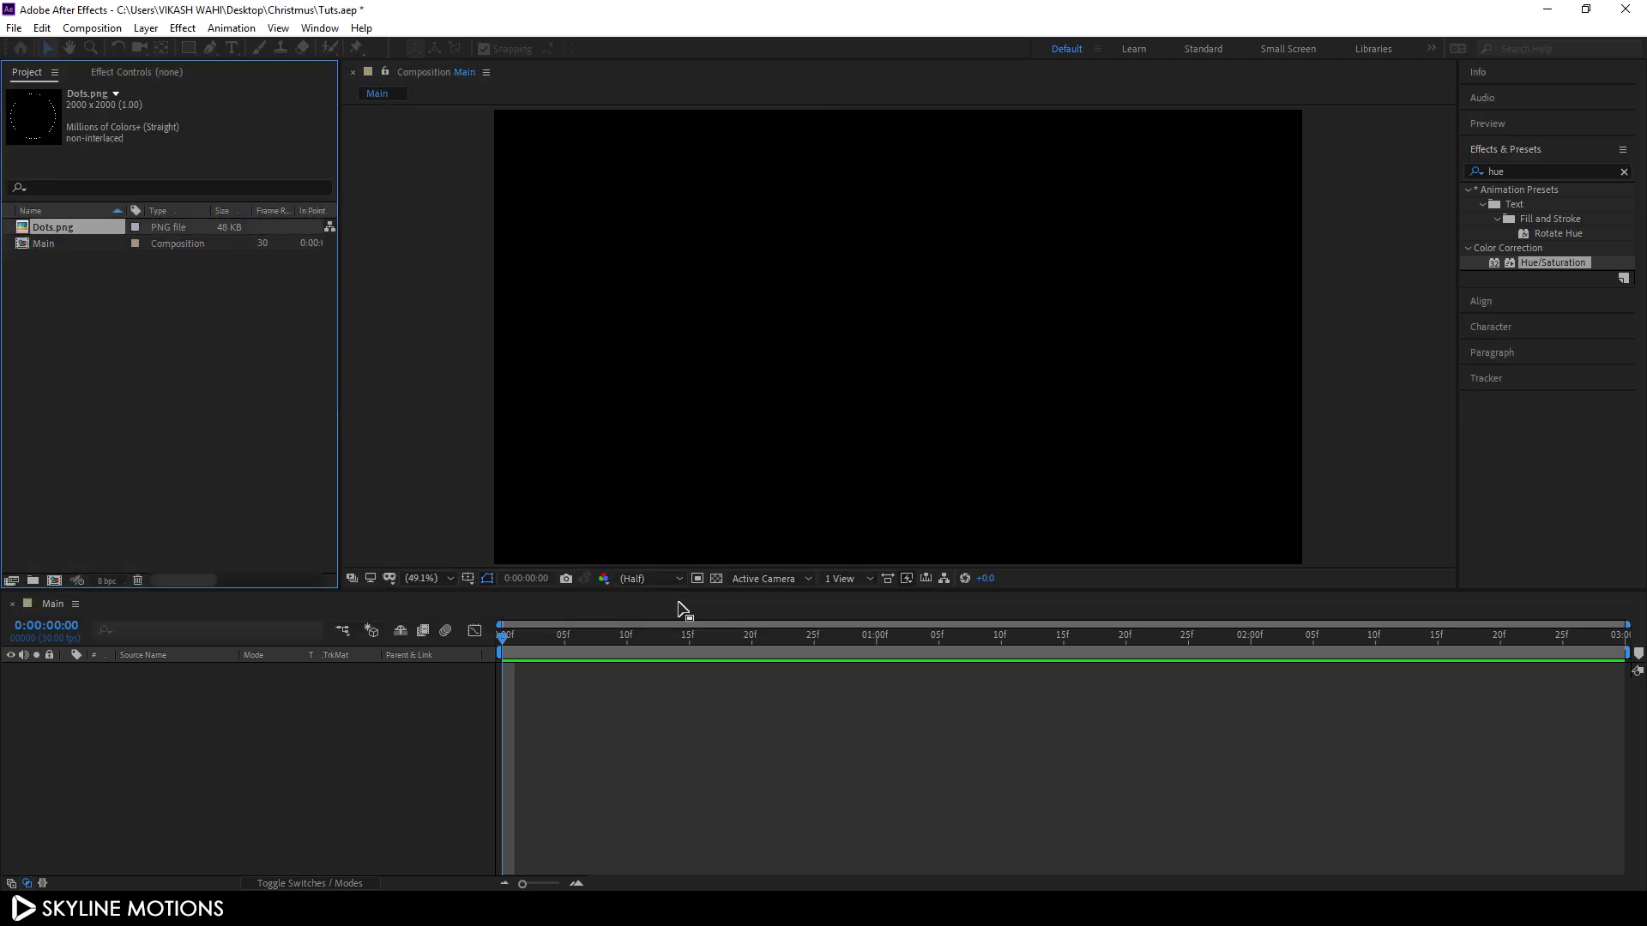
{"action": "left_click_drag", "start_coordinate": [75, 228], "coordinate": [182, 687]}
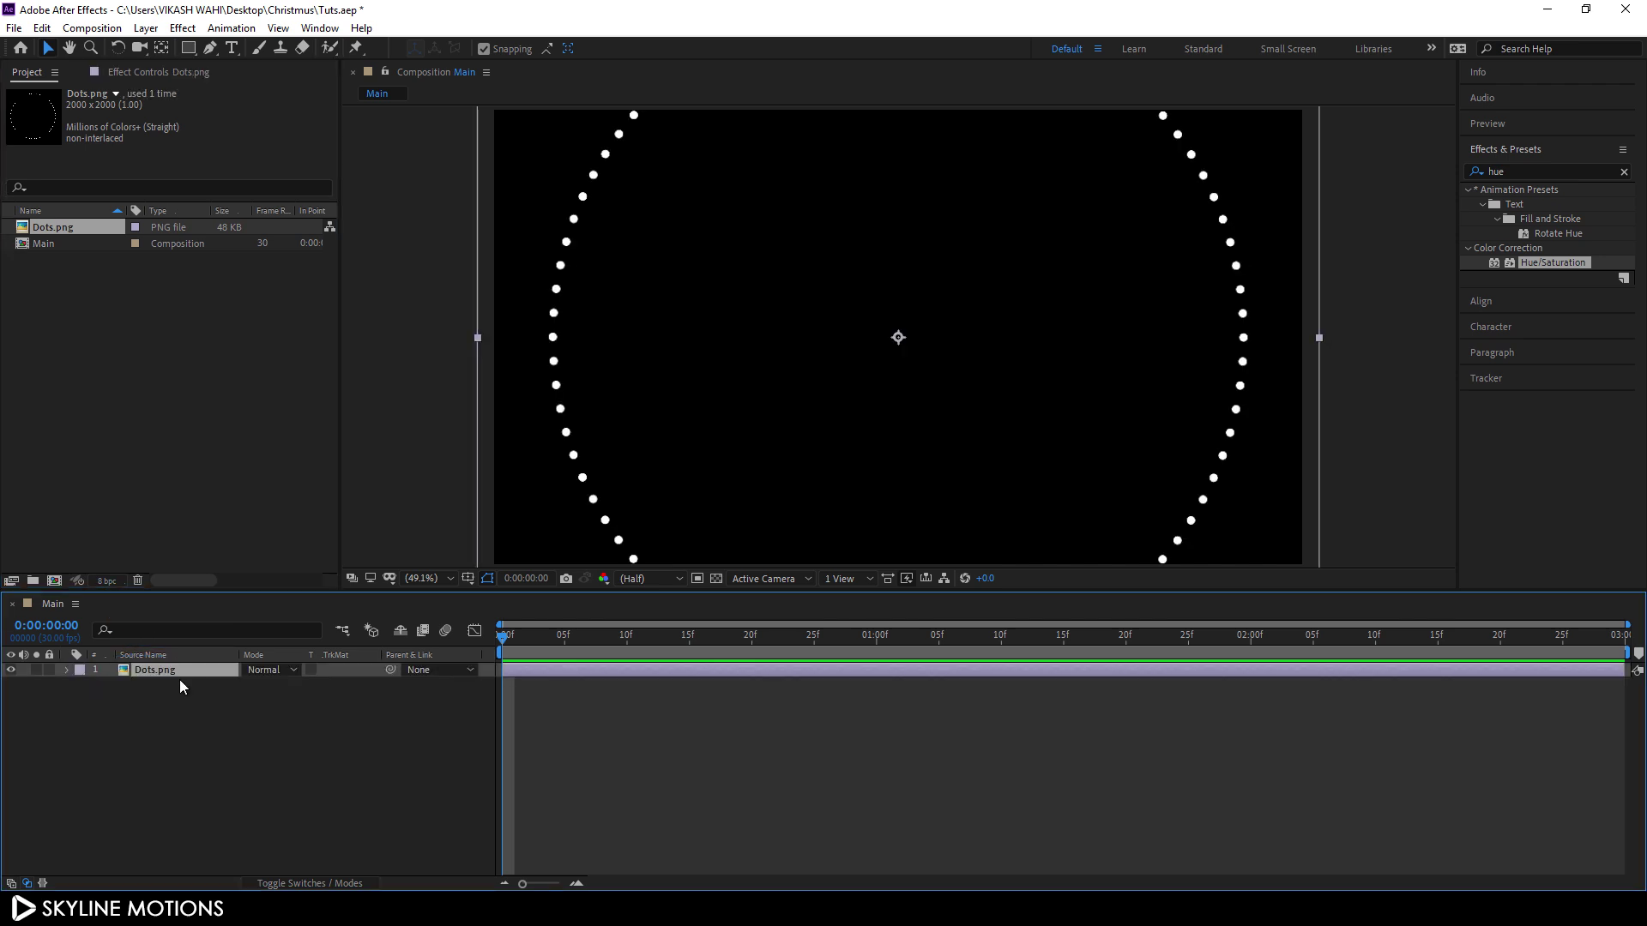
Rename the Dots.png layer to Dots 1
{"action": "right_click", "coordinate": [179, 672]}
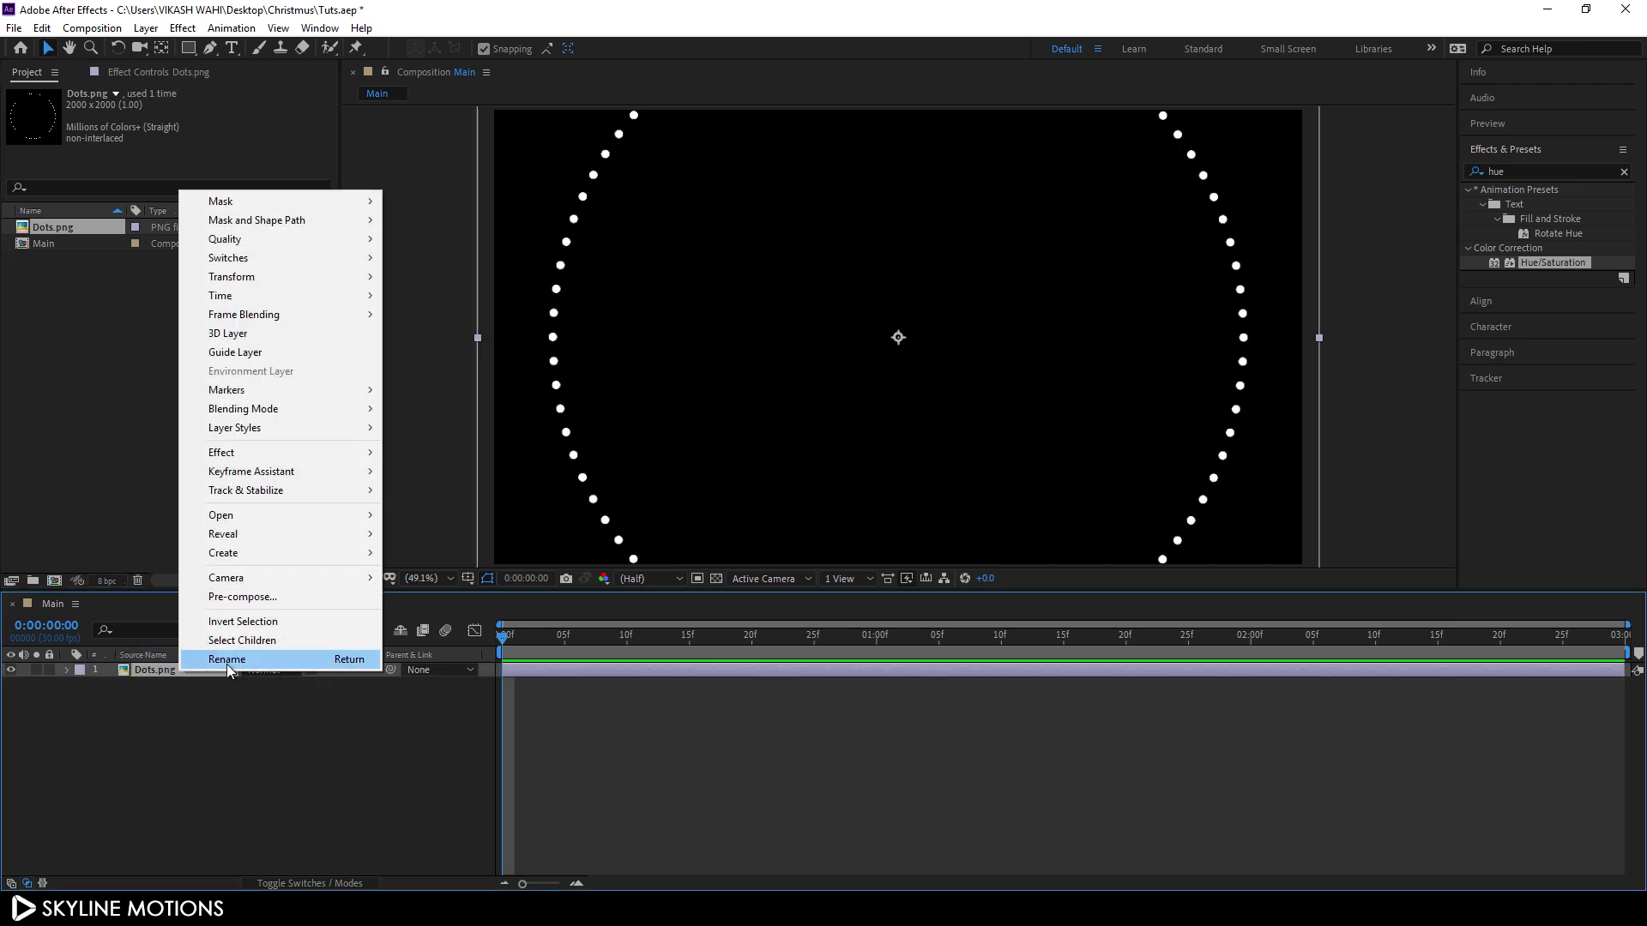
{"action": "left_click", "coordinate": [226, 659]}
{"action": "left_click", "coordinate": [206, 670]}
{"action": "key", "text": "BackSpace"}
{"action": "key", "text": "BackSpace"}
{"action": "key", "text": "BackSpace"}
{"action": "type", "text": "1"}
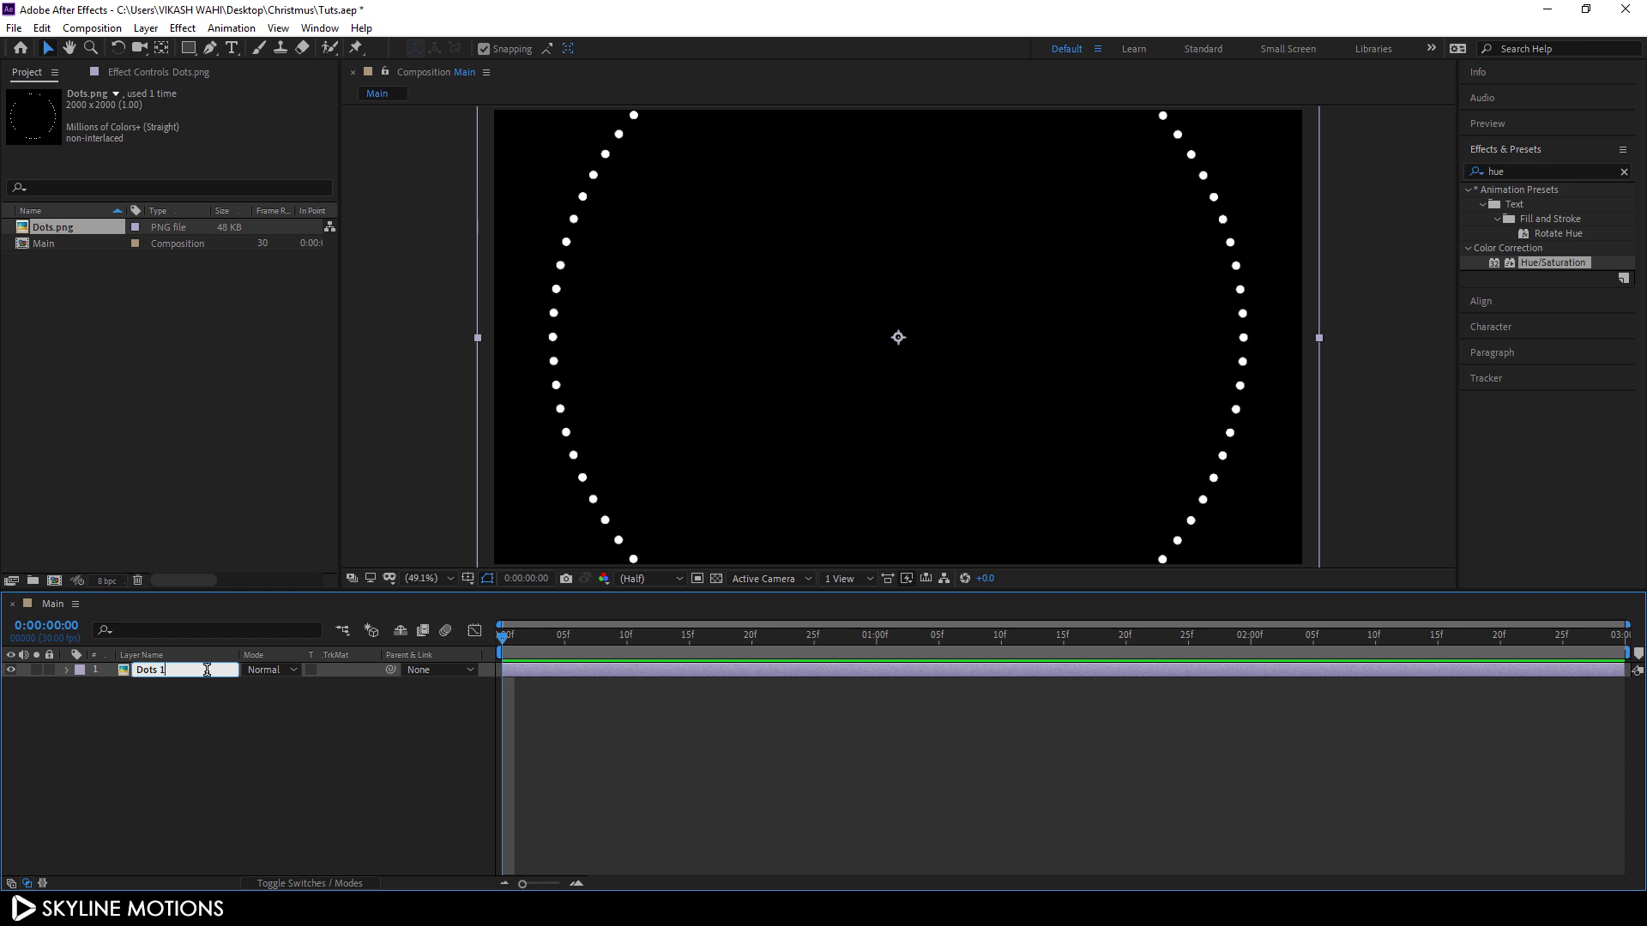
{"action": "key", "text": "Return"}
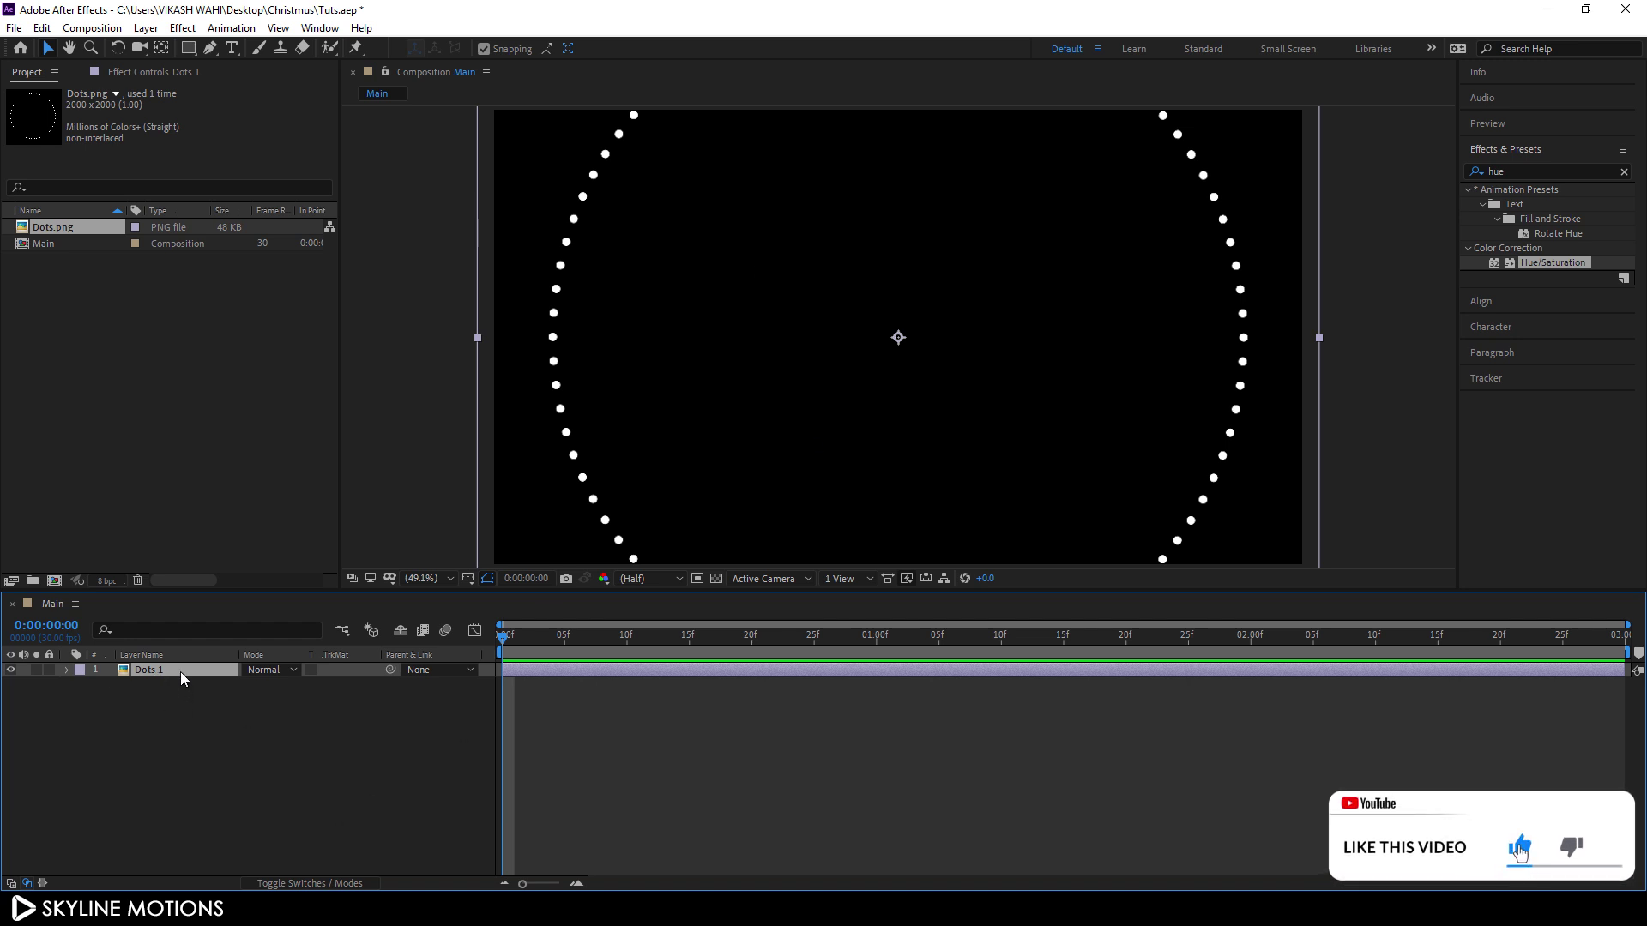
Duplicate the Dots 1 layer repeatedly until there are fifteen layers, up to Dots 15
{"action": "key", "text": "ctrl+d"}
{"action": "key", "text": "ctrl+d"}
{"action": "key", "text": "ctrl+d"}
{"action": "key", "text": "ctrl+d"}
{"action": "key", "text": "ctrl+d"}
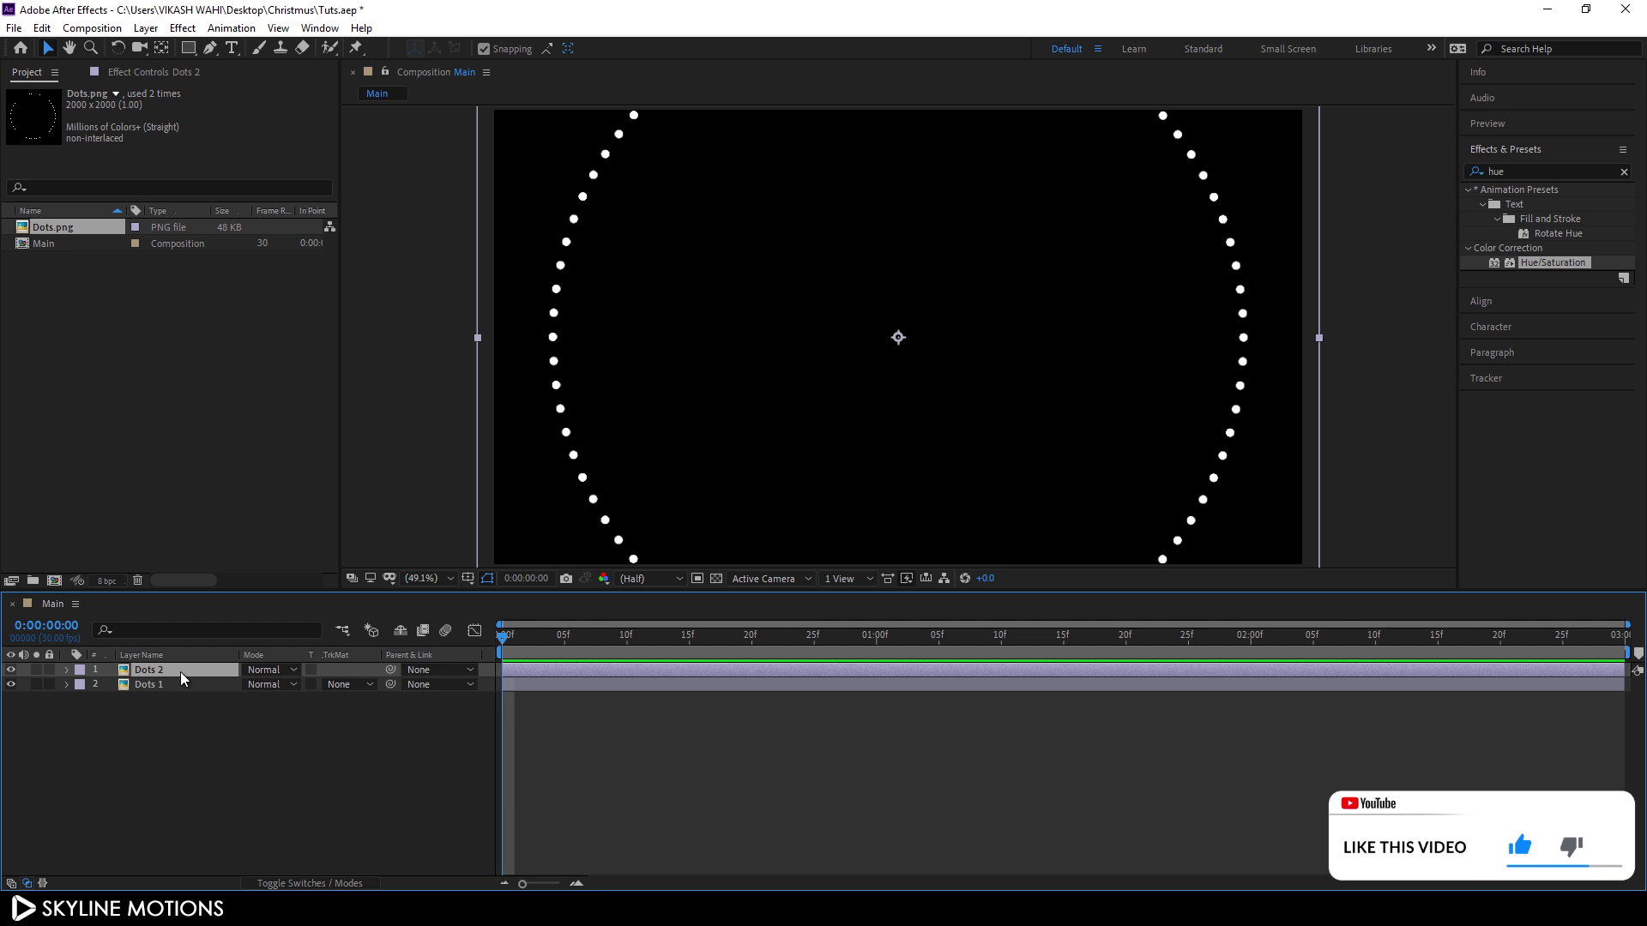
{"action": "key", "text": "ctrl+d"}
{"action": "key", "text": "ctrl+d"}
{"action": "key", "text": "ctrl+d"}
{"action": "key", "text": "ctrl+d"}
{"action": "key", "text": "ctrl+d"}
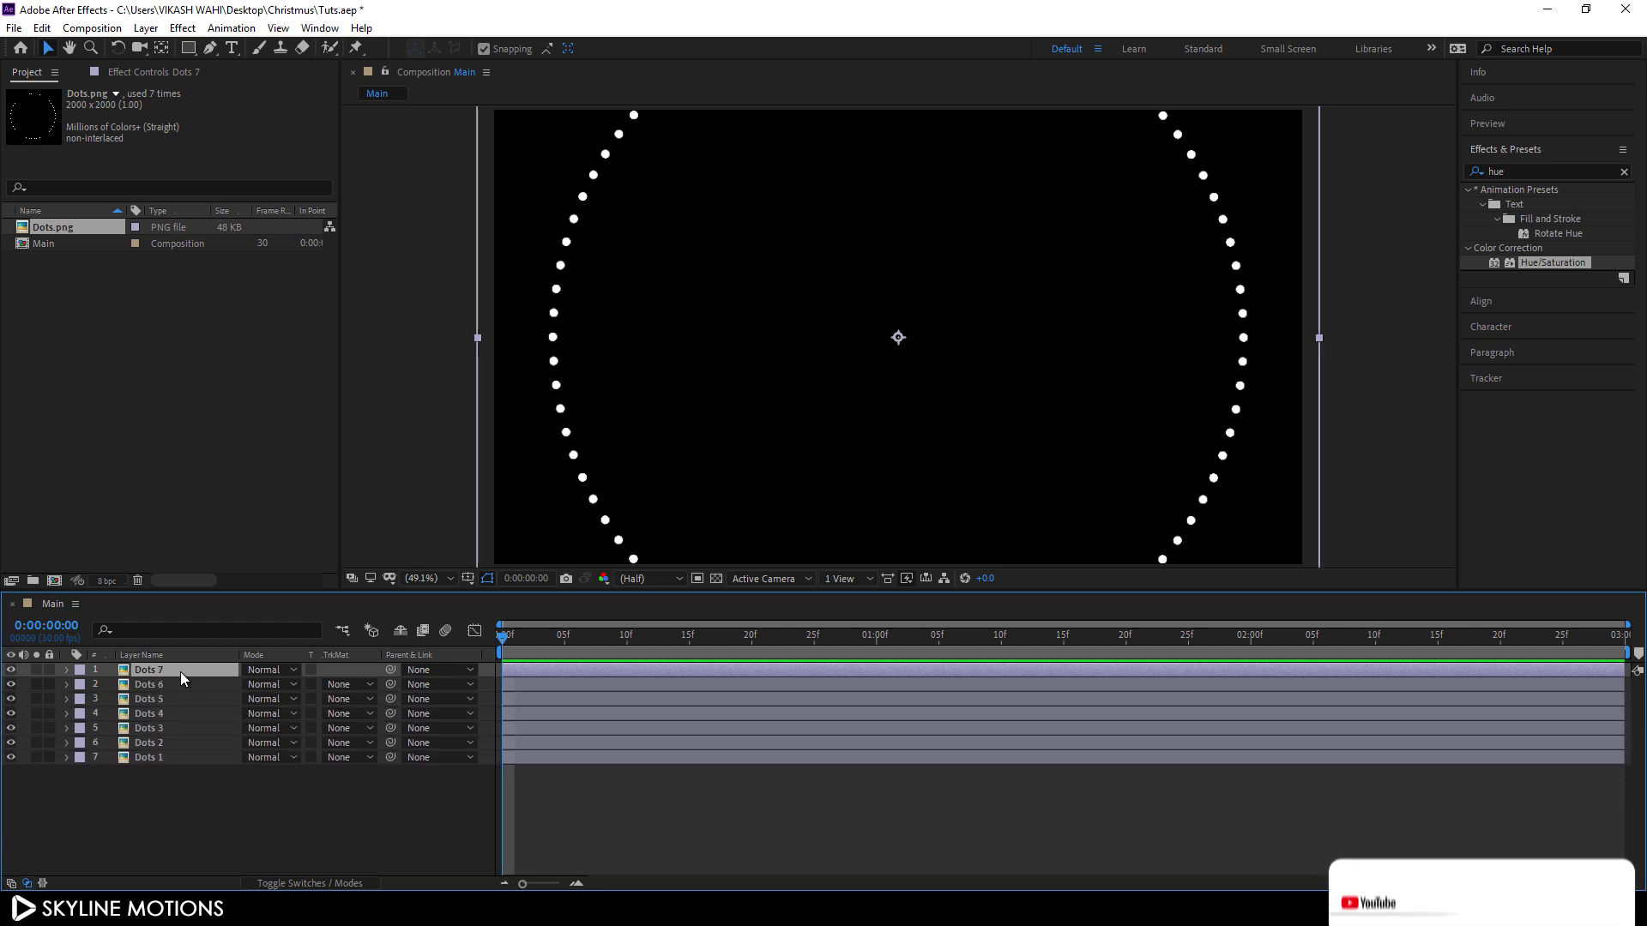
{"action": "key", "text": "ctrl+d"}
{"action": "key", "text": "ctrl+d"}
{"action": "key", "text": "ctrl+d"}
{"action": "key", "text": "ctrl+d"}
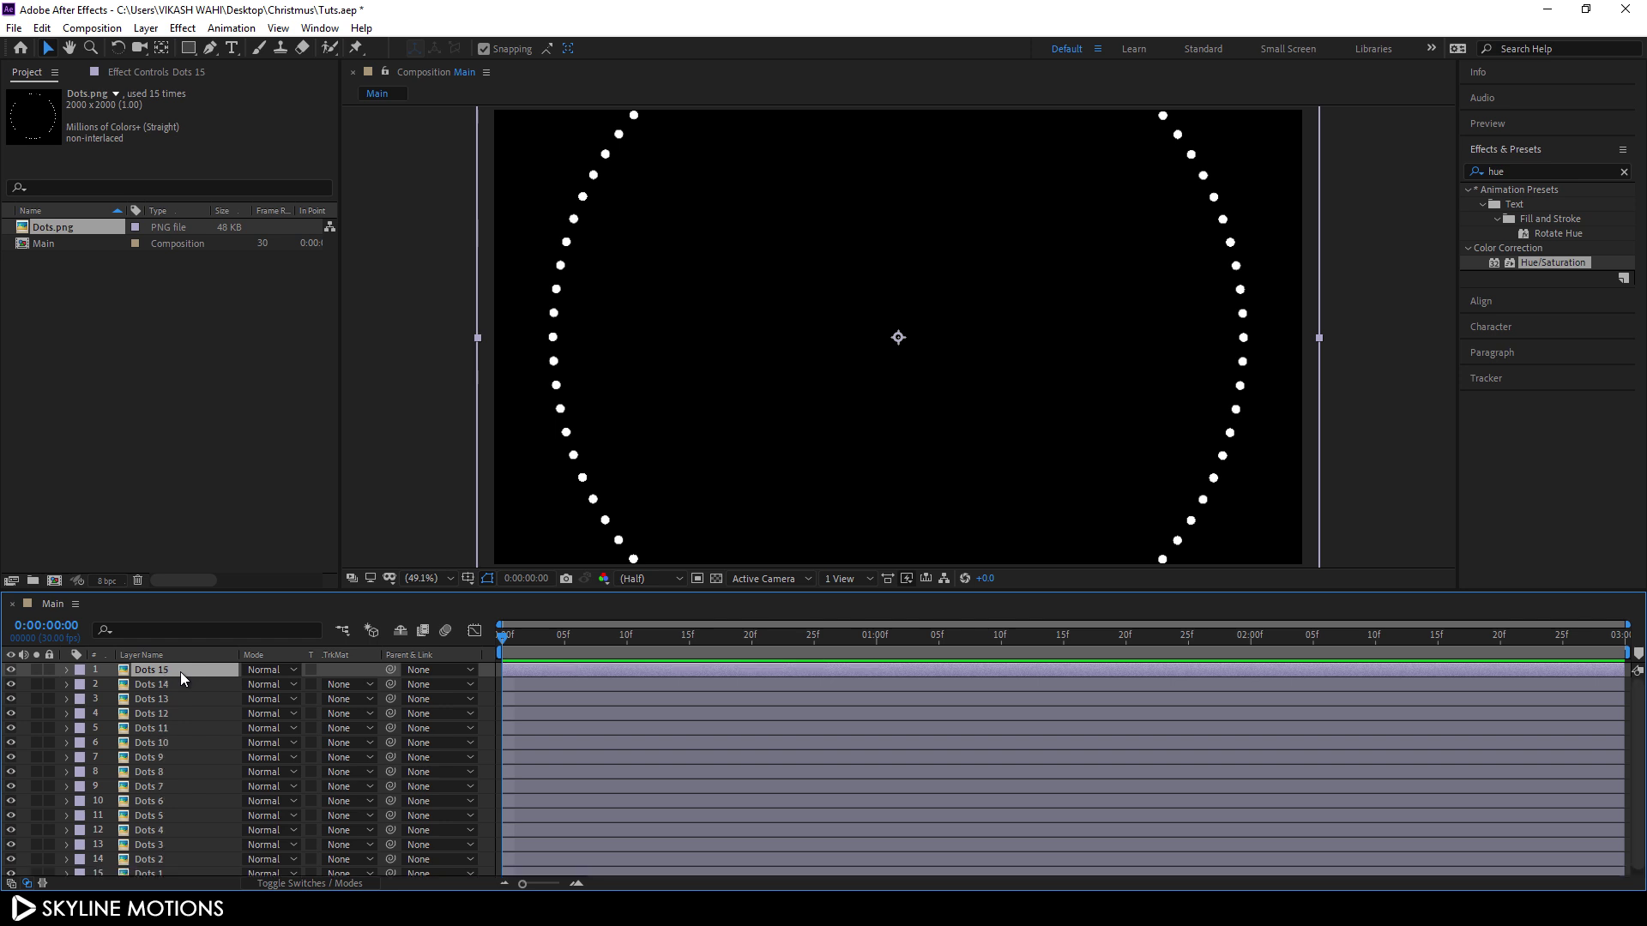
Turn all fifteen Dots layers into 3D layers and reveal the Position property on each of them
{"action": "left_click_drag", "start_coordinate": [545, 594], "coordinate": [542, 539]}
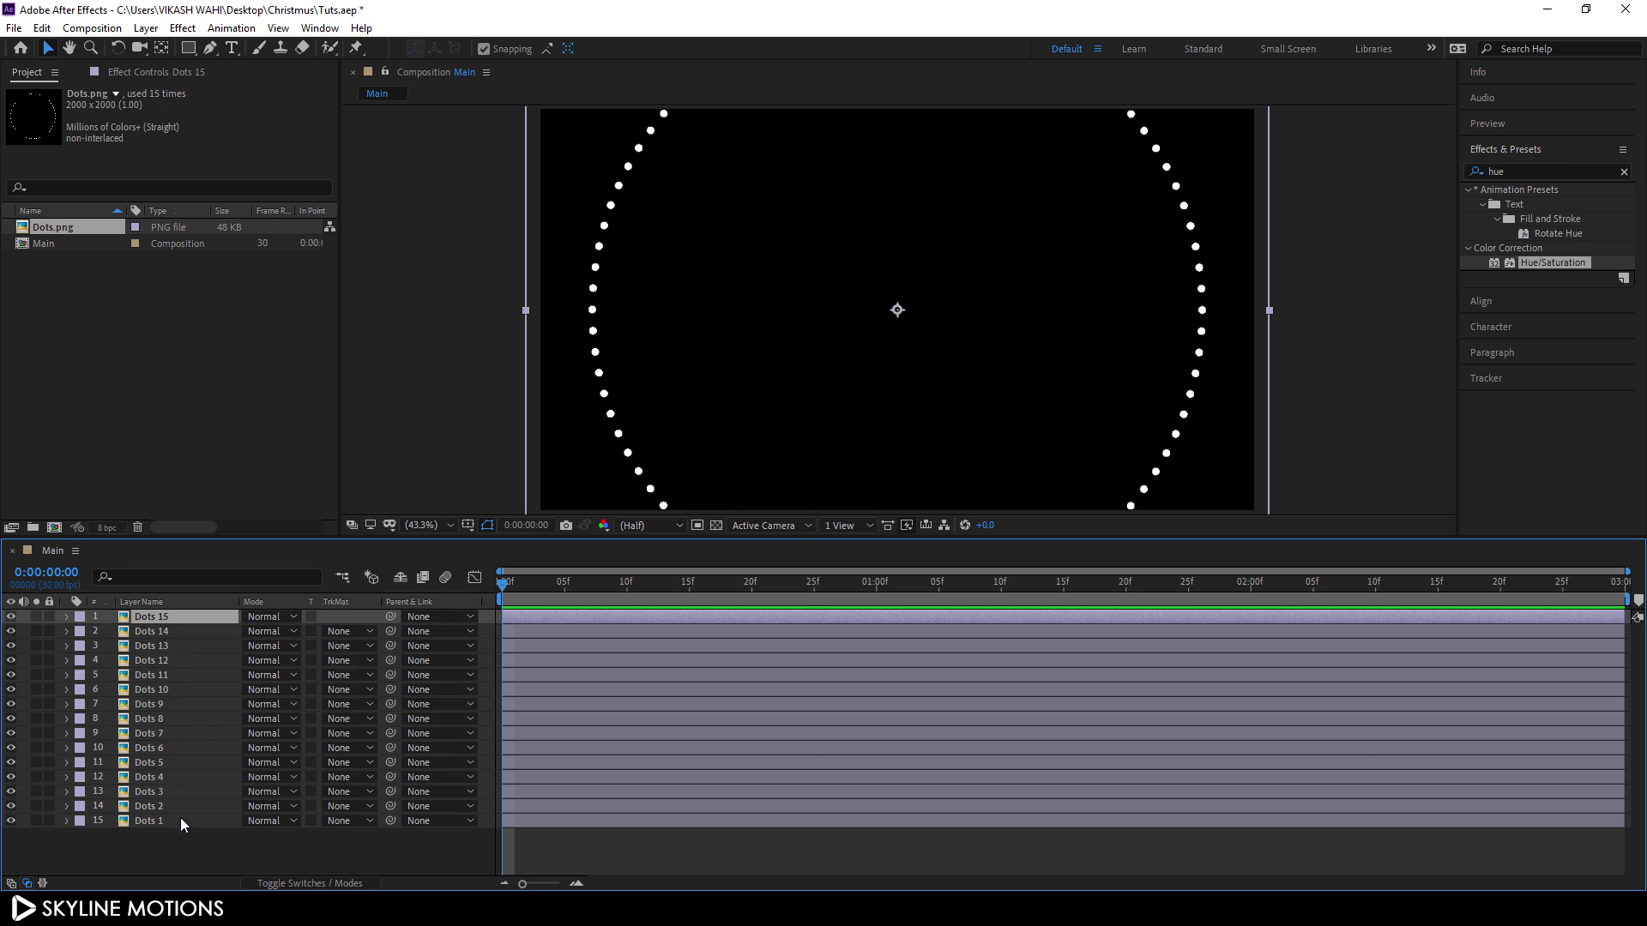
{"action": "left_click", "coordinate": [288, 884]}
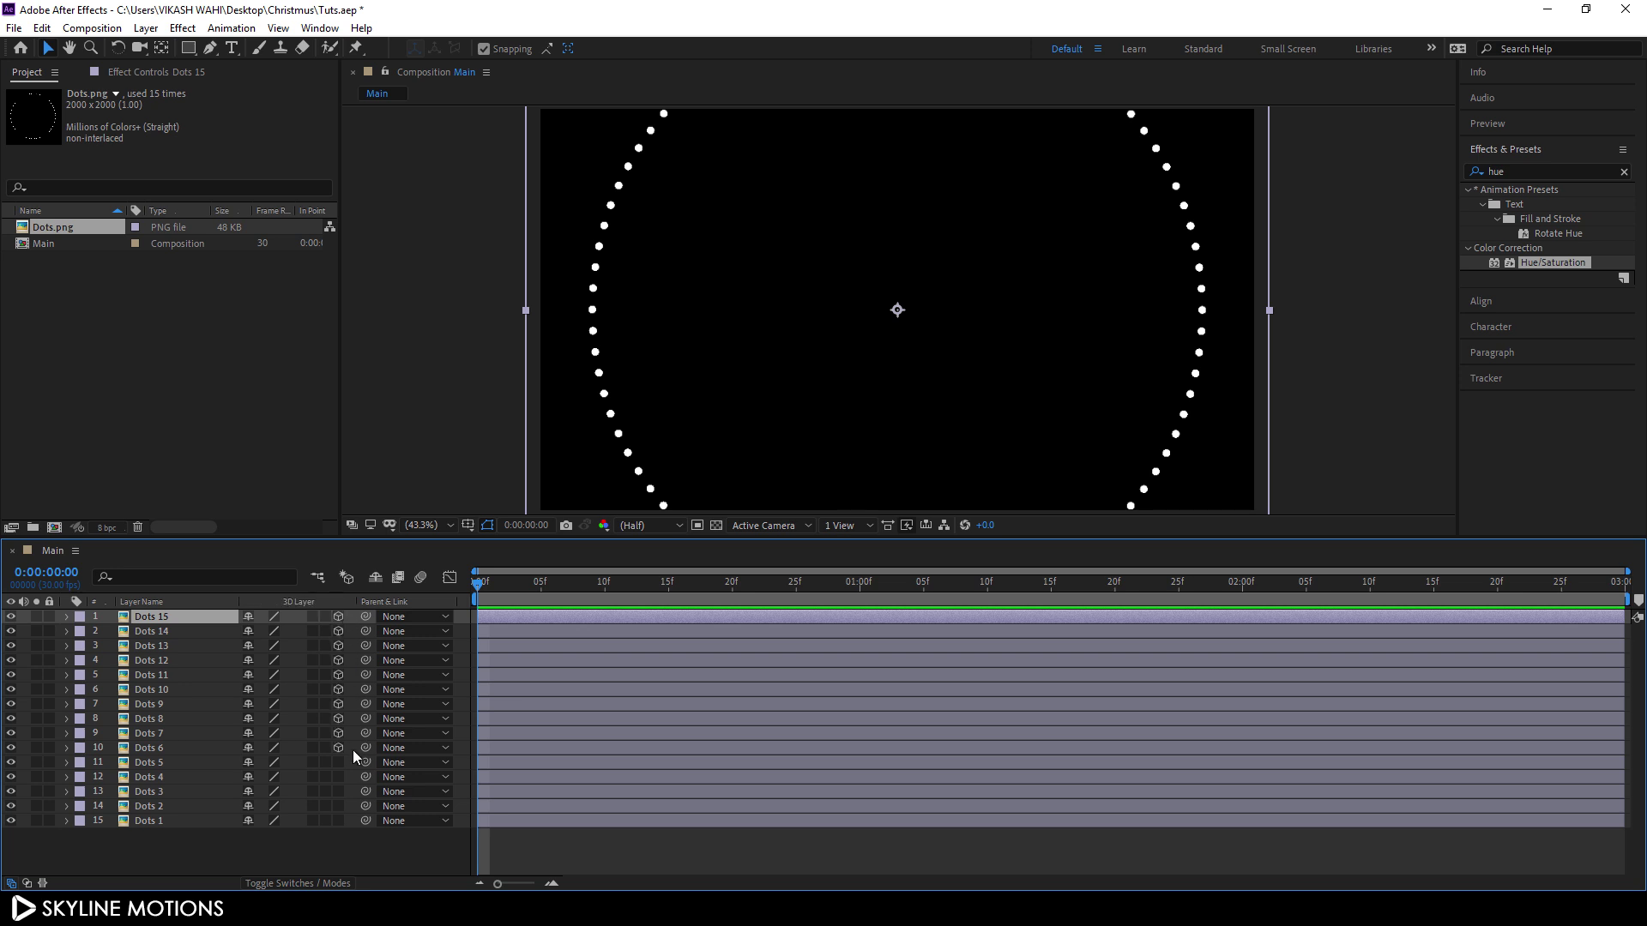
{"action": "left_click_drag", "start_coordinate": [178, 839], "coordinate": [177, 619]}
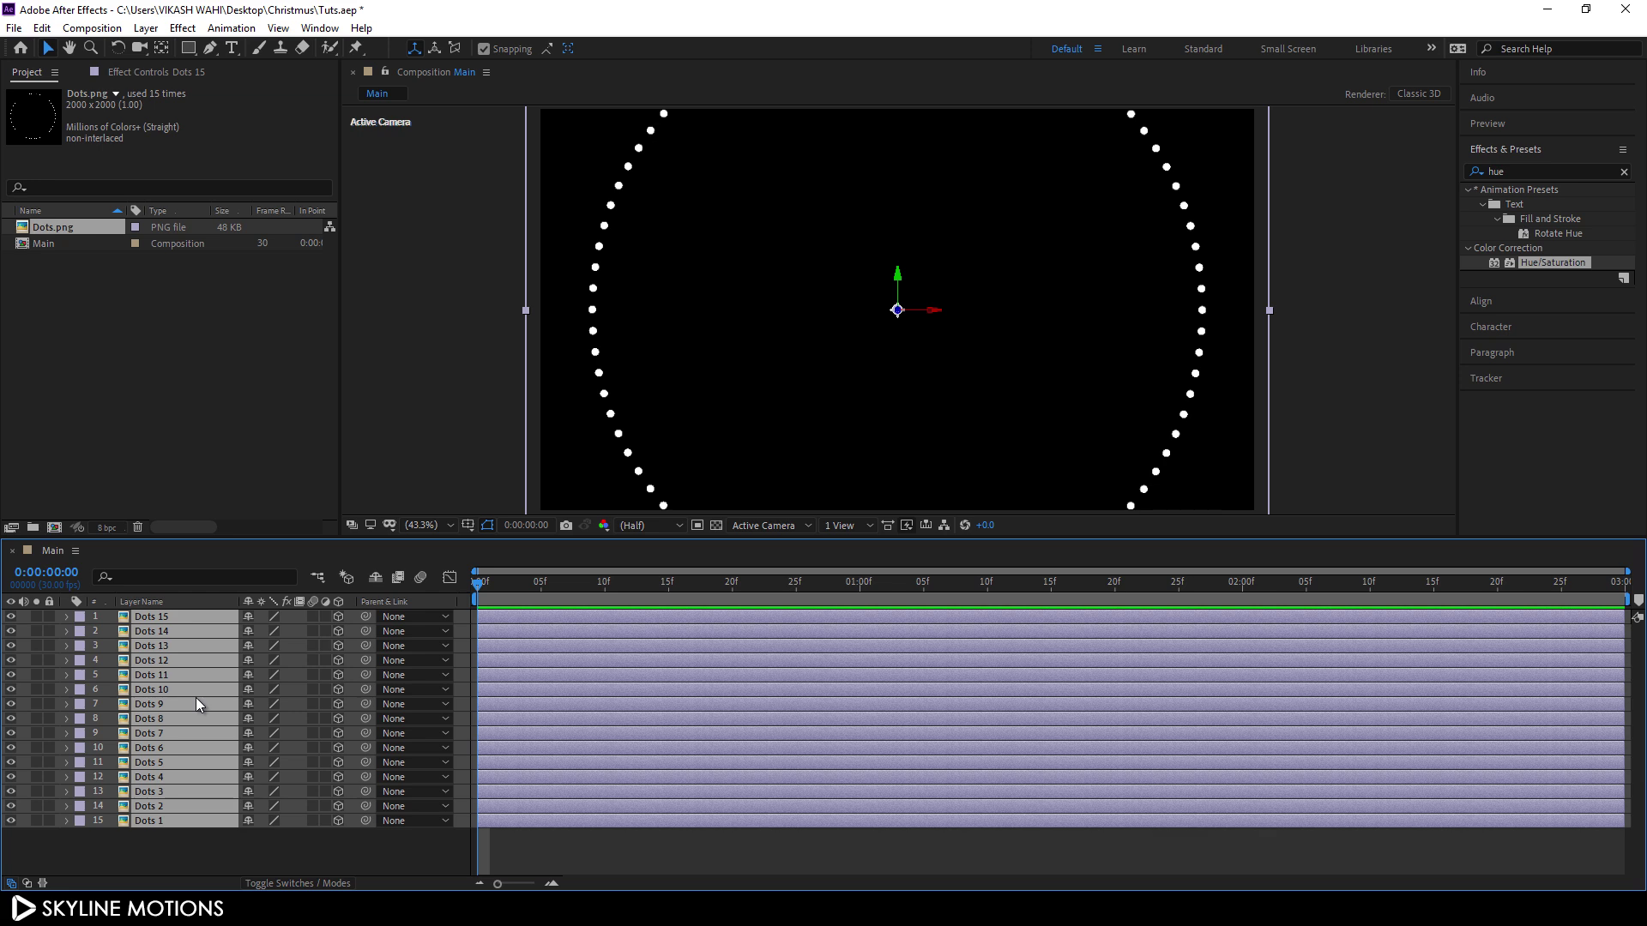
{"action": "key", "text": "p"}
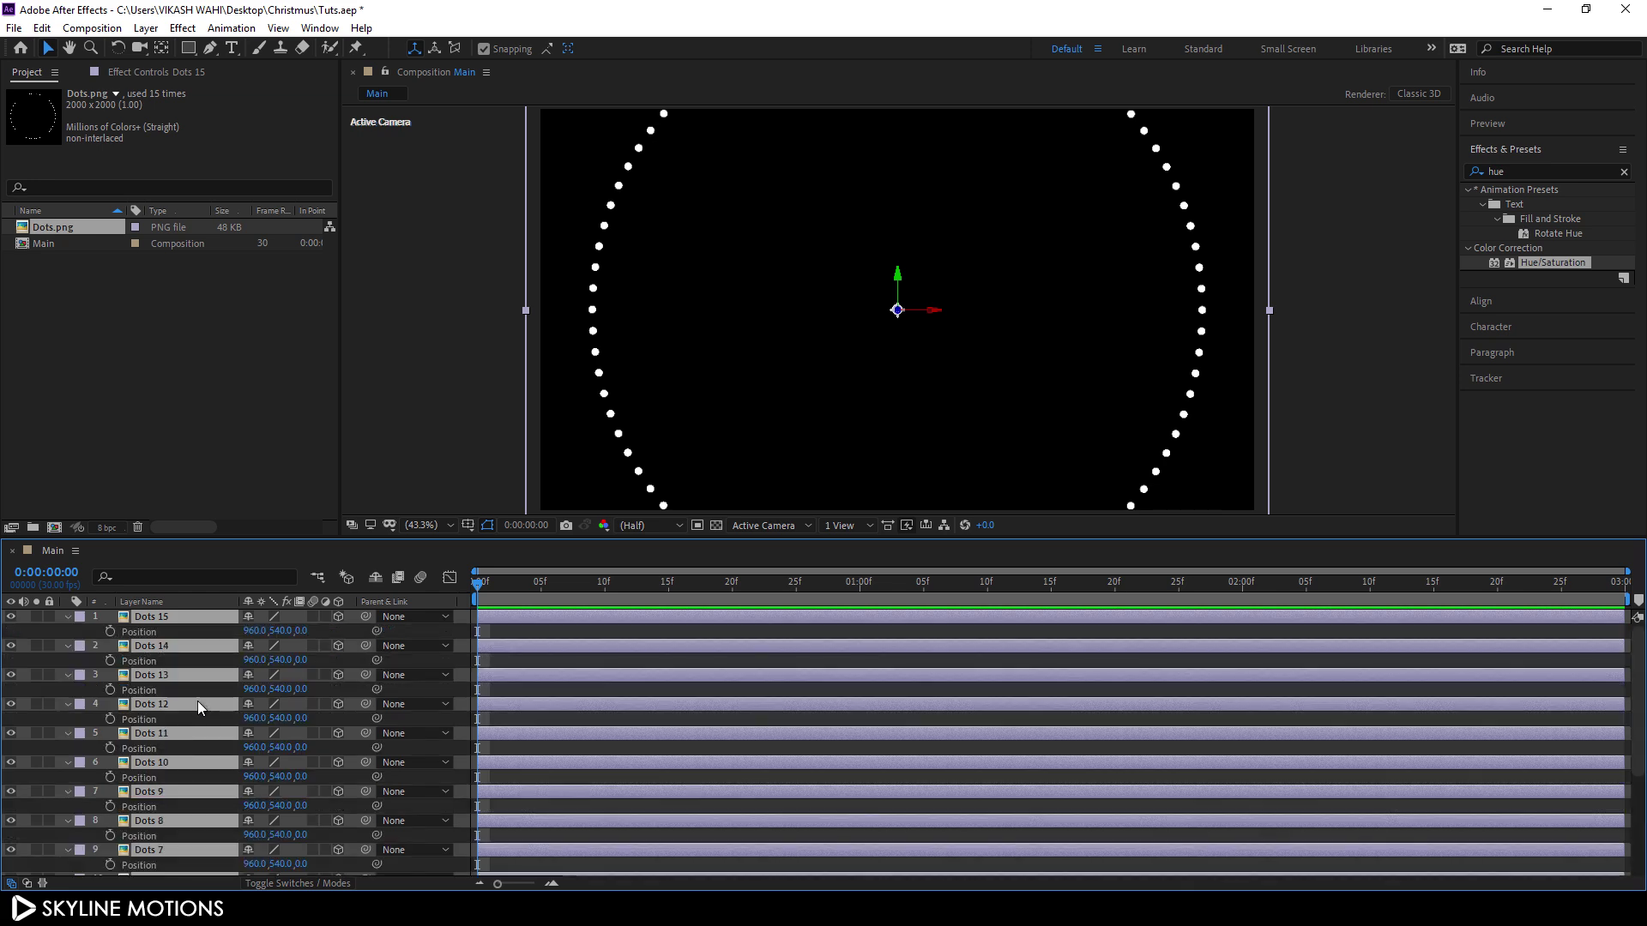
Set the Z position of Dots 2 to 300 and of Dots 3 to 600
{"action": "scroll", "coordinate": [197, 705], "scroll_direction": "down", "scroll_amount": 4}
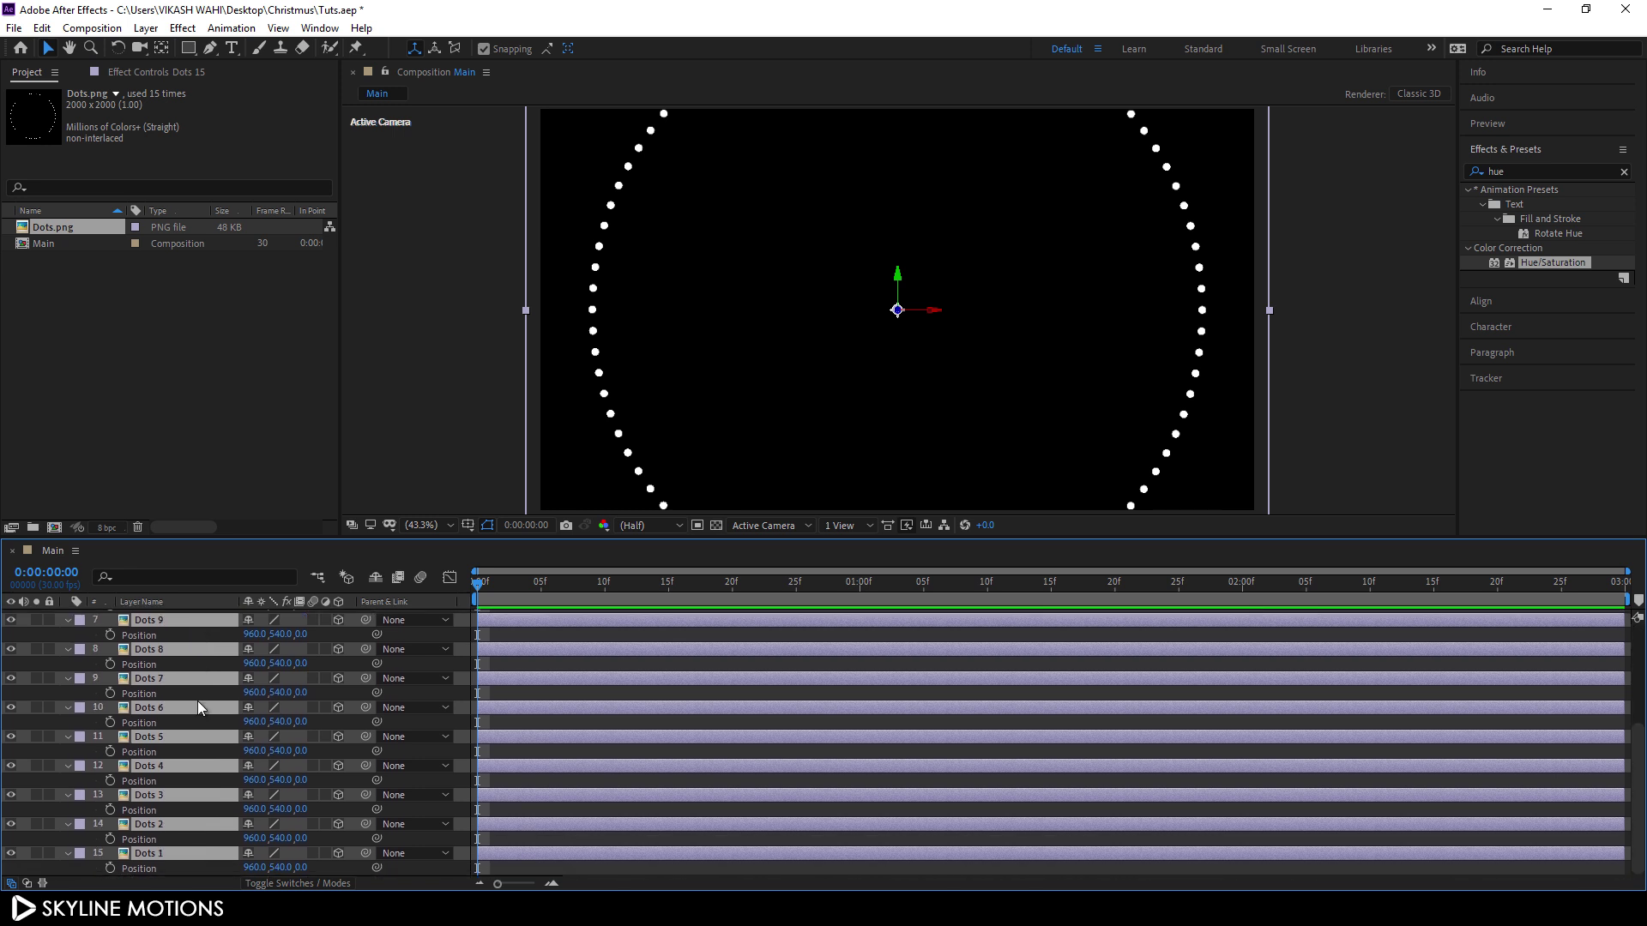
{"action": "left_click", "coordinate": [160, 868]}
{"action": "left_click", "coordinate": [157, 858]}
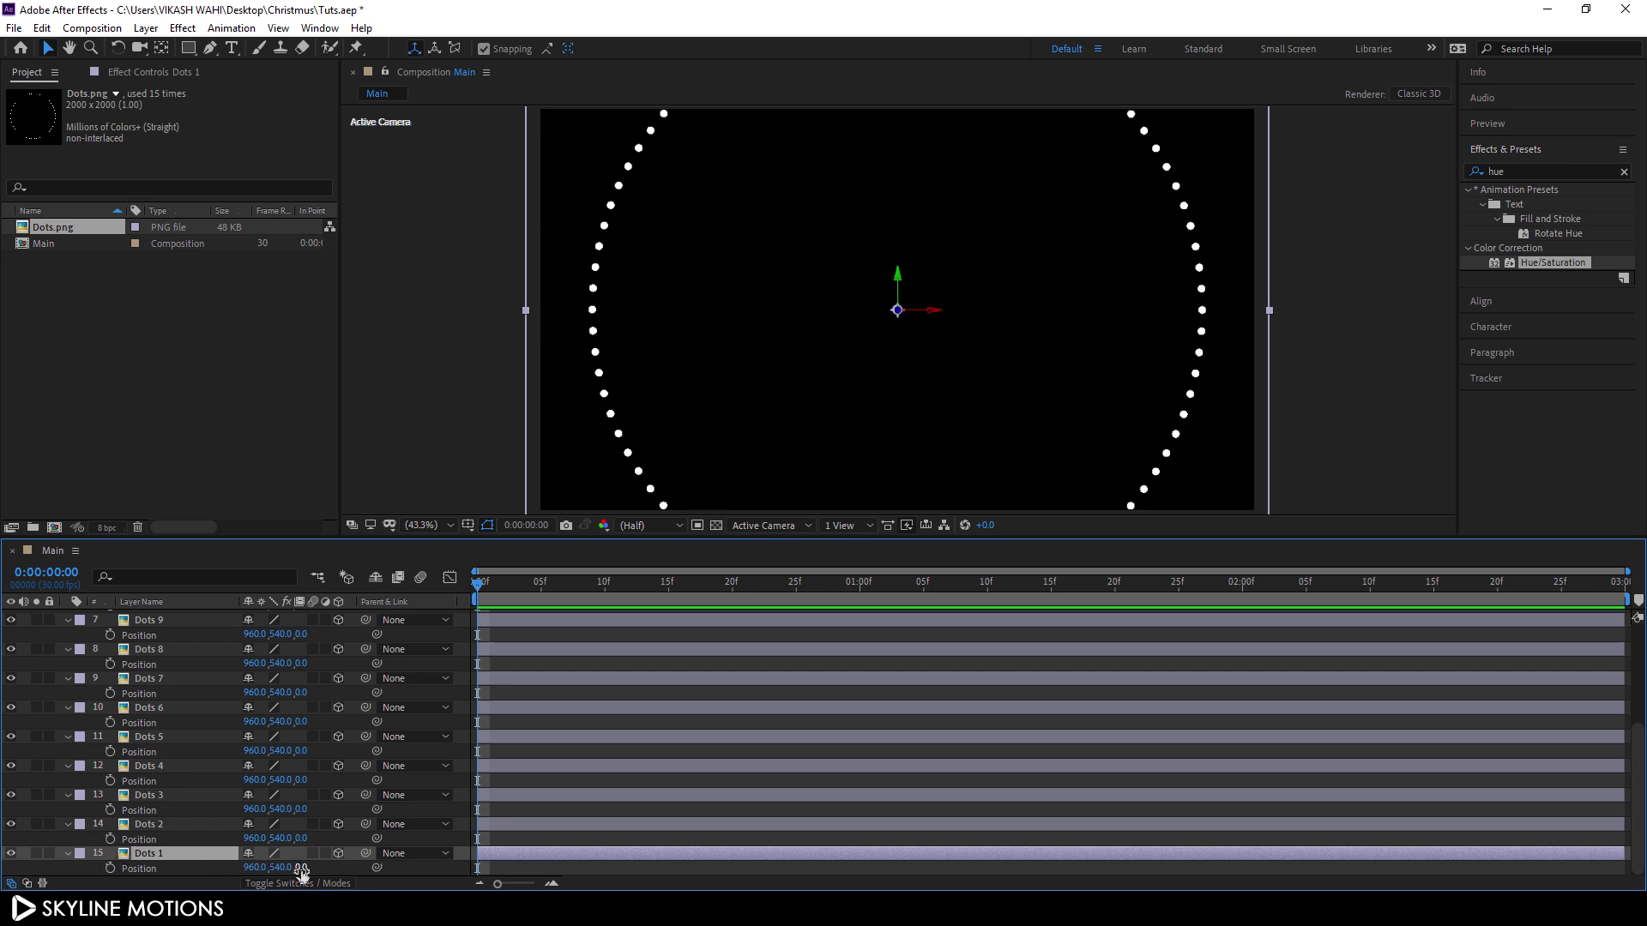
{"action": "left_click", "coordinate": [153, 826]}
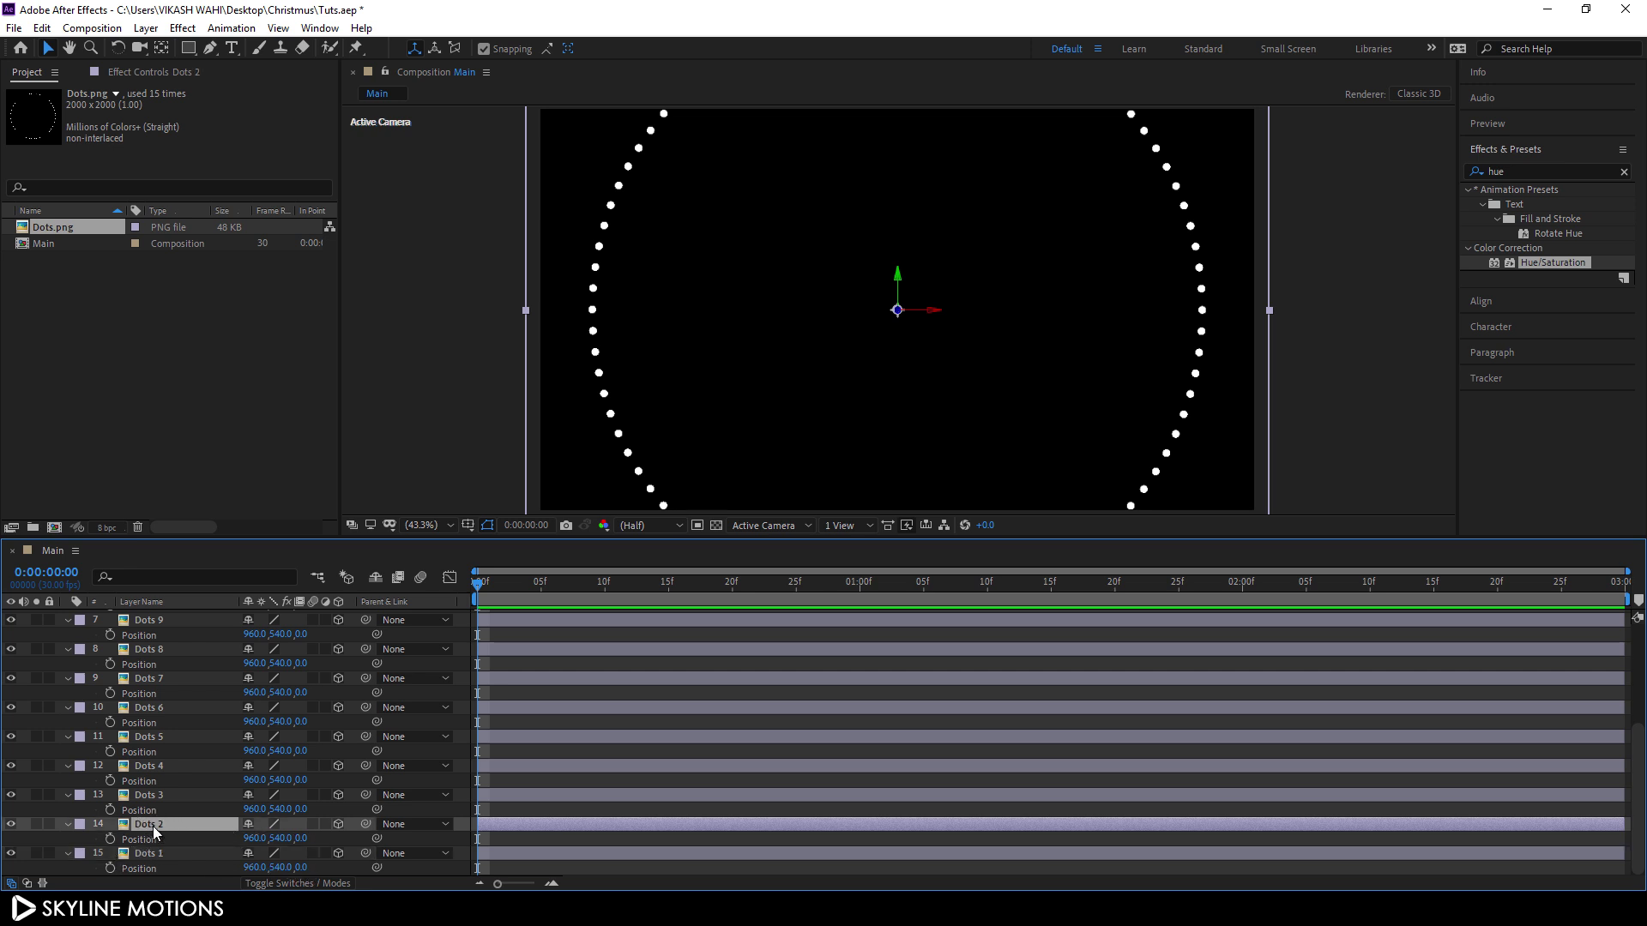
{"action": "left_click", "coordinate": [301, 838]}
{"action": "type", "text": "500"}
{"action": "key", "text": "Return"}
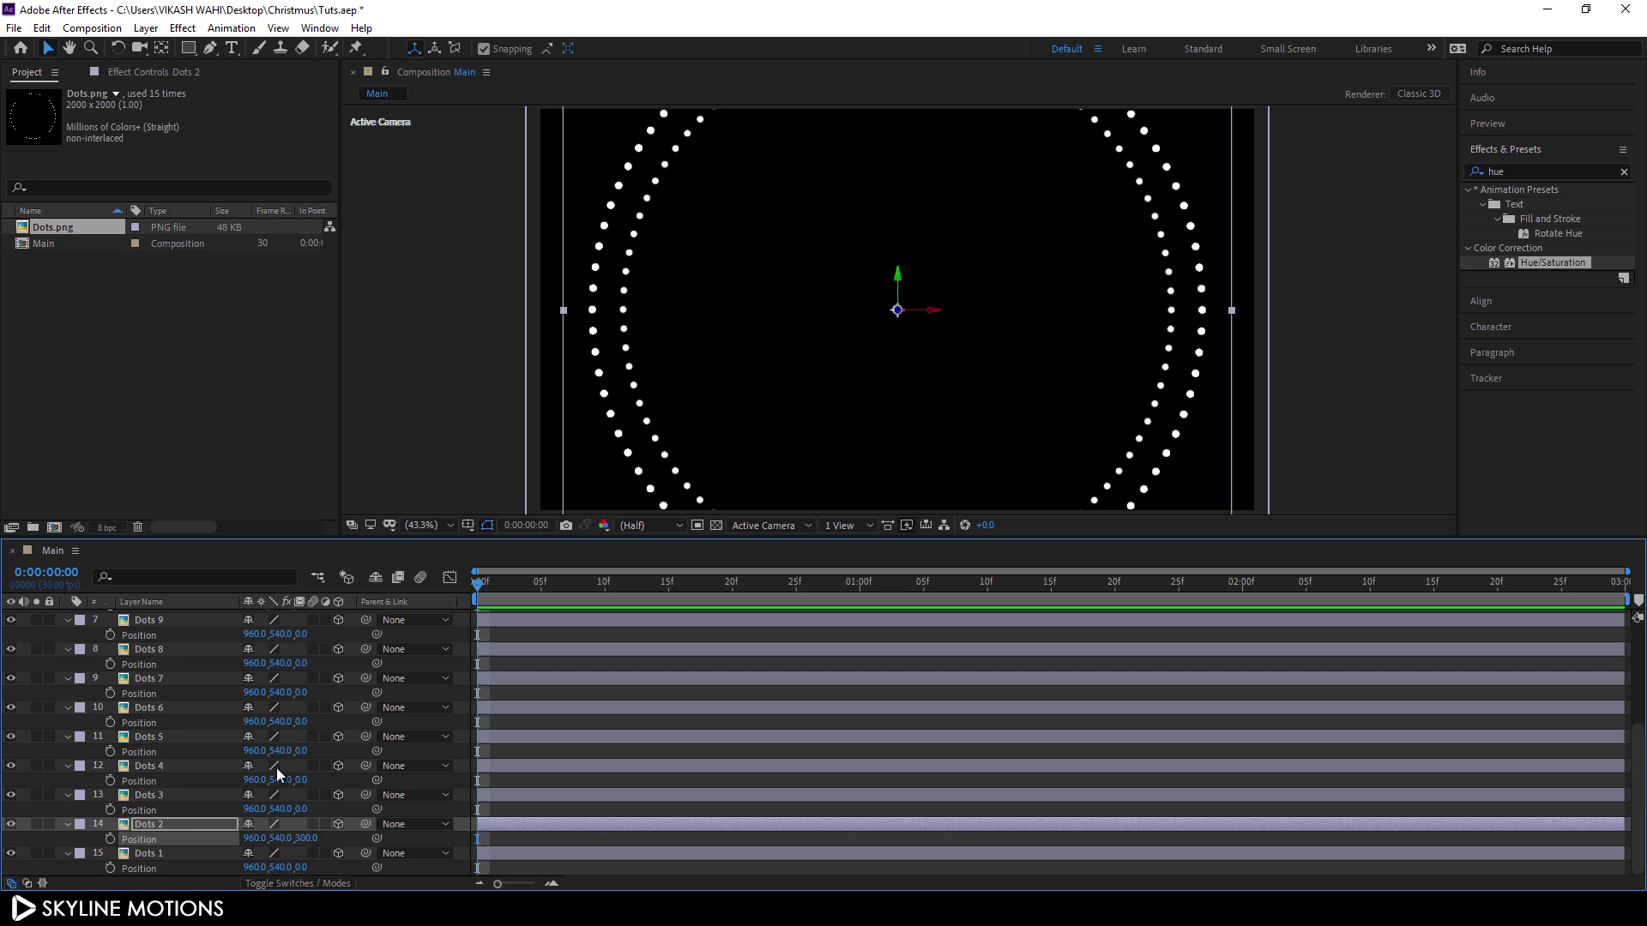
{"action": "left_click", "coordinate": [303, 810]}
{"action": "type", "text": "600"}
{"action": "key", "text": "Return"}
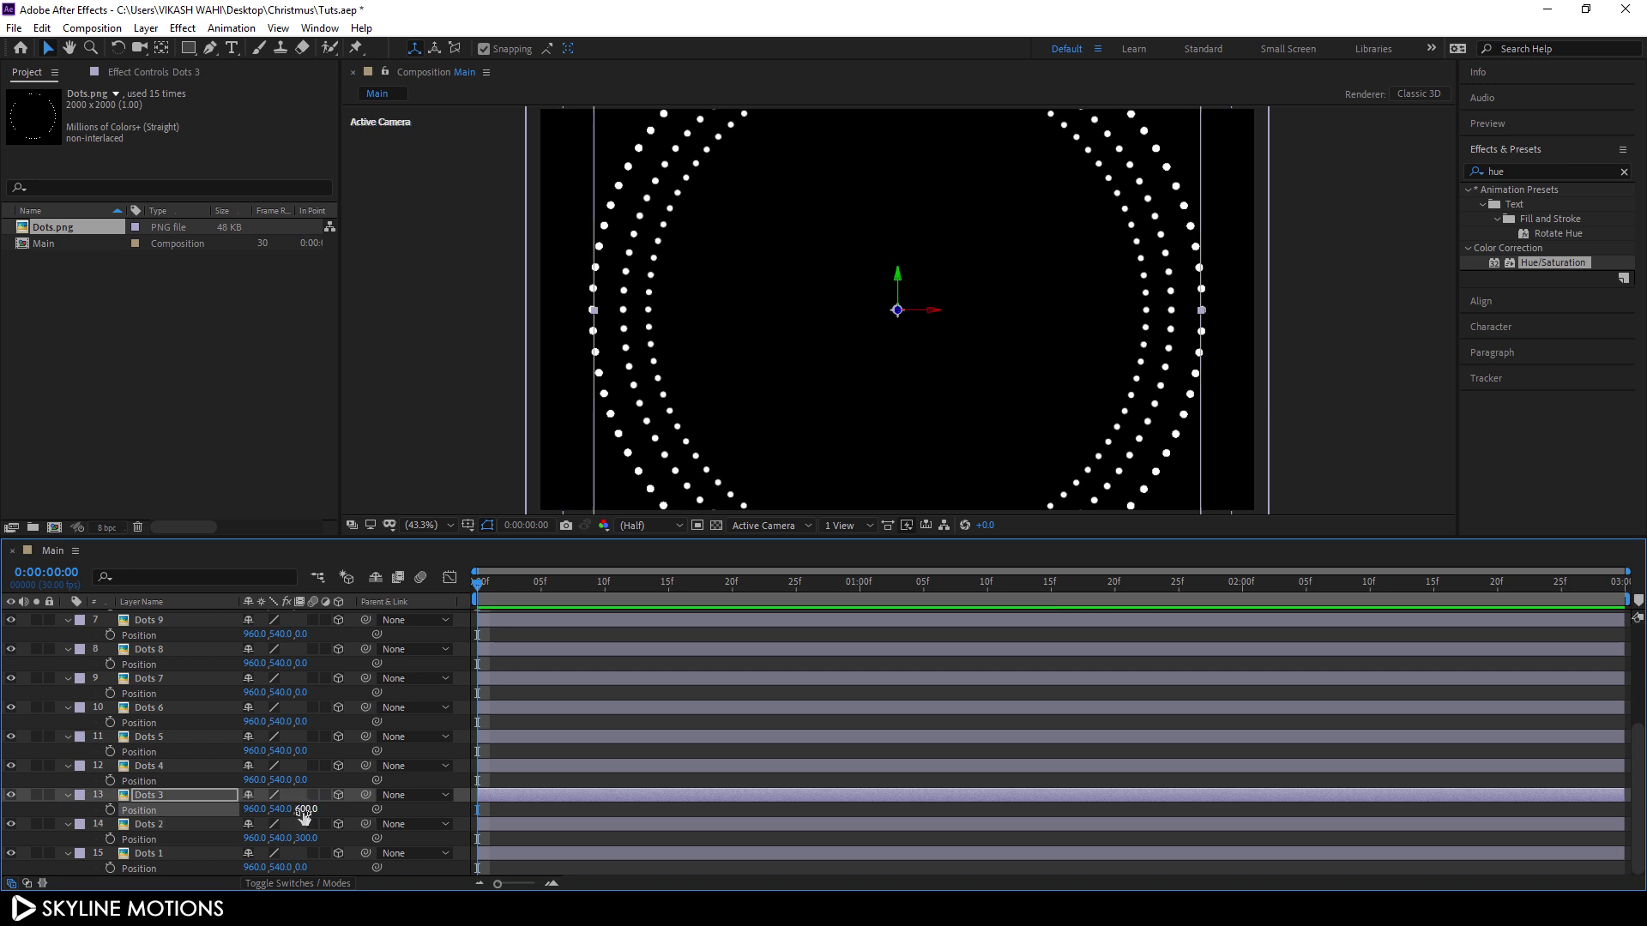
Set the Z positions of Dots 4, Dots 5 and Dots 6 to 900, 1200 and 1500
{"action": "left_click", "coordinate": [308, 781]}
{"action": "type", "text": "900"}
{"action": "key", "text": "Return"}
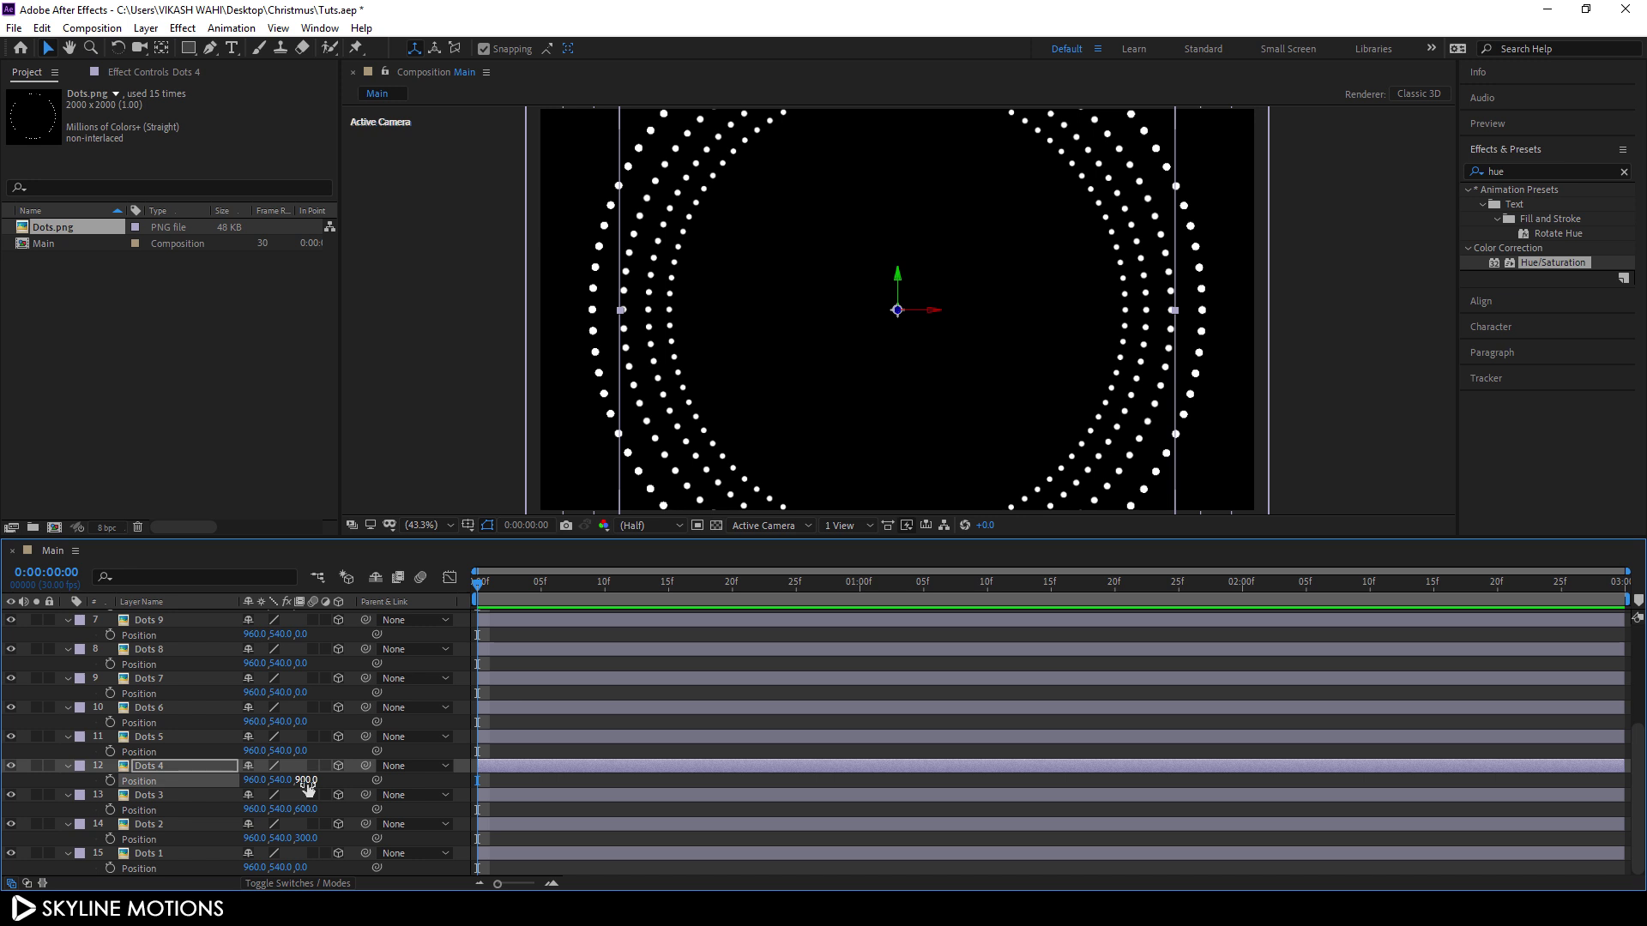
{"action": "key", "text": "Return"}
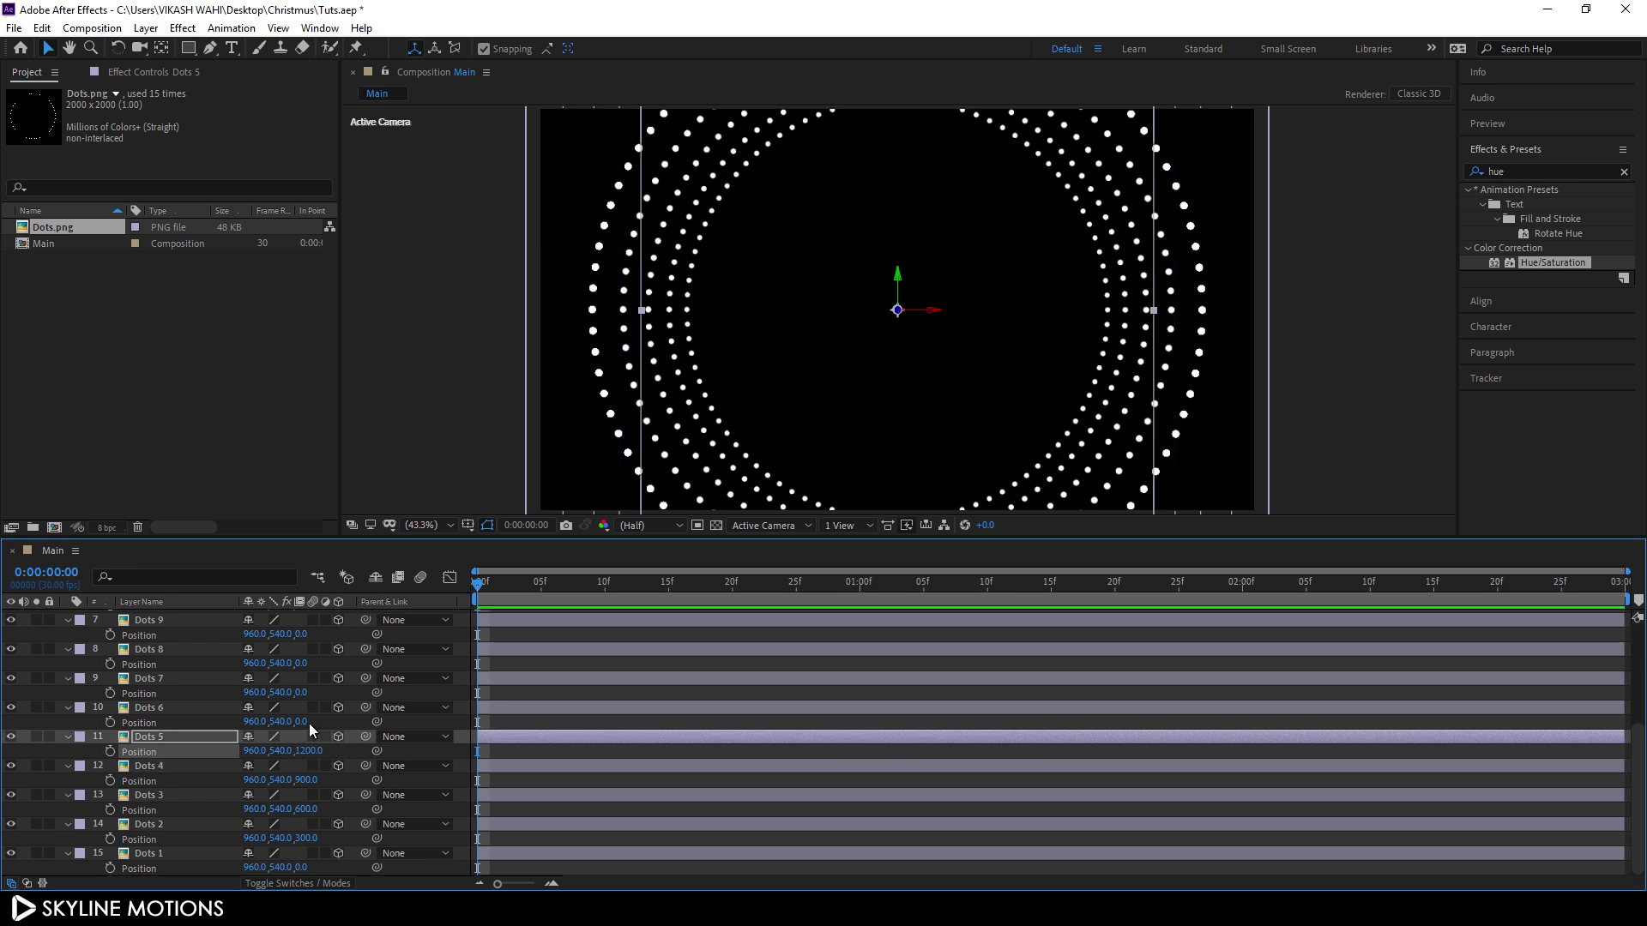
{"action": "left_click", "coordinate": [307, 721]}
{"action": "type", "text": "1500"}
{"action": "key", "text": "Return"}
Set the Z positions of Dots 7, Dots 8 and Dots 9 to 1800, 2100 and 2400
{"action": "left_click", "coordinate": [307, 692]}
{"action": "type", "text": "1800"}
{"action": "key", "text": "Return"}
{"action": "left_click", "coordinate": [307, 663]}
{"action": "type", "text": "2100"}
{"action": "left_click", "coordinate": [307, 633]}
{"action": "type", "text": "2400"}
Set the Z position of Dots 10 to 2700 and of Dots 11 to 3000
{"action": "scroll", "coordinate": [307, 634], "scroll_direction": "up", "scroll_amount": 3}
{"action": "left_click", "coordinate": [307, 692]}
{"action": "type", "text": "2700"}
{"action": "key", "text": "Return"}
{"action": "left_click", "coordinate": [307, 663]}
{"action": "type", "text": "3000"}
{"action": "key", "text": "Return"}
Set the Z position of Dots 12 to 3300 and of Dots 13 to 3600
{"action": "left_click", "coordinate": [307, 634]}
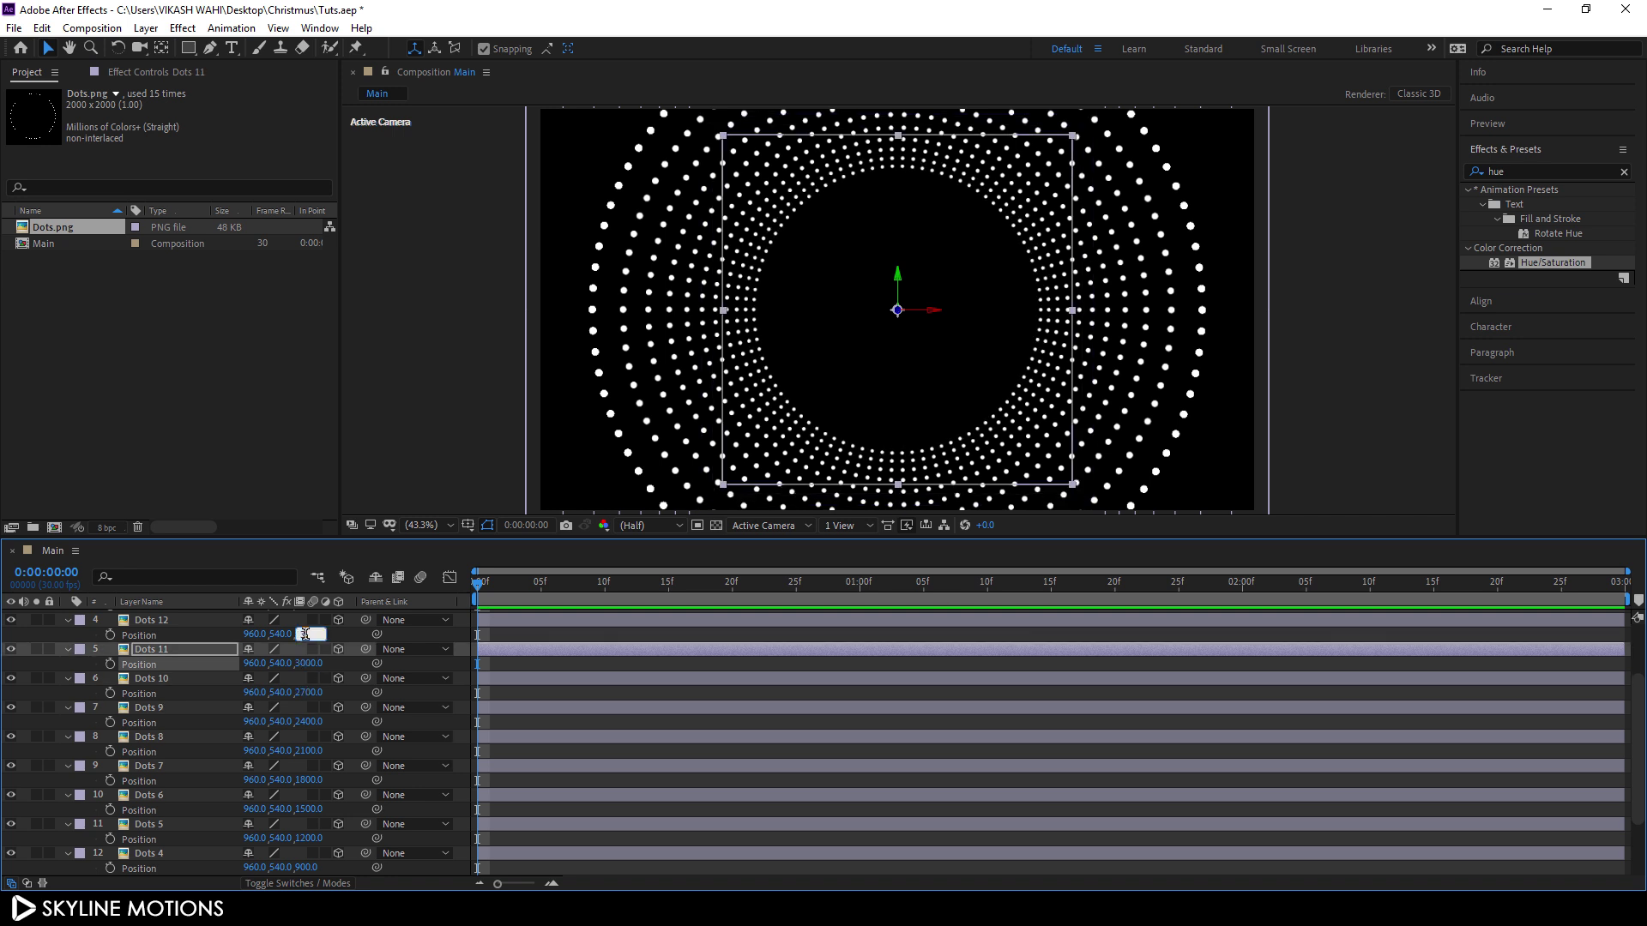
{"action": "type", "text": "3300"}
{"action": "key", "text": "Return"}
{"action": "scroll", "coordinate": [307, 634], "scroll_direction": "up", "scroll_amount": 2}
{"action": "left_click", "coordinate": [307, 649]}
{"action": "type", "text": "3600"}
{"action": "key", "text": "Return"}
Set the Z position of Dots 14 to 3900 and of Dots 15 to 4200
{"action": "scroll", "coordinate": [303, 649], "scroll_direction": "up", "scroll_amount": 2}
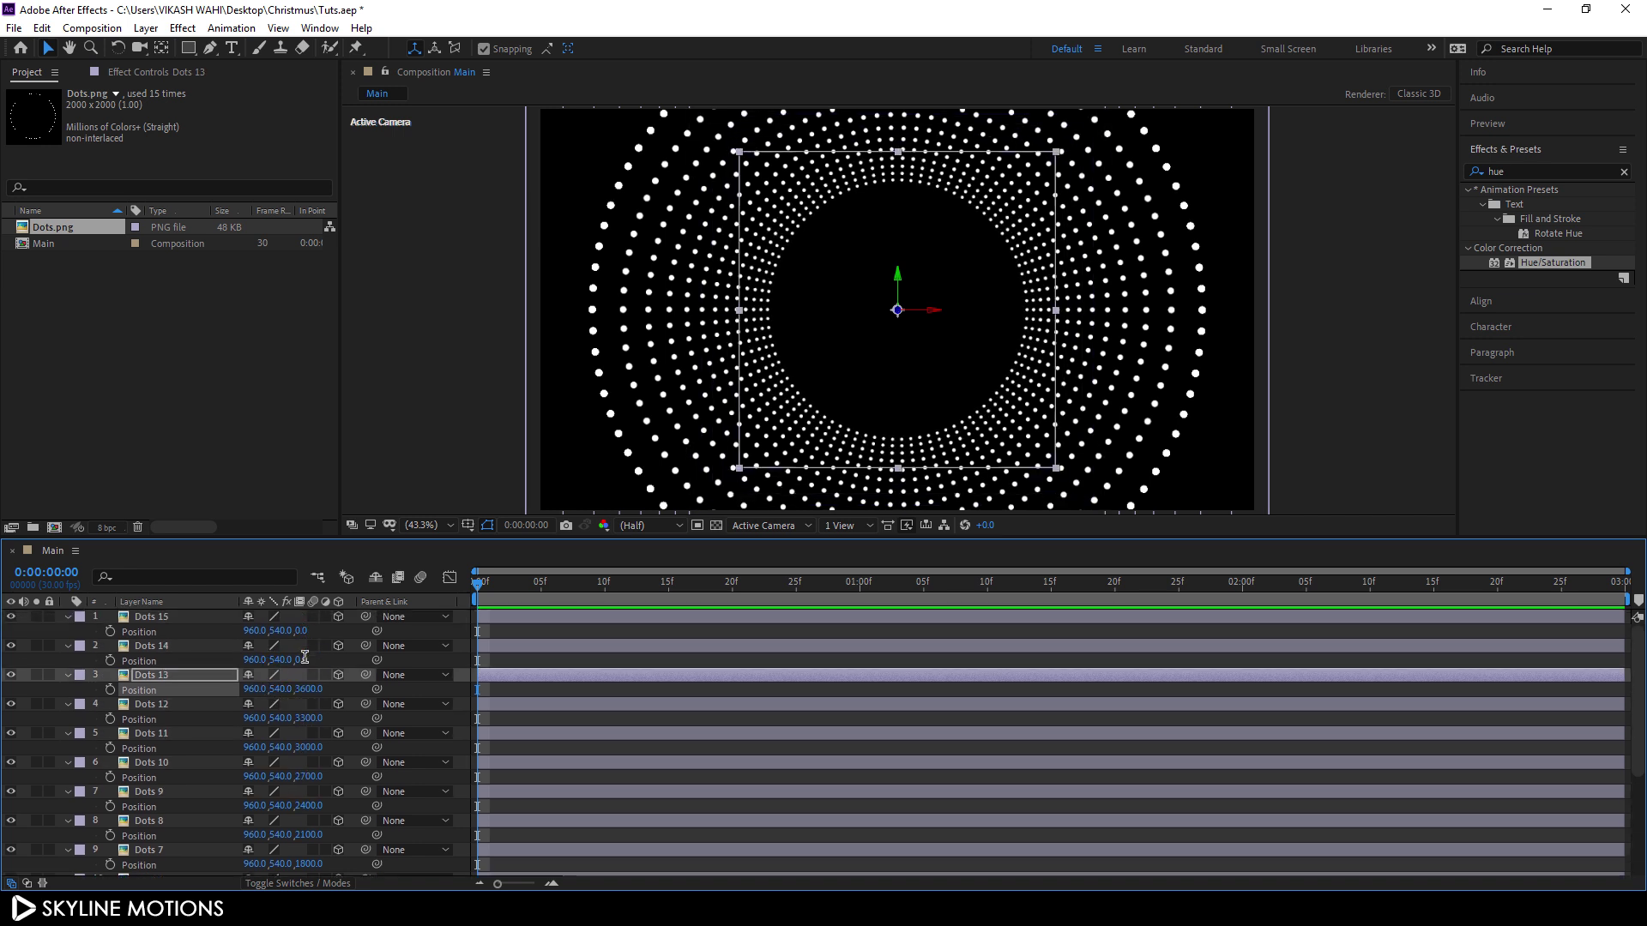
{"action": "left_click", "coordinate": [307, 660]}
{"action": "type", "text": "3900"}
{"action": "key", "text": "Return"}
{"action": "left_click", "coordinate": [307, 630]}
{"action": "type", "text": "4200"}
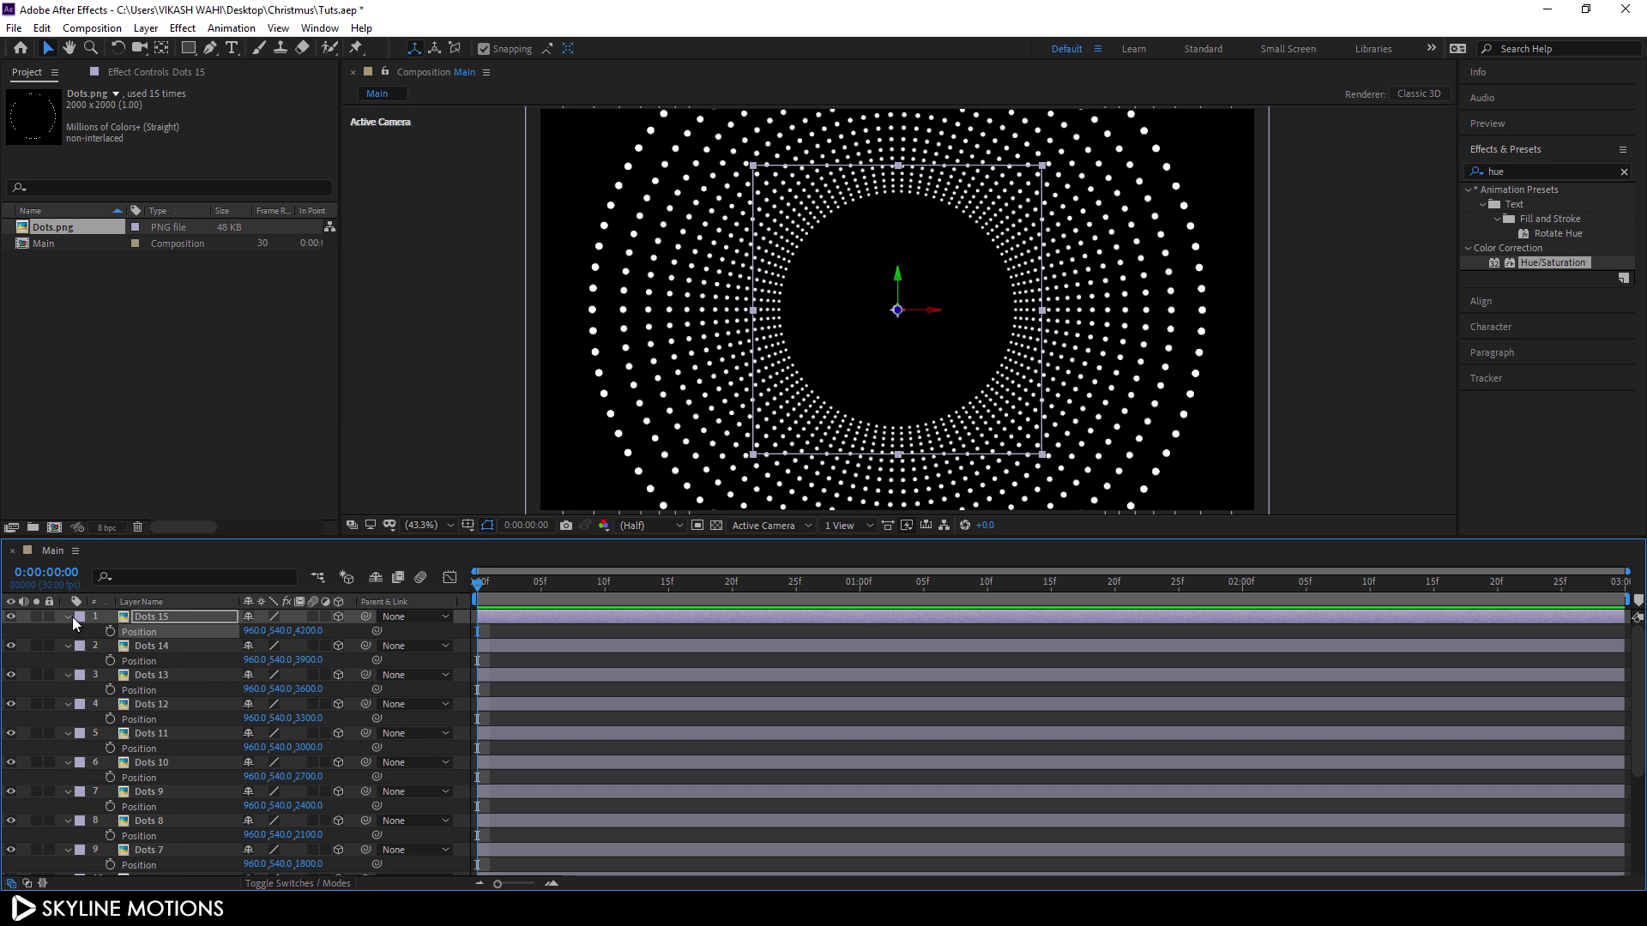
Pre-compose all fifteen Dots layers into a composition named LED and enable Collapse Transformations on it
{"action": "scroll", "coordinate": [168, 823], "scroll_direction": "down", "scroll_amount": 4}
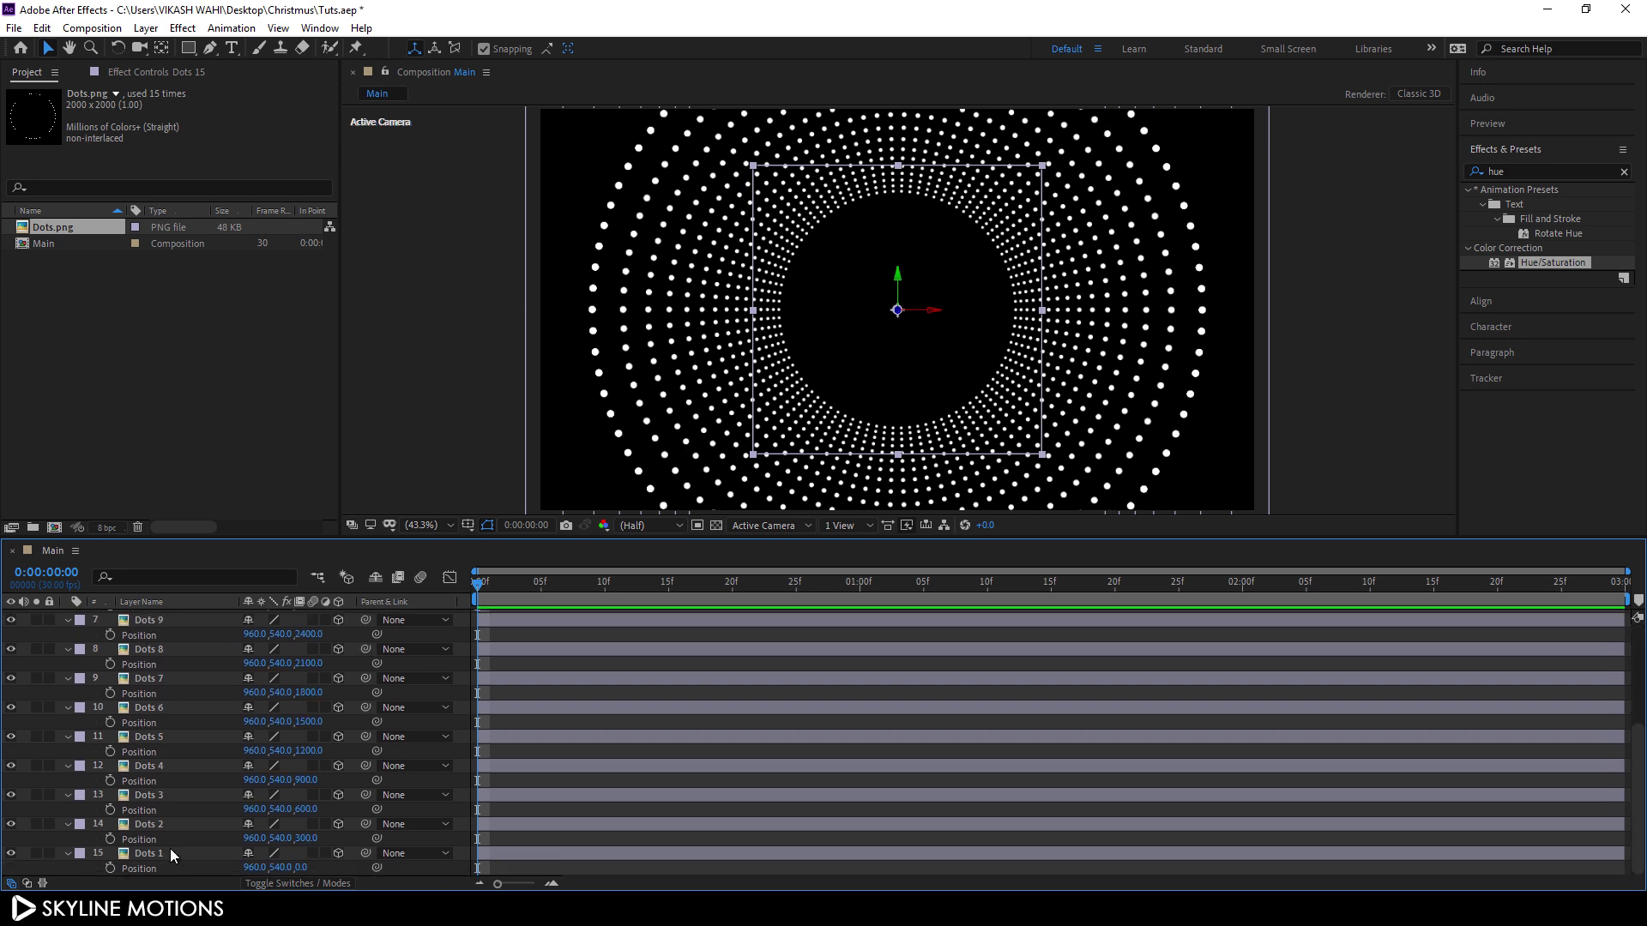
{"action": "left_click", "coordinate": [168, 854], "text": "shift"}
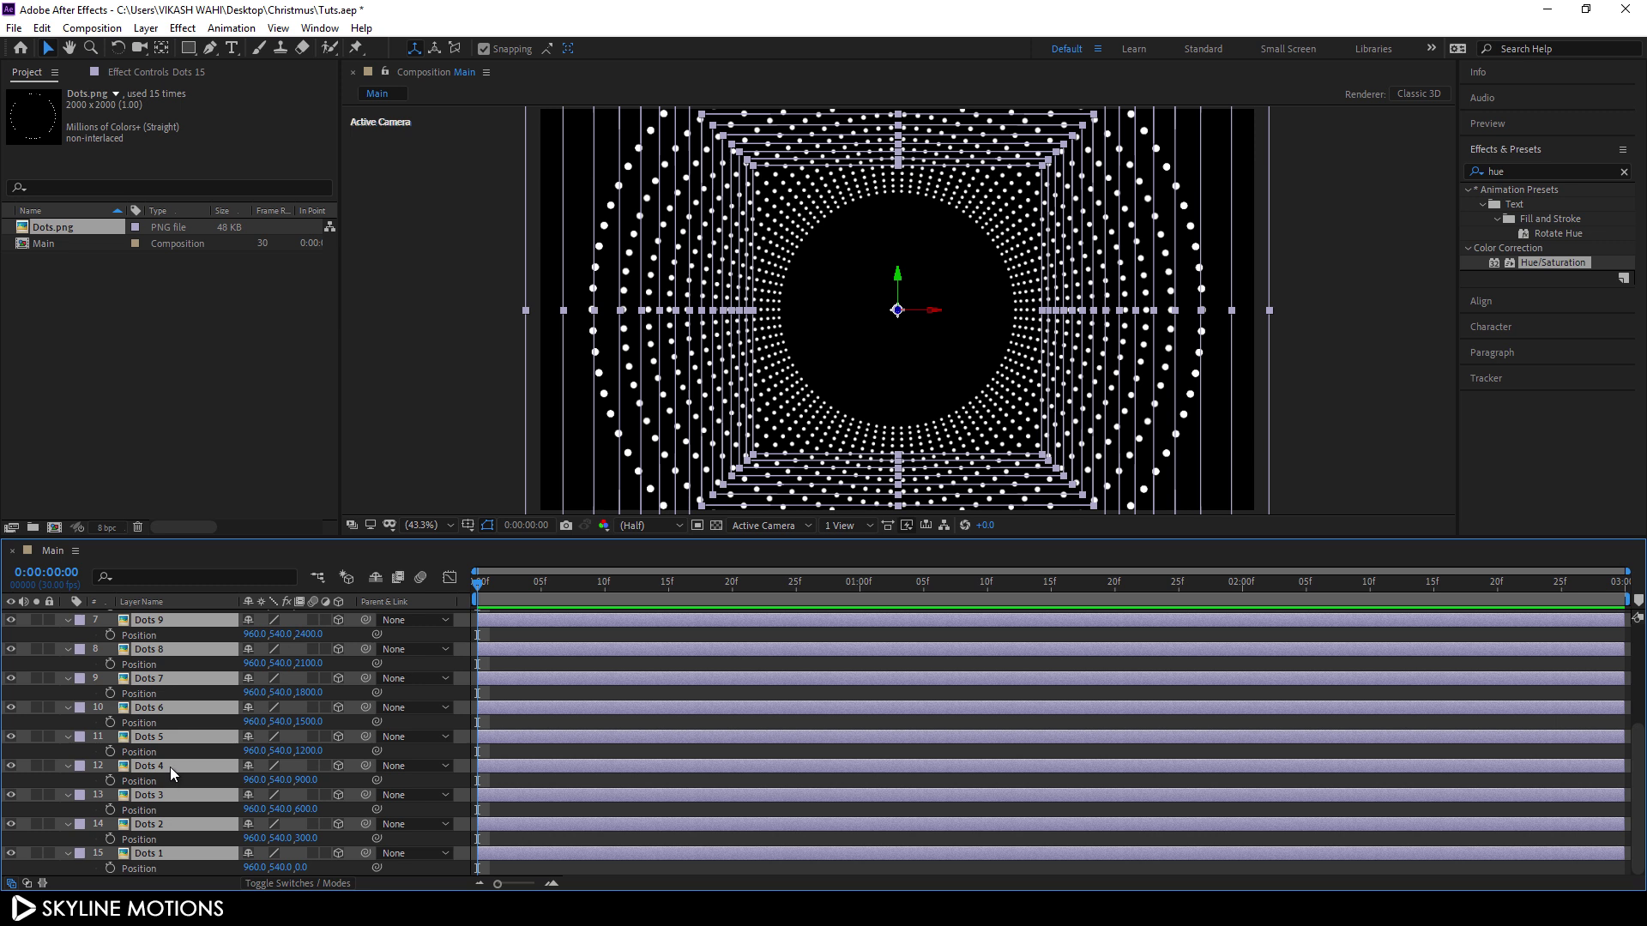
{"action": "key", "text": "p"}
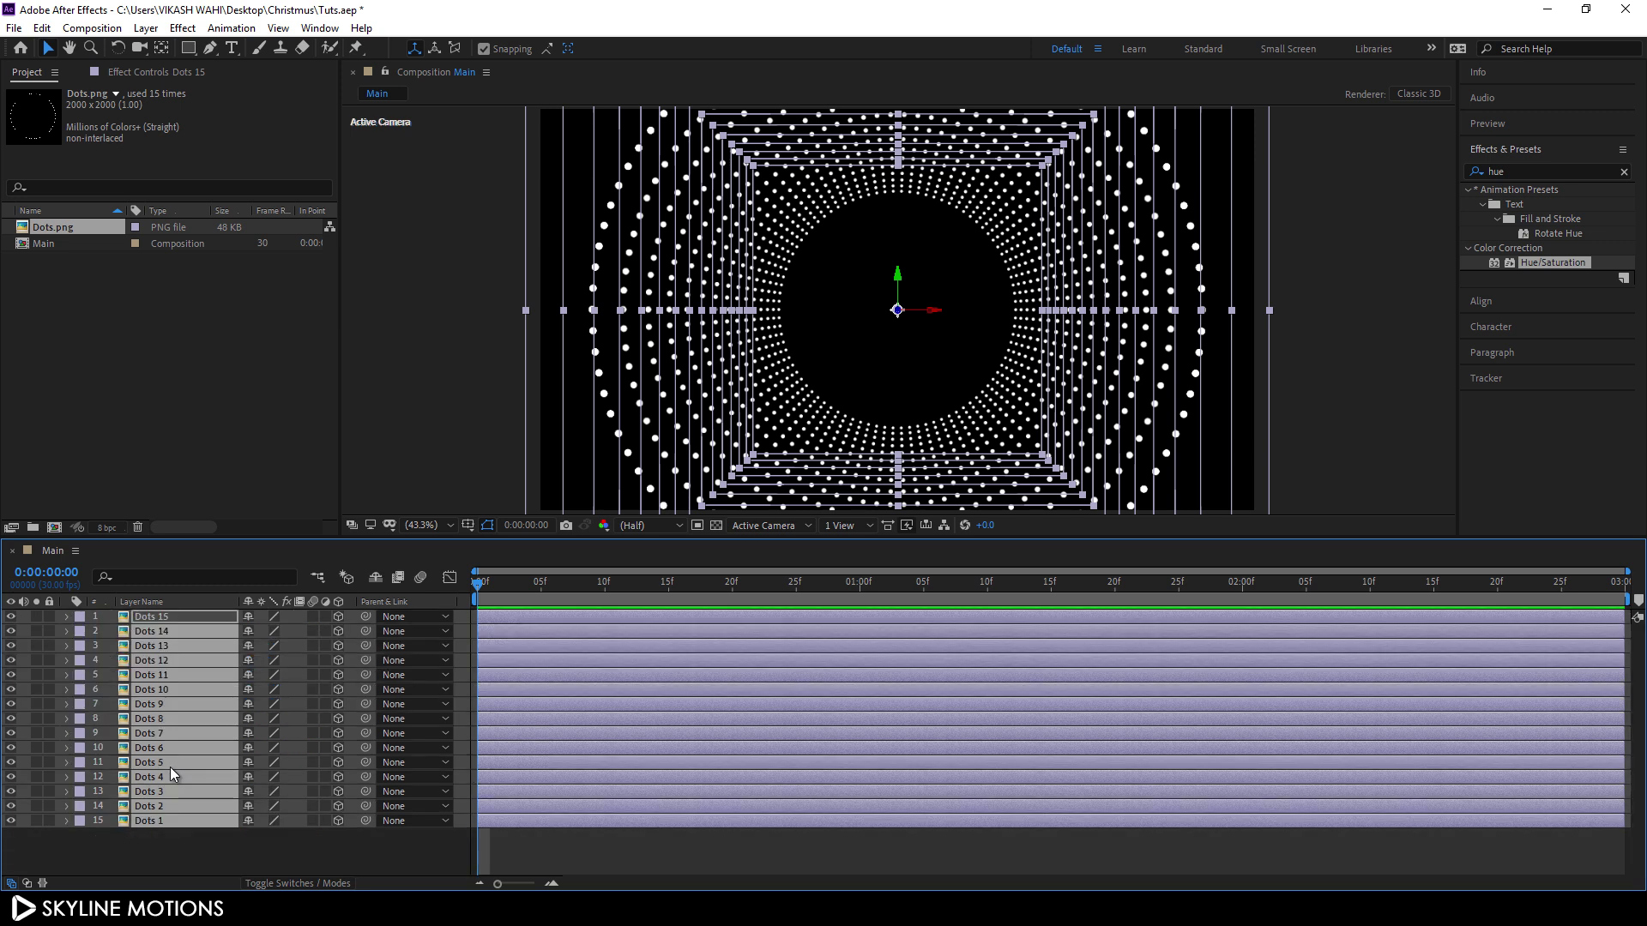
{"action": "right_click", "coordinate": [180, 703]}
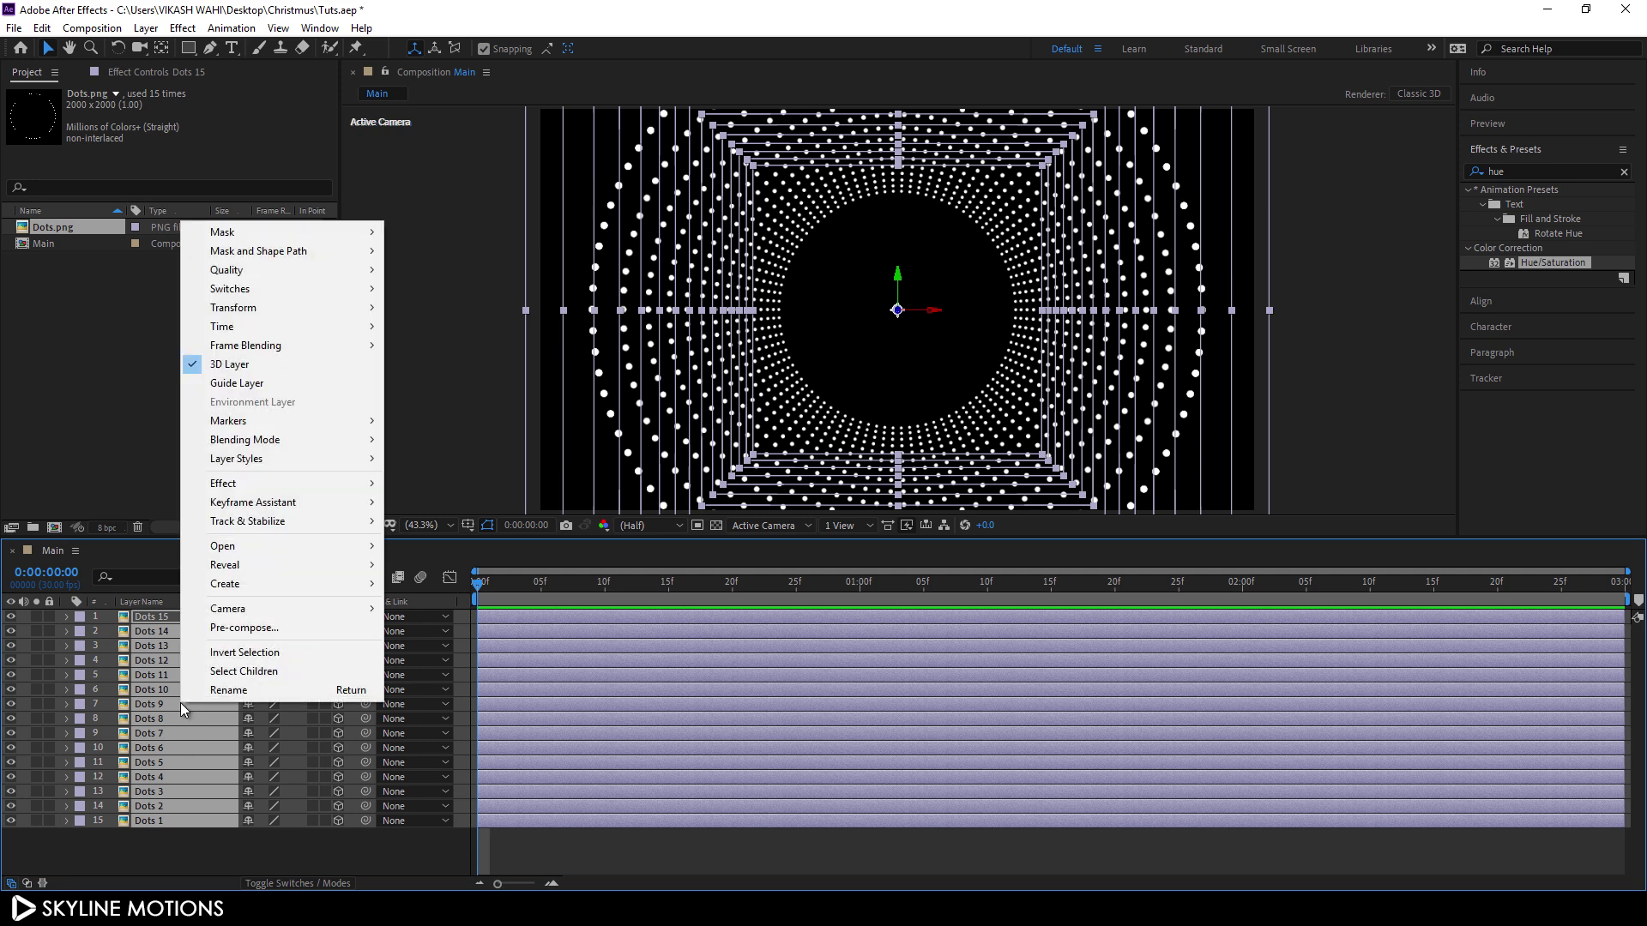
{"action": "left_click", "coordinate": [241, 631]}
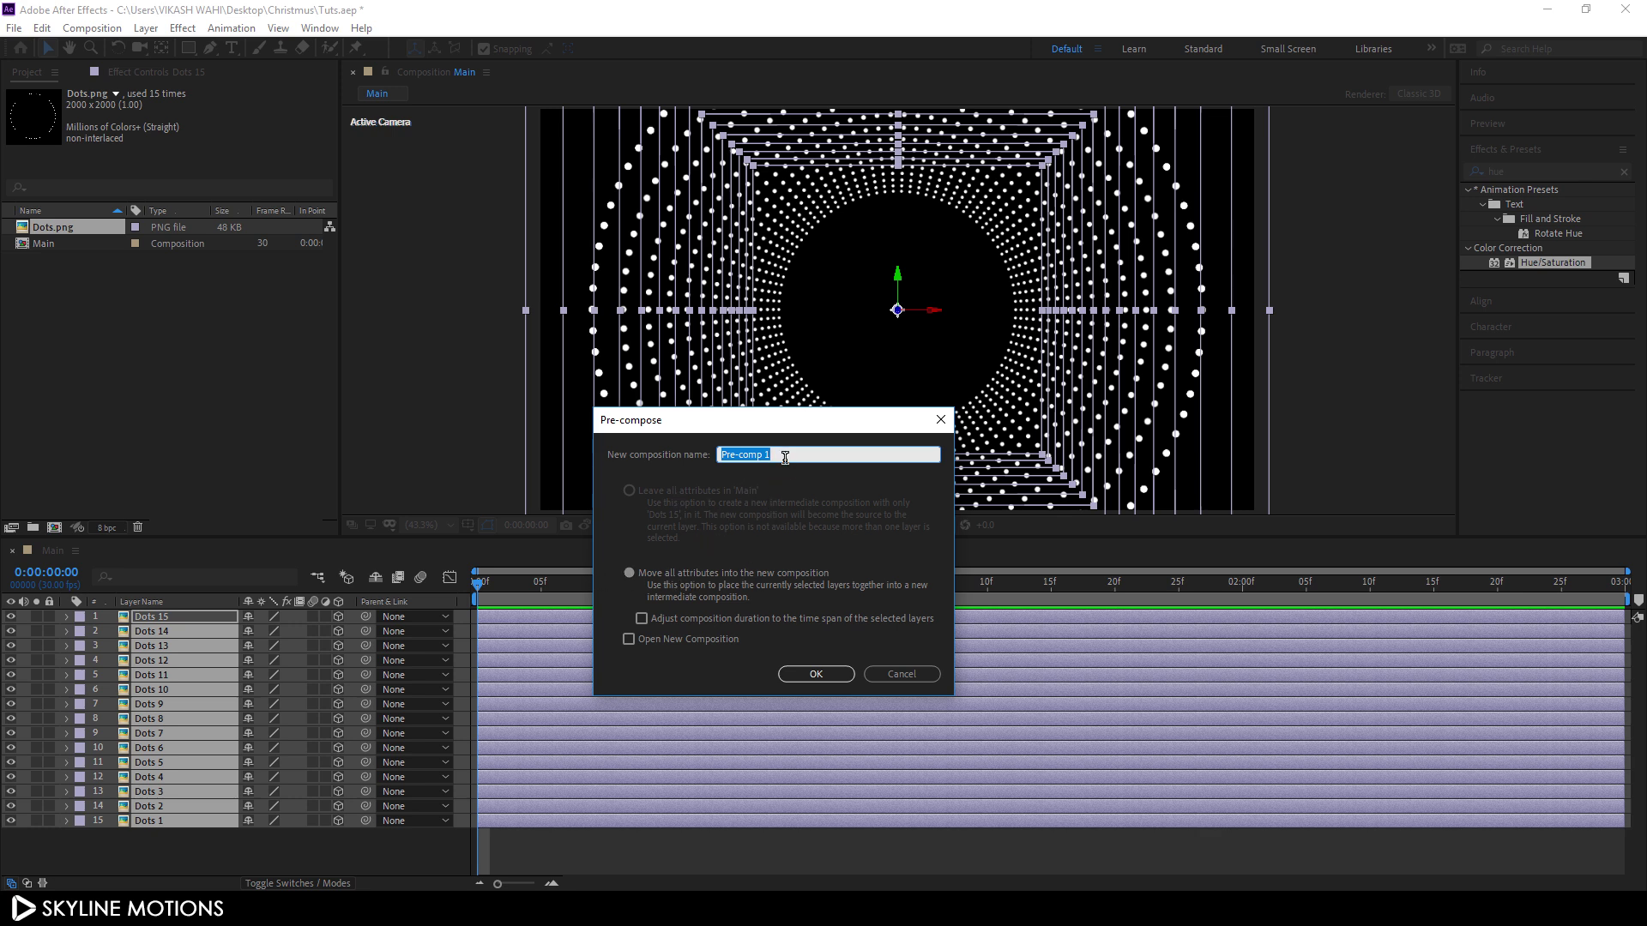
{"action": "type", "text": "LED"}
{"action": "left_click", "coordinate": [813, 674]}
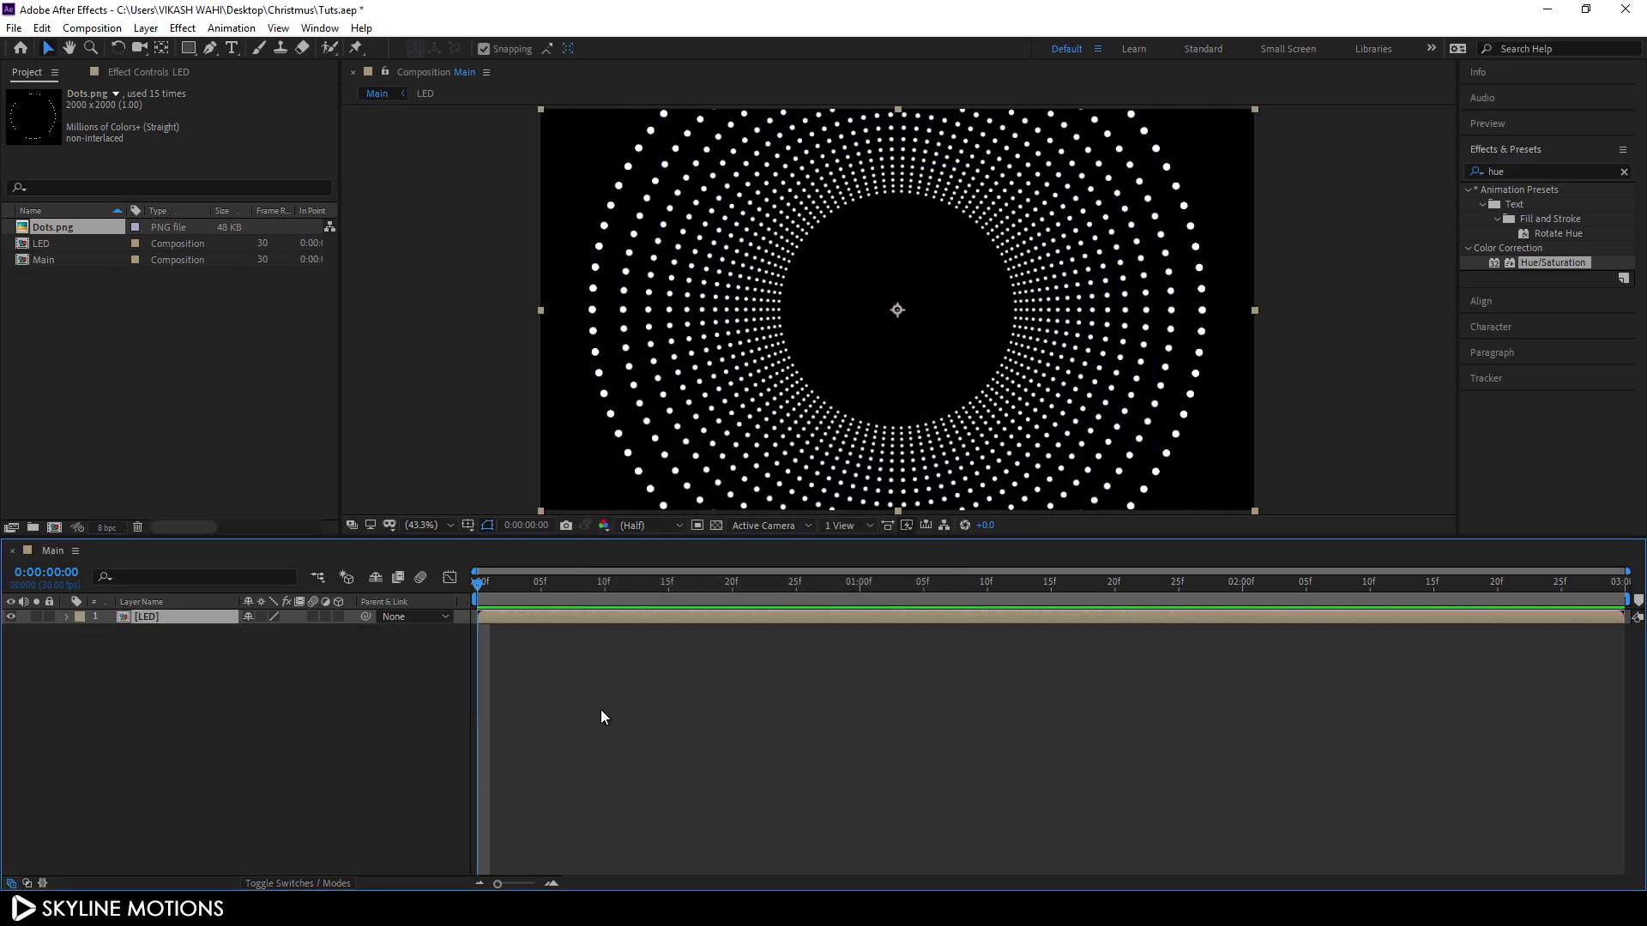
{"action": "left_click", "coordinate": [261, 618]}
{"action": "left_click", "coordinate": [320, 660]}
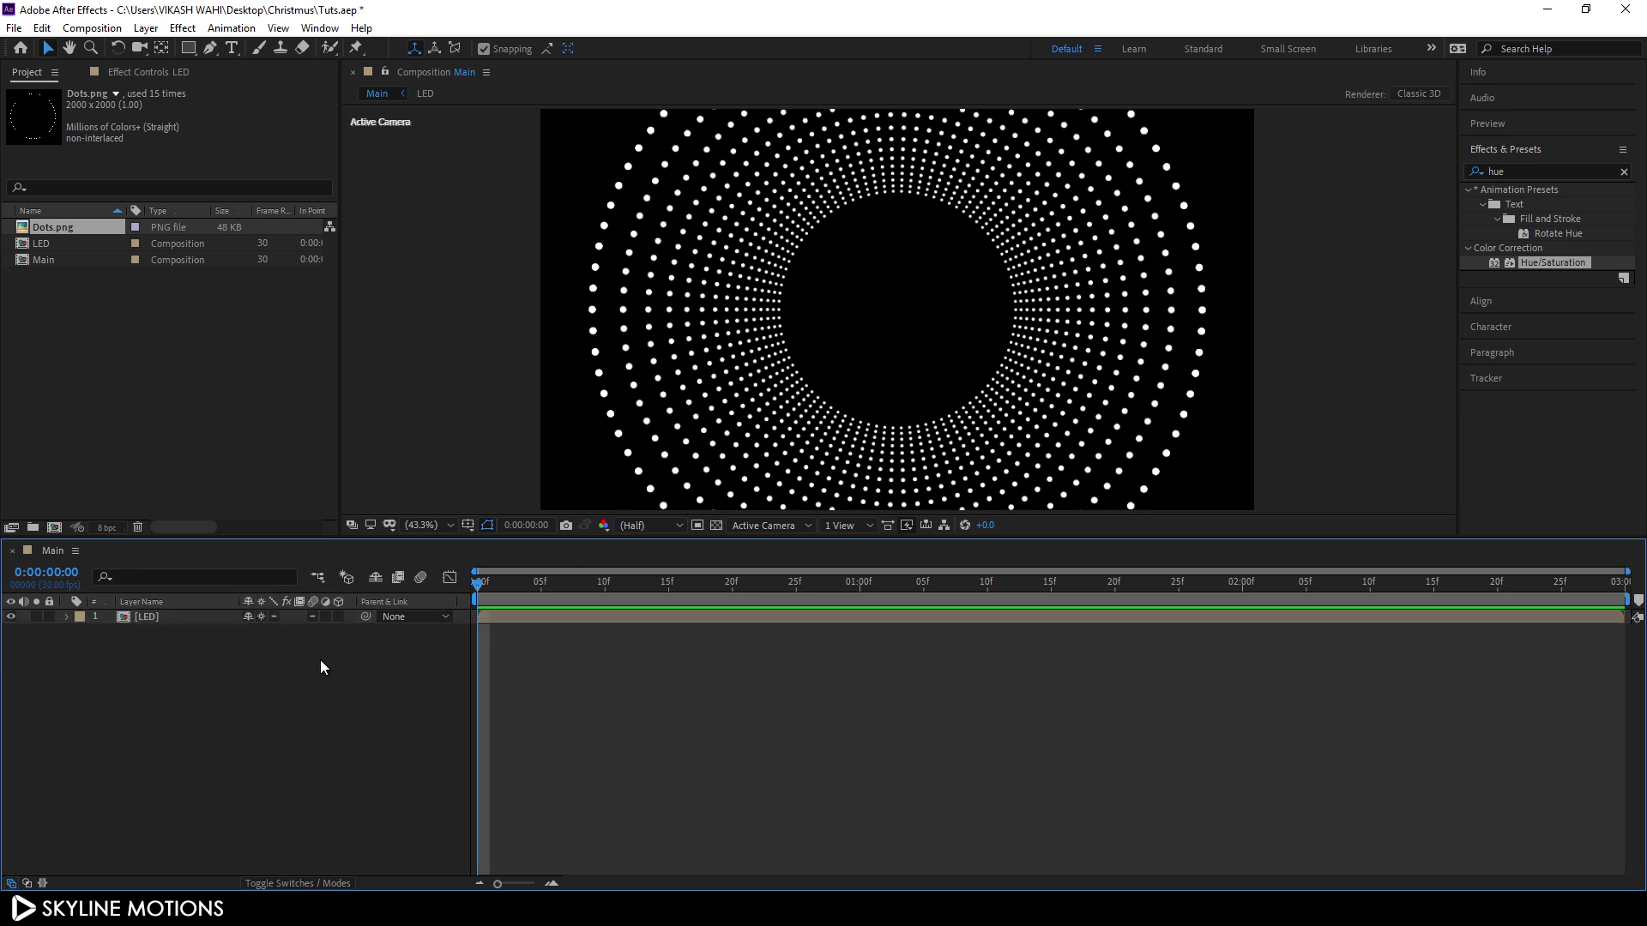
Add a two-node 35mm camera layer named Camera to the Main composition
{"action": "left_click", "coordinate": [146, 28]}
{"action": "mouse_move", "coordinate": [165, 51]}
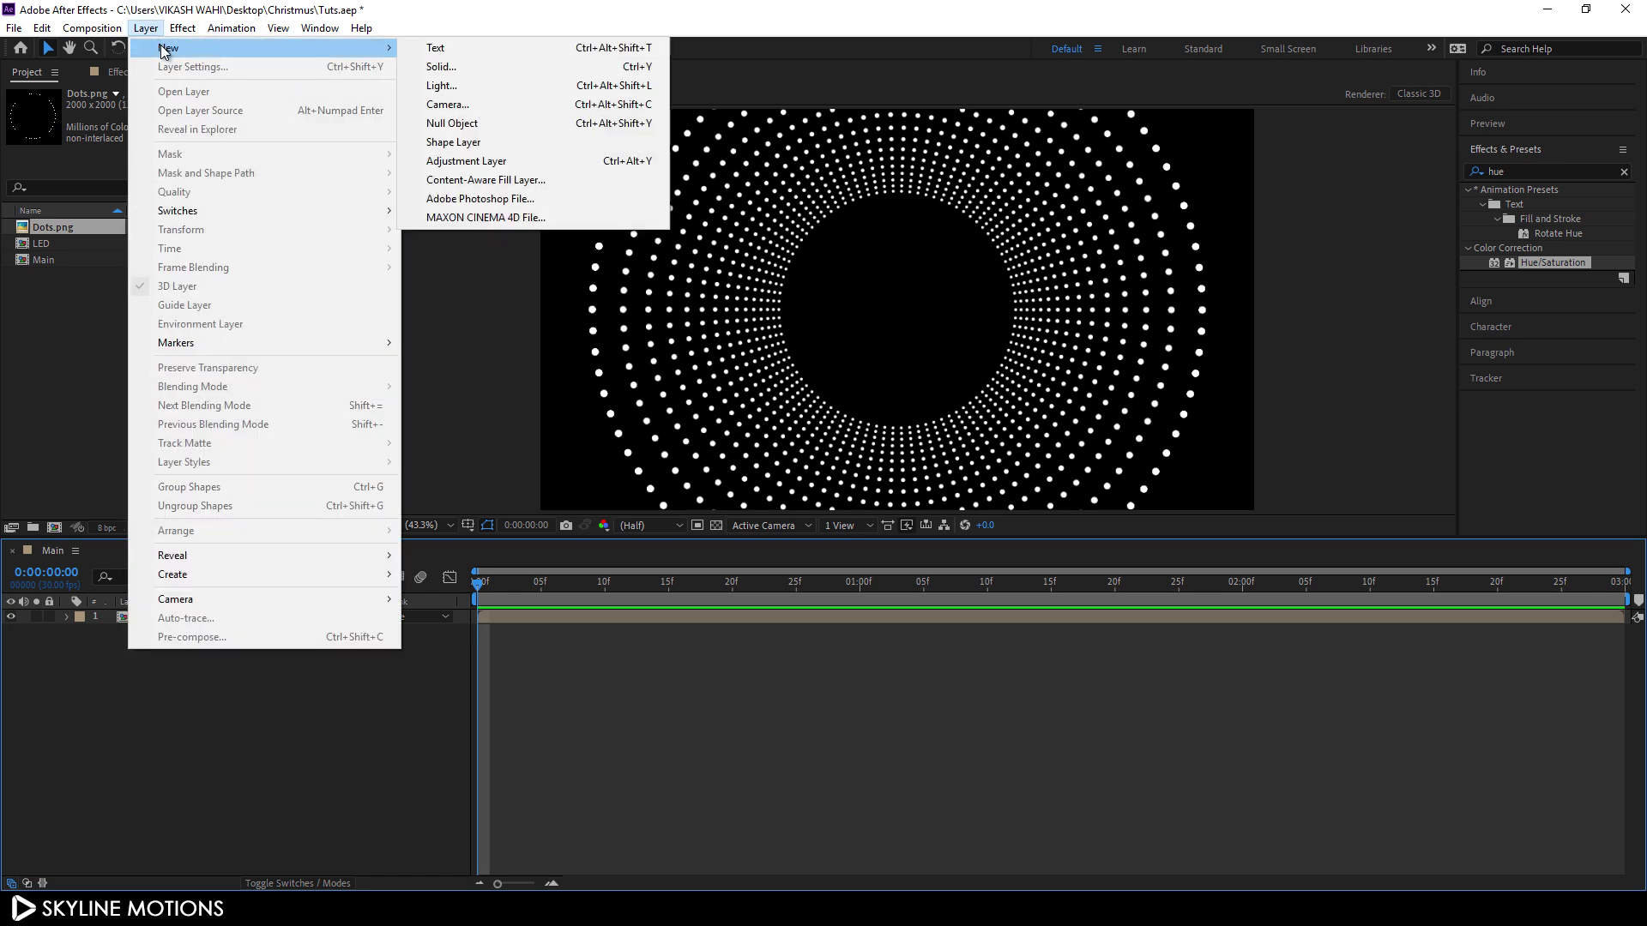
{"action": "left_click", "coordinate": [463, 104]}
{"action": "left_click", "coordinate": [1046, 364]}
{"action": "key", "text": "BackSpace"}
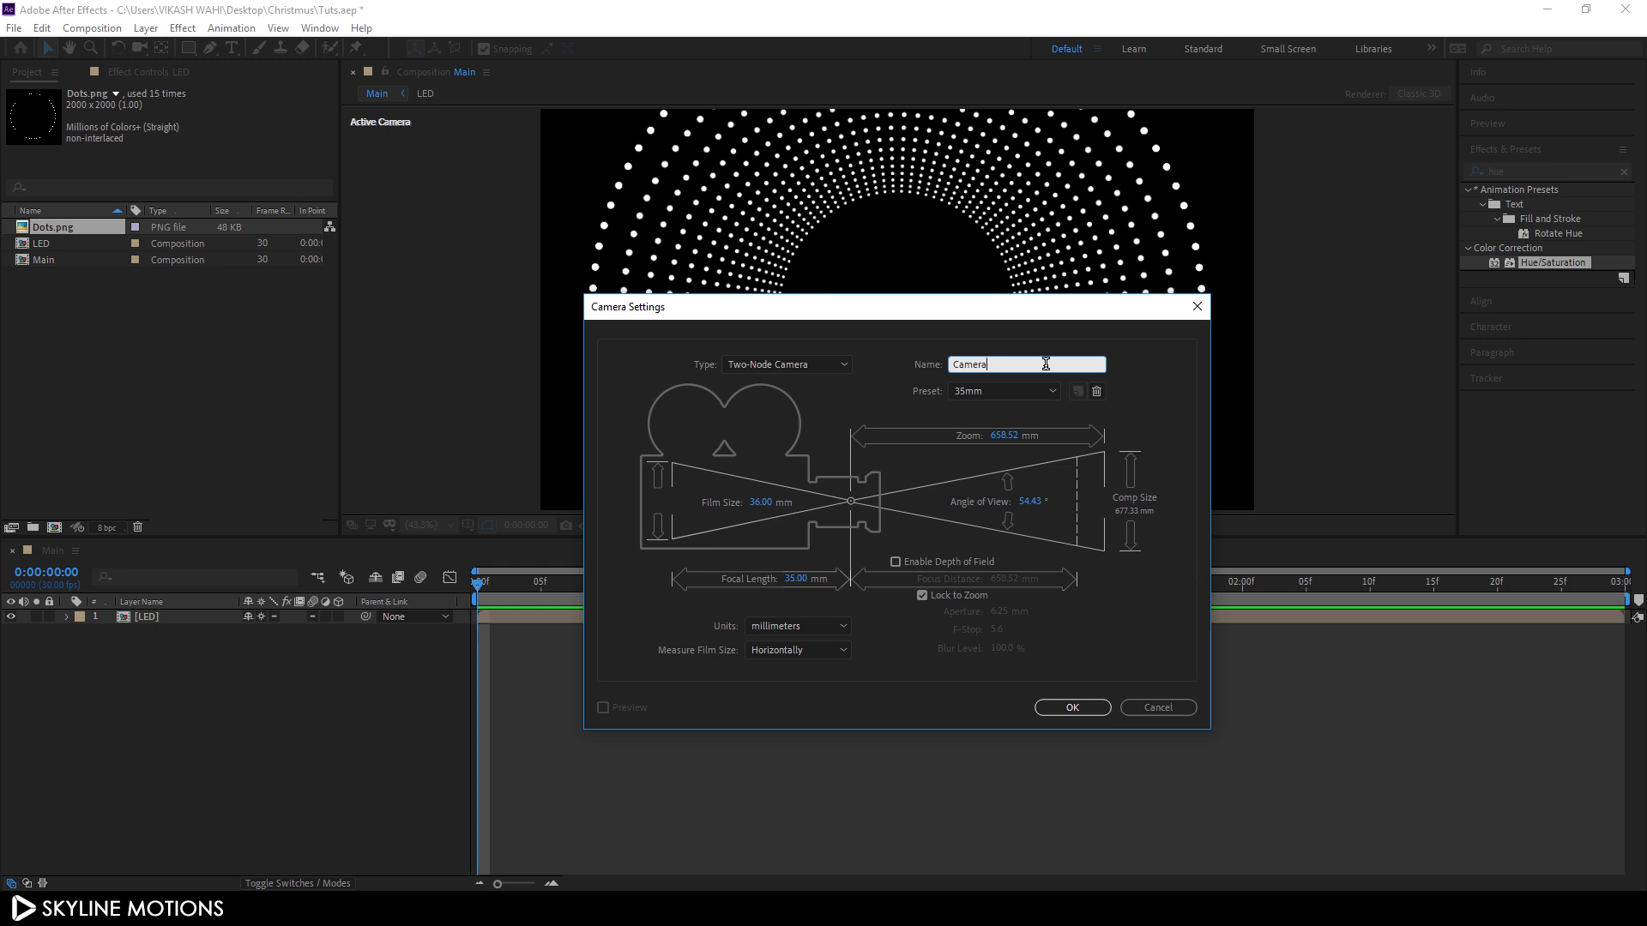
{"action": "left_click", "coordinate": [1086, 705]}
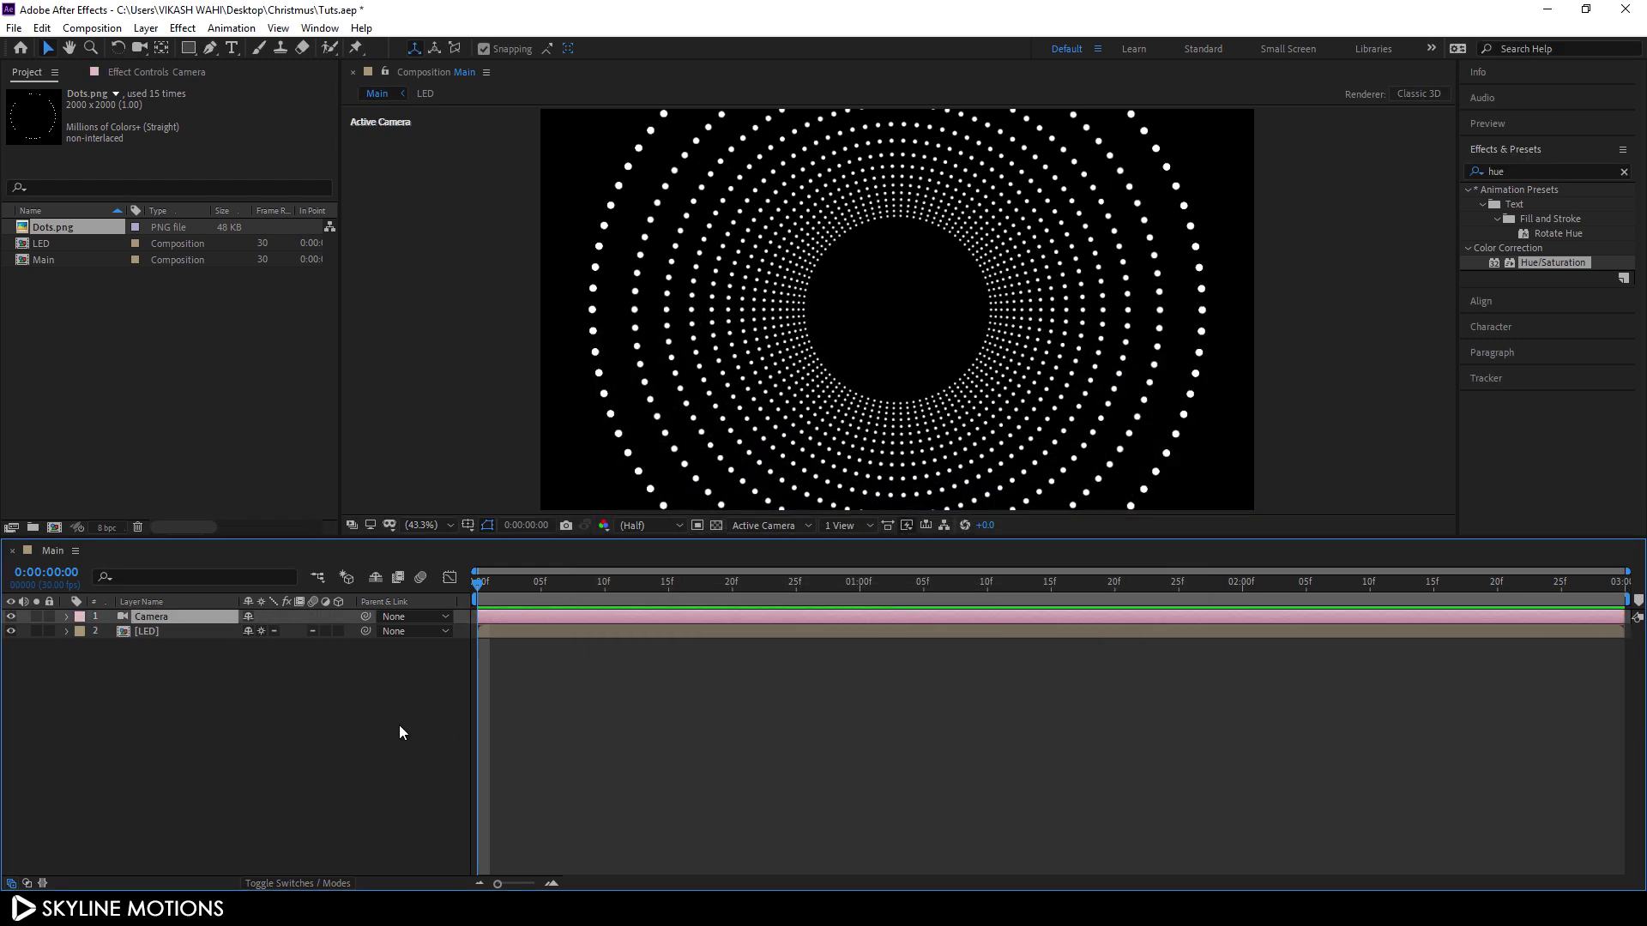
Add a null object named Cam control to the Main composition and parent the Camera layer to it
{"action": "left_click", "coordinate": [154, 36]}
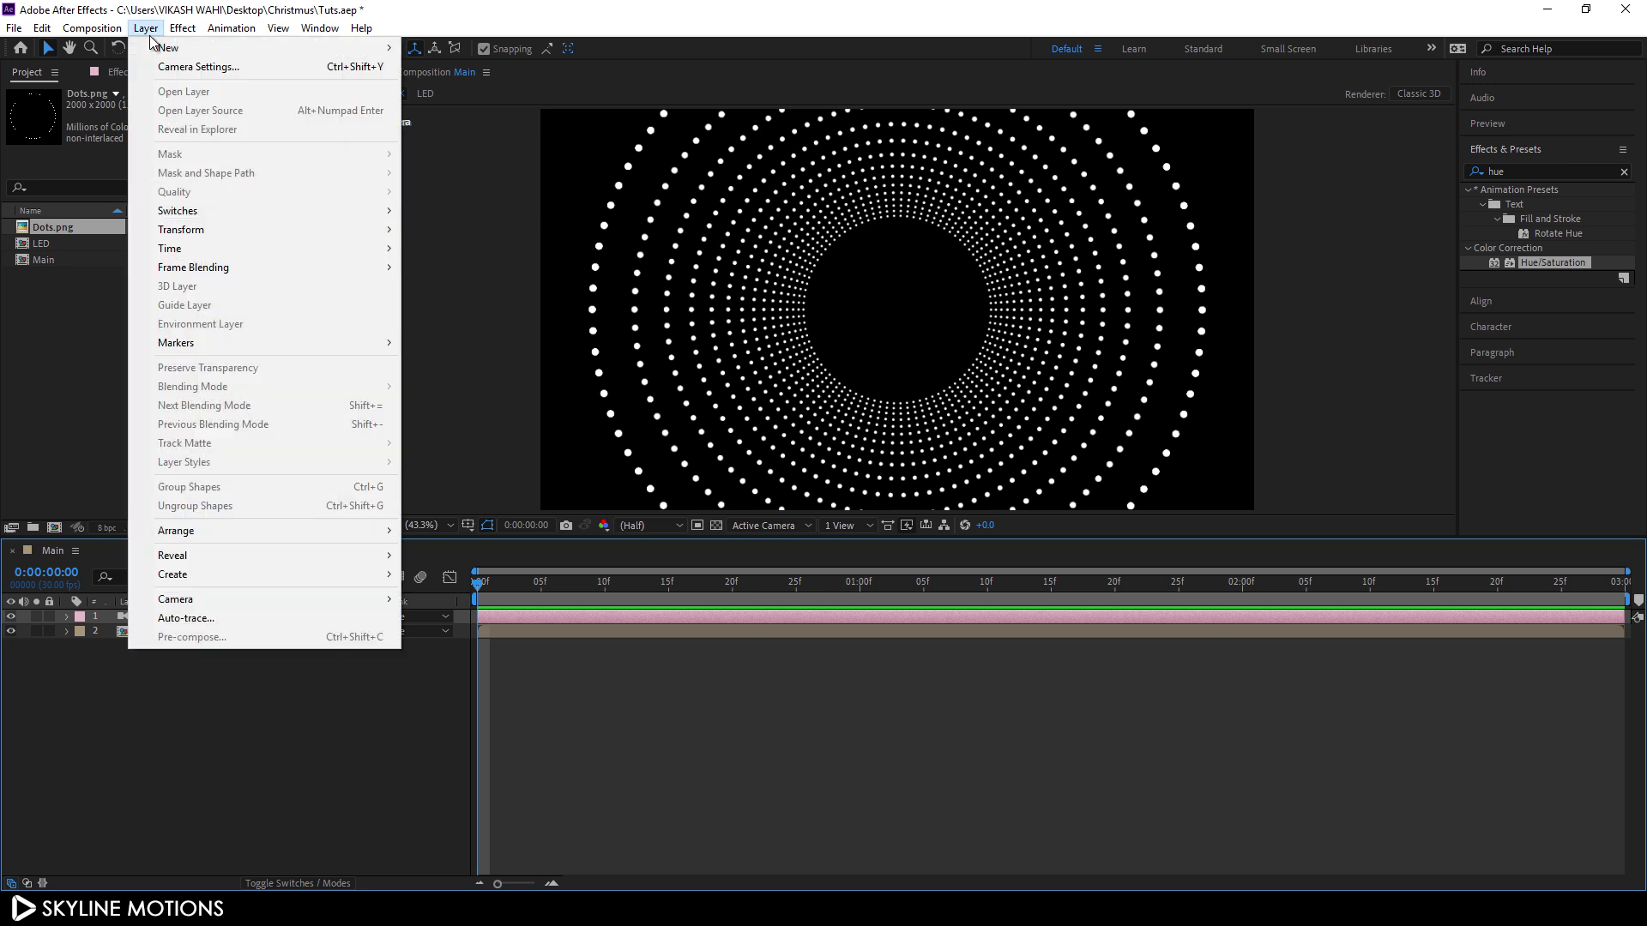
{"action": "mouse_move", "coordinate": [163, 50]}
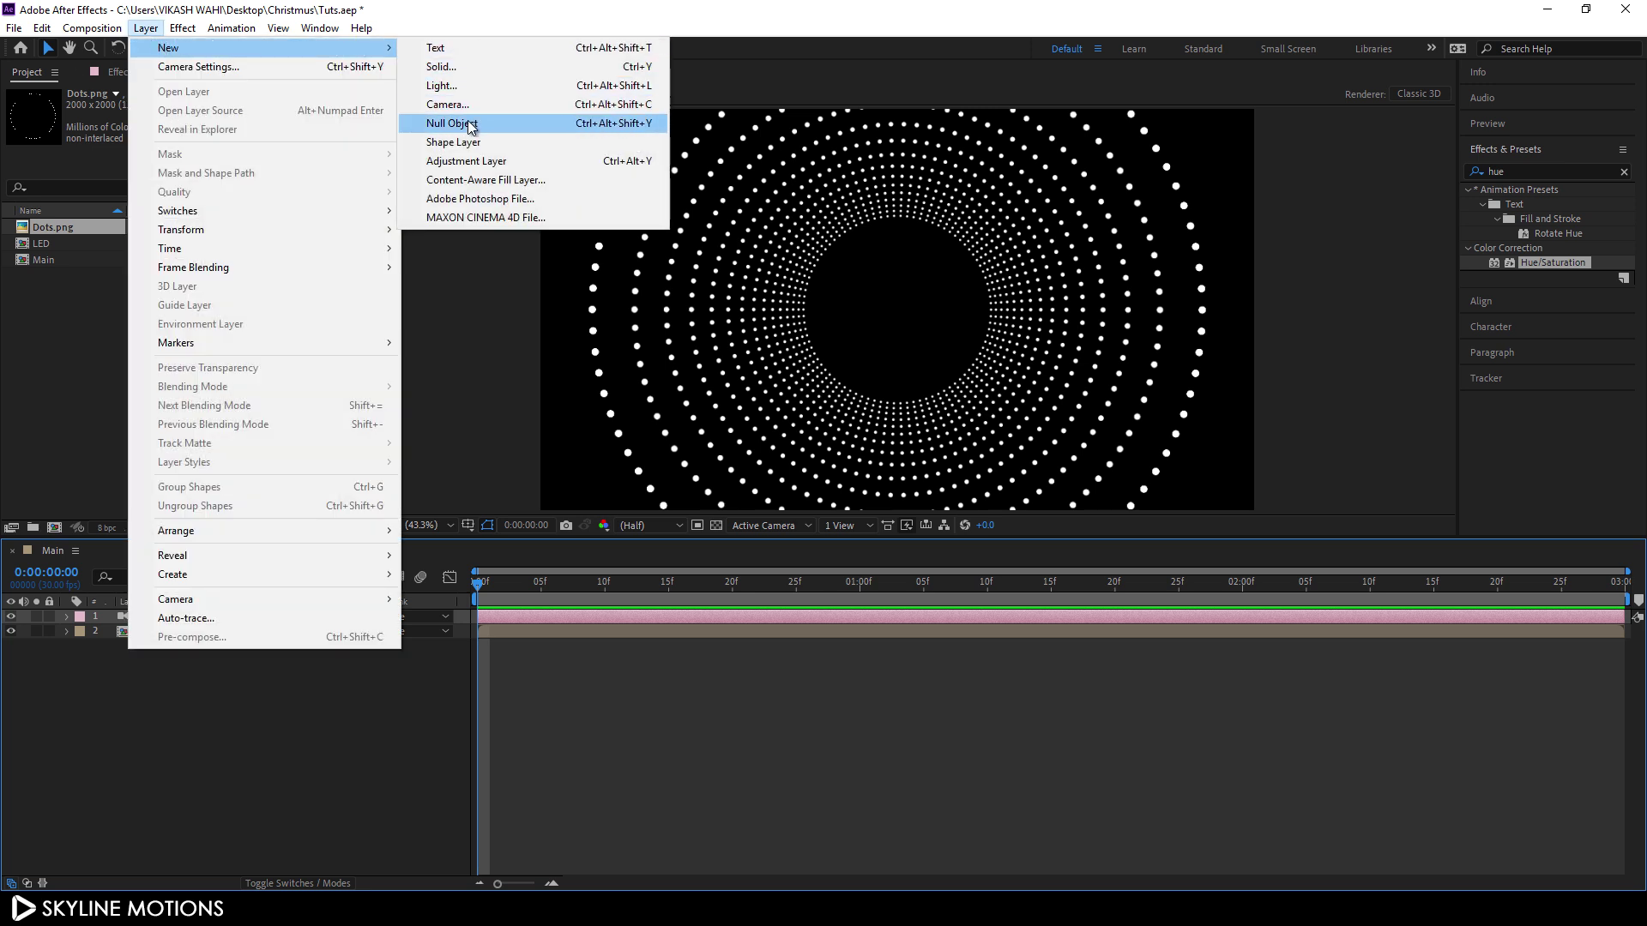
{"action": "left_click", "coordinate": [459, 125]}
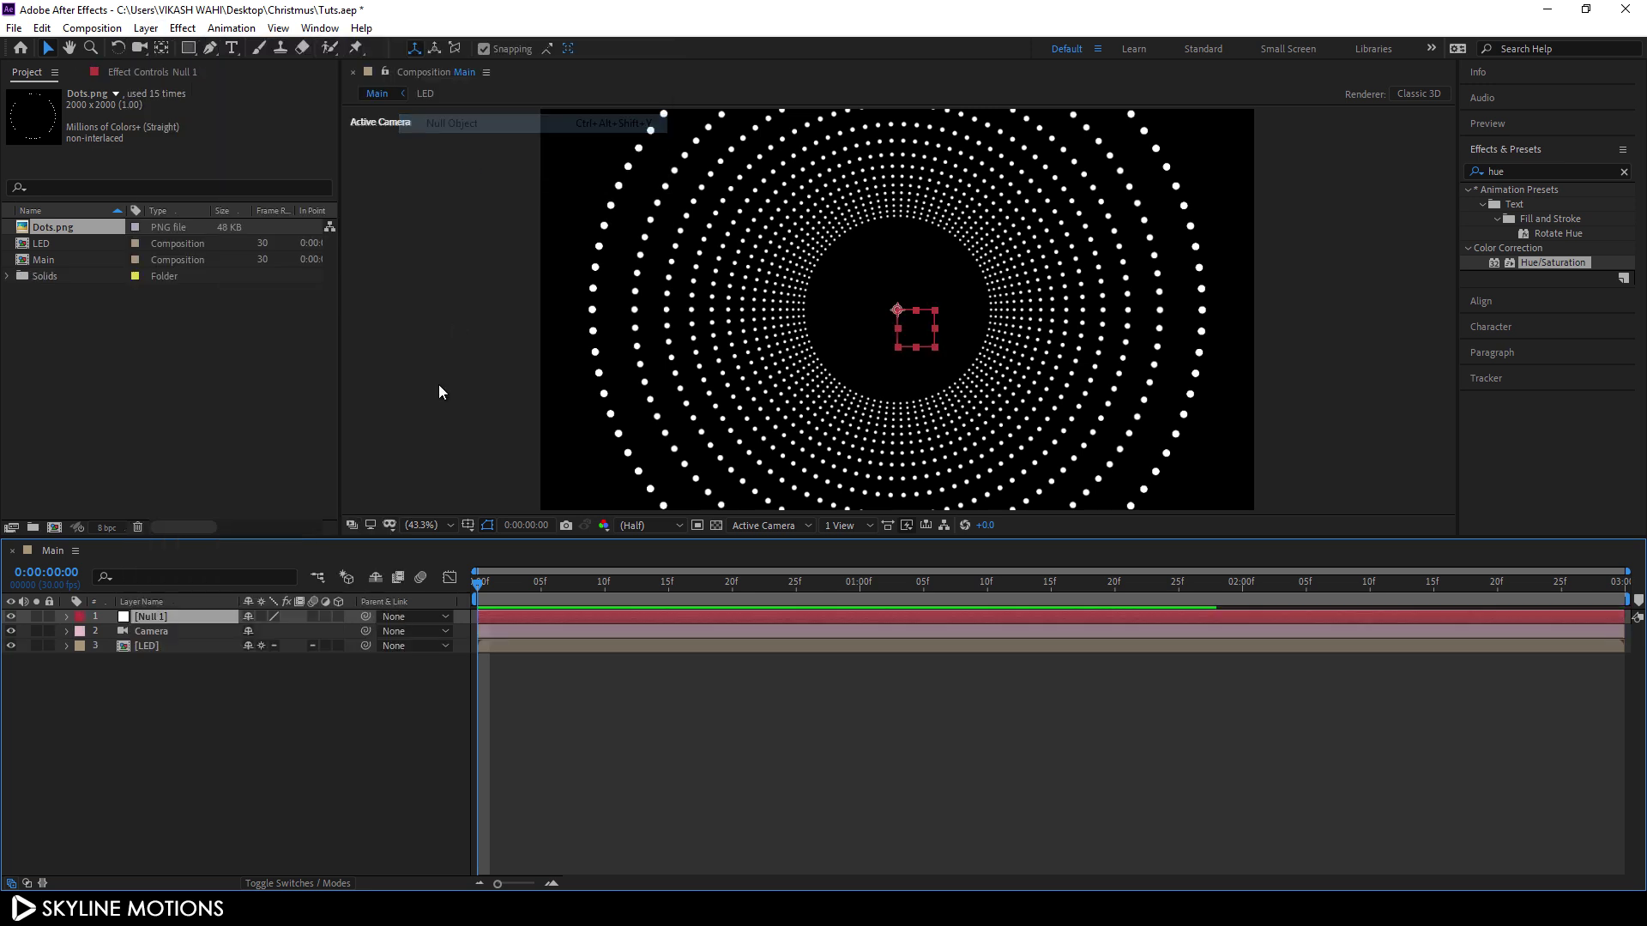
{"action": "right_click", "coordinate": [172, 616]}
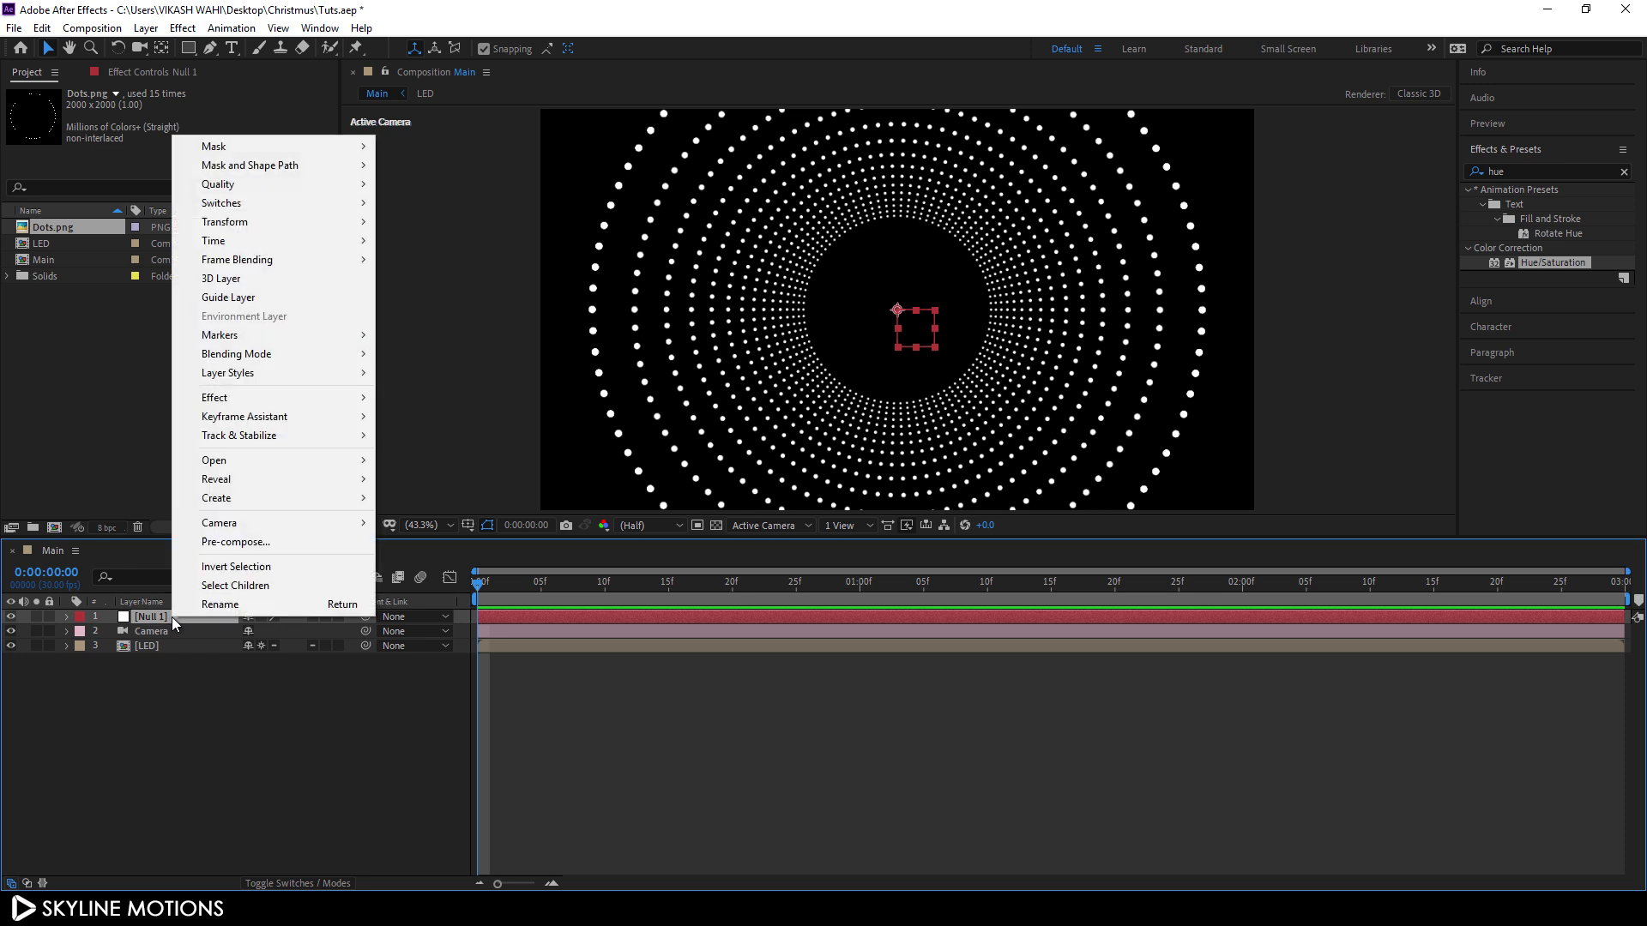
{"action": "left_click", "coordinate": [218, 605]}
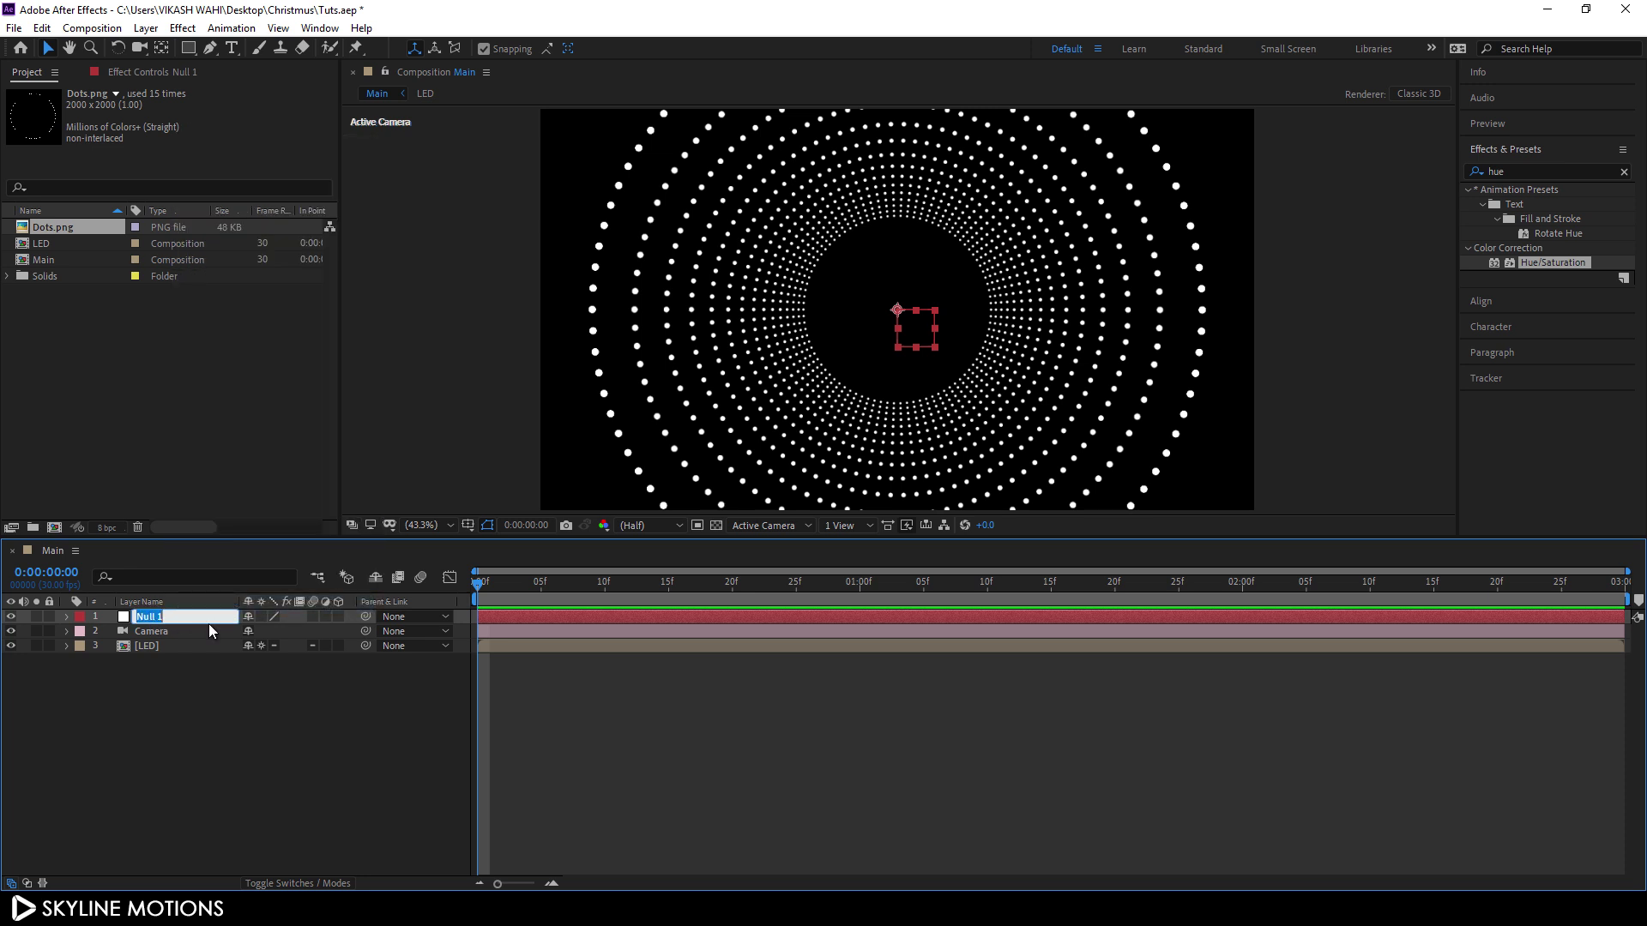
{"action": "type", "text": "Cam control"}
{"action": "key", "text": "Return"}
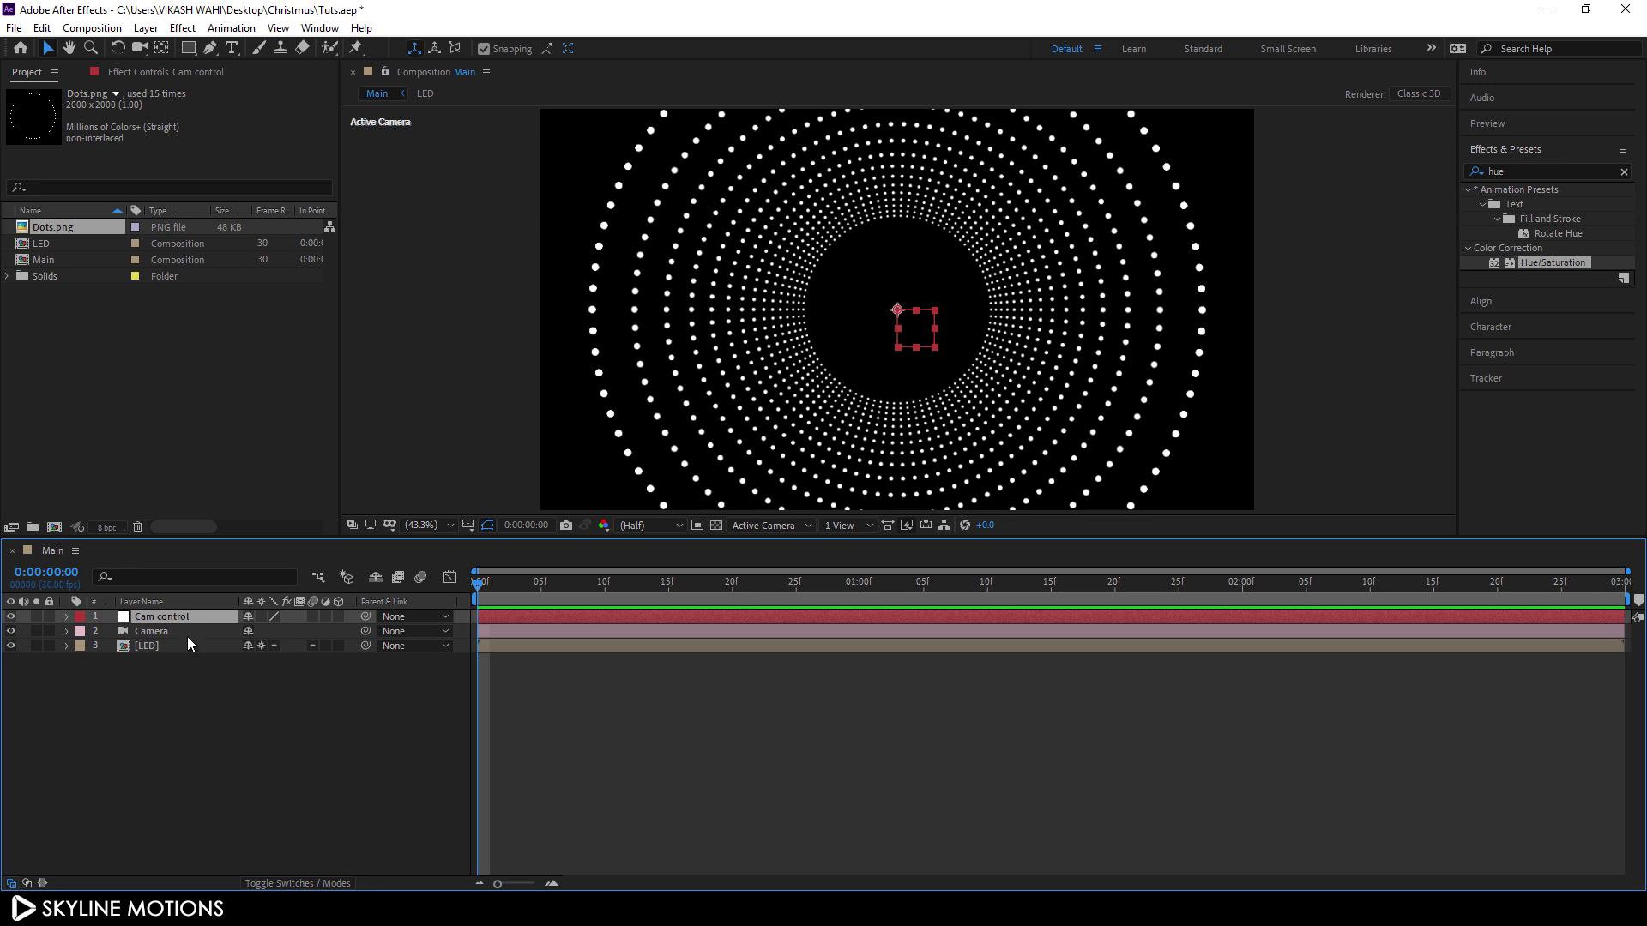
{"action": "left_click", "coordinate": [188, 635]}
{"action": "left_click_drag", "start_coordinate": [367, 633], "coordinate": [168, 617]}
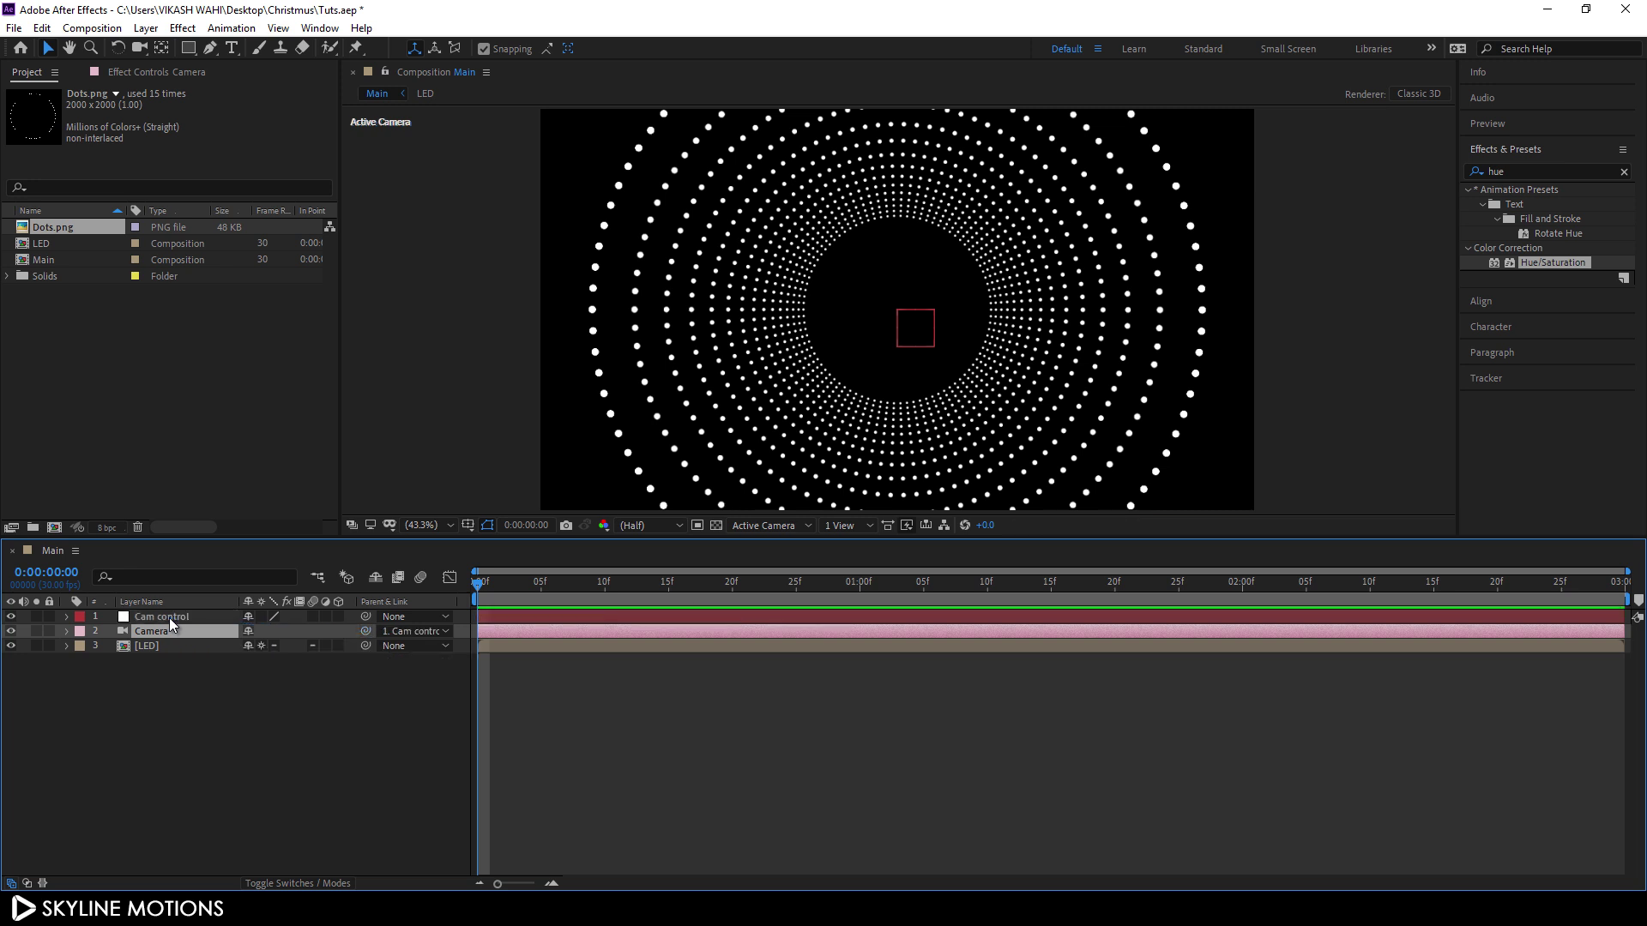
Go to 0:00:02:29, reveal the Position of the Cam control null and make it a 3D layer
{"action": "left_click", "coordinate": [169, 617]}
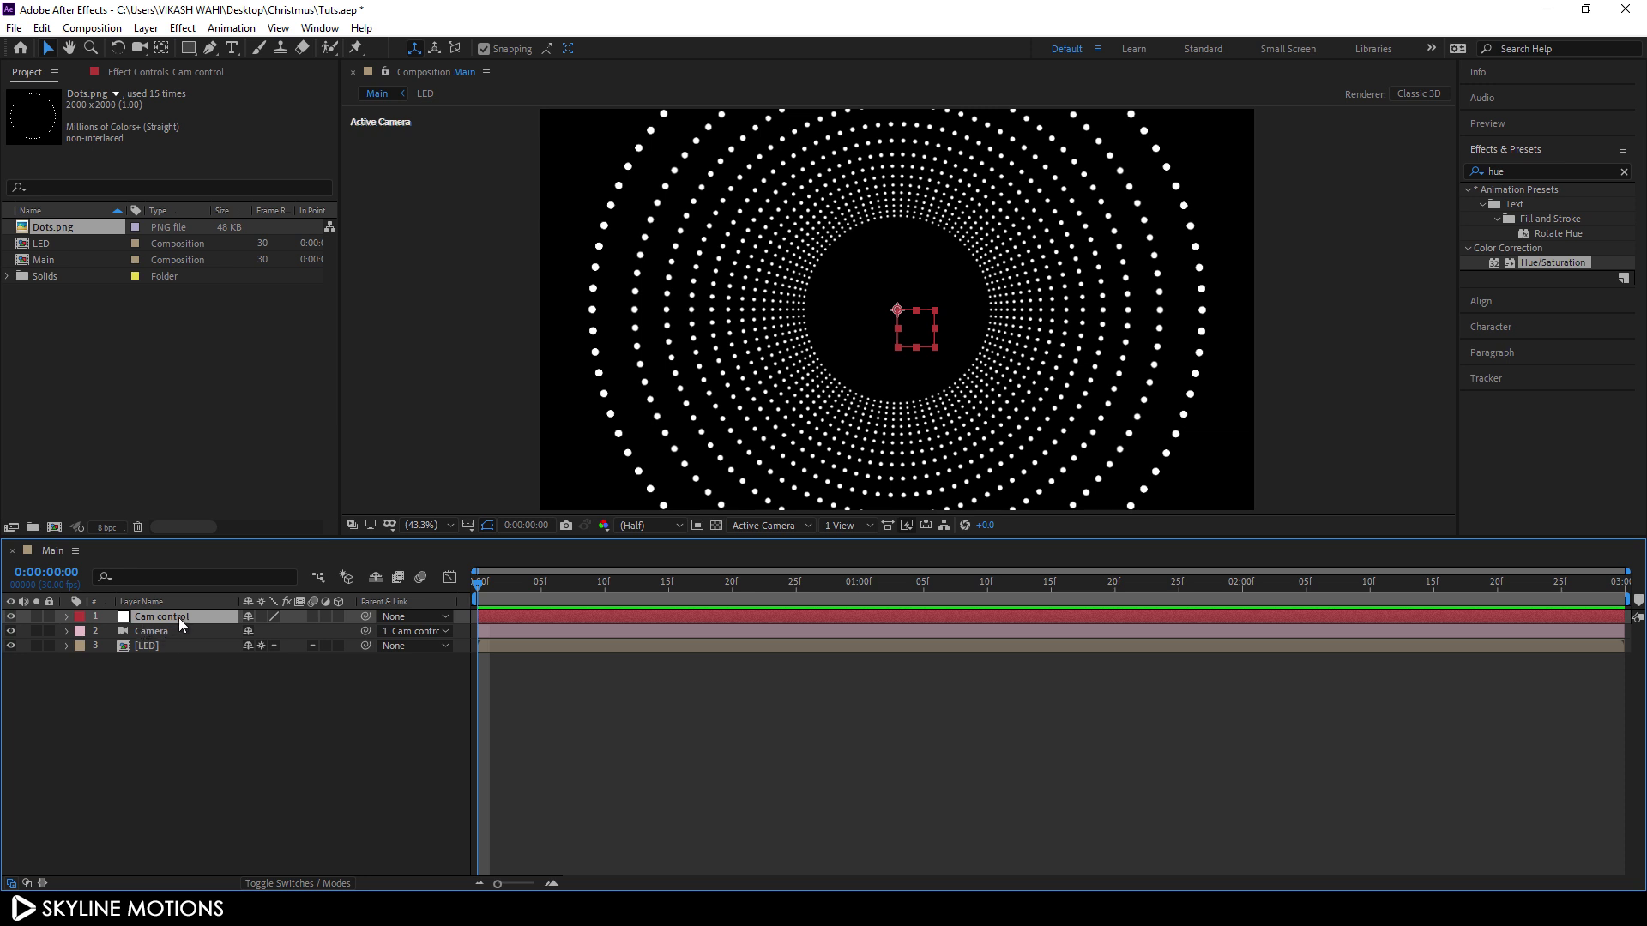
{"action": "left_click_drag", "start_coordinate": [706, 584], "coordinate": [1613, 583]}
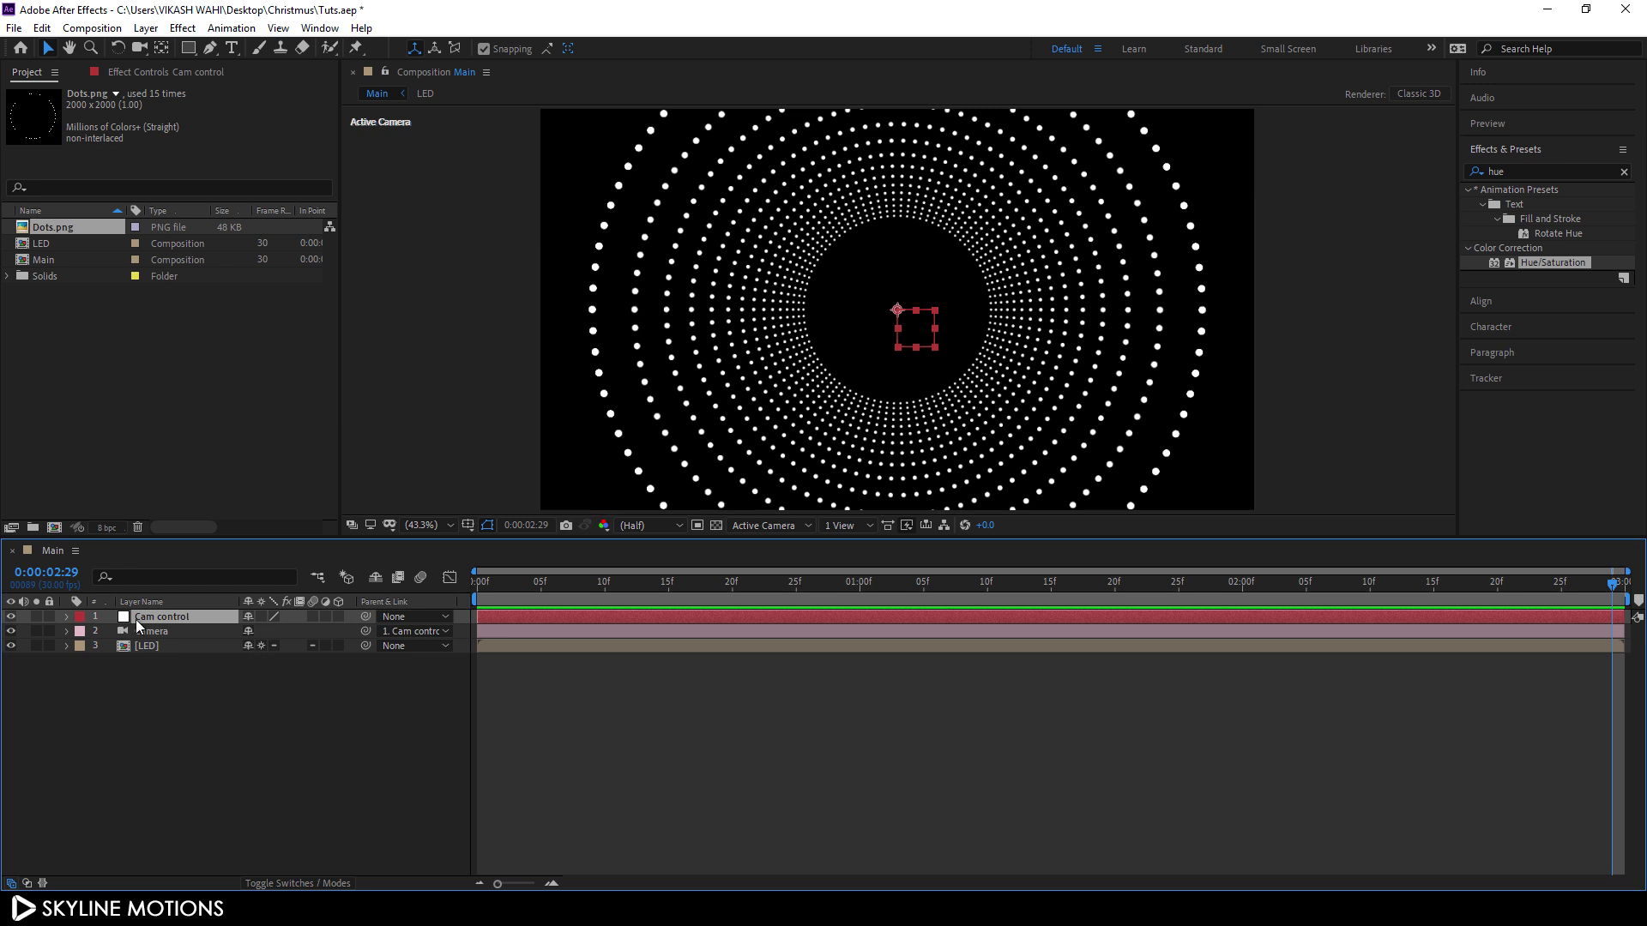
{"action": "key", "text": "p"}
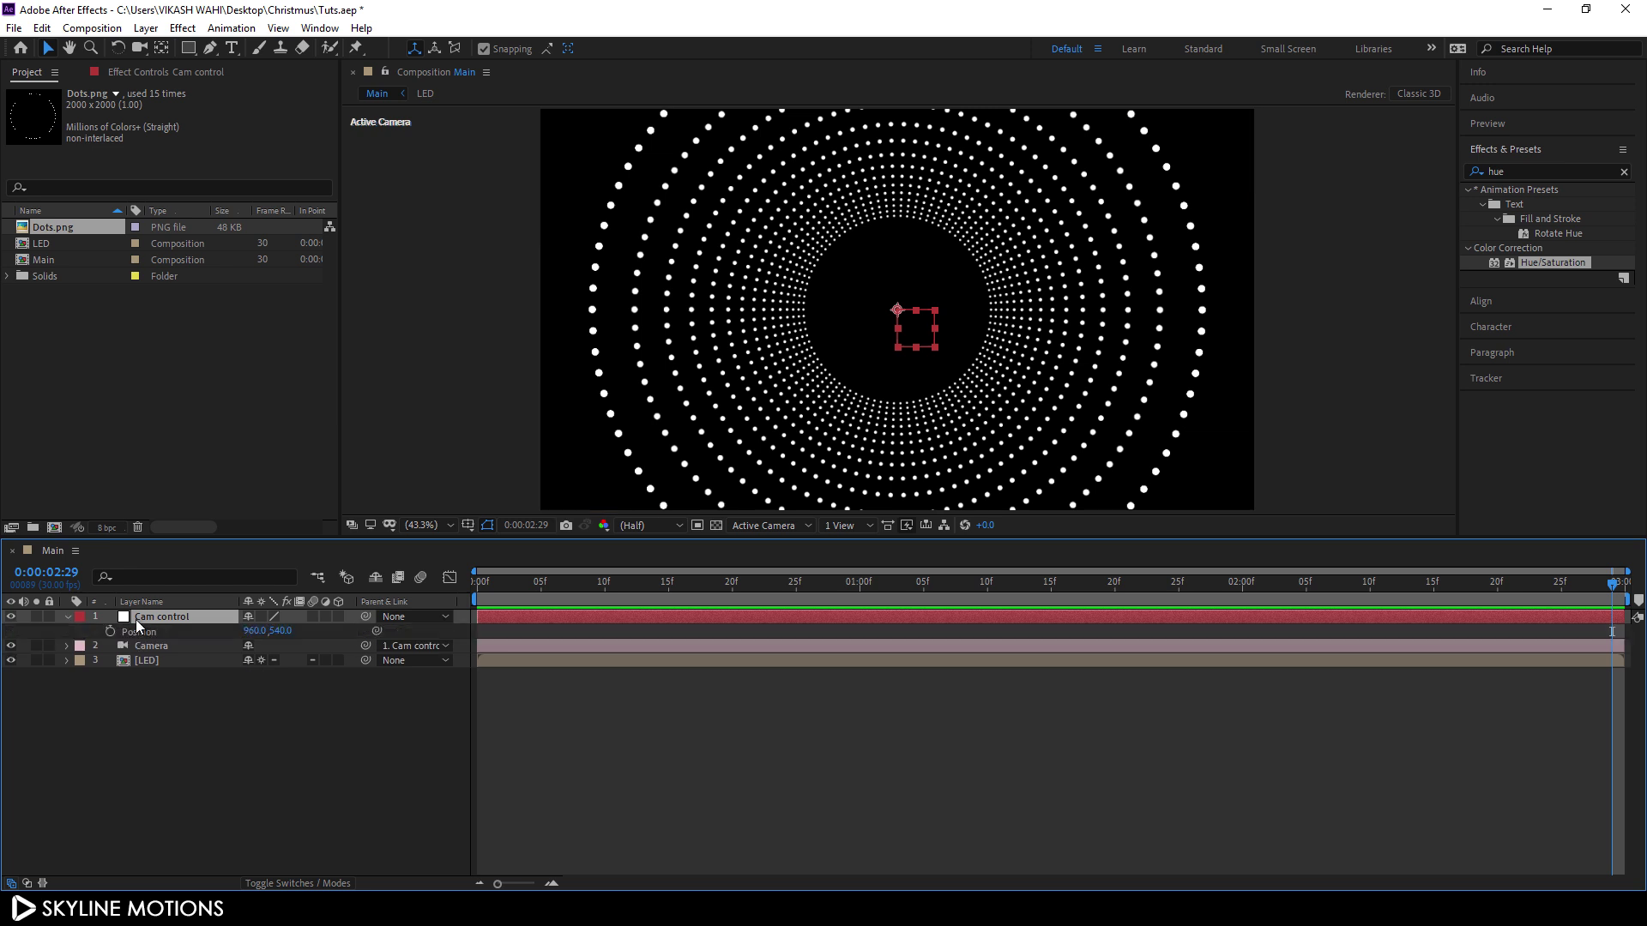
{"action": "left_click", "coordinate": [340, 617]}
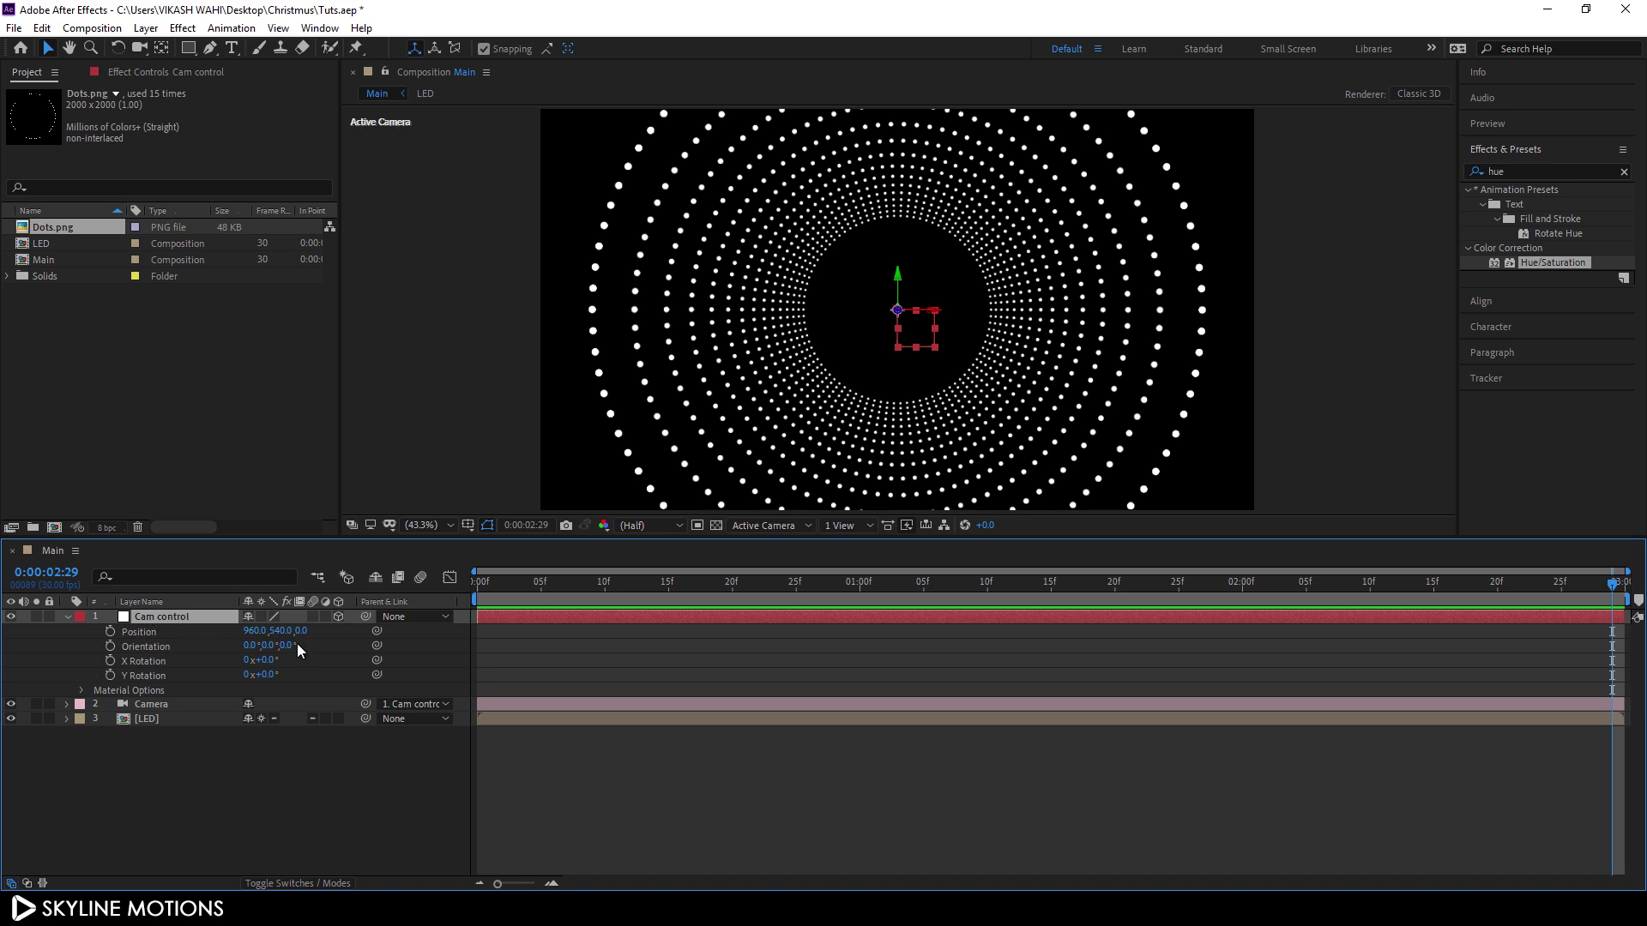
Set Cam control's Z position to 150 and keyframe Position at 0:00:02:29
{"action": "left_click_drag", "start_coordinate": [302, 633], "coordinate": [581, 650]}
{"action": "key", "text": "ctrl+z"}
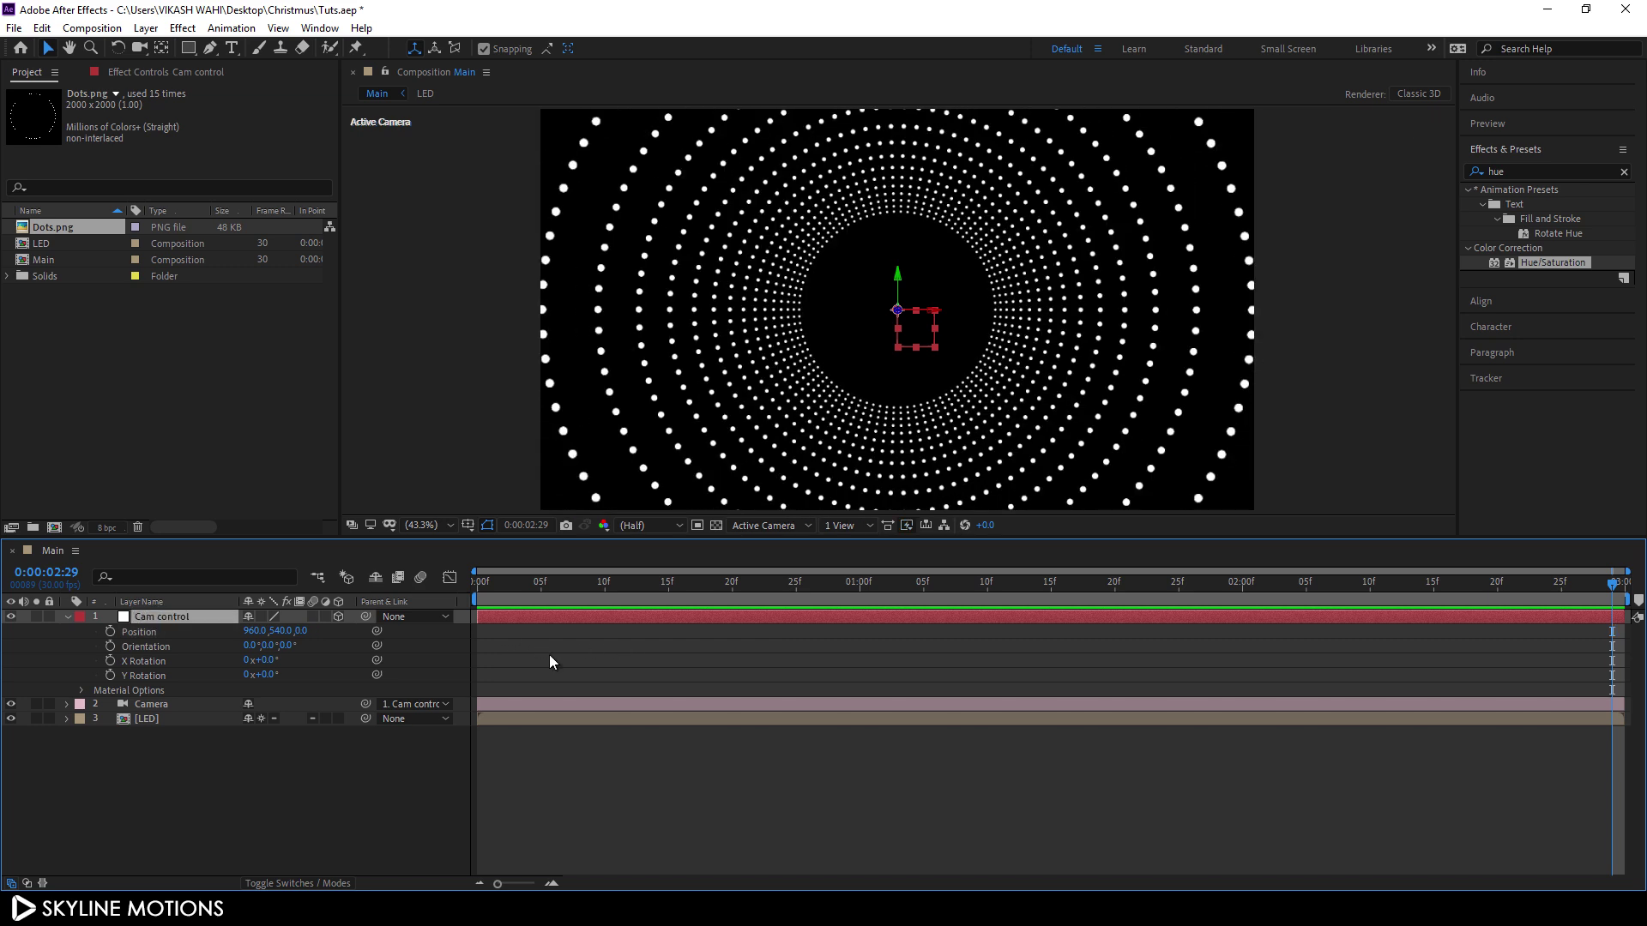
{"action": "left_click", "coordinate": [306, 640]}
{"action": "type", "text": "150"}
{"action": "key", "text": "Return"}
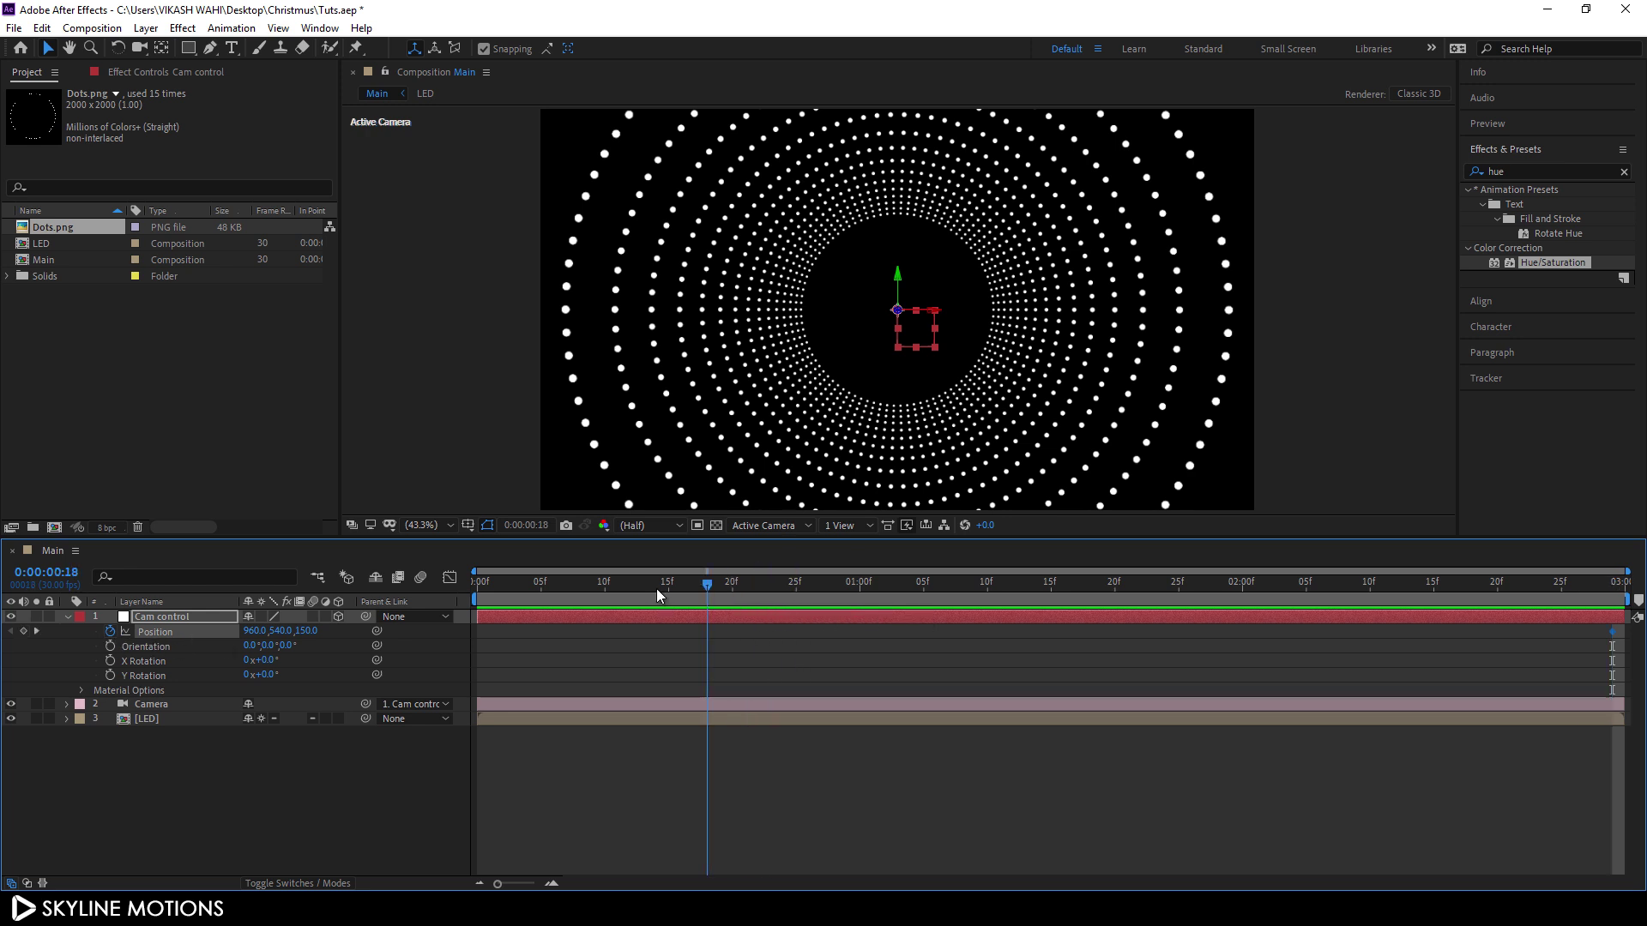
Keyframe Cam control's Z position at 3000 on the first frame, 0:00:00:00
{"action": "key", "text": "Home"}
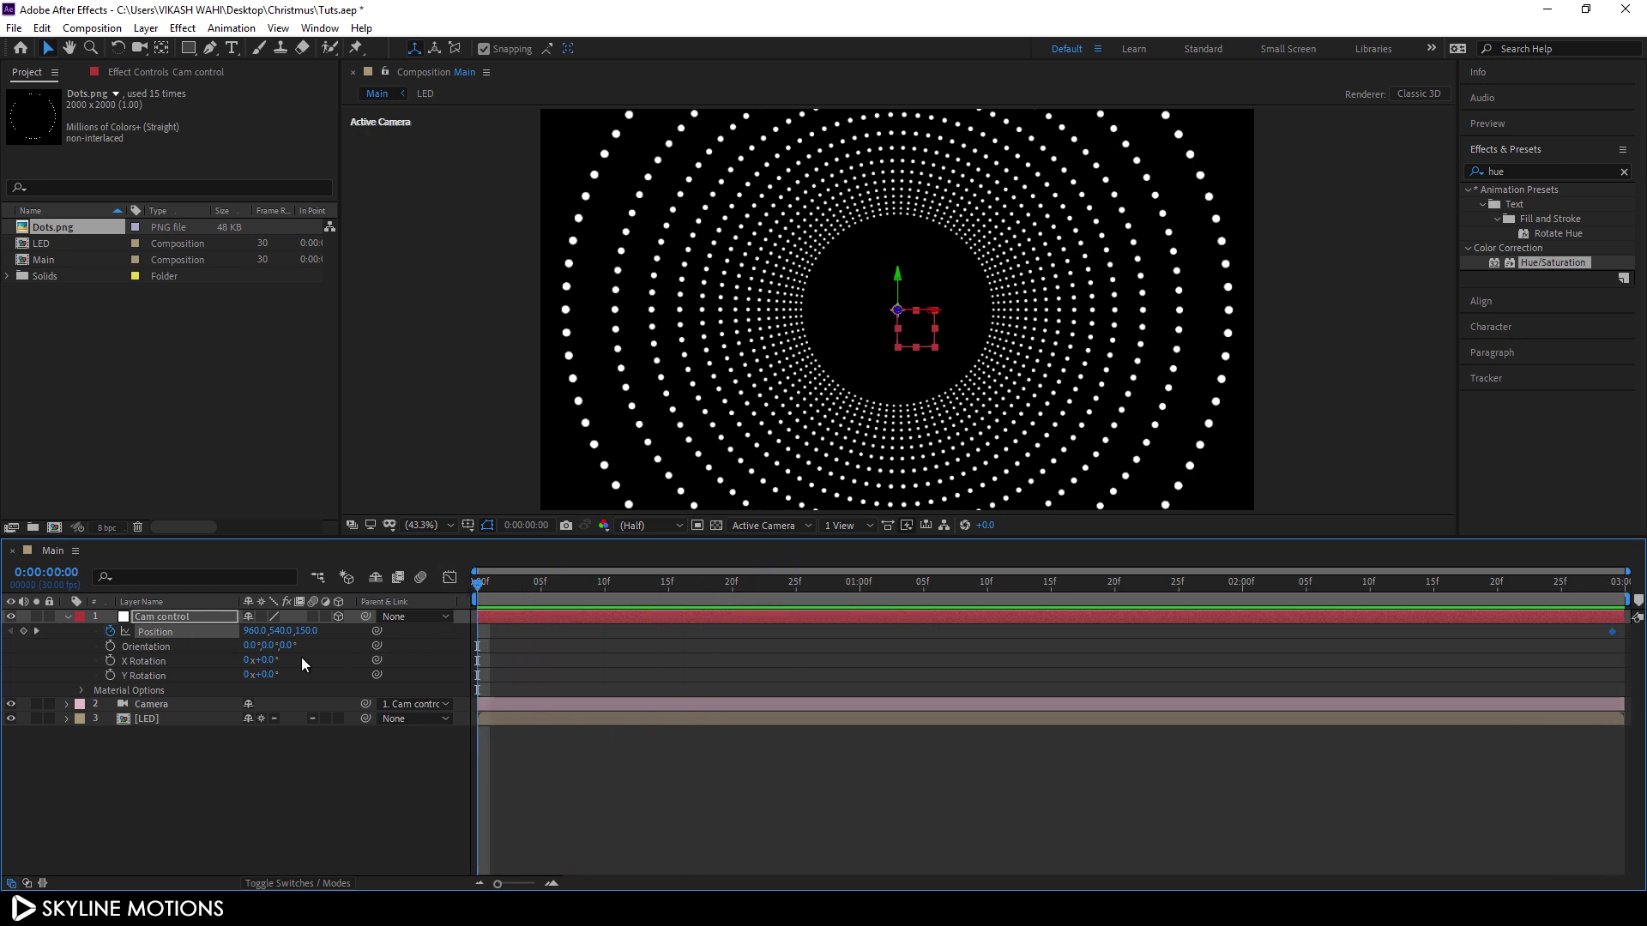
{"action": "left_click_drag", "start_coordinate": [308, 632], "coordinate": [337, 642]}
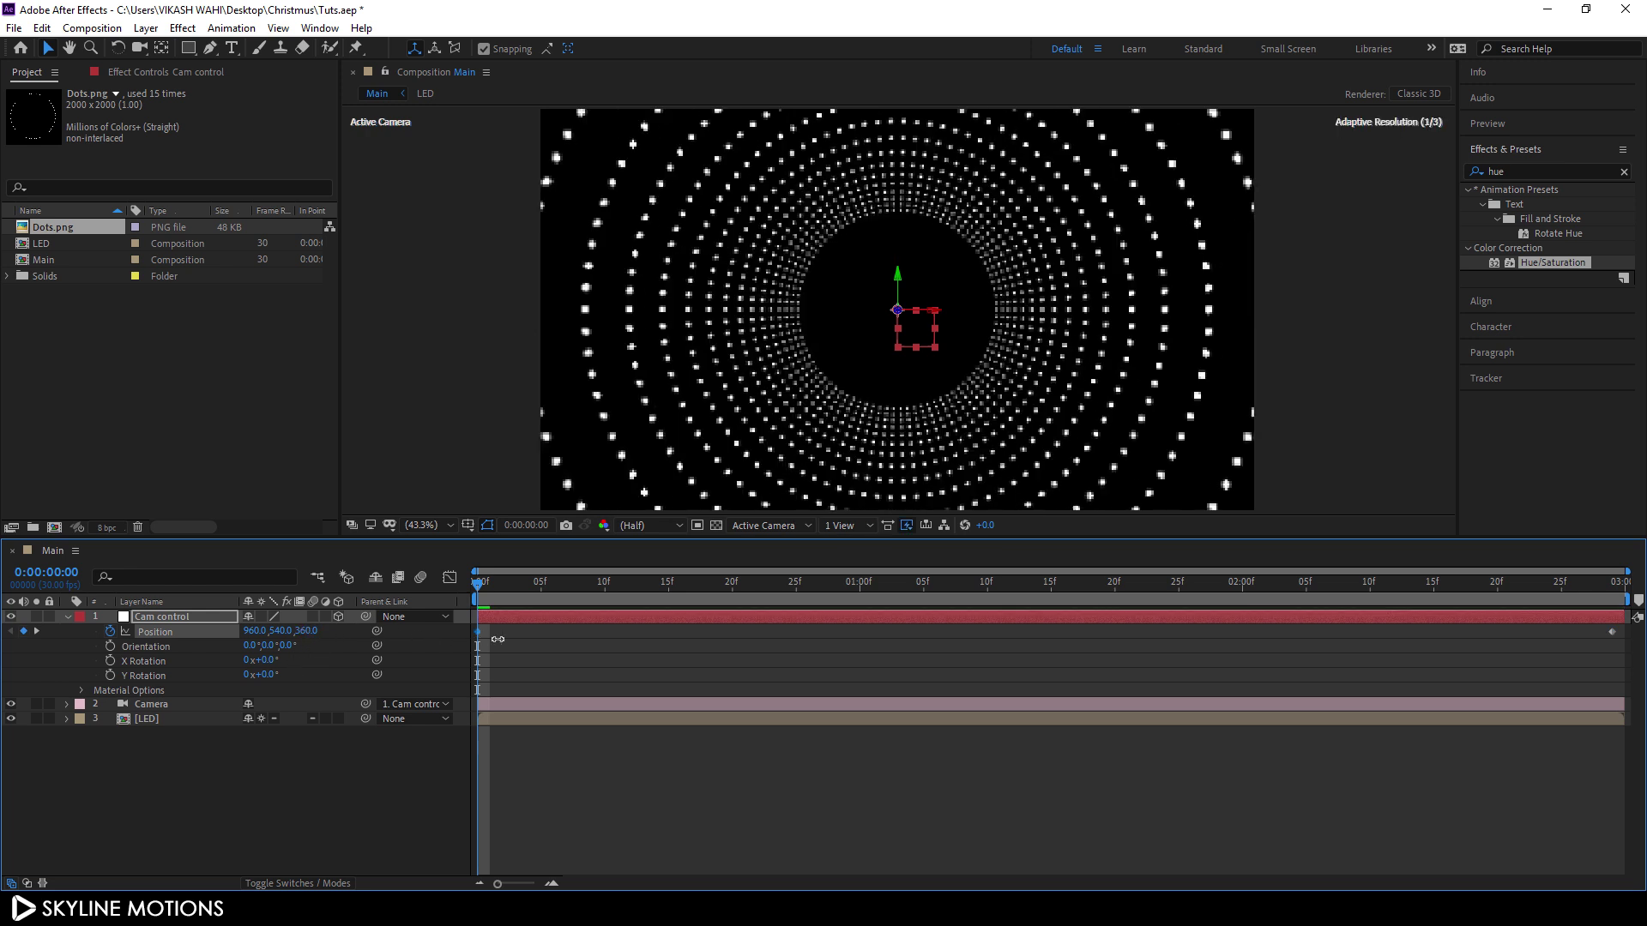
{"action": "left_click", "coordinate": [307, 631]}
{"action": "type", "text": "300"}
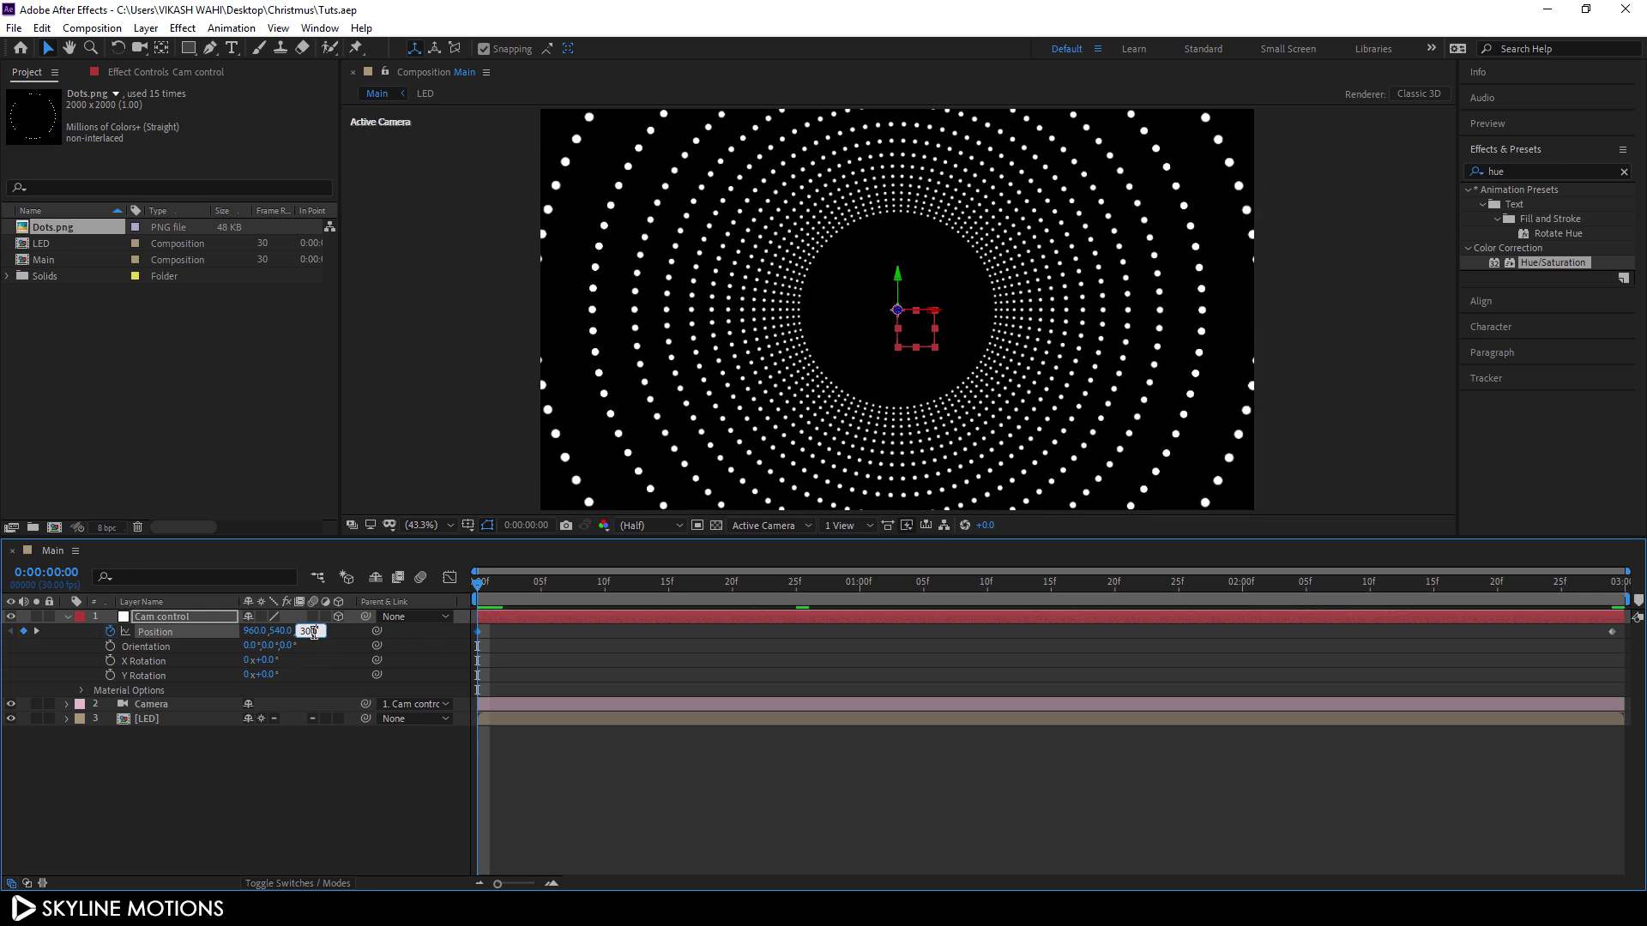
{"action": "type", "text": "0"}
{"action": "key", "text": "Return"}
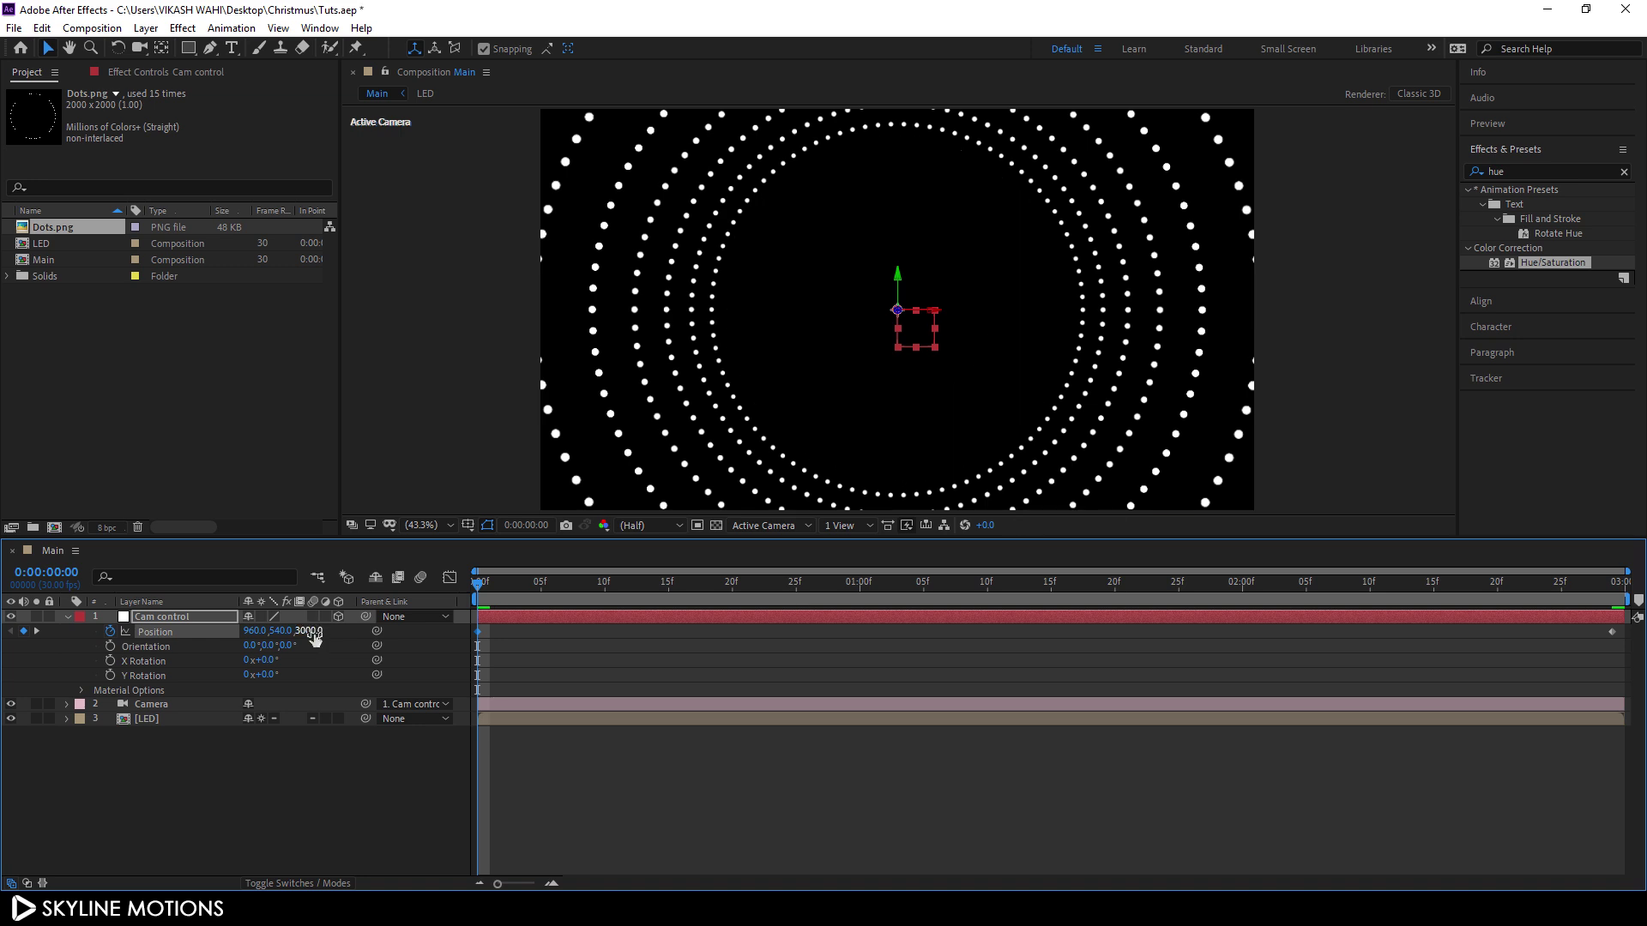
Apply Easy Ease to both Position keyframes of the Cam control layer
{"action": "left_click_drag", "start_coordinate": [479, 590], "coordinate": [1013, 635]}
{"action": "left_click_drag", "start_coordinate": [1583, 660], "coordinate": [1621, 627]}
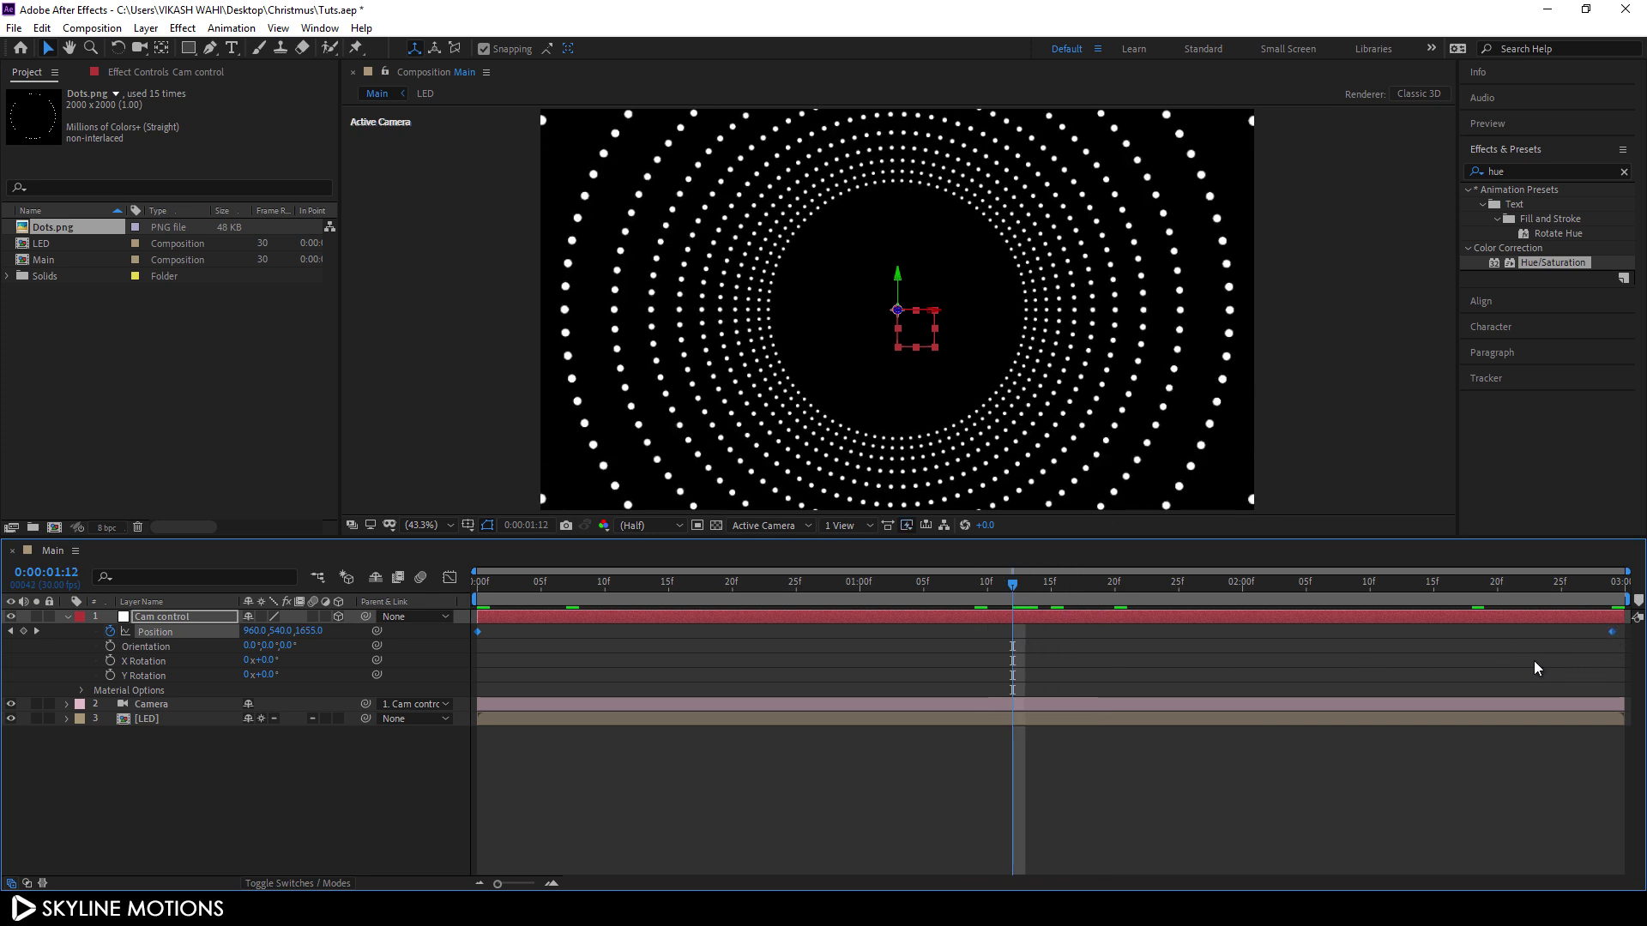
{"action": "key", "text": "F9"}
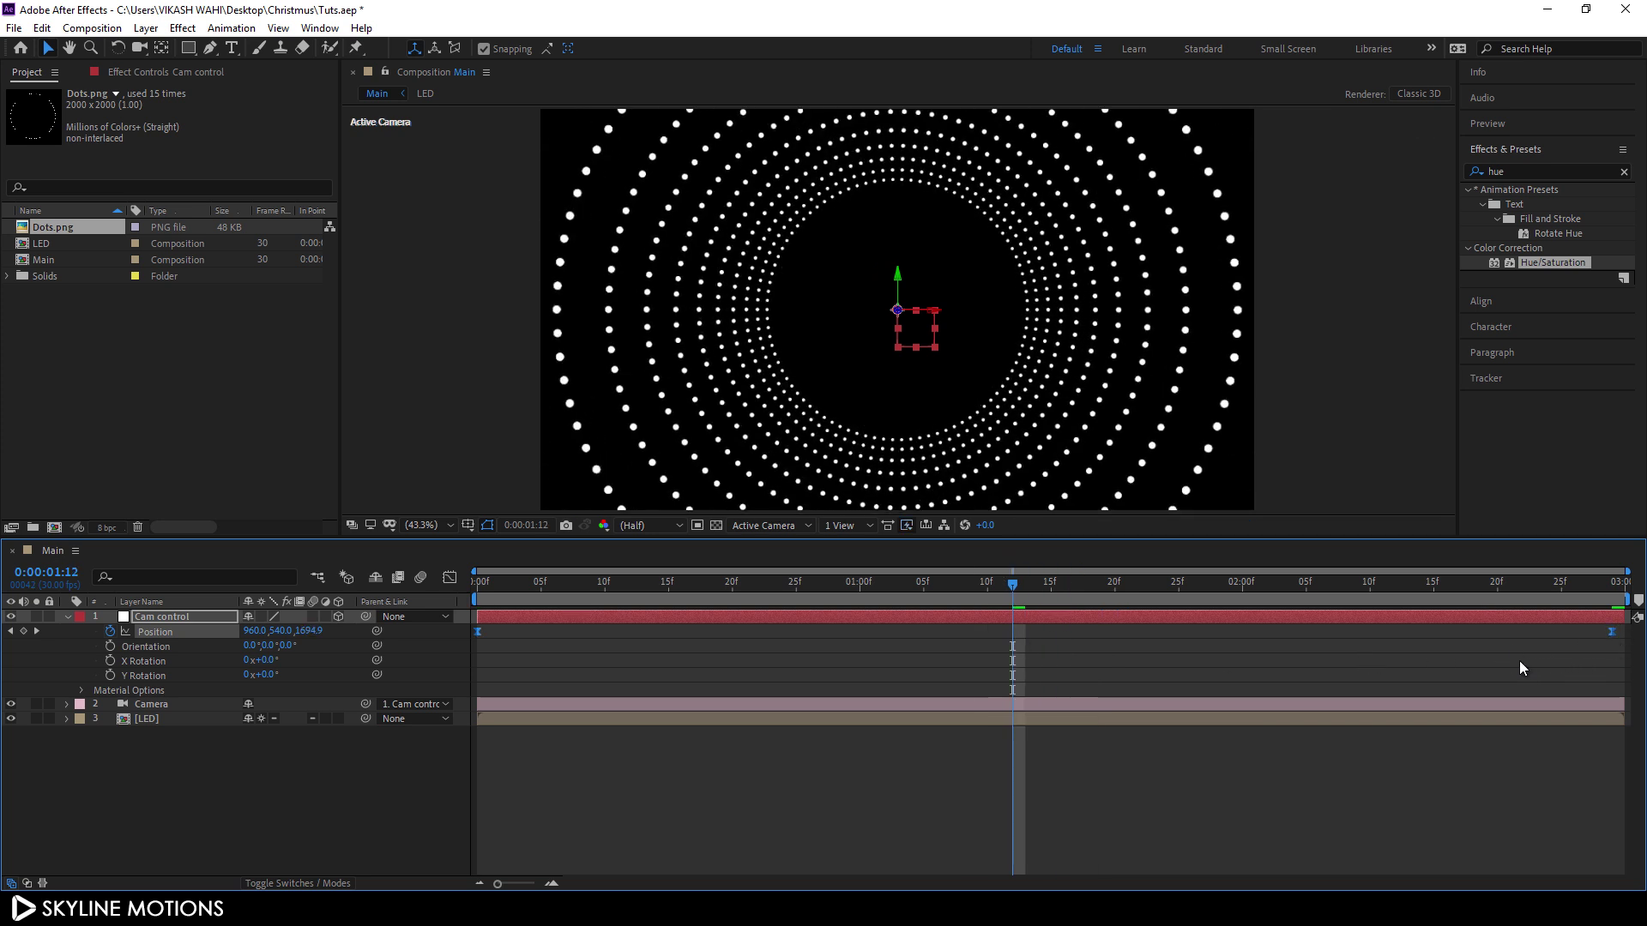
Reshape Cam control's Position speed graph so it peaks near frame 5, with a short ease out and a long ease into the last keyframe
{"action": "left_click", "coordinate": [449, 577]}
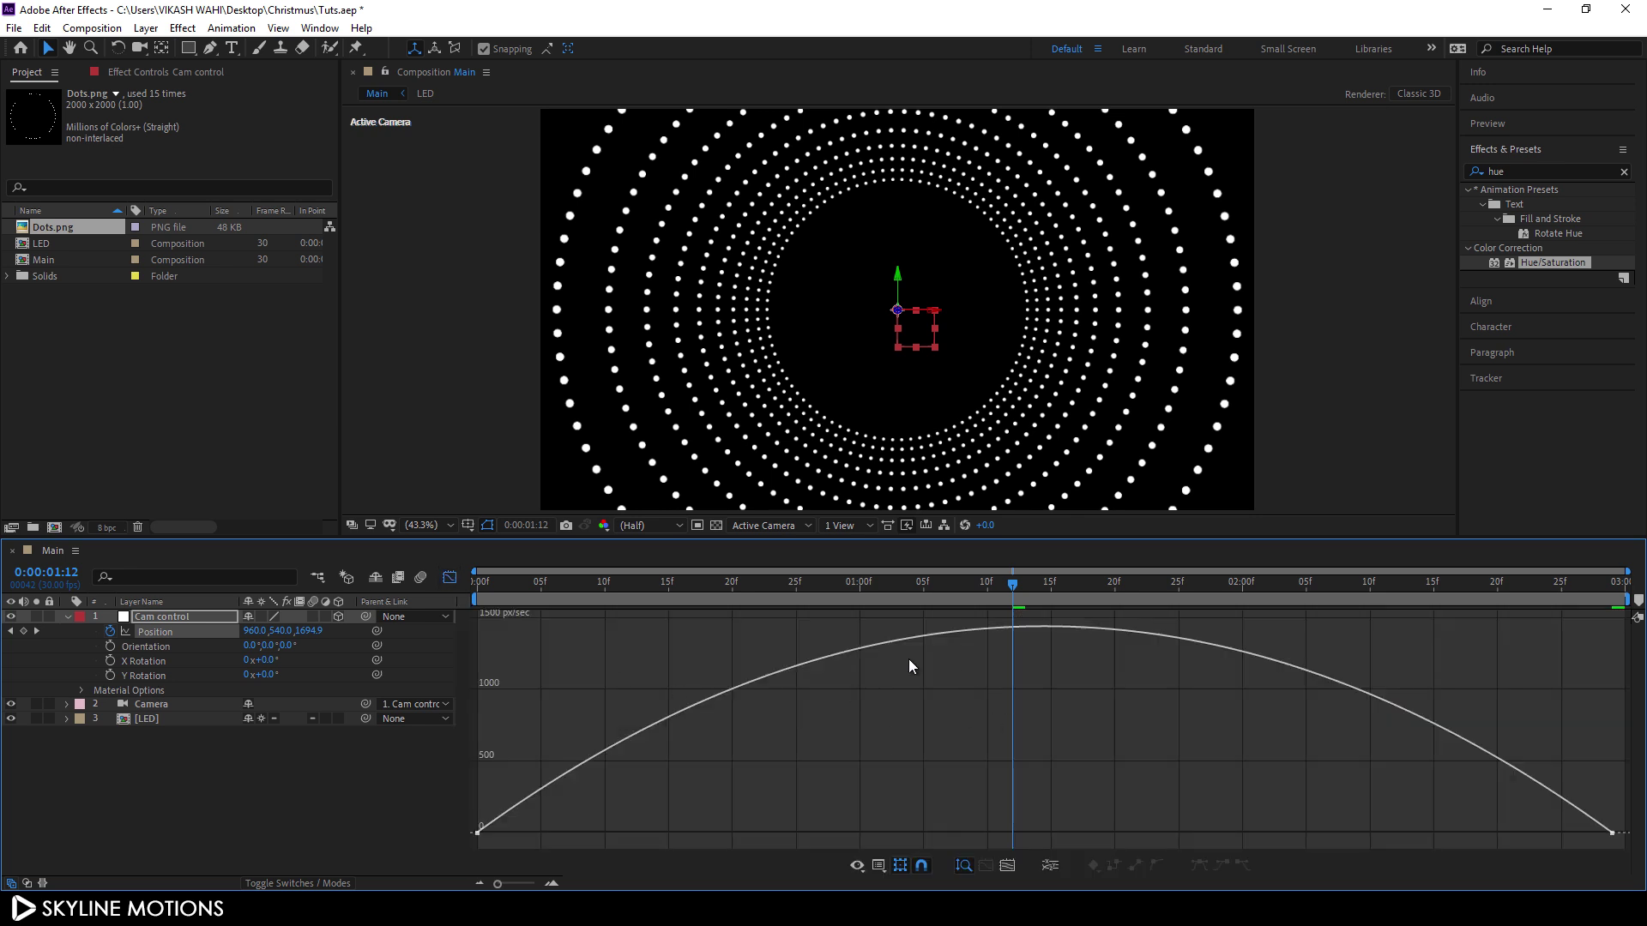
{"action": "right_click", "coordinate": [822, 709]}
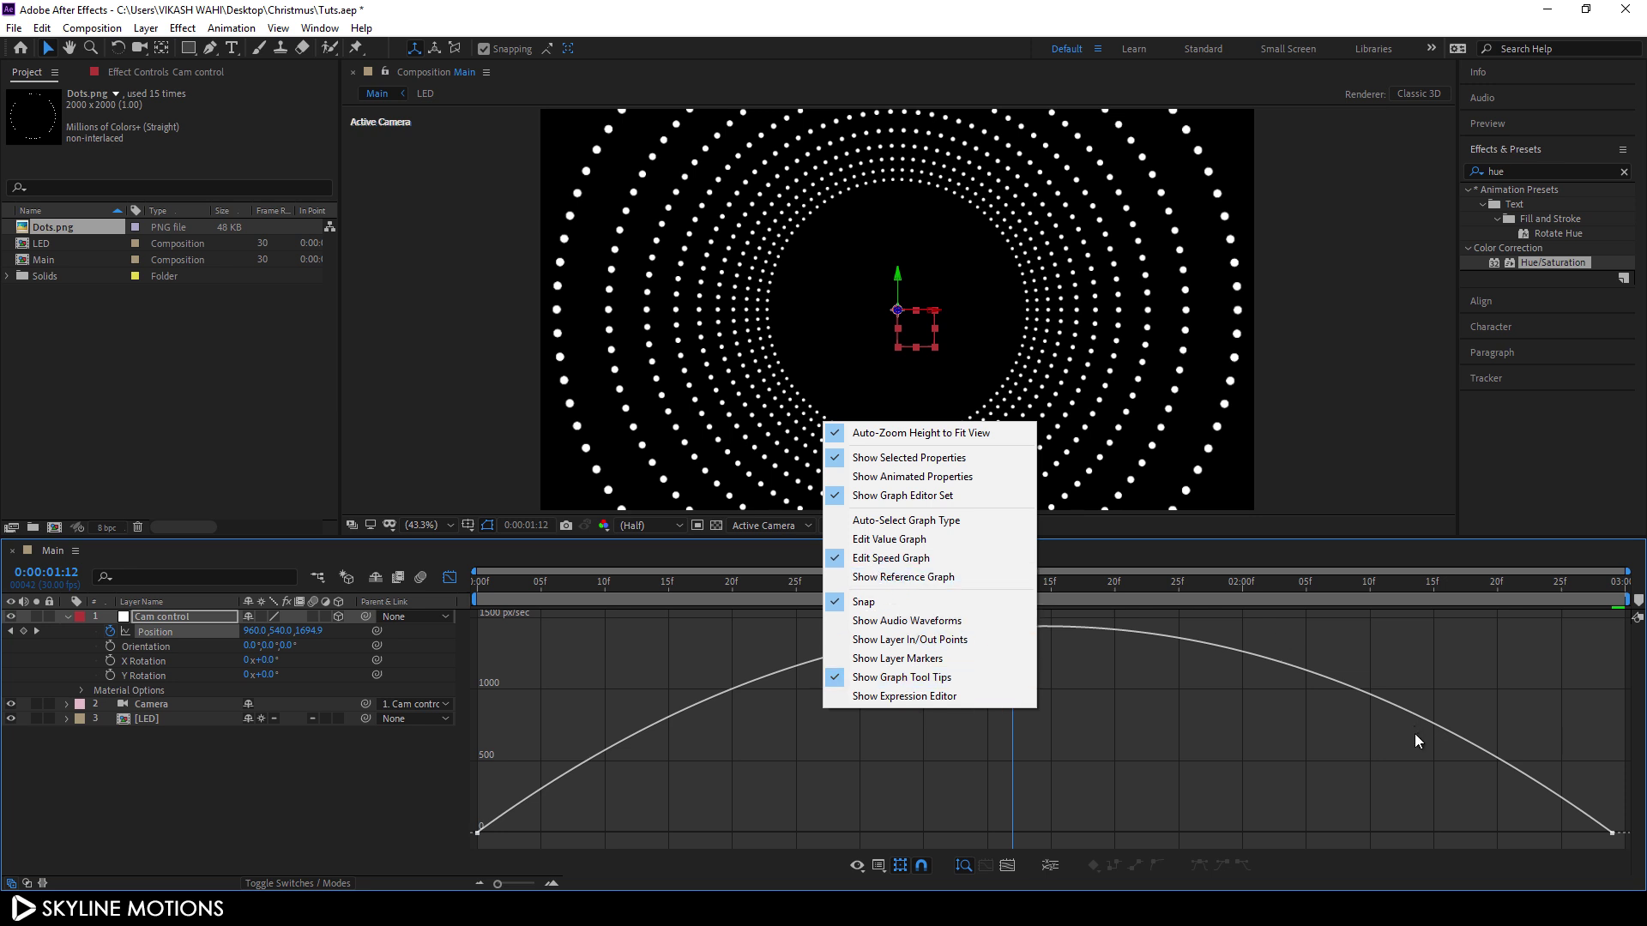
{"action": "left_click_drag", "start_coordinate": [1569, 779], "coordinate": [1624, 847]}
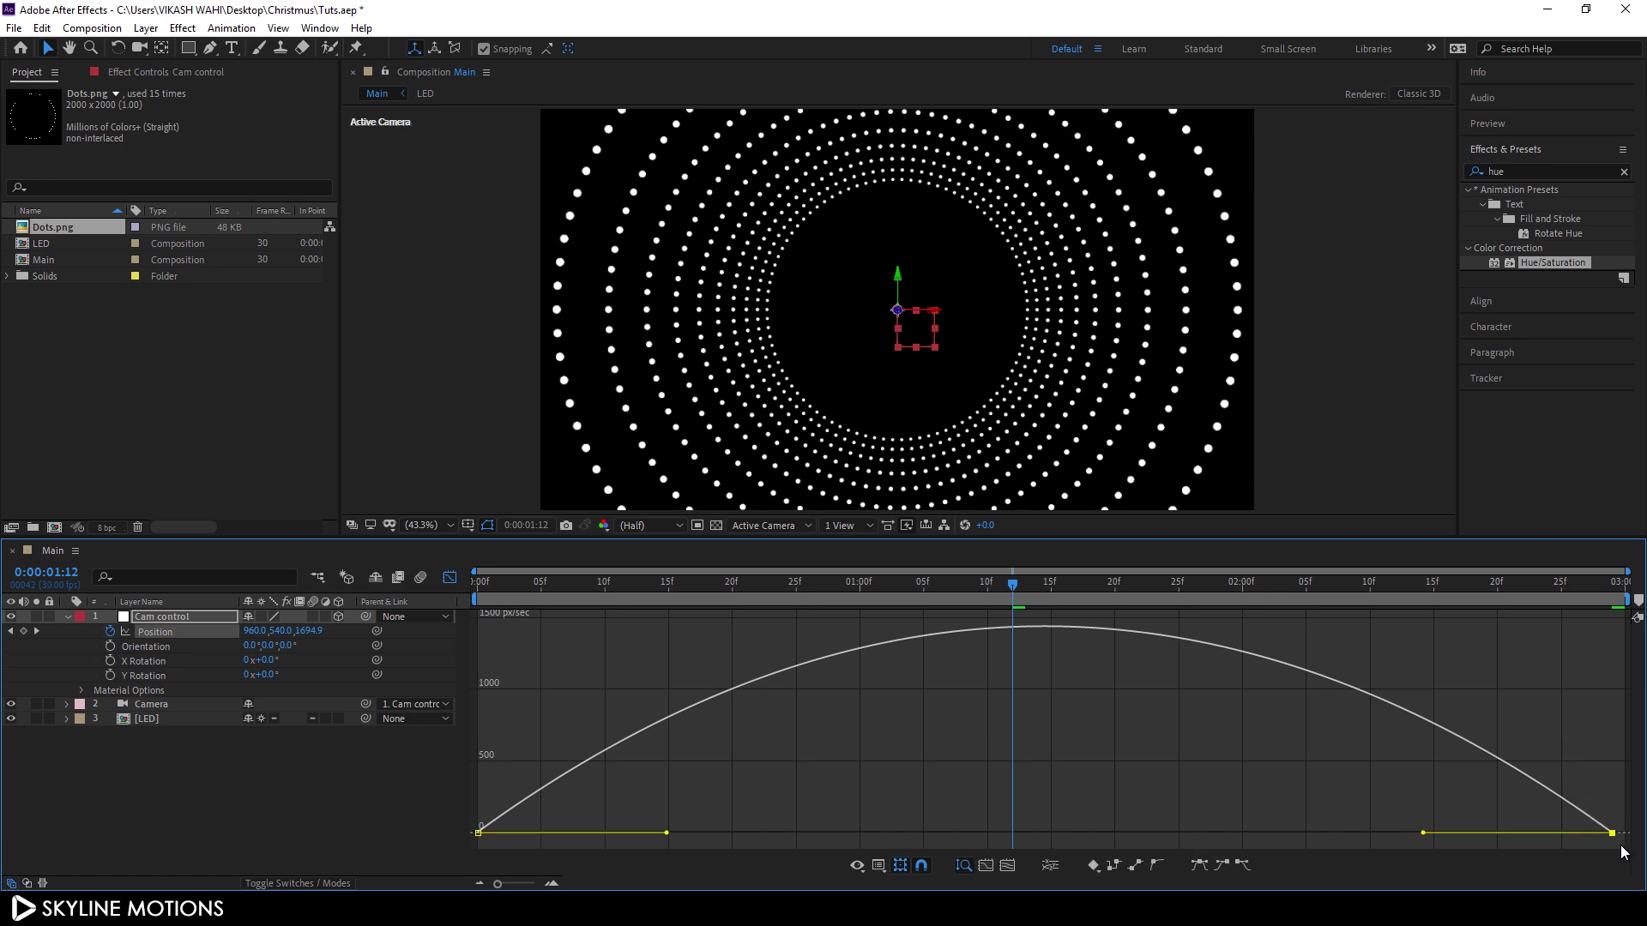
{"action": "left_click_drag", "start_coordinate": [1425, 839], "coordinate": [1045, 833]}
{"action": "left_click_drag", "start_coordinate": [957, 608], "coordinate": [541, 596]}
{"action": "left_click_drag", "start_coordinate": [668, 832], "coordinate": [540, 834]}
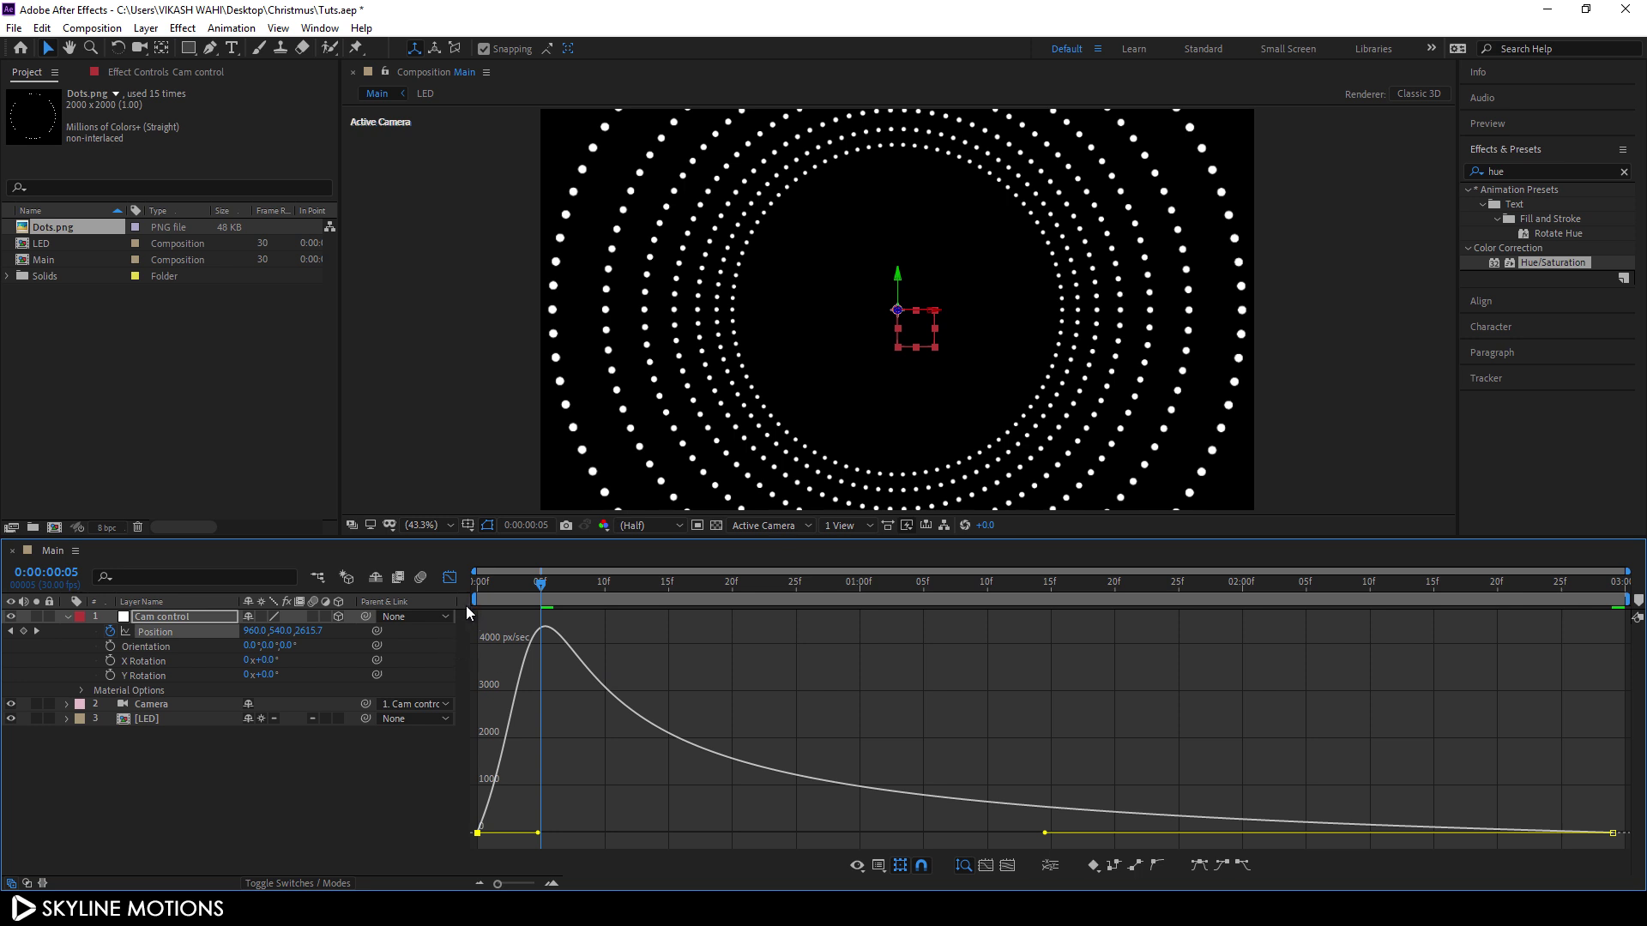
{"action": "left_click", "coordinate": [449, 578]}
Play back the camera move from the first frame, scrub through it to 0:00:02:14 and collapse the Cam control properties
{"action": "left_click_drag", "start_coordinate": [544, 590], "coordinate": [458, 586]}
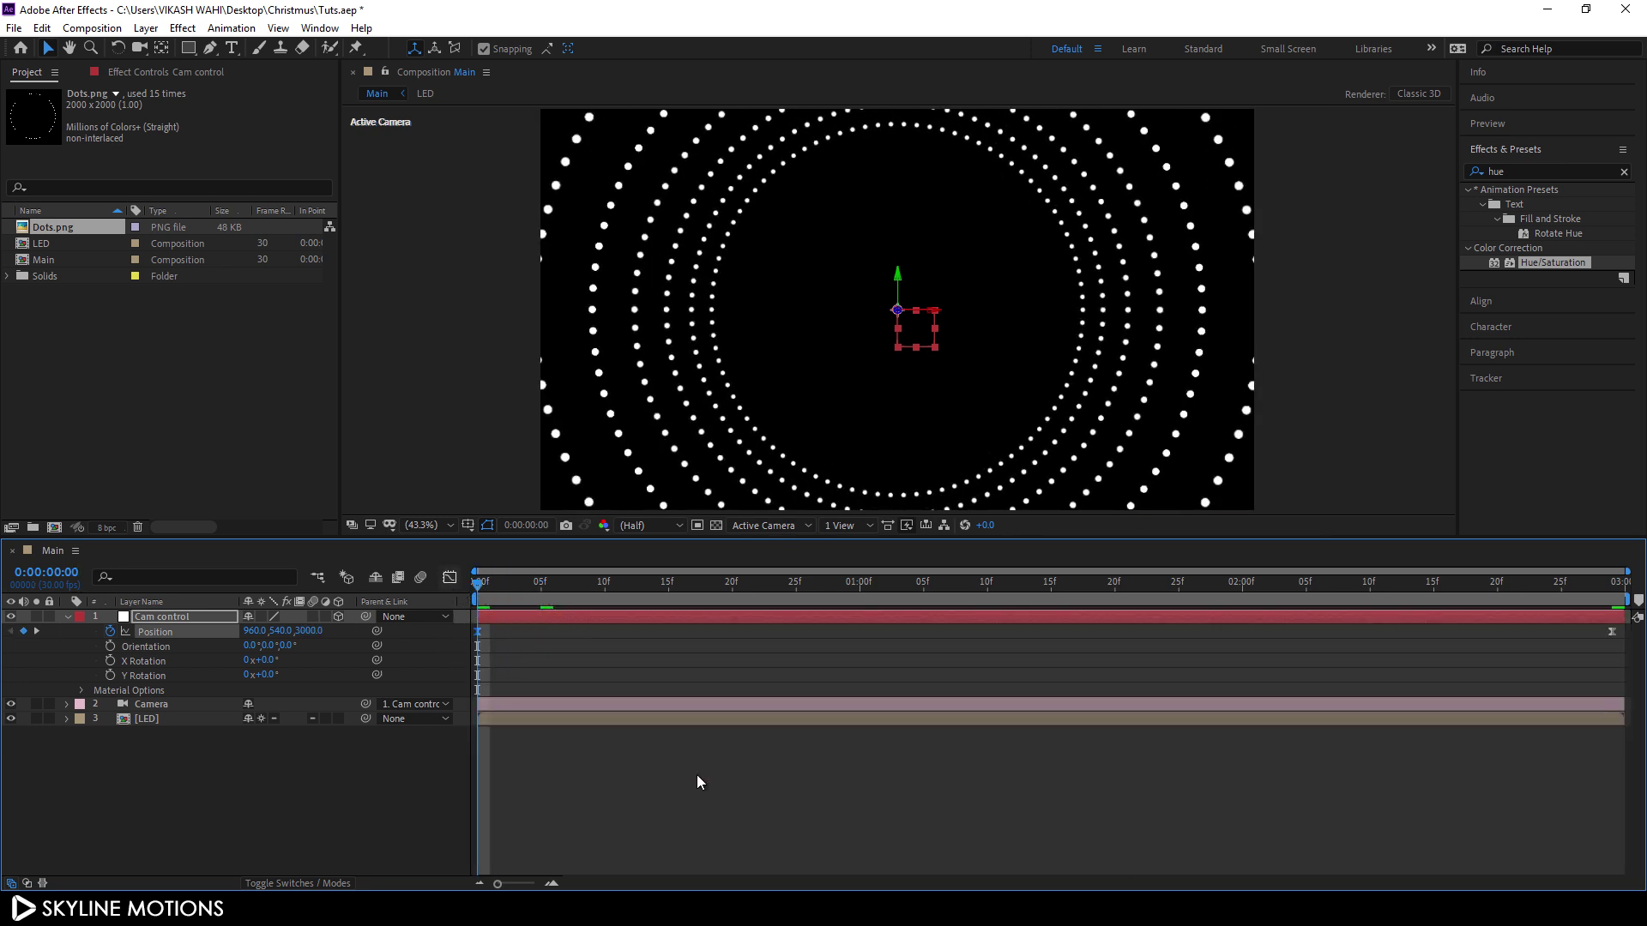
{"action": "key", "text": "space"}
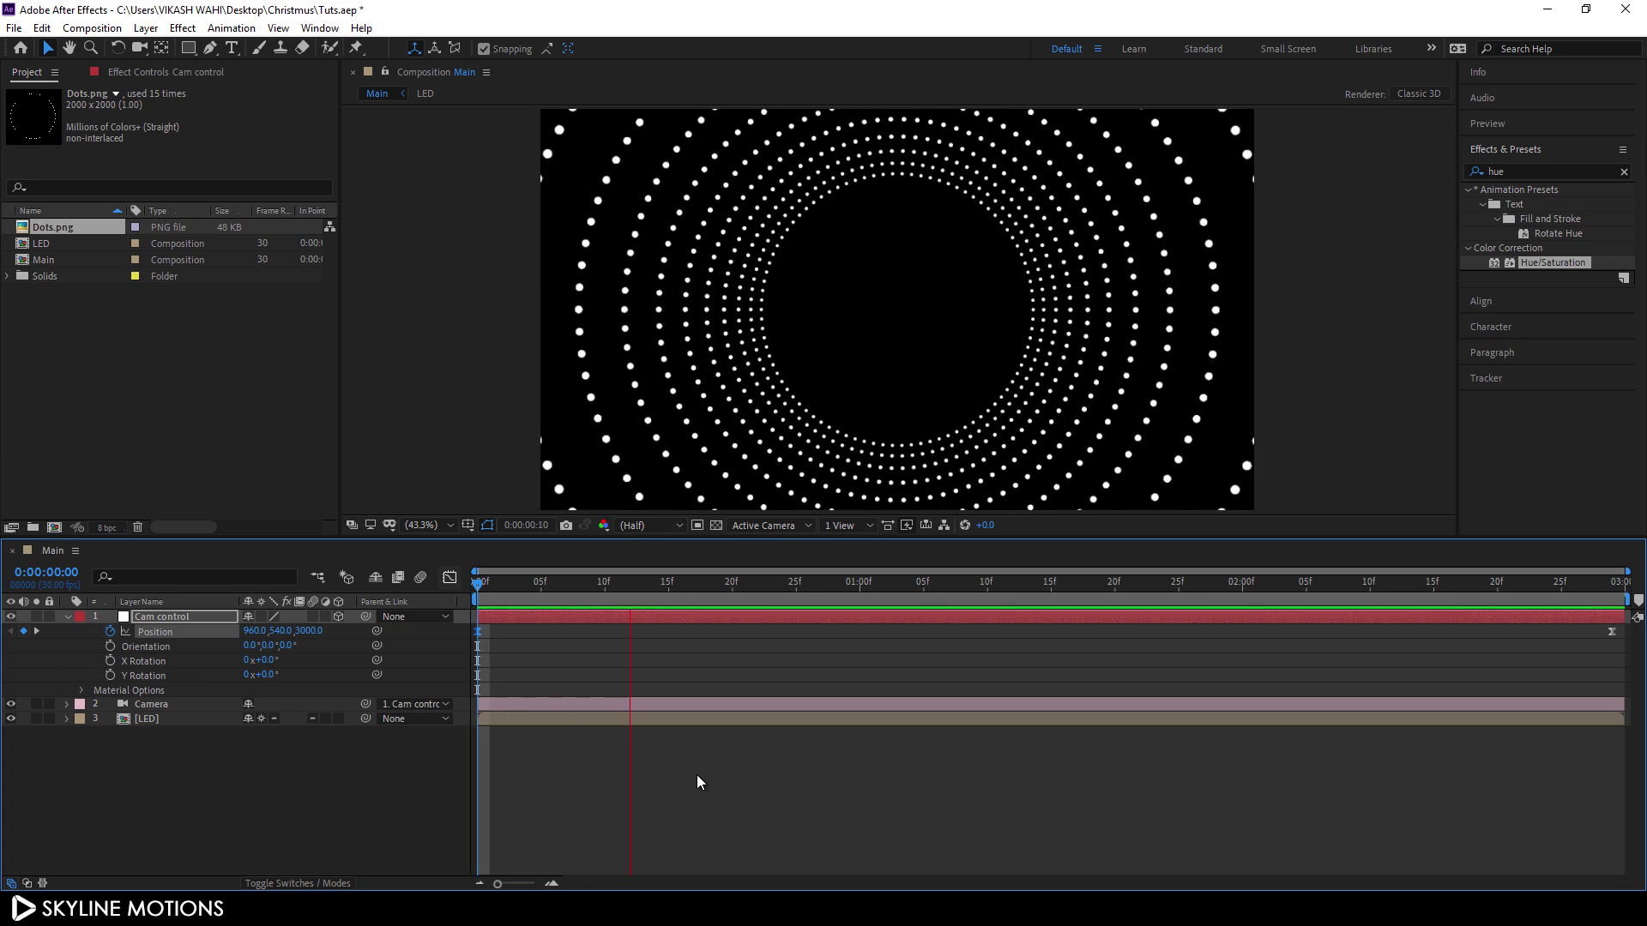
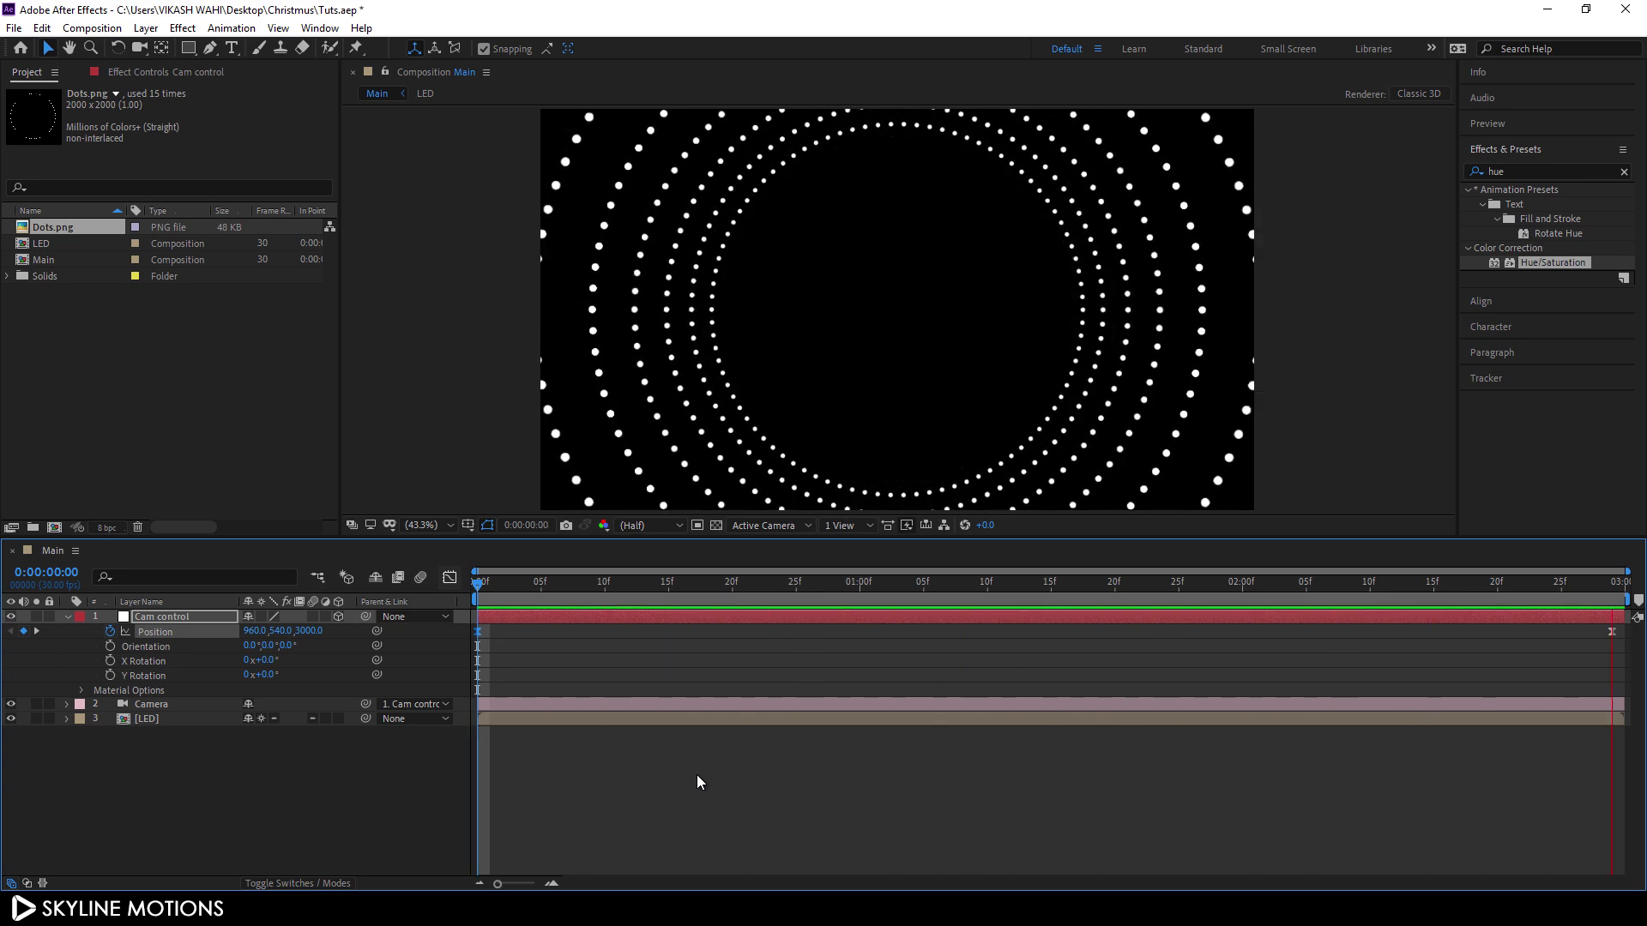
{"action": "key", "text": "space"}
{"action": "left_click_drag", "start_coordinate": [939, 590], "coordinate": [1417, 633]}
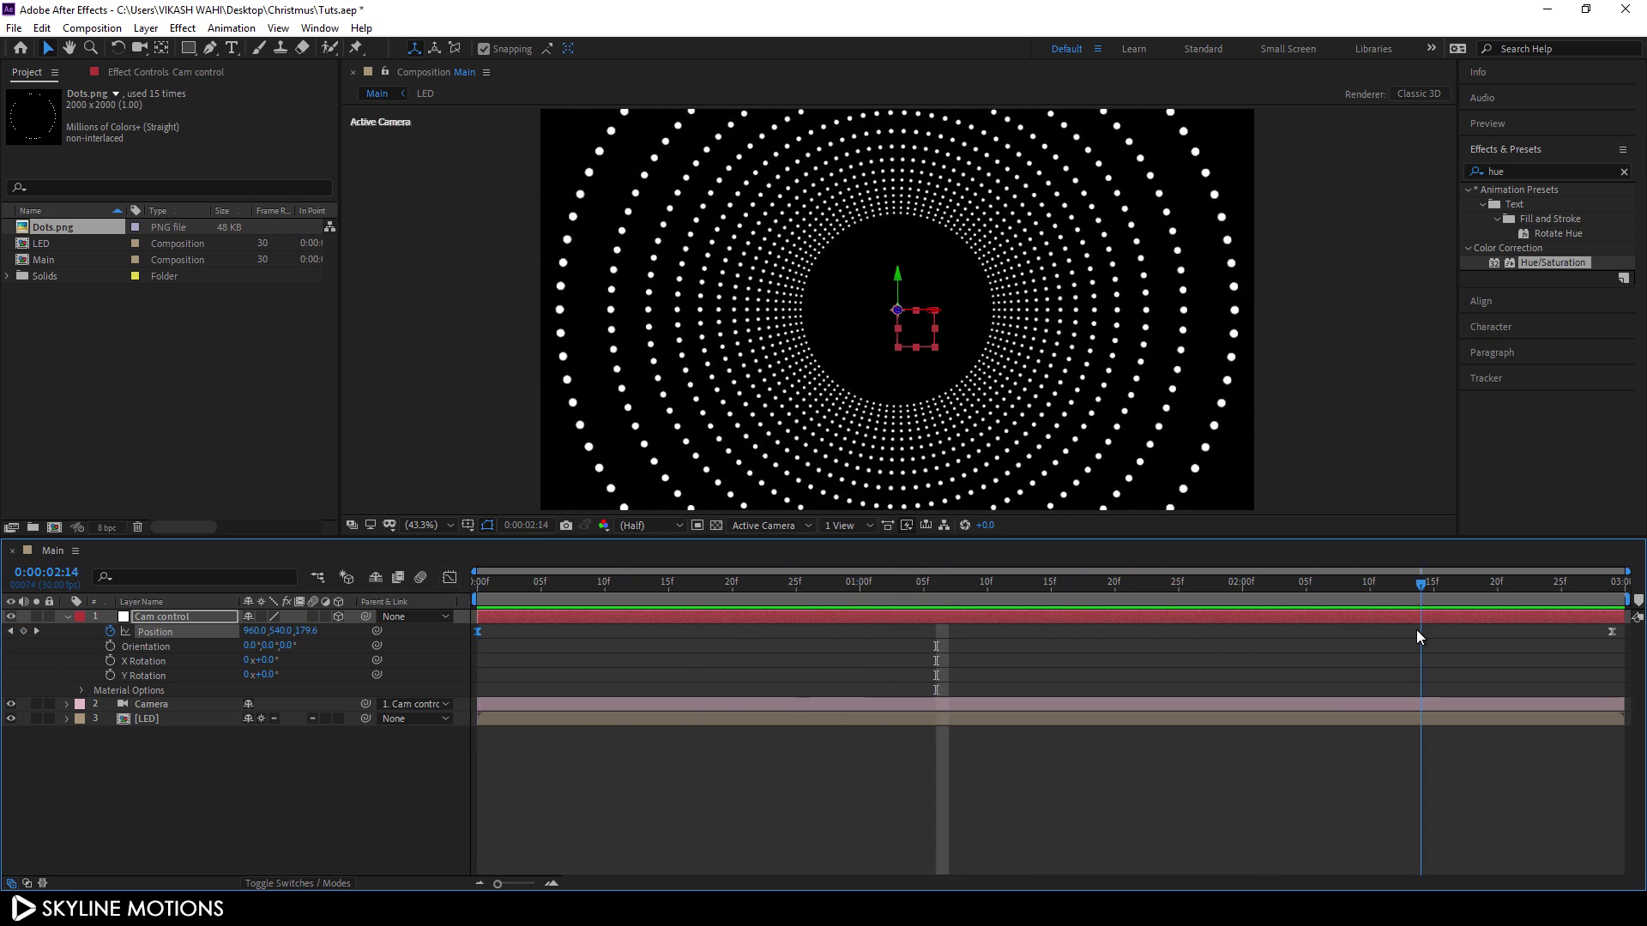
{"action": "left_click", "coordinate": [68, 616]}
{"action": "left_click", "coordinate": [132, 681]}
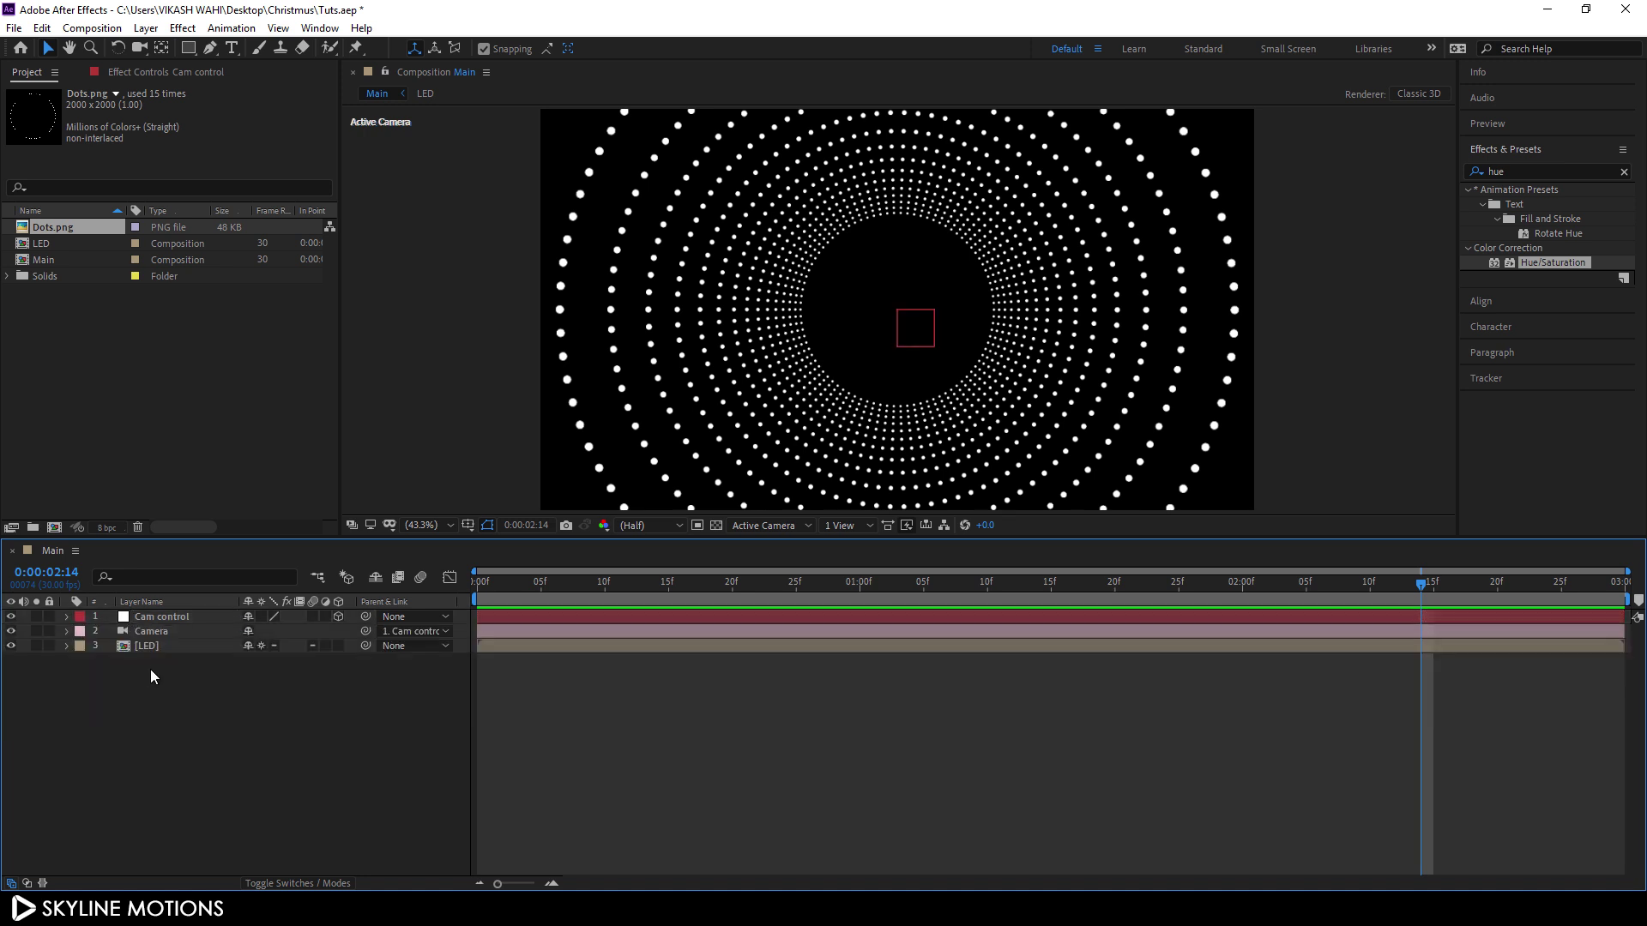
Duplicate the LED layer and set the opacity of the lower copy to 10%
{"action": "left_click", "coordinate": [153, 649]}
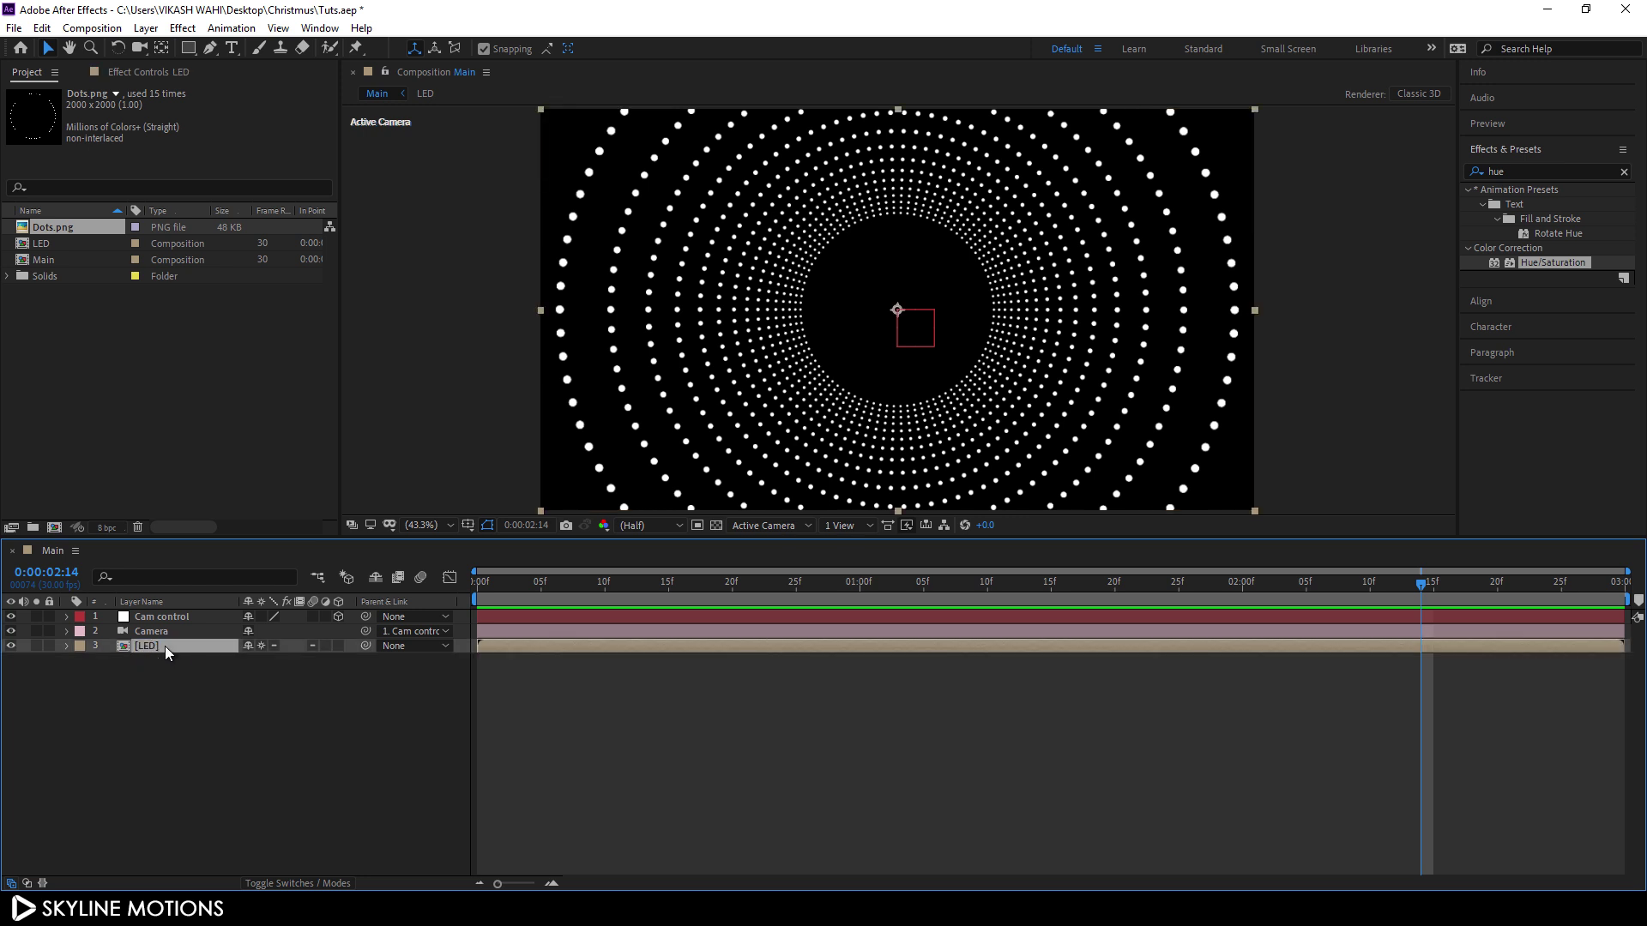
{"action": "key", "text": "ctrl+d"}
{"action": "left_click", "coordinate": [152, 664]}
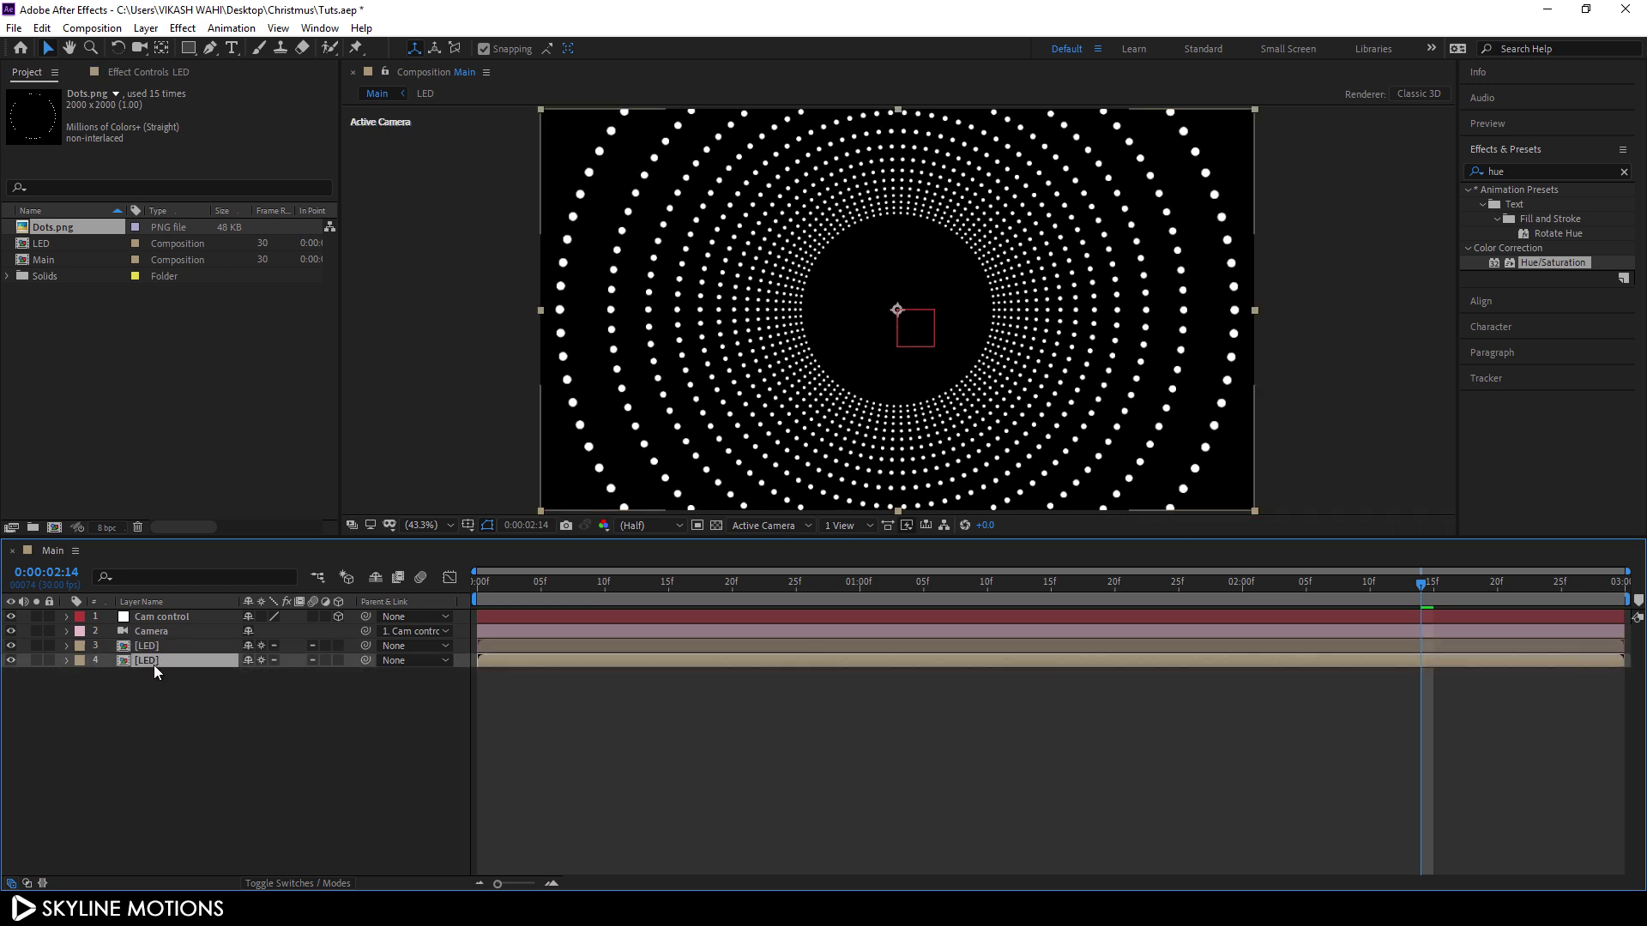
{"action": "key", "text": "t"}
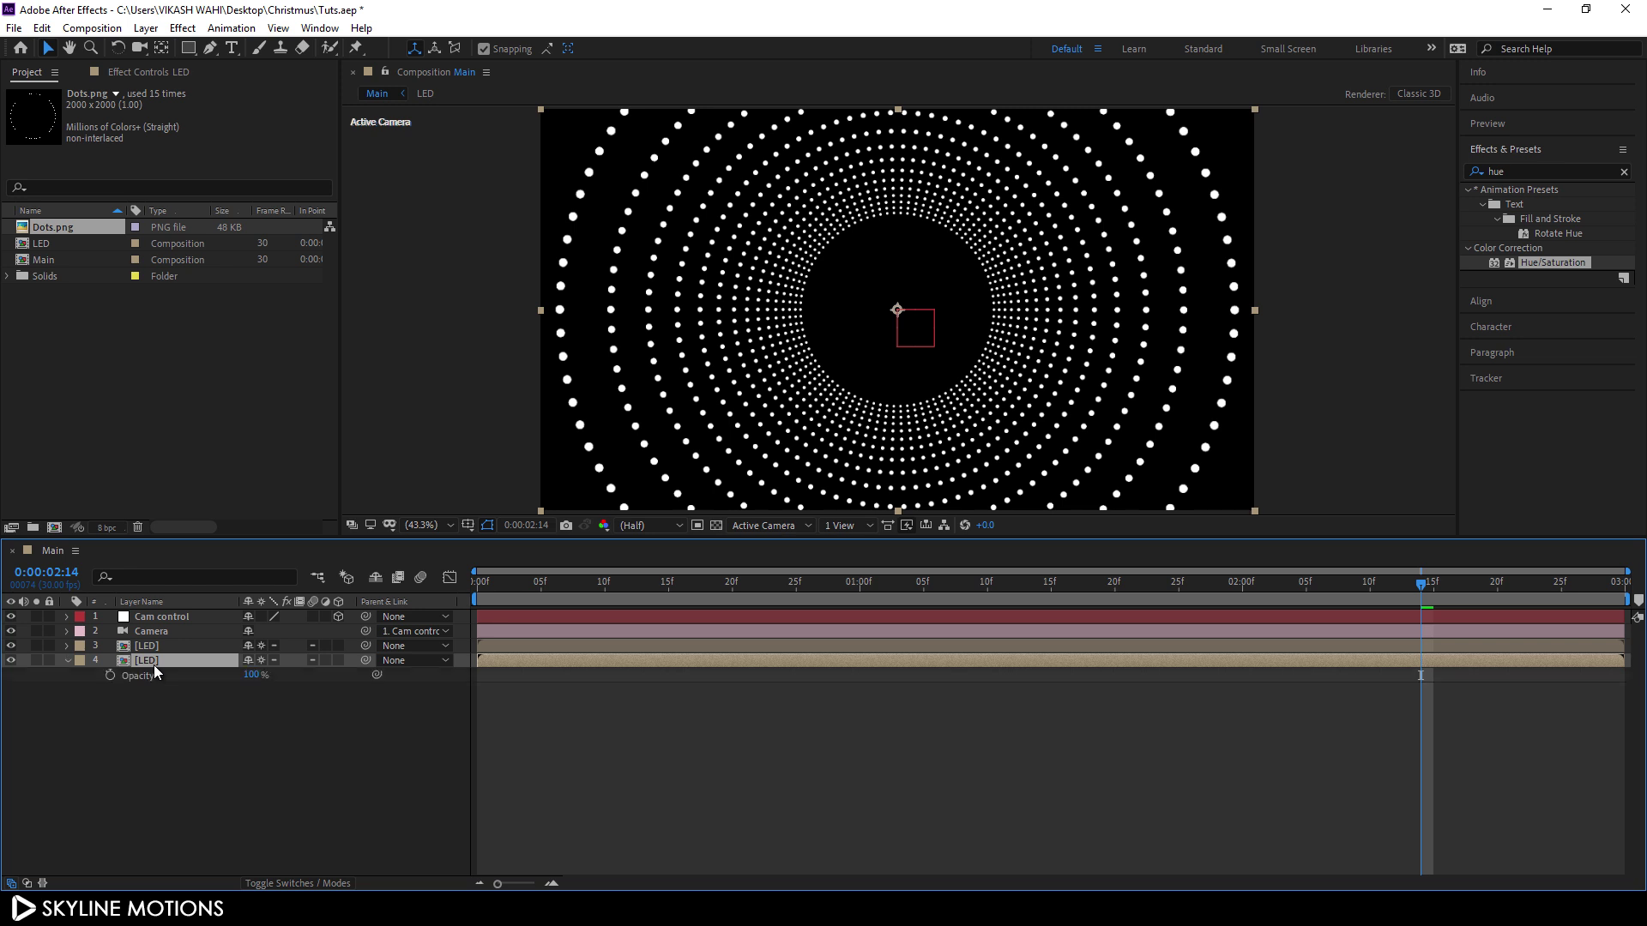
{"action": "left_click", "coordinate": [252, 677]}
{"action": "type", "text": "10"}
{"action": "key", "text": "Return"}
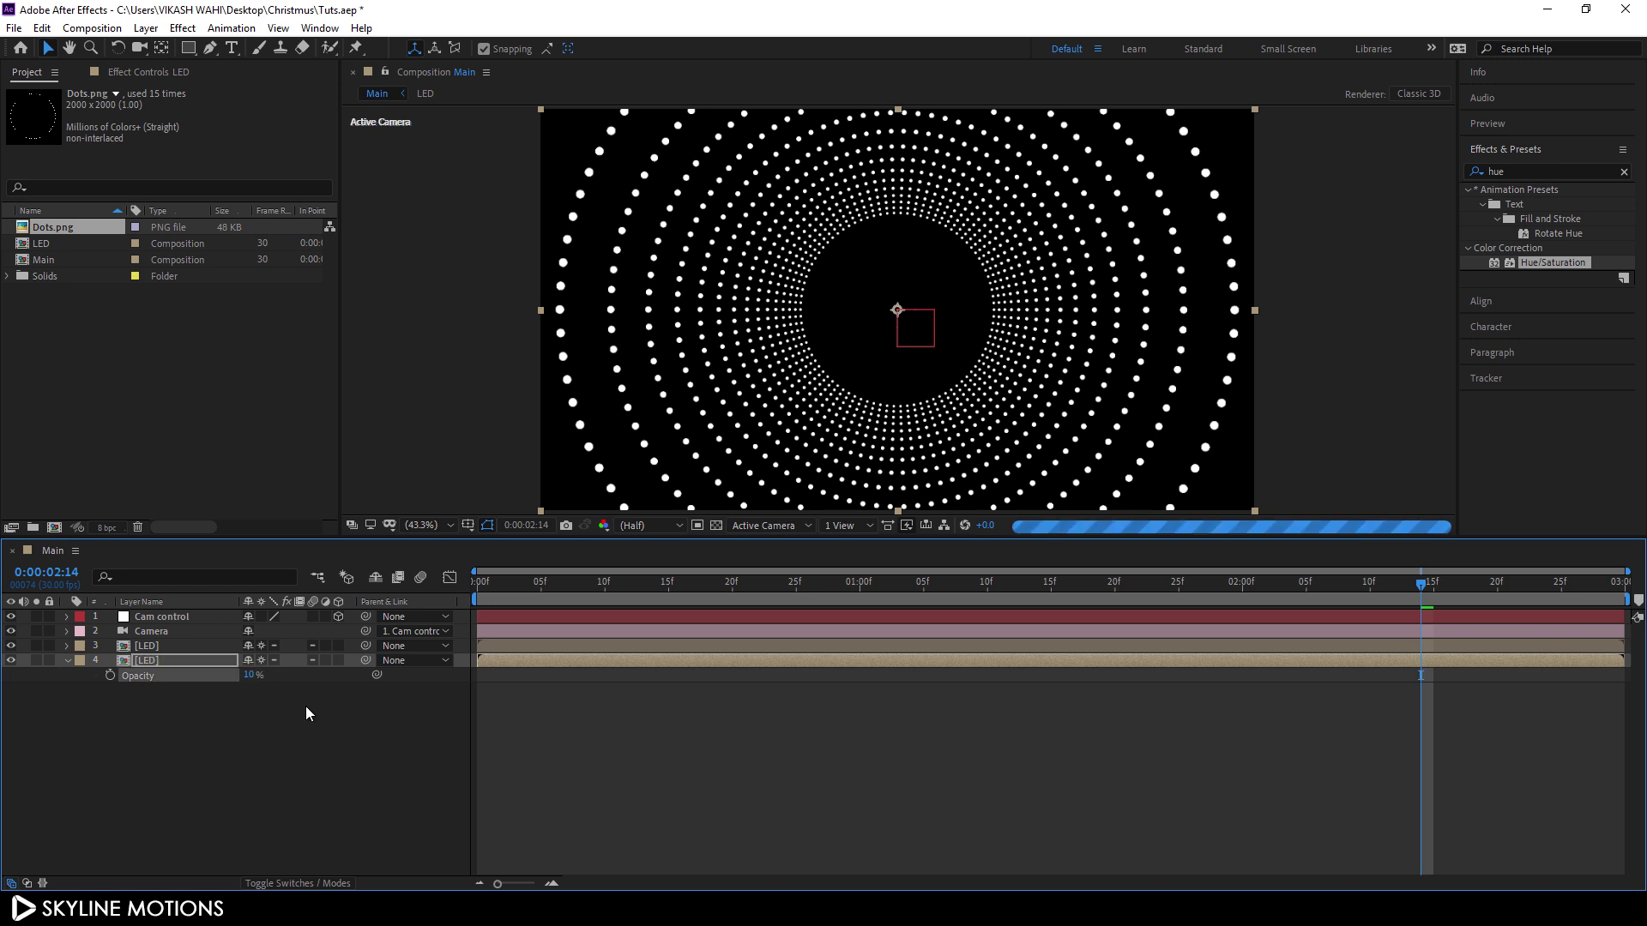
{"action": "left_click", "coordinate": [68, 660]}
{"action": "left_click", "coordinate": [134, 717]}
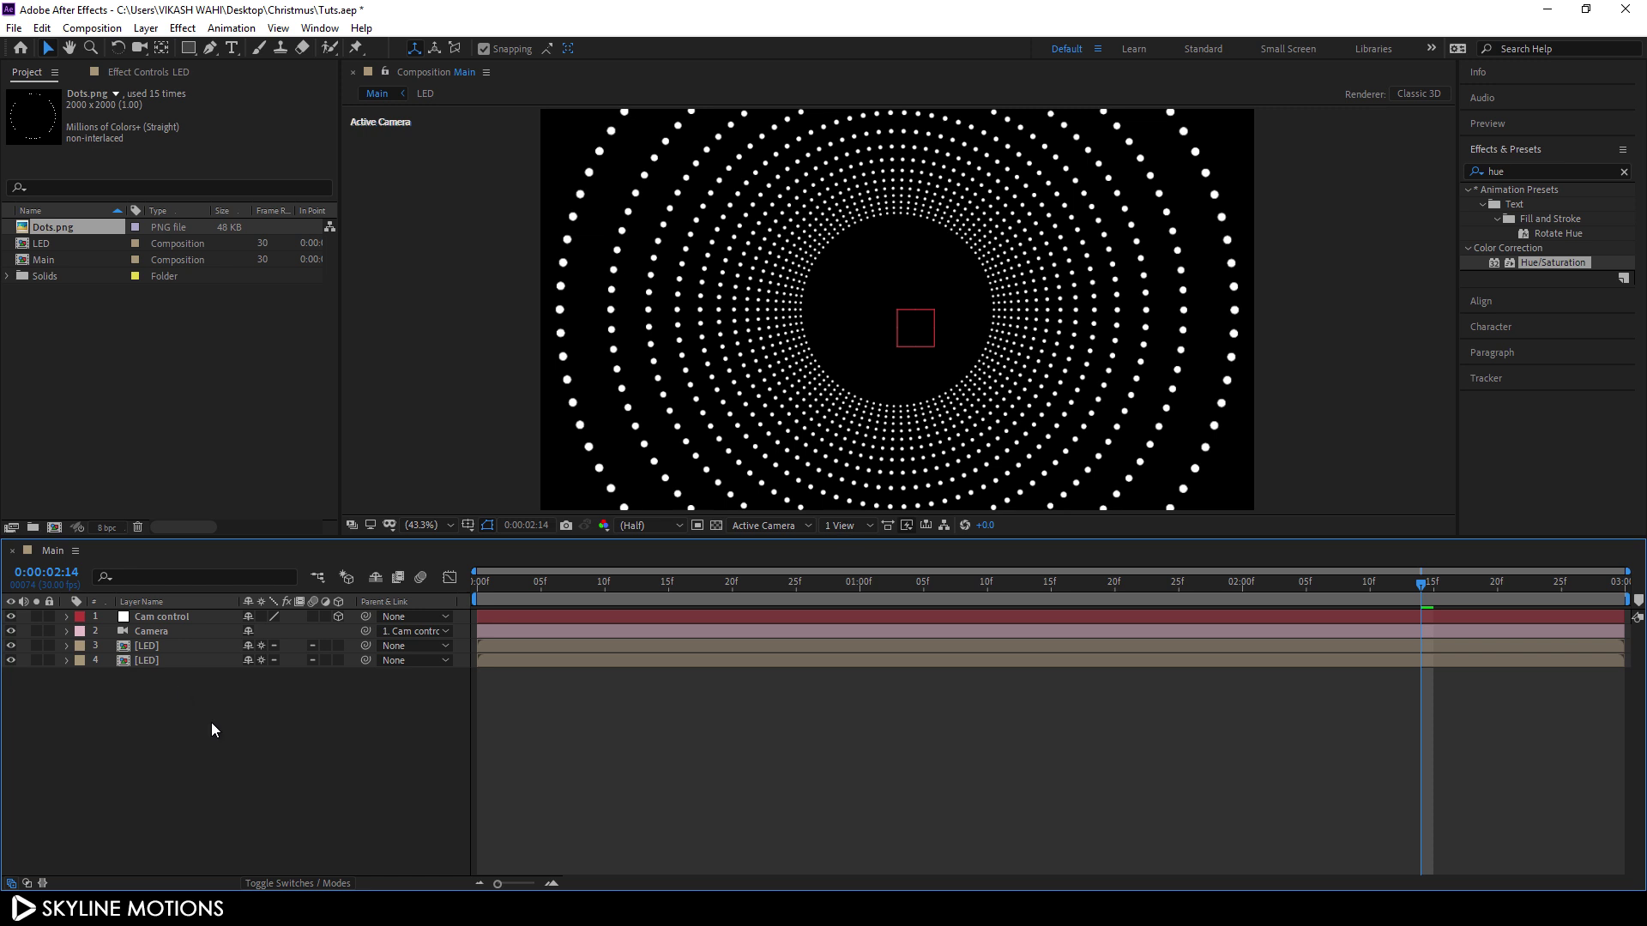
Create a black 1920 × 1080 px solid named BG and place it below both LED layers in the Main composition
{"action": "left_click", "coordinate": [146, 29]}
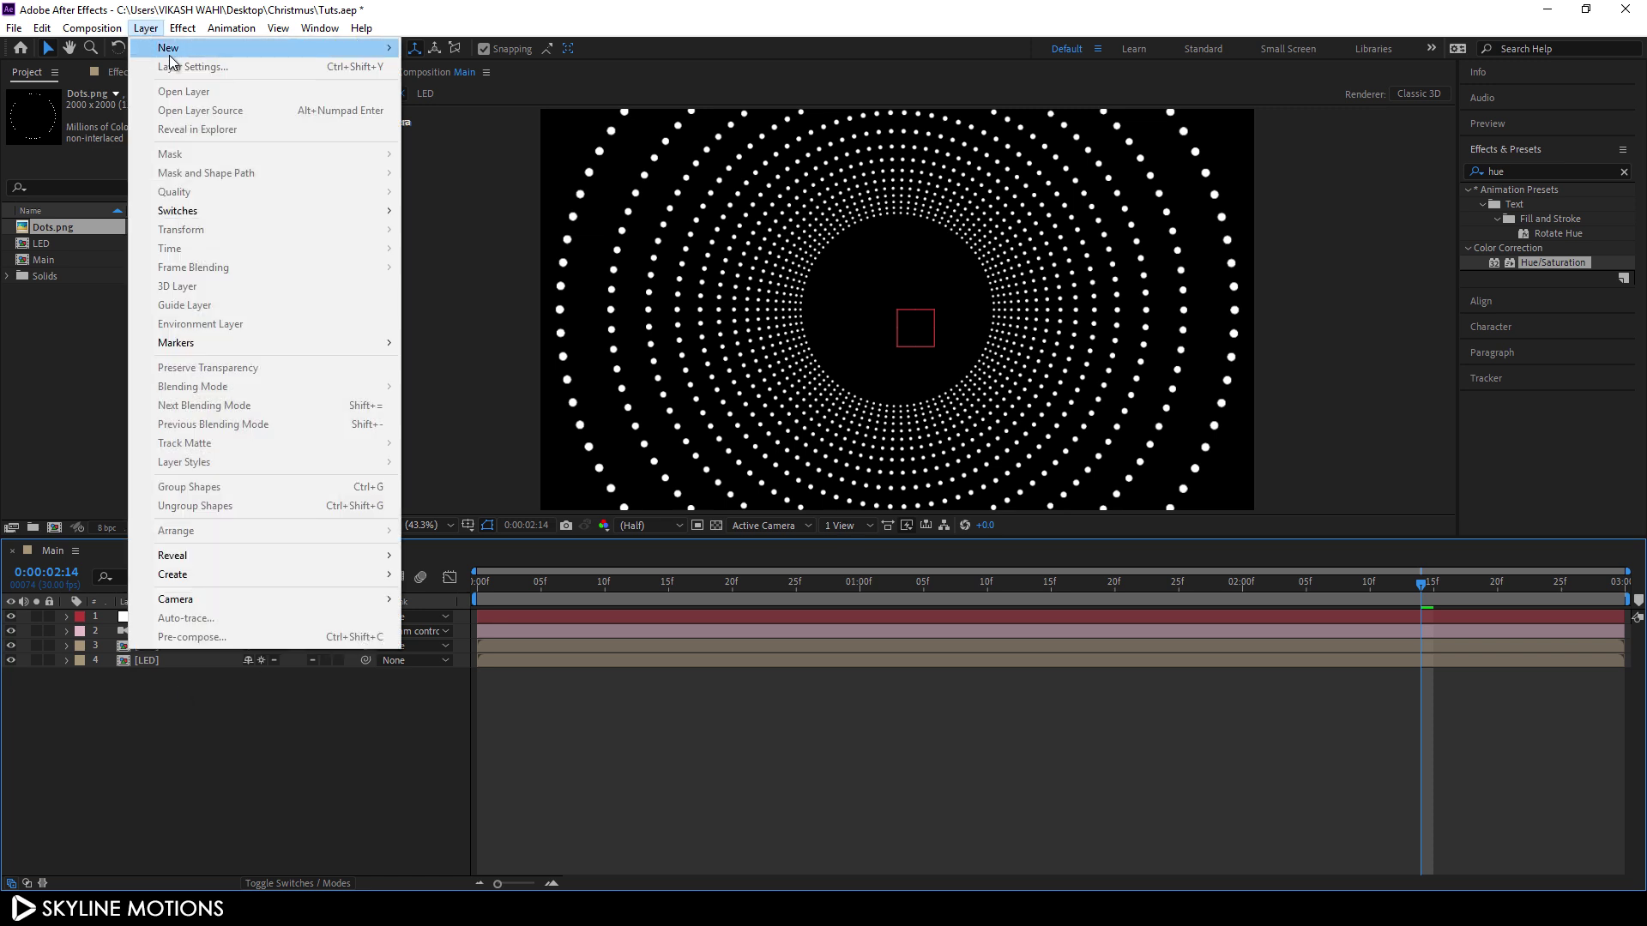
{"action": "mouse_move", "coordinate": [171, 54]}
{"action": "left_click", "coordinate": [466, 69]}
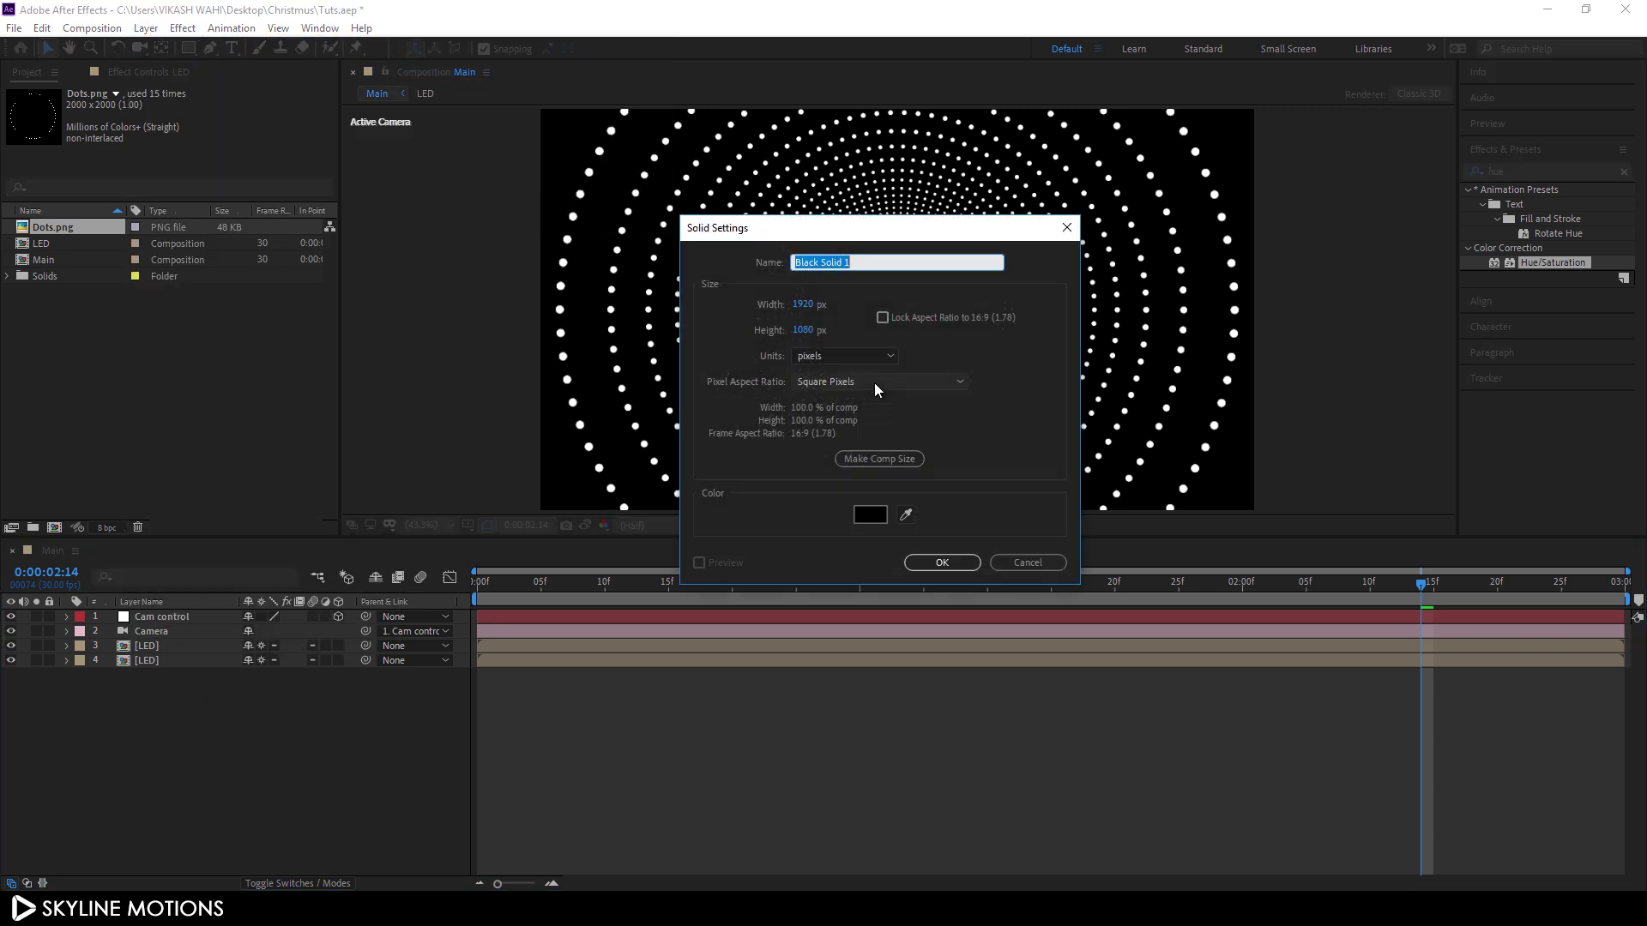
{"action": "left_click", "coordinate": [869, 515]}
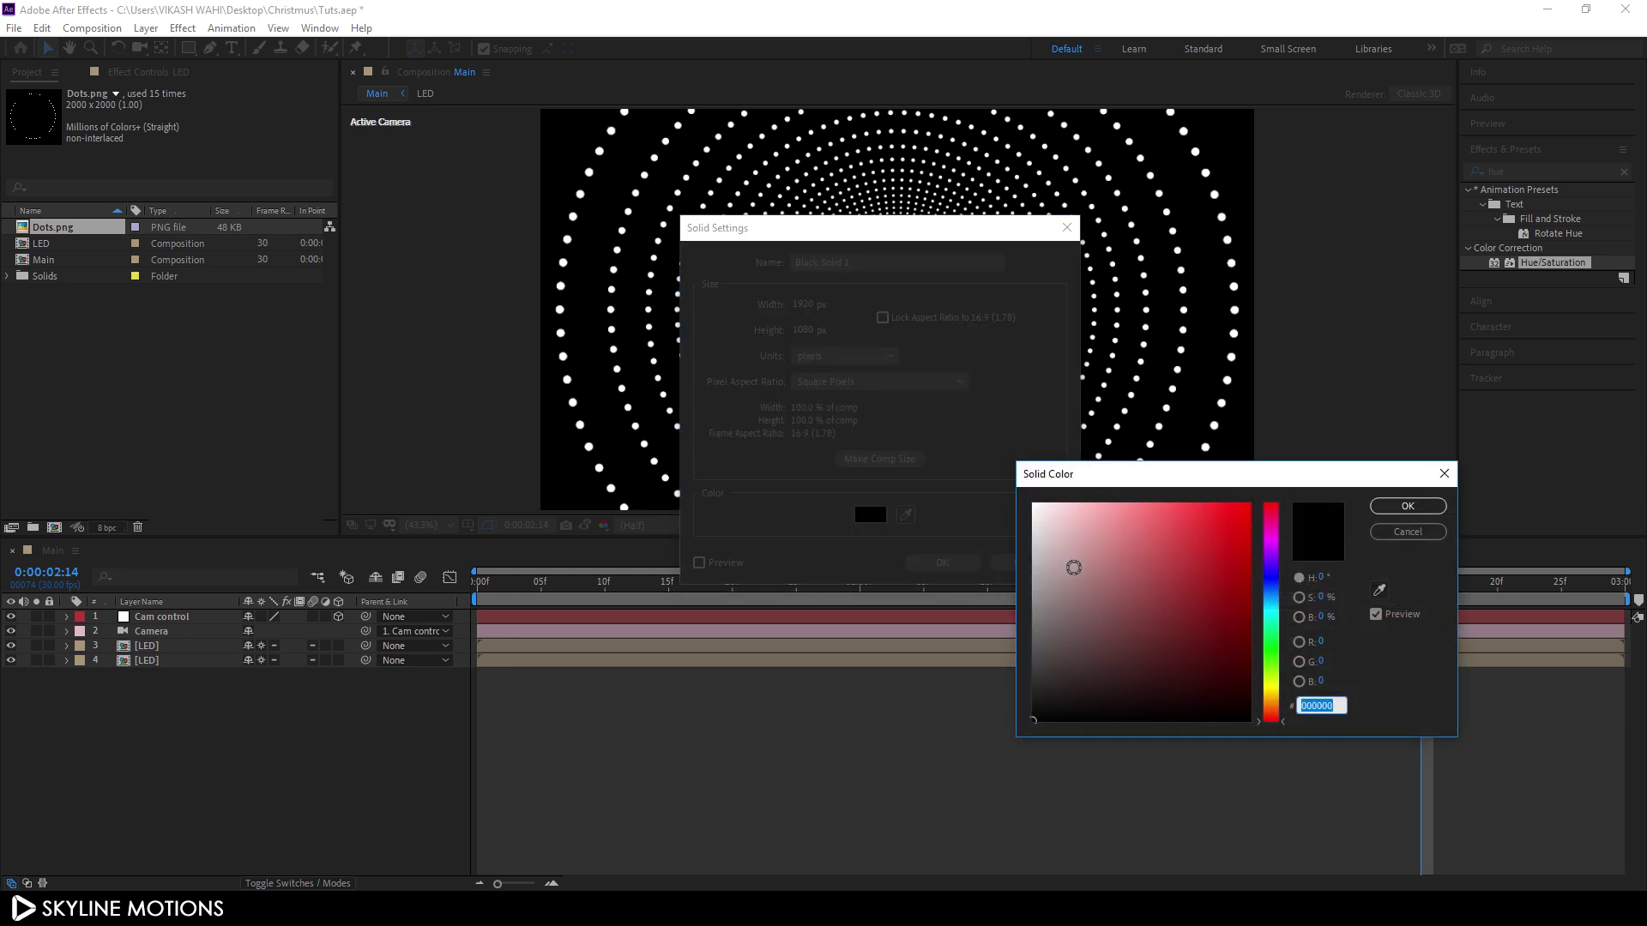
{"action": "left_click", "coordinate": [1407, 507]}
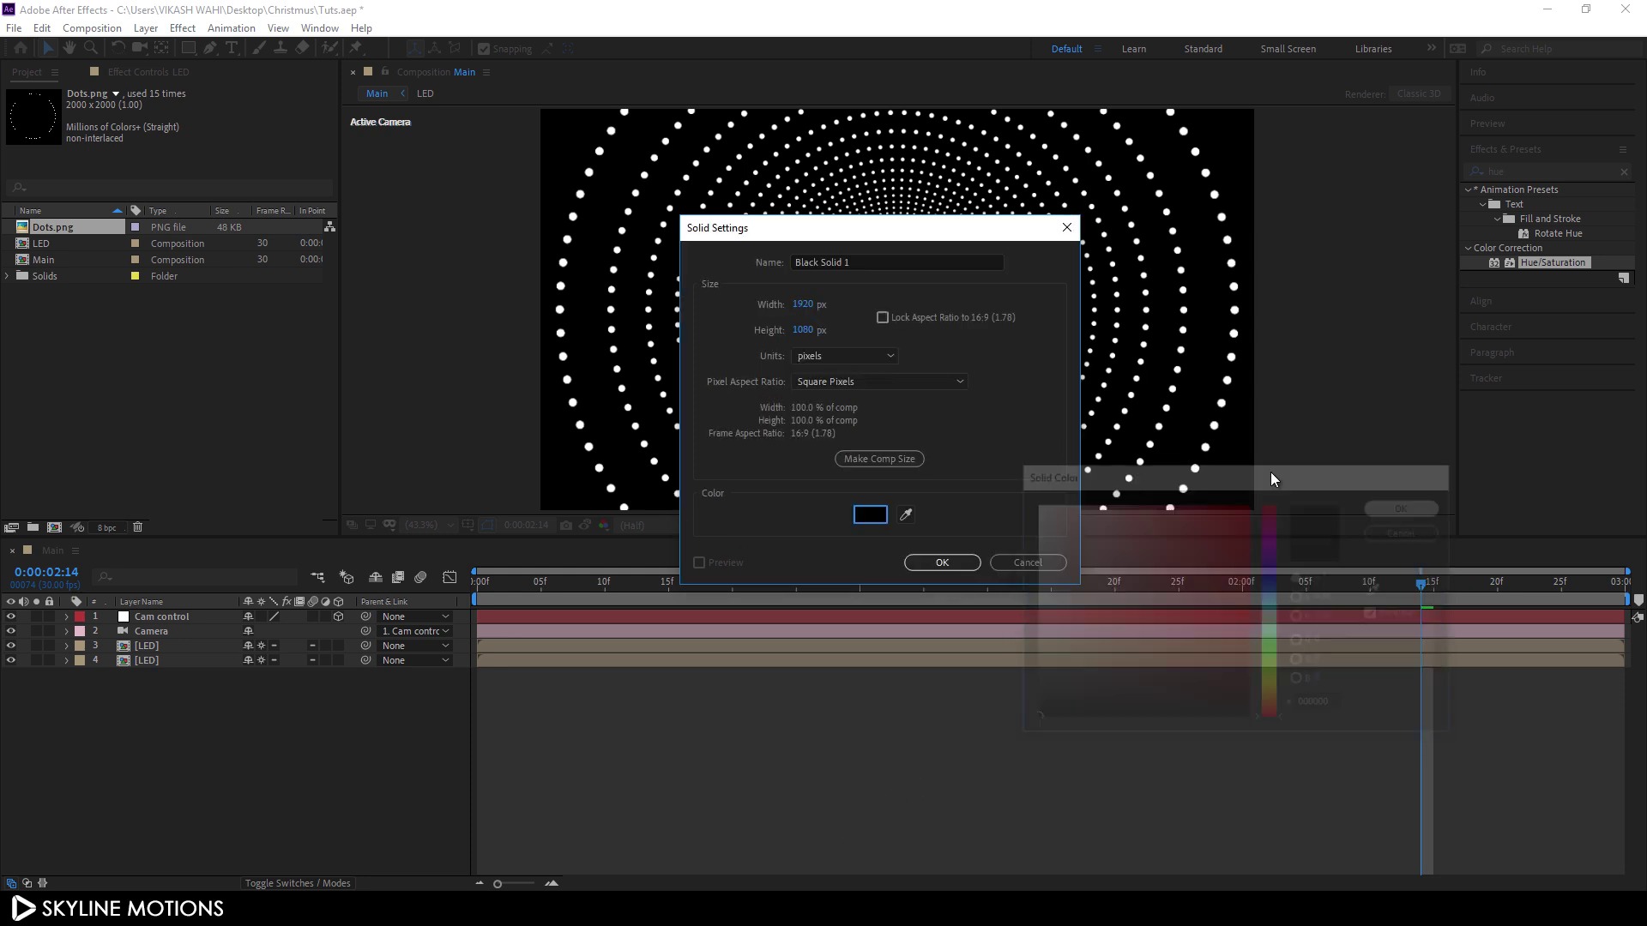
{"action": "left_click", "coordinate": [875, 263]}
{"action": "key", "text": "BackSpace"}
{"action": "key", "text": "BackSpace"}
{"action": "key", "text": "BackSpace"}
{"action": "key", "text": "BackSpace"}
{"action": "key", "text": "BackSpace"}
{"action": "key", "text": "BackSpace"}
{"action": "key", "text": "BackSpace"}
{"action": "key", "text": "BackSpace"}
{"action": "key", "text": "BackSpace"}
{"action": "key", "text": "BackSpace"}
{"action": "key", "text": "BackSpace"}
{"action": "key", "text": "BackSpace"}
{"action": "key", "text": "BackSpace"}
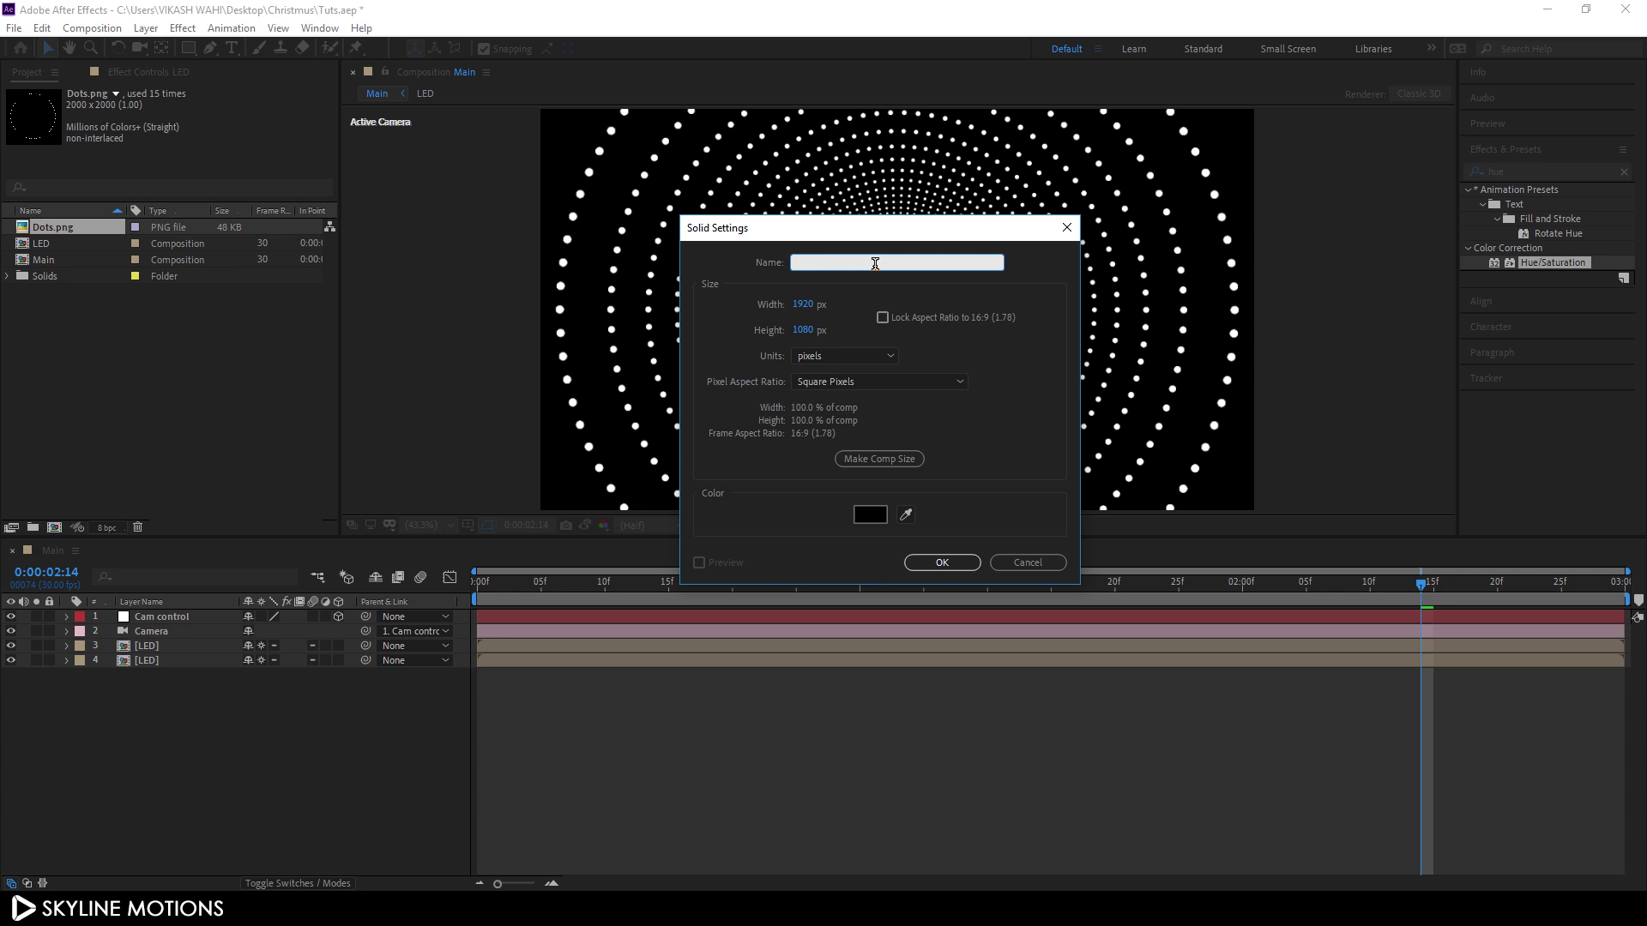
{"action": "left_click", "coordinate": [942, 562]}
{"action": "left_click_drag", "start_coordinate": [152, 620], "coordinate": [169, 685]}
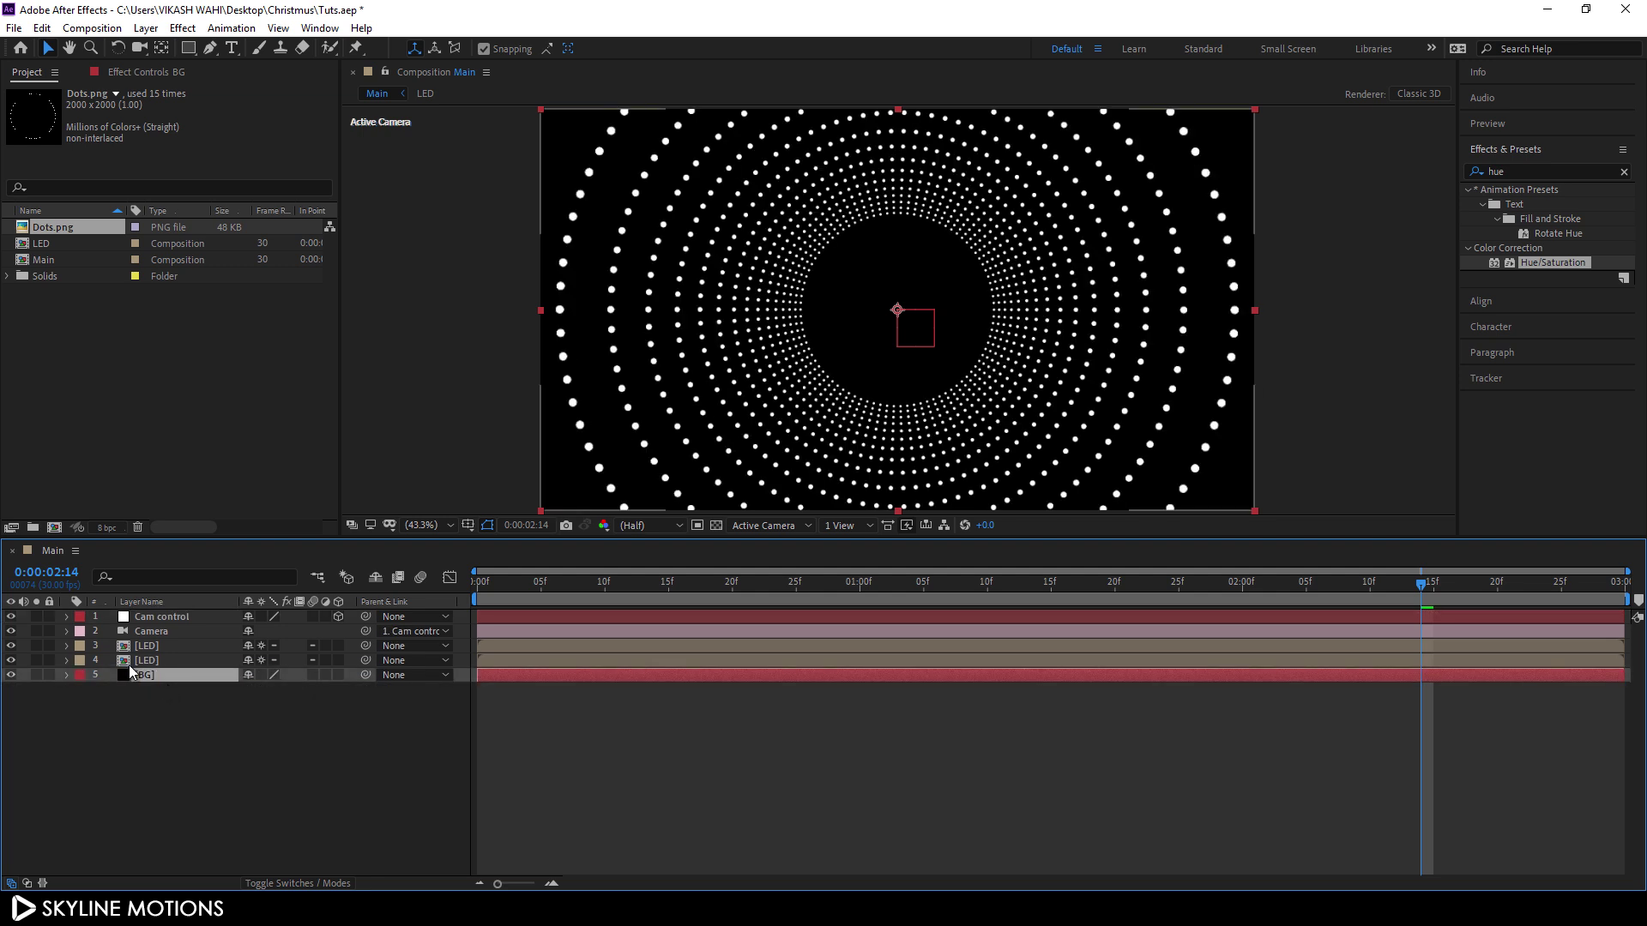
{"action": "left_click", "coordinate": [223, 736]}
Move to 0:00:00:19 and create a white (FFFFFF) composition-sized solid named Matte
{"action": "left_click_drag", "start_coordinate": [559, 585], "coordinate": [719, 586]}
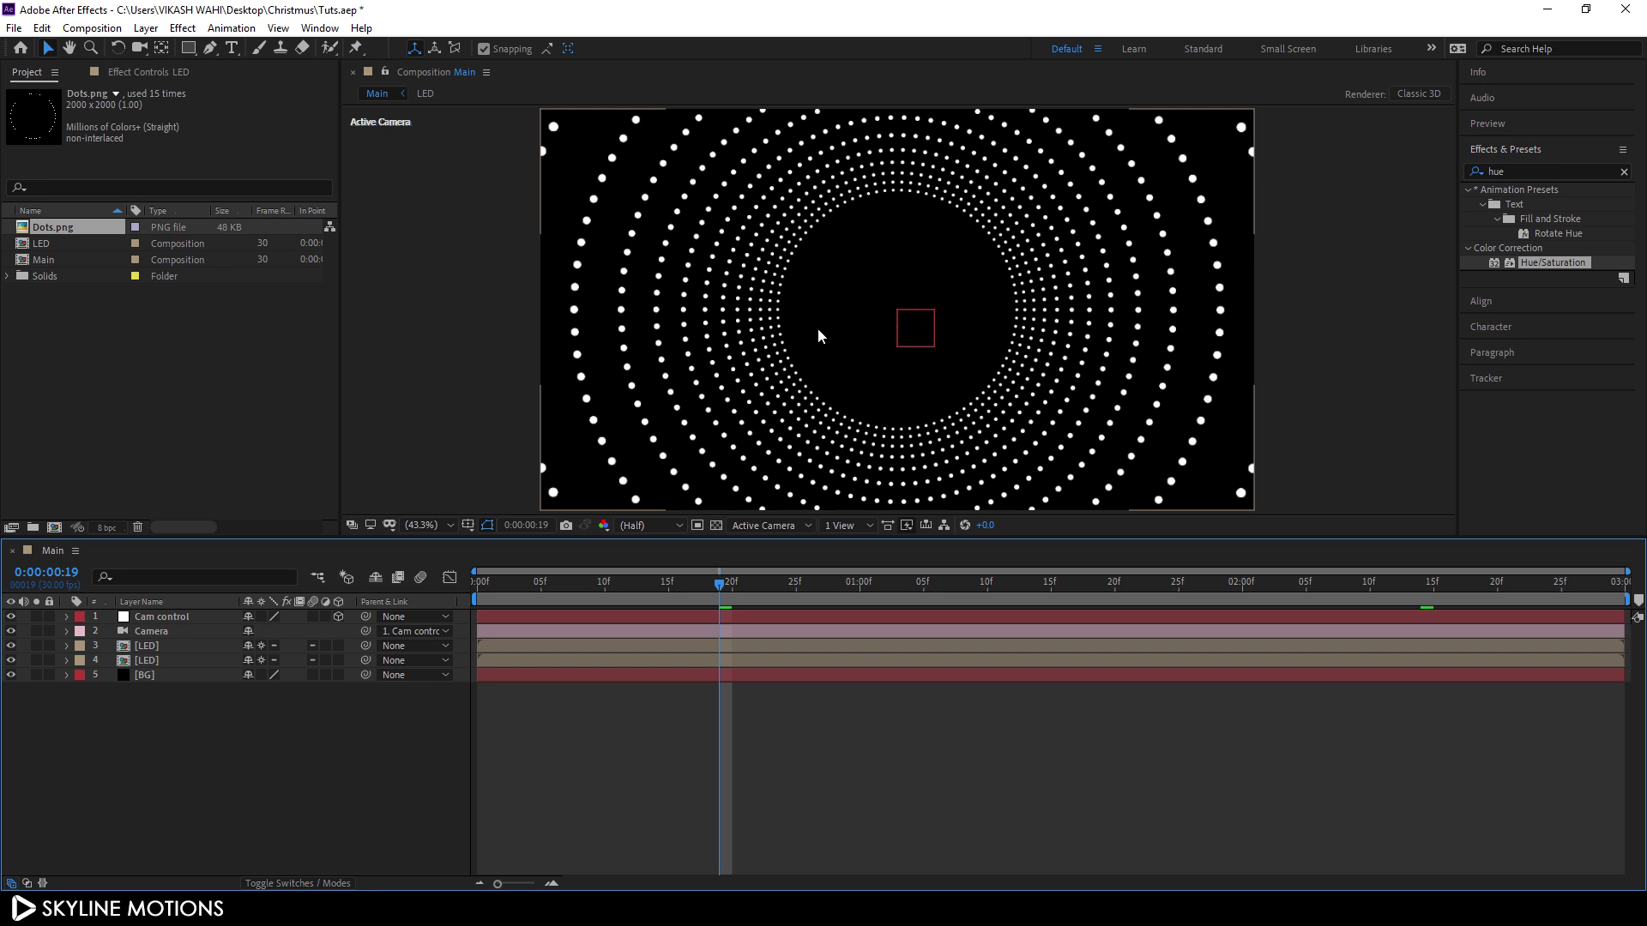
{"action": "left_click", "coordinate": [153, 29]}
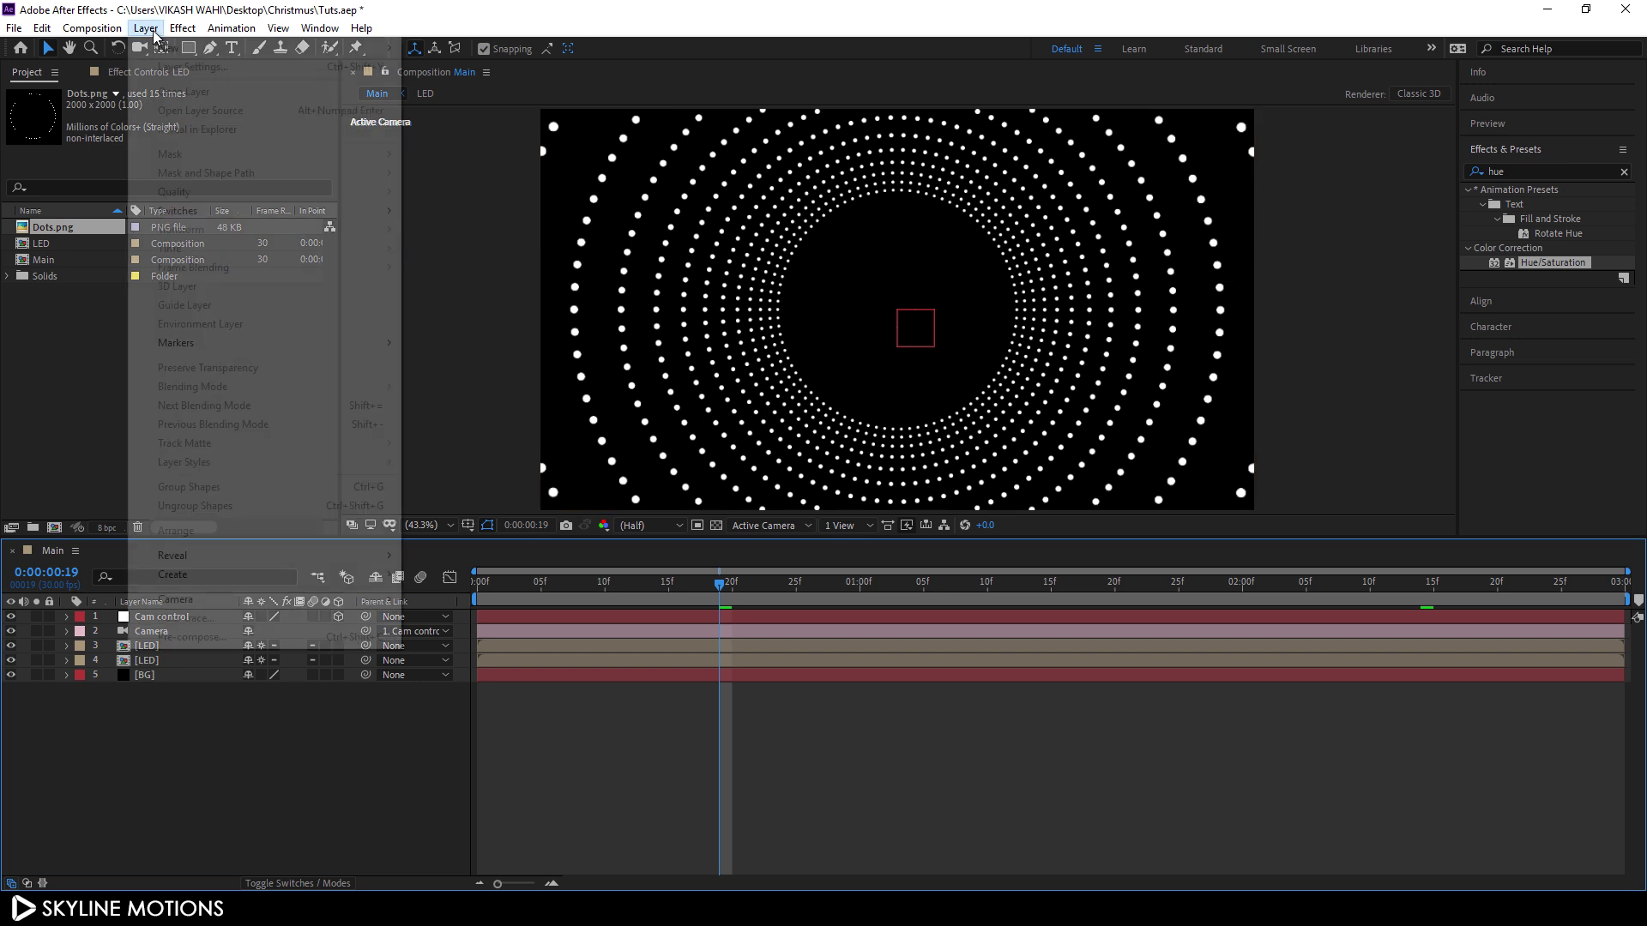
{"action": "mouse_move", "coordinate": [171, 48]}
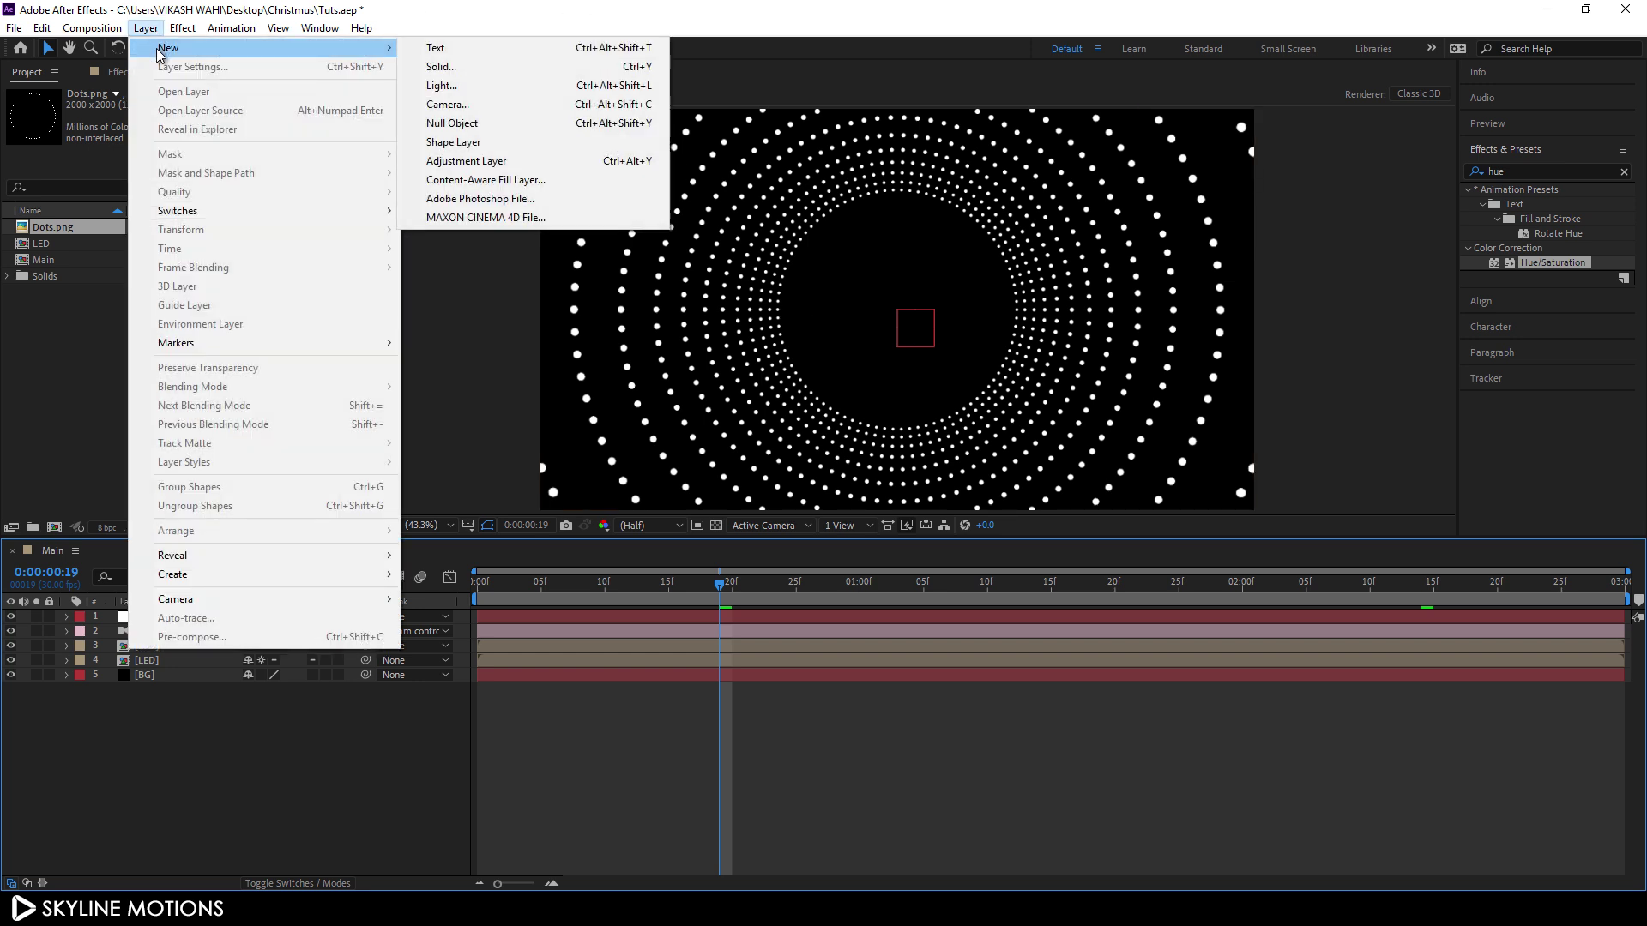
{"action": "left_click", "coordinate": [481, 66]}
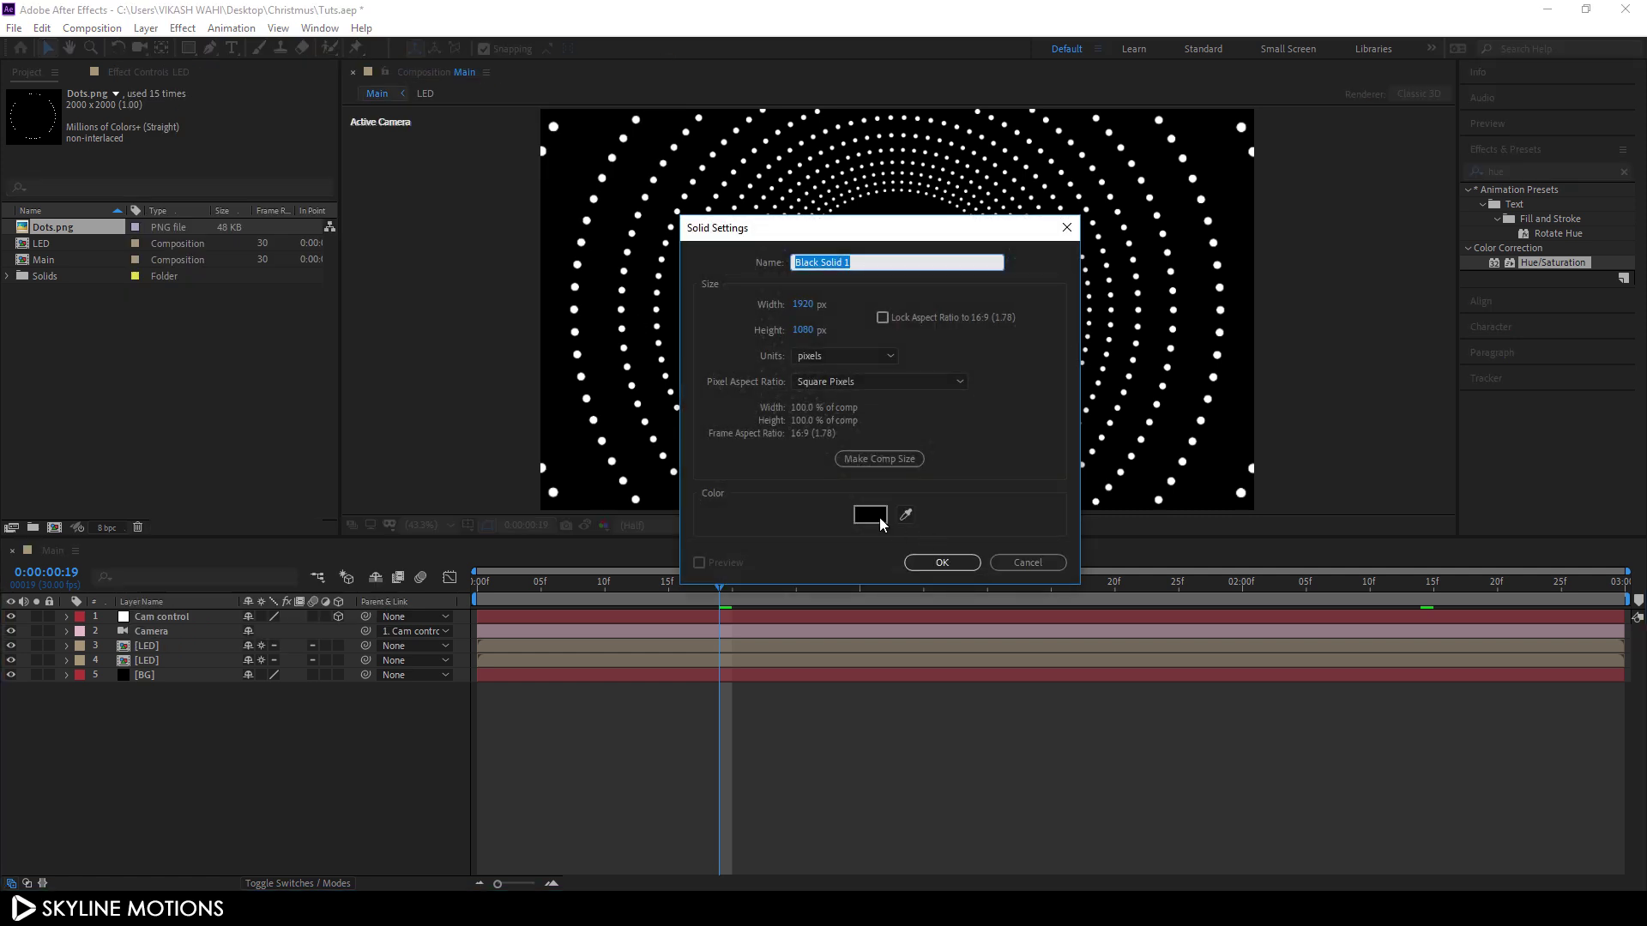
{"action": "left_click", "coordinate": [871, 515]}
{"action": "type", "text": "ffffff"}
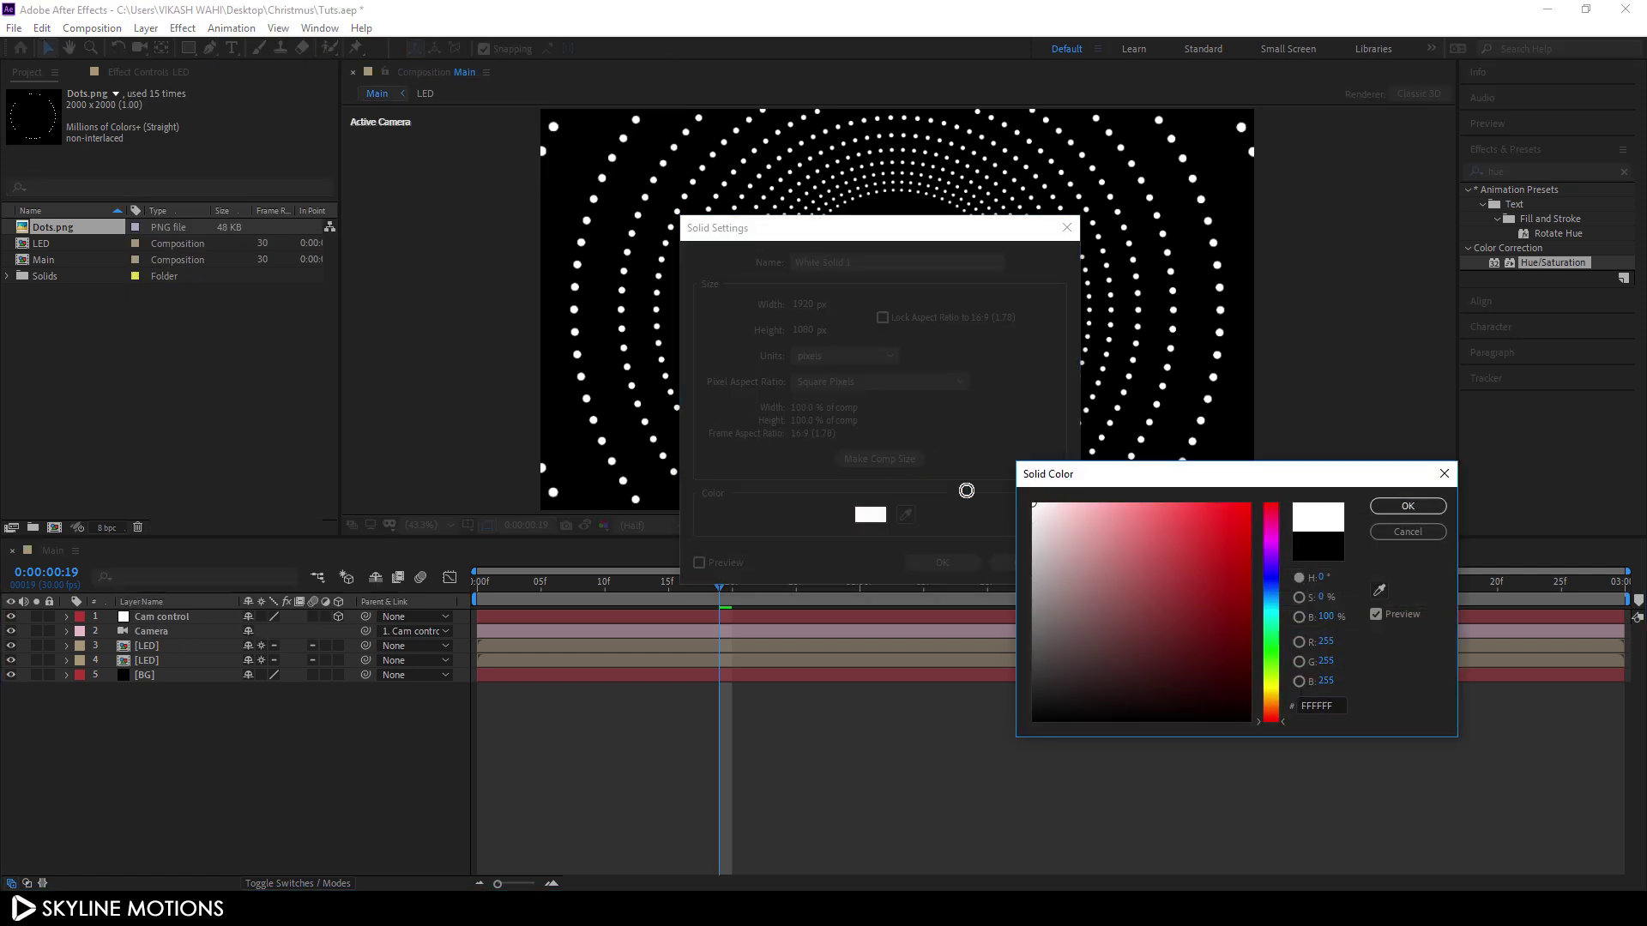
{"action": "left_click", "coordinate": [1385, 511]}
{"action": "left_click", "coordinate": [892, 262]}
{"action": "type", "text": "Matte"}
{"action": "key", "text": "Return"}
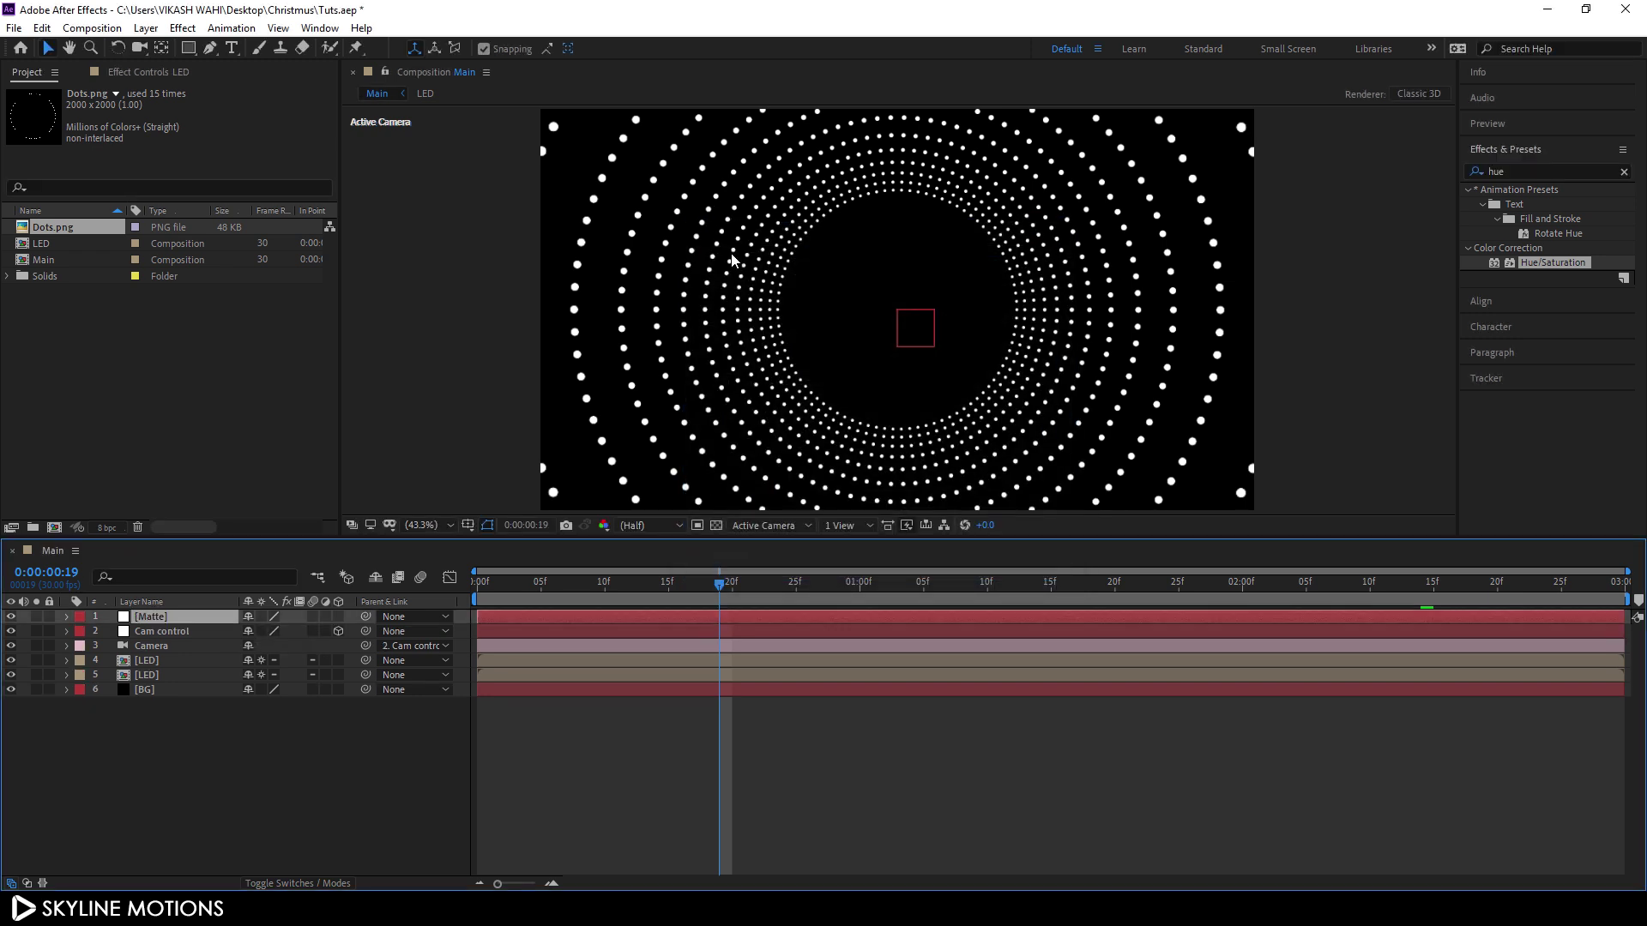
Draw a circular mask on the Matte solid from the composition's centre with the Ellipse tool, nearly as tall as the frame
{"action": "left_click", "coordinate": [190, 50]}
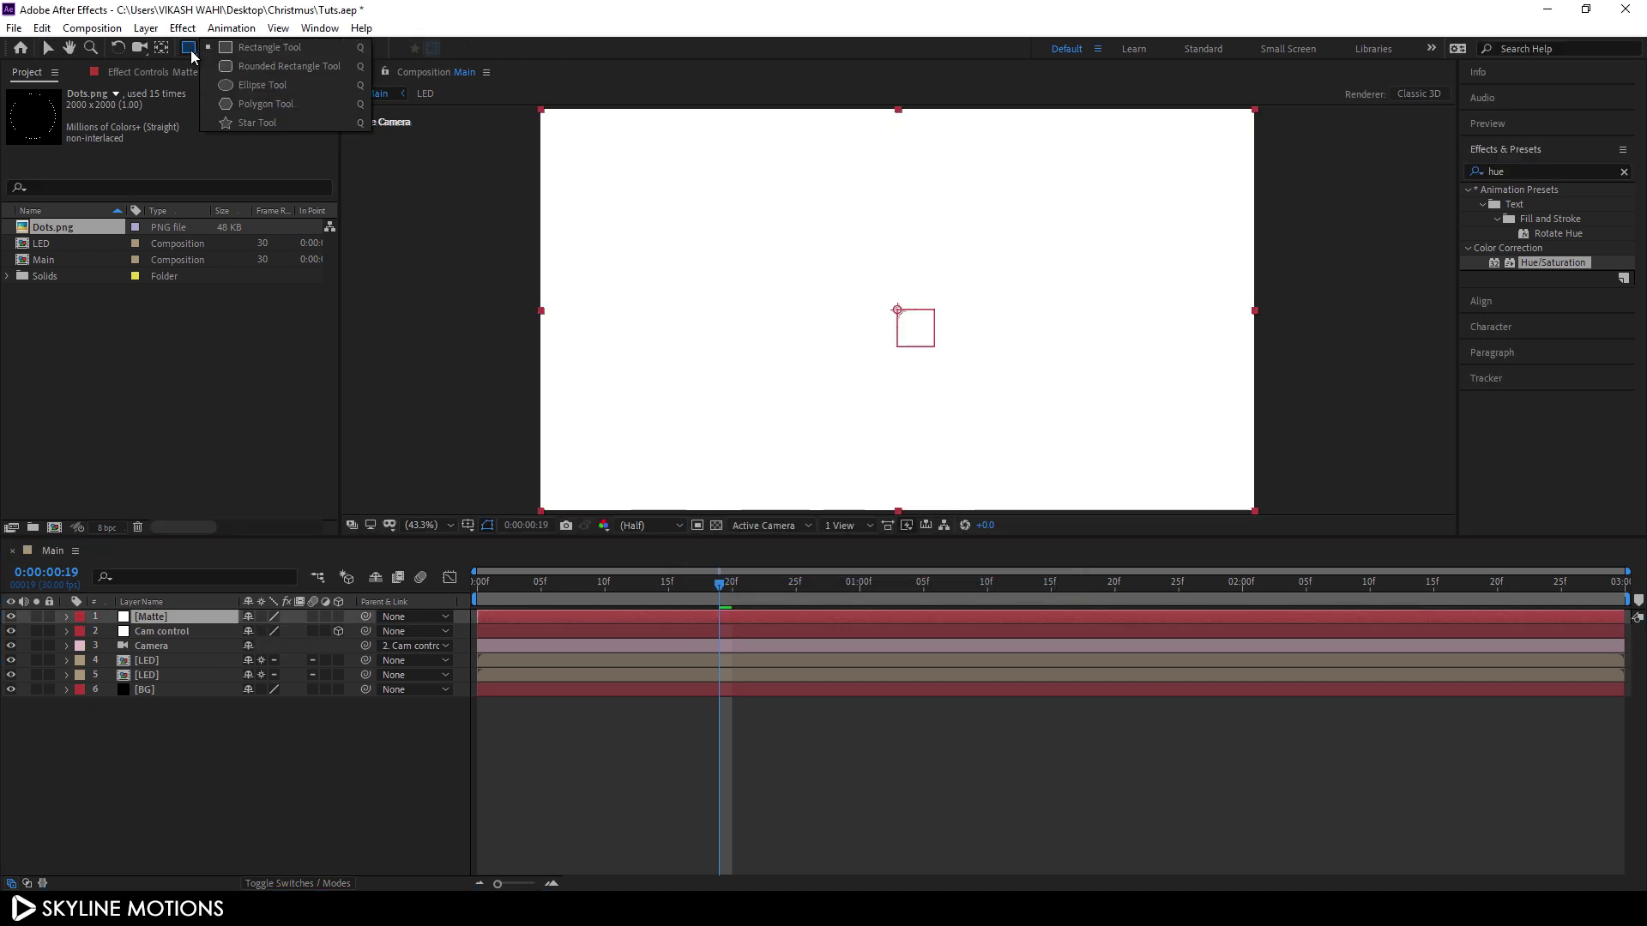
{"action": "left_click", "coordinate": [249, 85]}
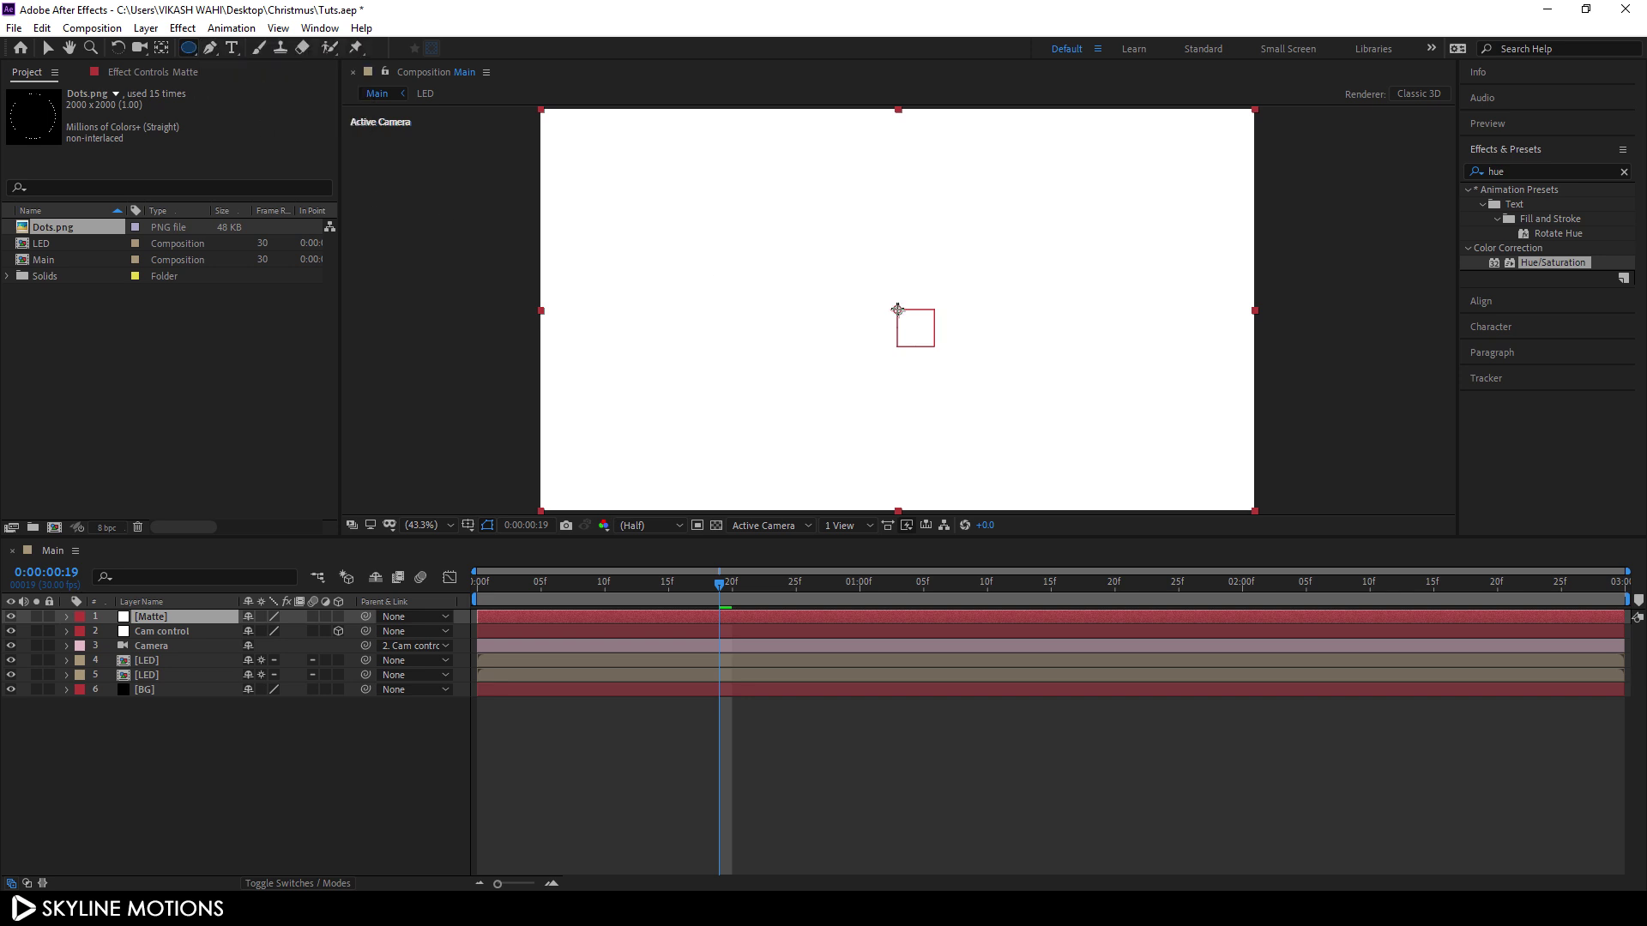
{"action": "left_click_drag", "start_coordinate": [897, 308], "coordinate": [896, 307]}
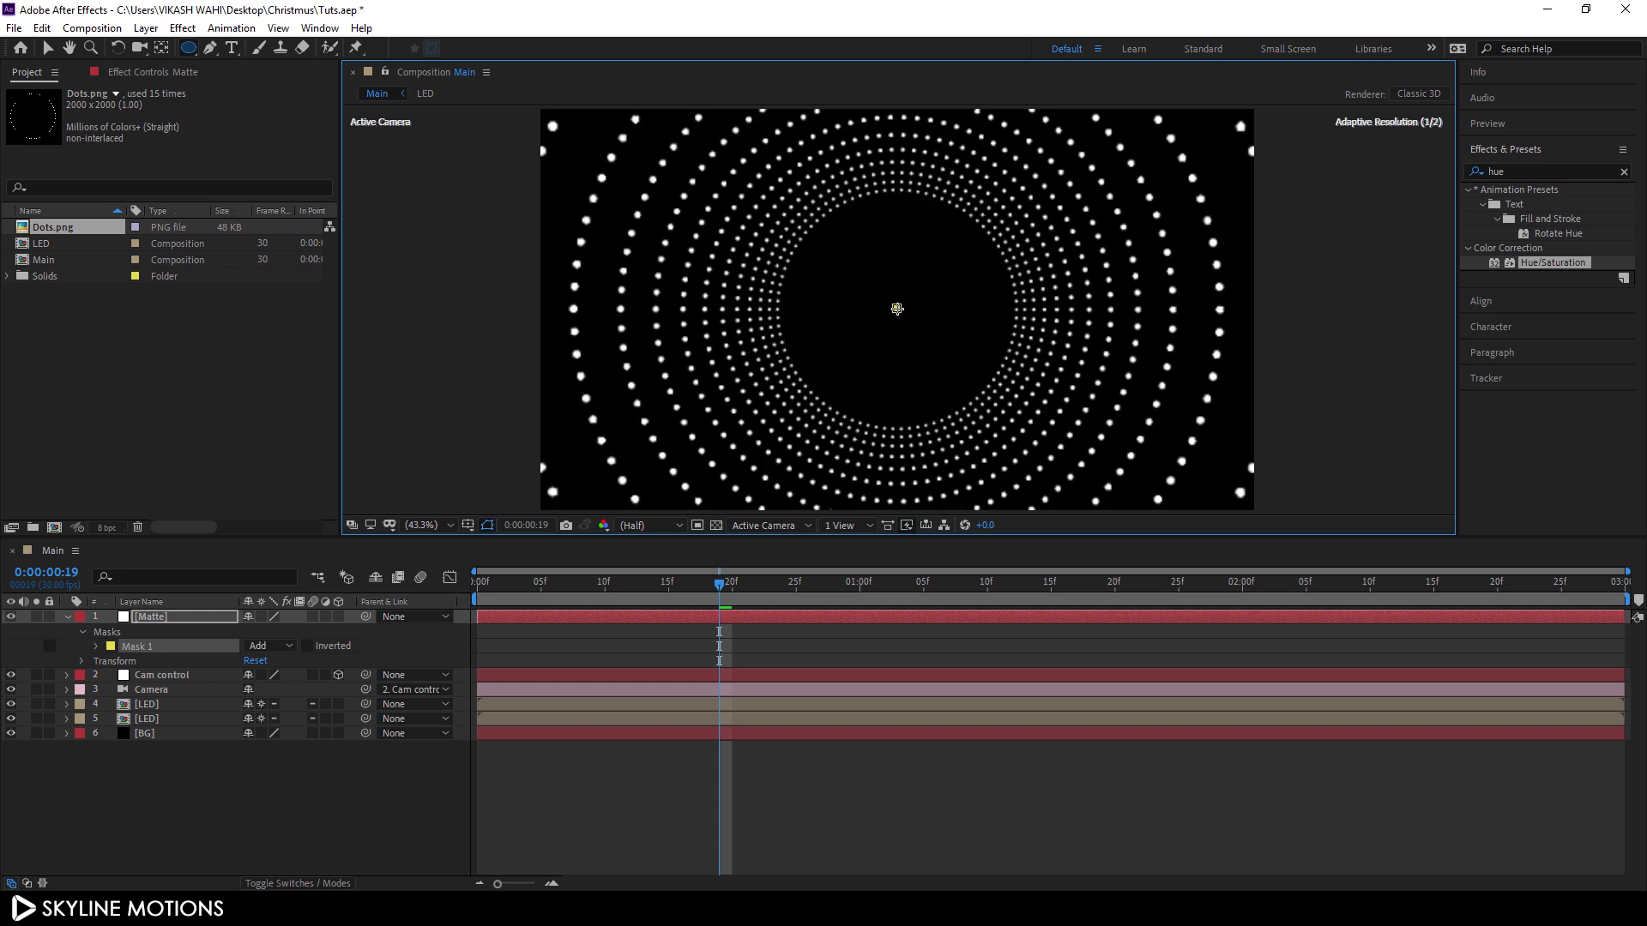
{"action": "left_click_drag", "start_coordinate": [897, 308], "coordinate": [1079, 462]}
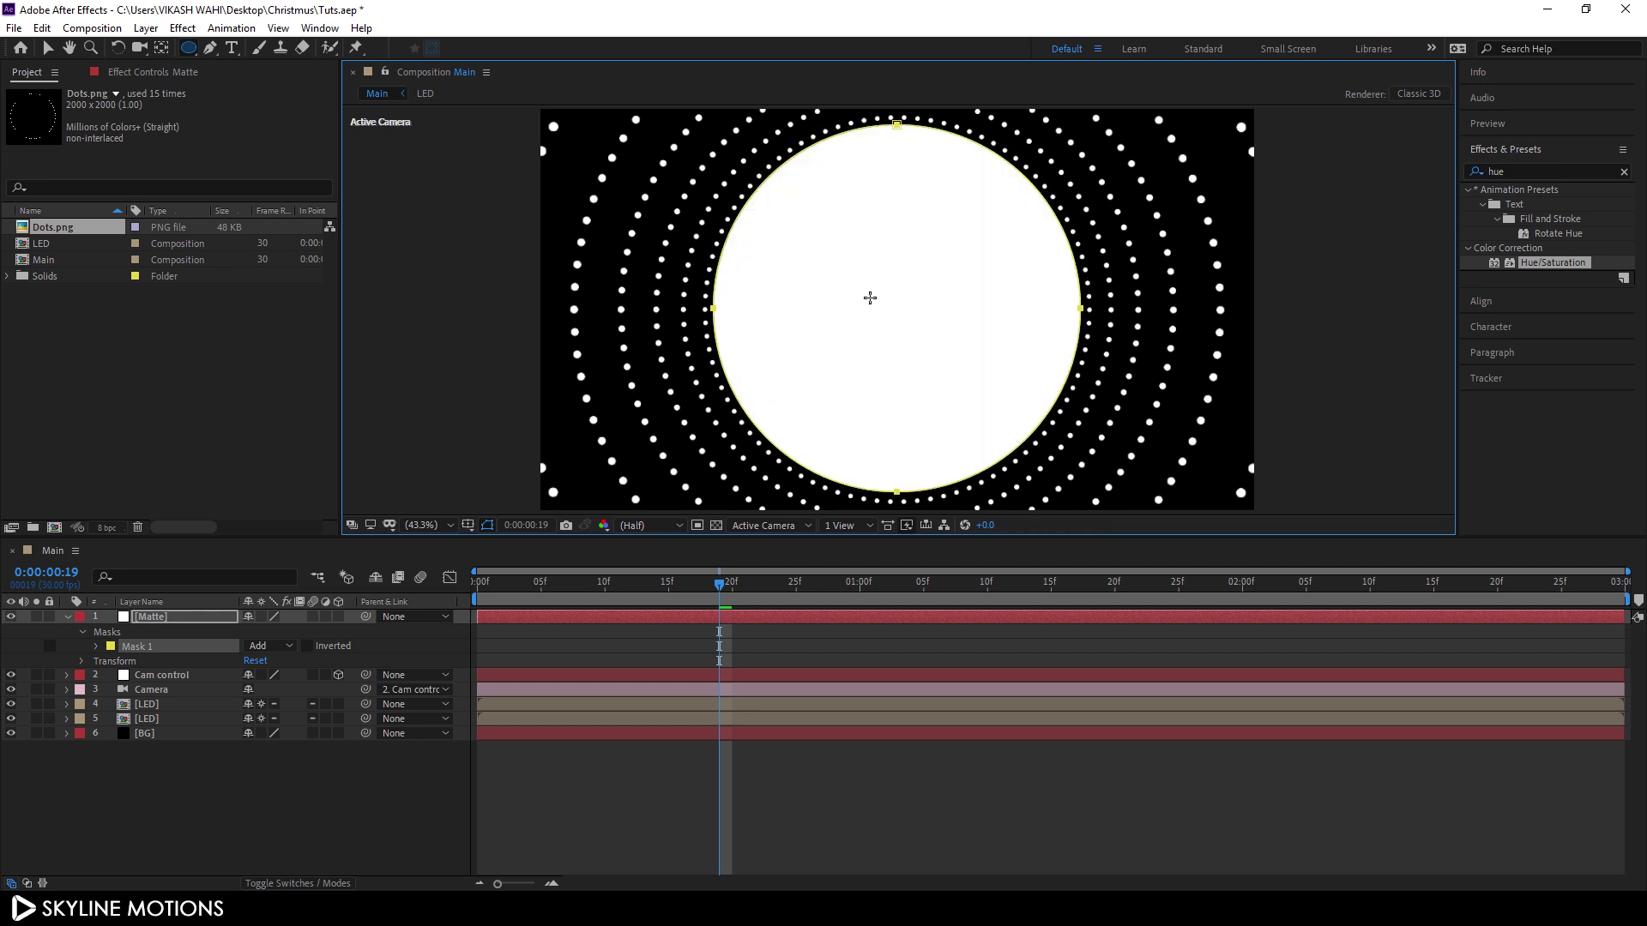
Add a slightly smaller concentric circular mask inside Mask 1 on the Matte layer and set its mode to Subtract
{"action": "left_click", "coordinate": [189, 619]}
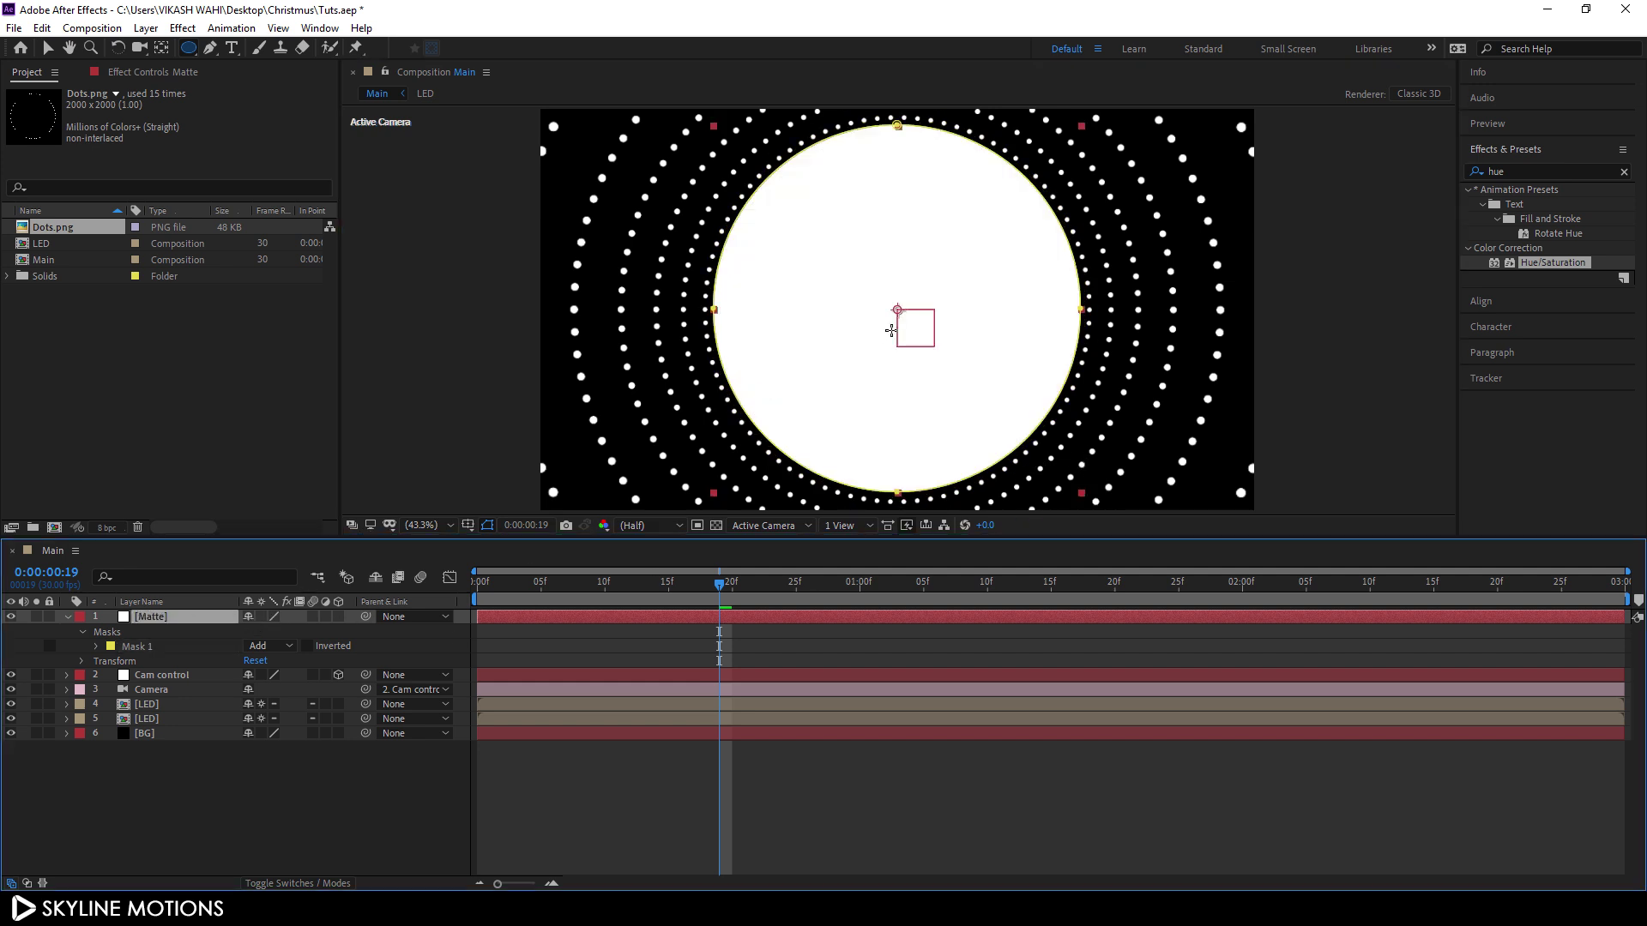
{"action": "mouse_move", "coordinate": [897, 309]}
{"action": "left_mouse_down"}
{"action": "mouse_move", "coordinate": [993, 429]}
{"action": "mouse_move", "coordinate": [1048, 455]}
{"action": "left_mouse_up"}
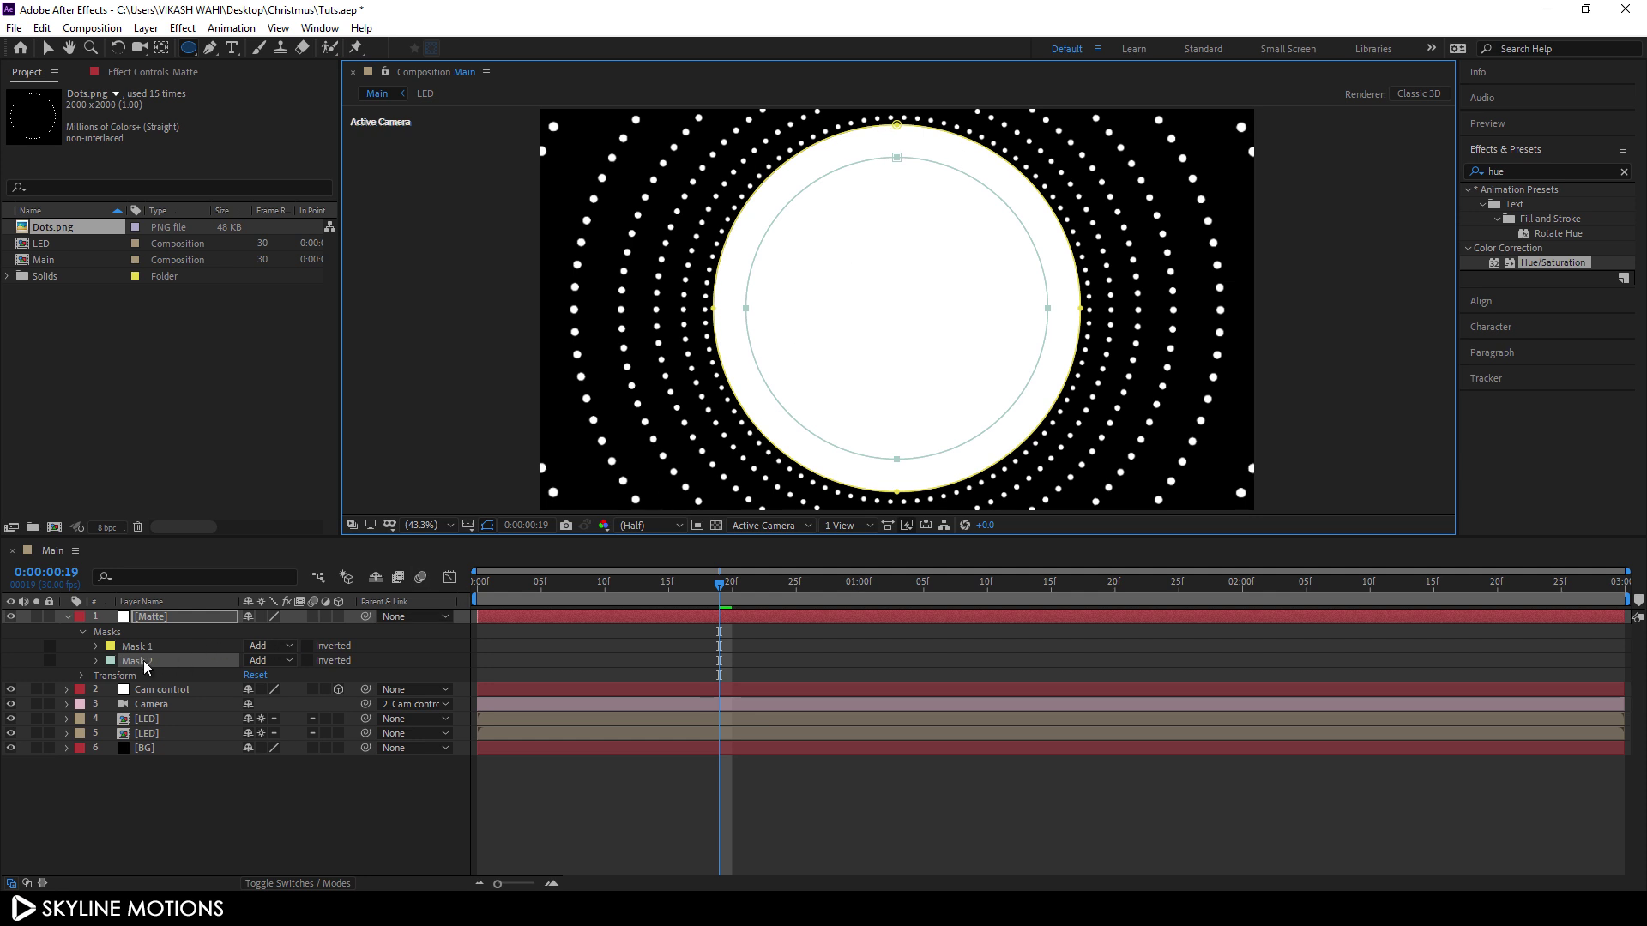
{"action": "left_click", "coordinate": [275, 661]}
{"action": "left_click", "coordinate": [293, 712]}
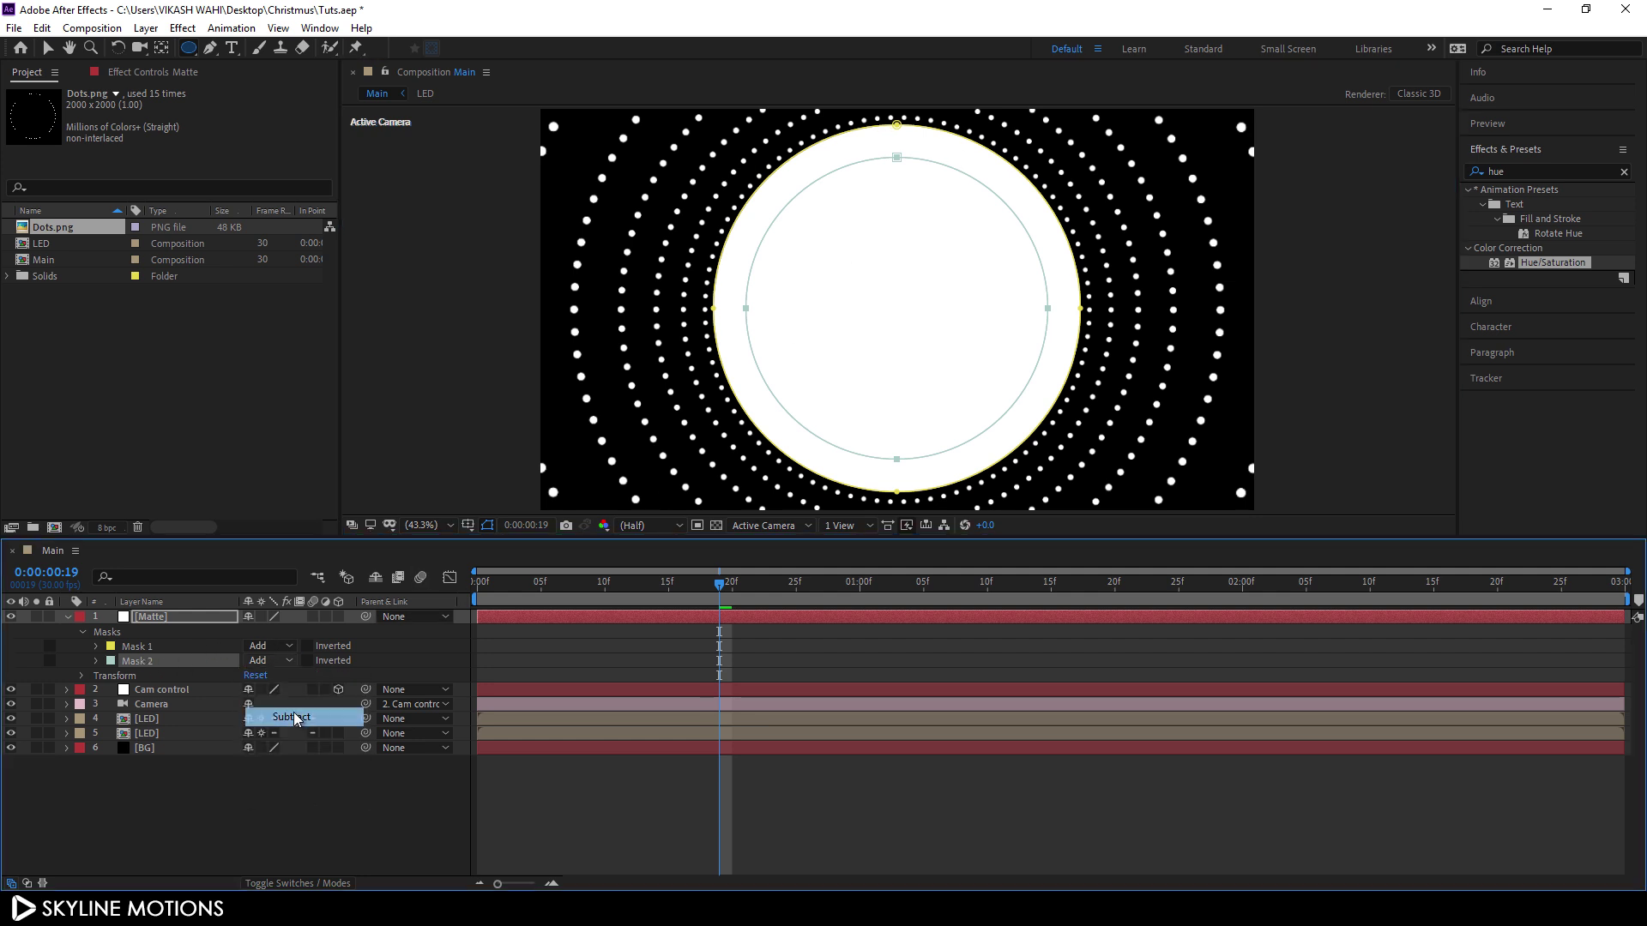
Set the Mask Feather of both Matte masks to 60 pixels and collapse the layer's properties
{"action": "left_click", "coordinate": [166, 621]}
{"action": "key", "text": "m"}
{"action": "key", "text": "m"}
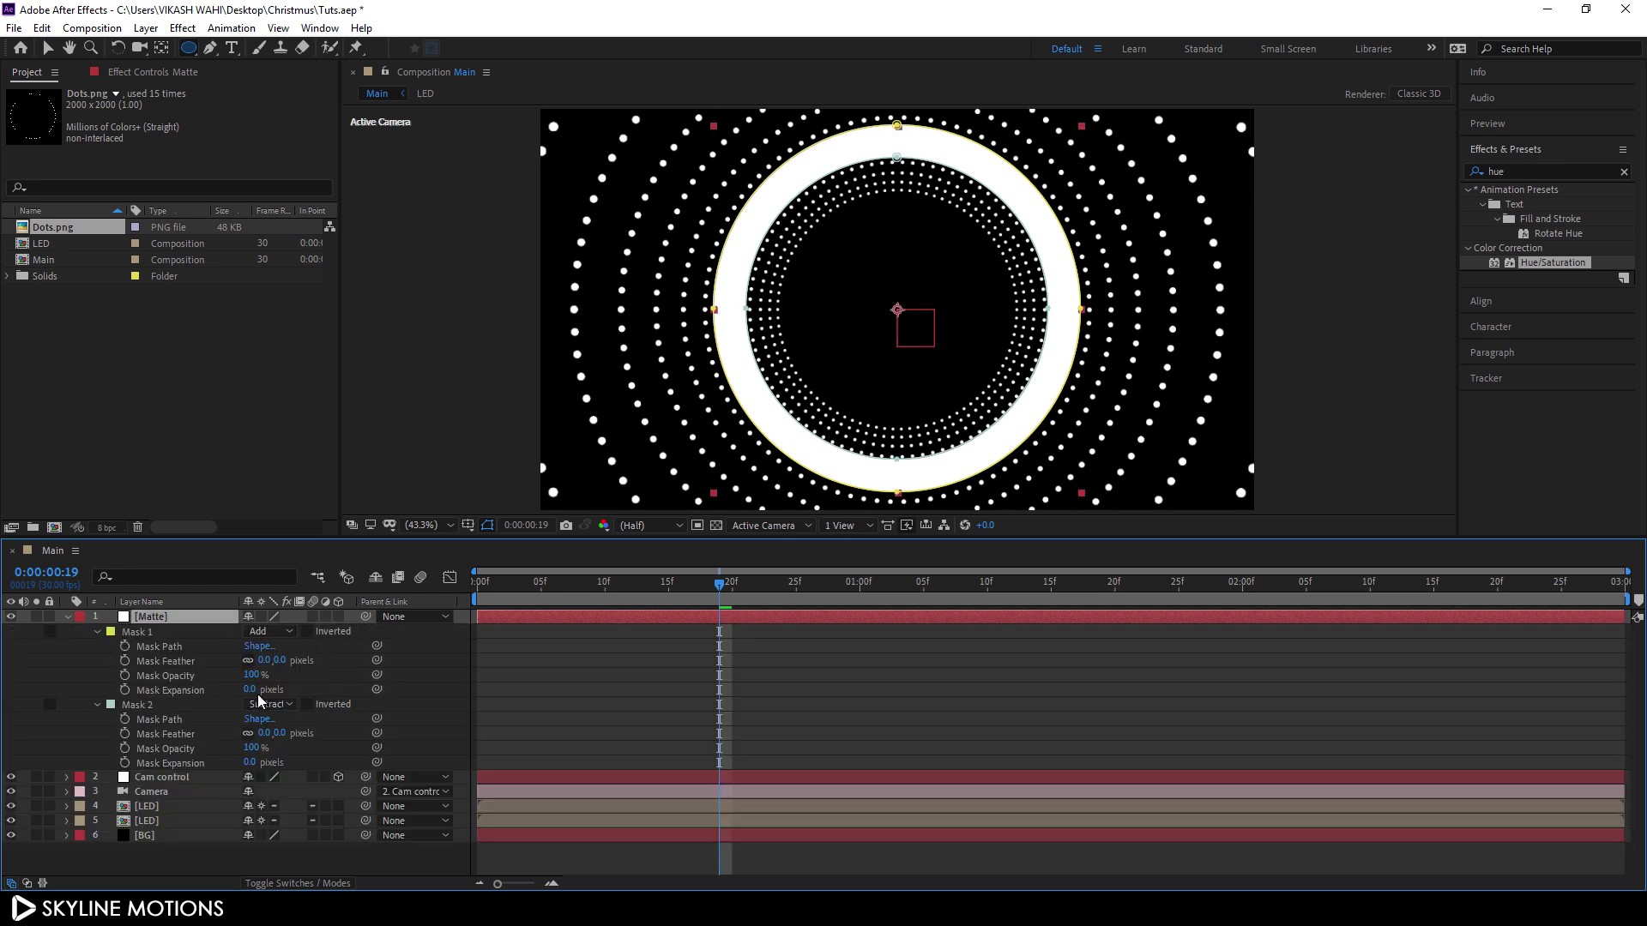
{"action": "left_click", "coordinate": [146, 704]}
{"action": "left_click", "coordinate": [147, 635], "text": "shift"}
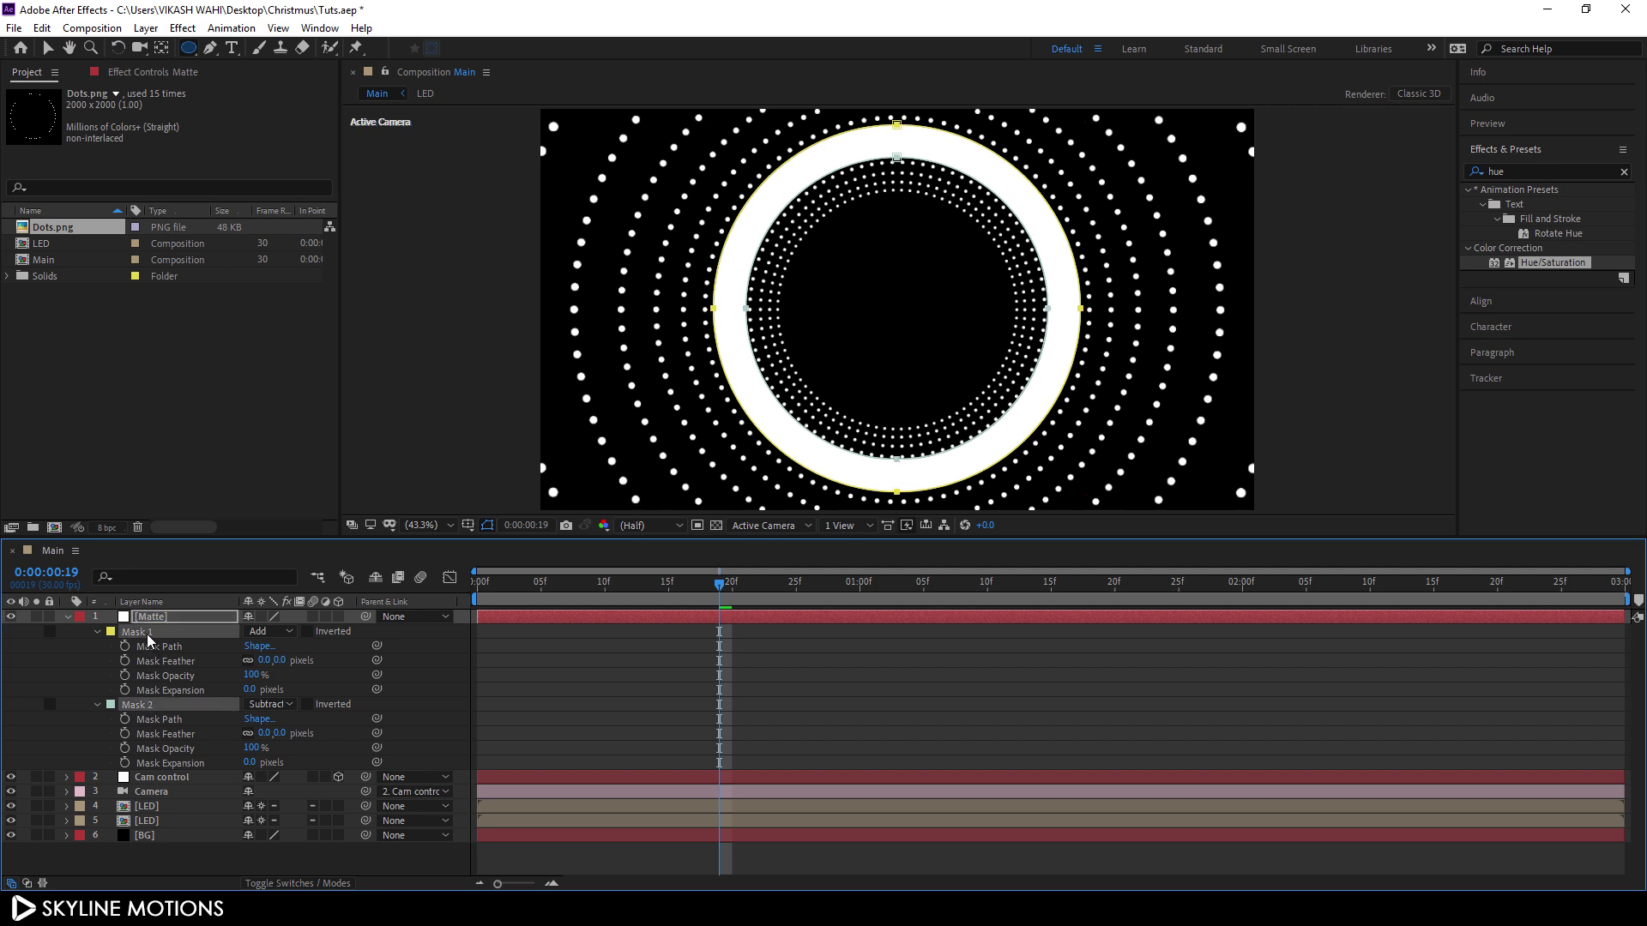
{"action": "left_click", "coordinate": [283, 661]}
{"action": "type", "text": "60"}
{"action": "key", "text": "Return"}
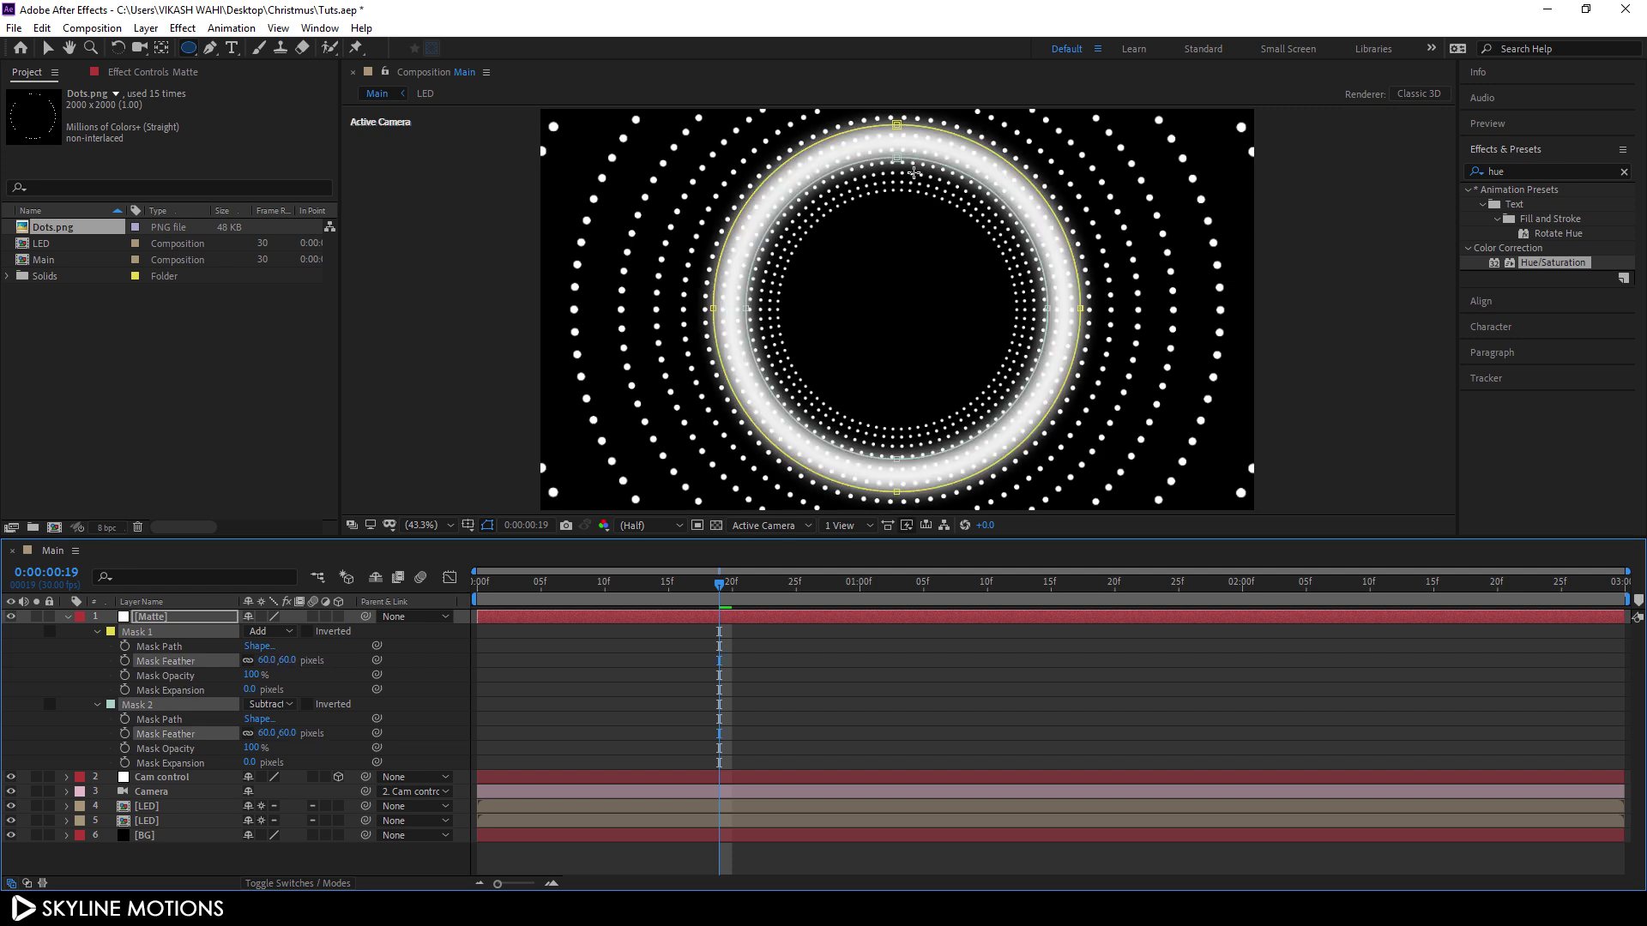
{"action": "left_click", "coordinate": [67, 620]}
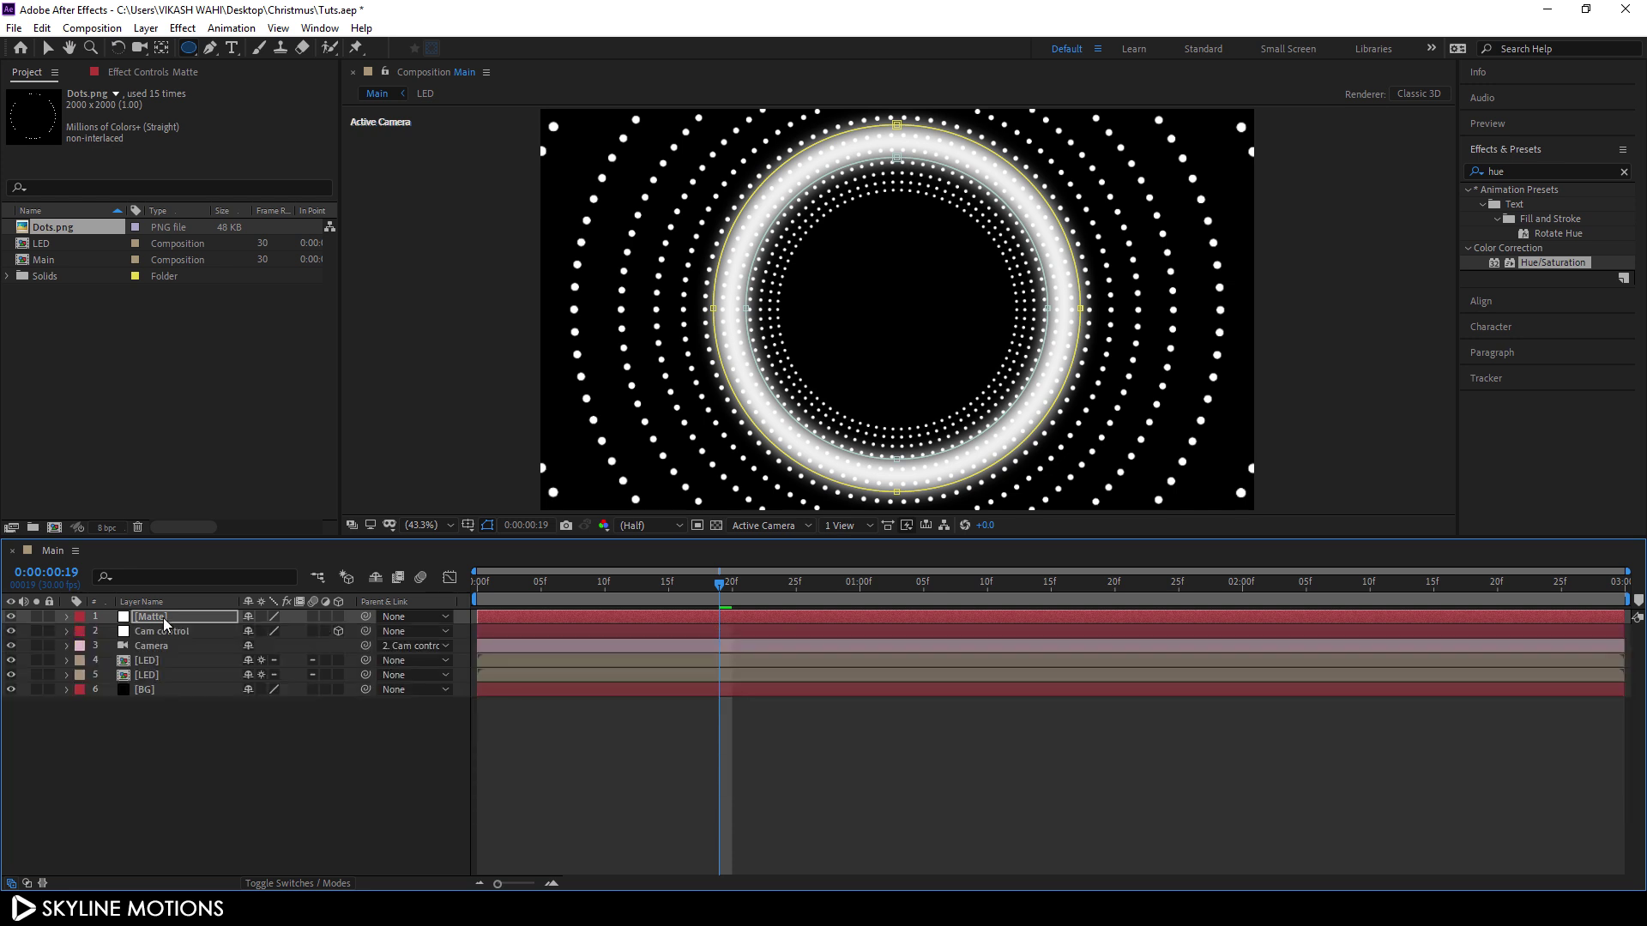
Set the Matte layer's Scale to 50% at 0:00:00:00 and turn on its keyframing
{"action": "left_click", "coordinate": [163, 617]}
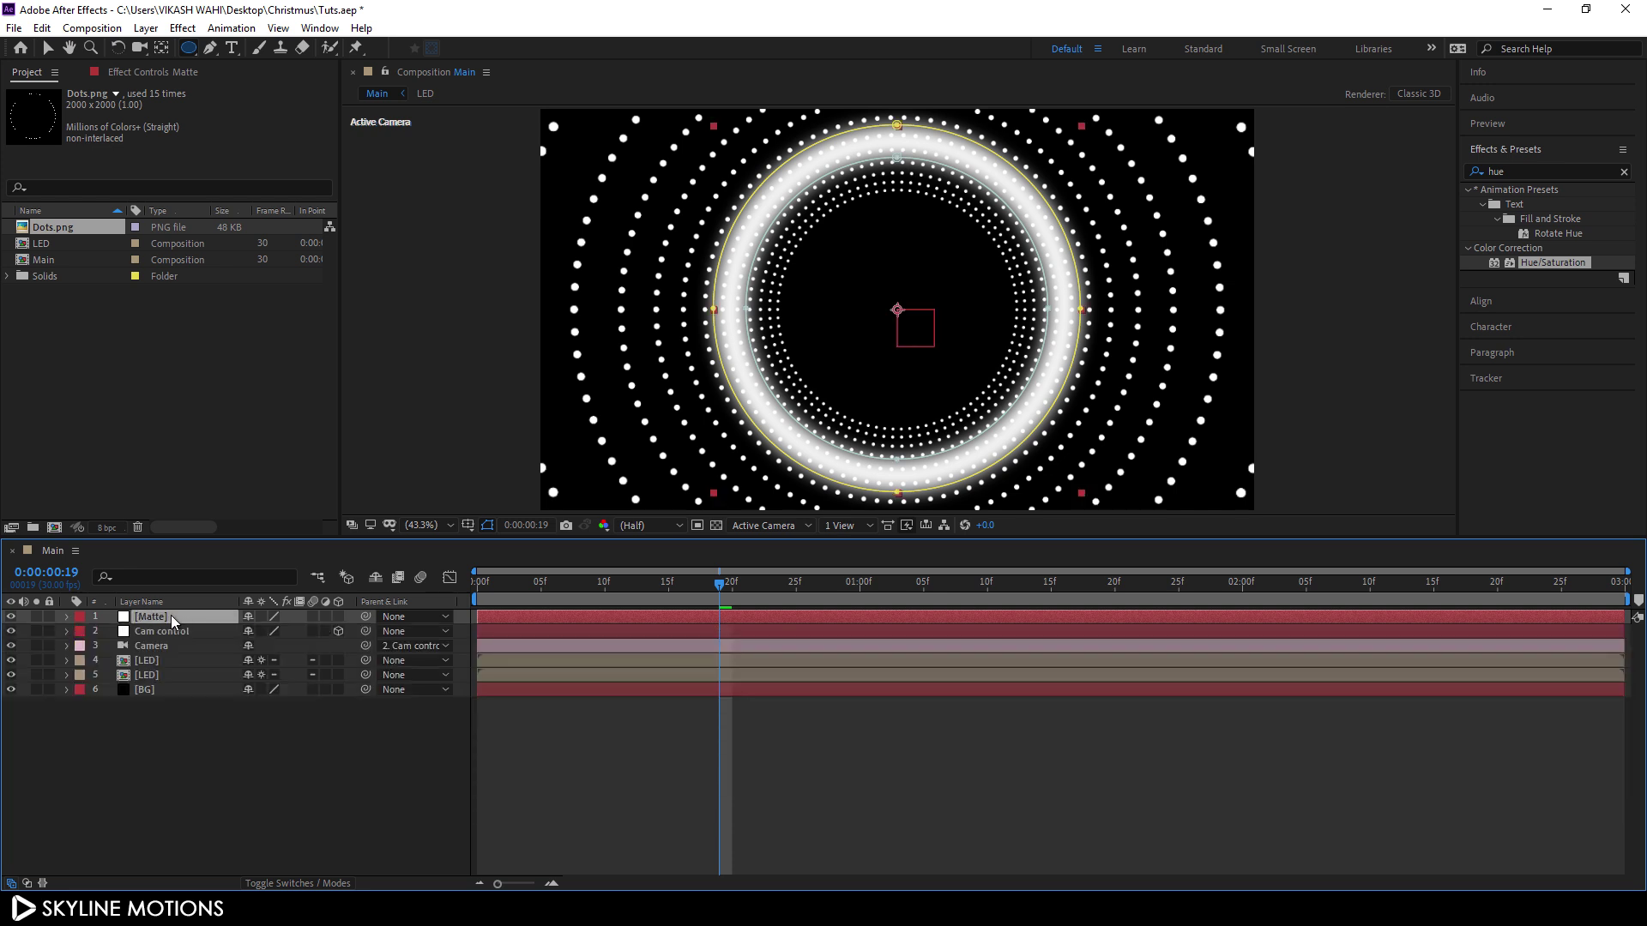
{"action": "left_click_drag", "start_coordinate": [719, 588], "coordinate": [460, 600]}
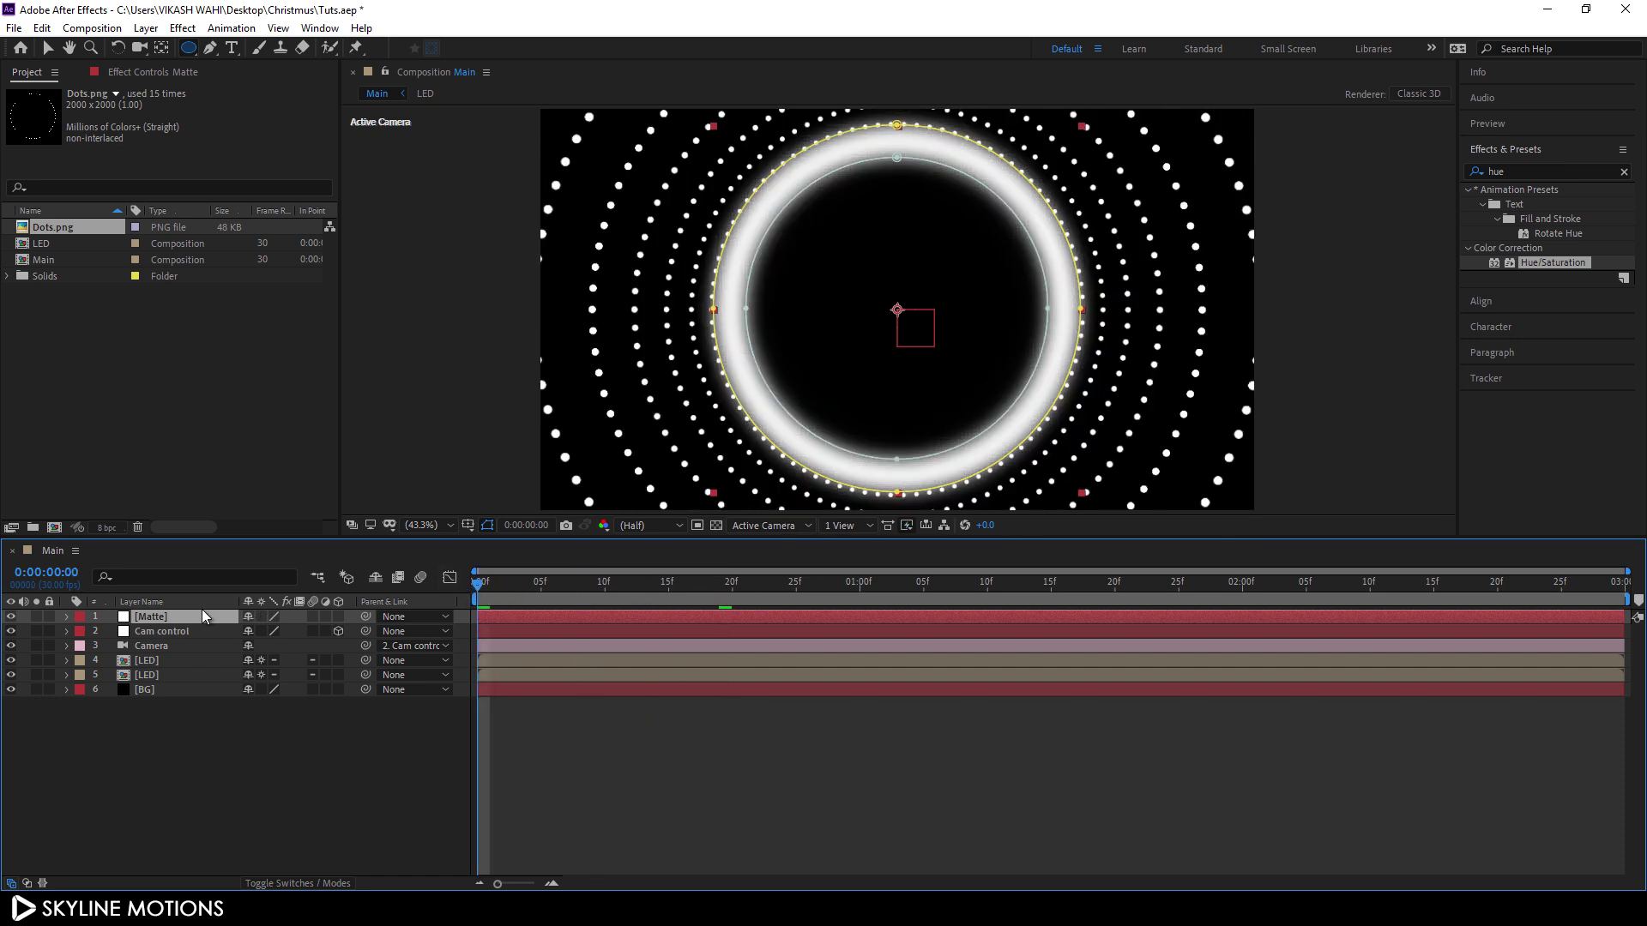
{"action": "key", "text": "s"}
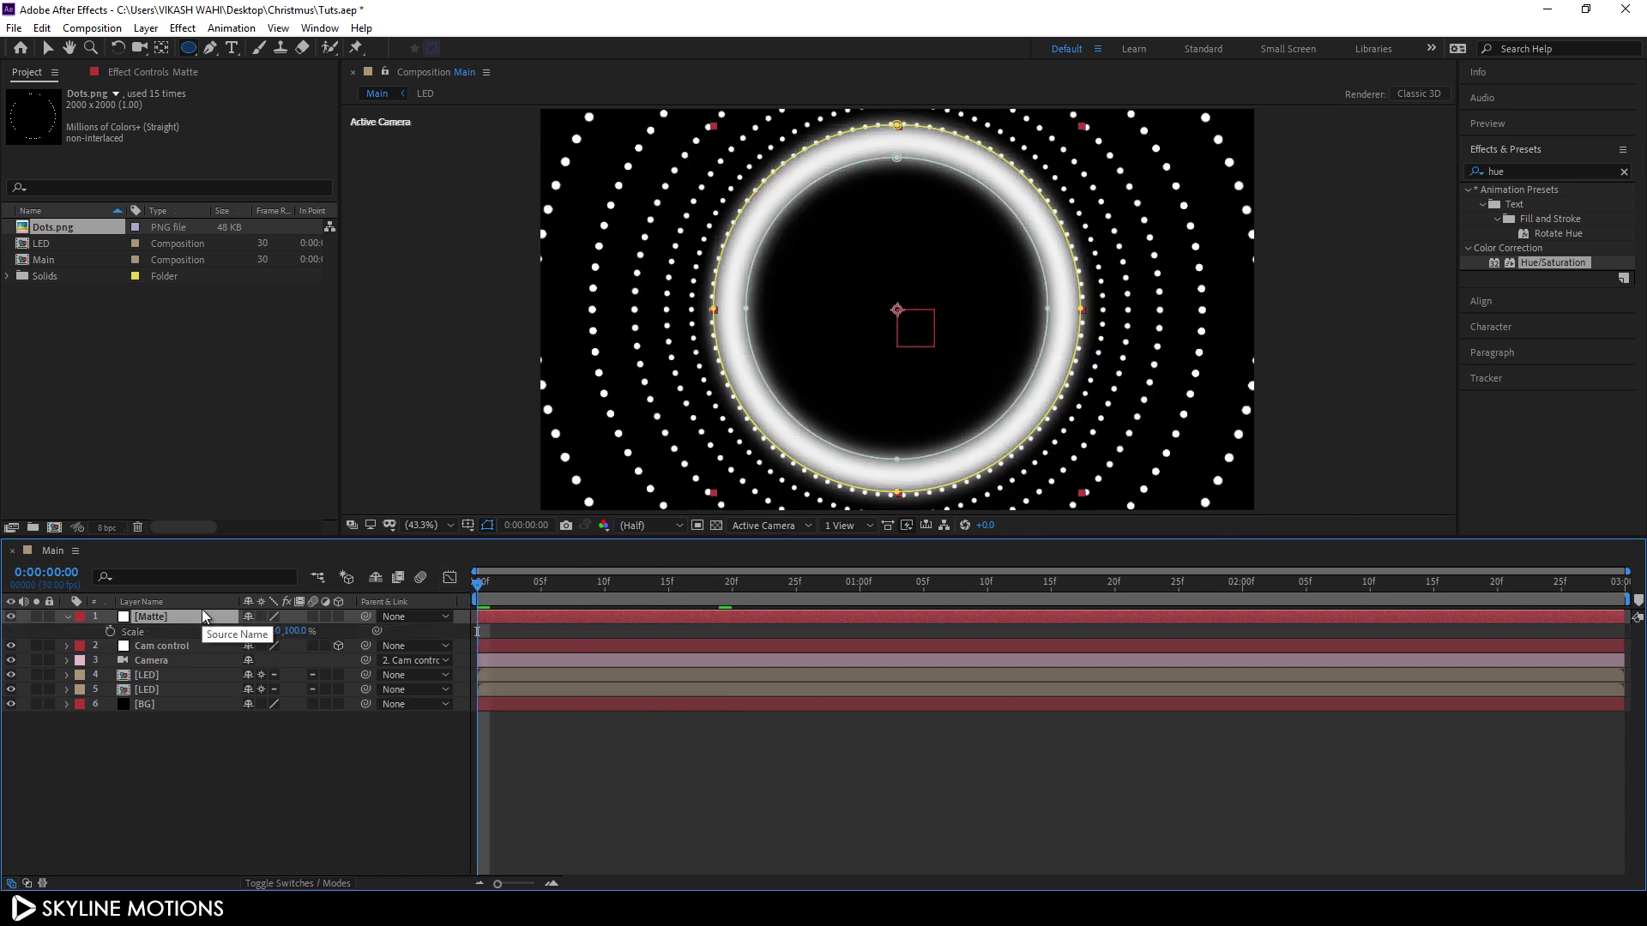
{"action": "left_click_drag", "start_coordinate": [299, 636], "coordinate": [263, 634]}
{"action": "left_click", "coordinate": [290, 633]}
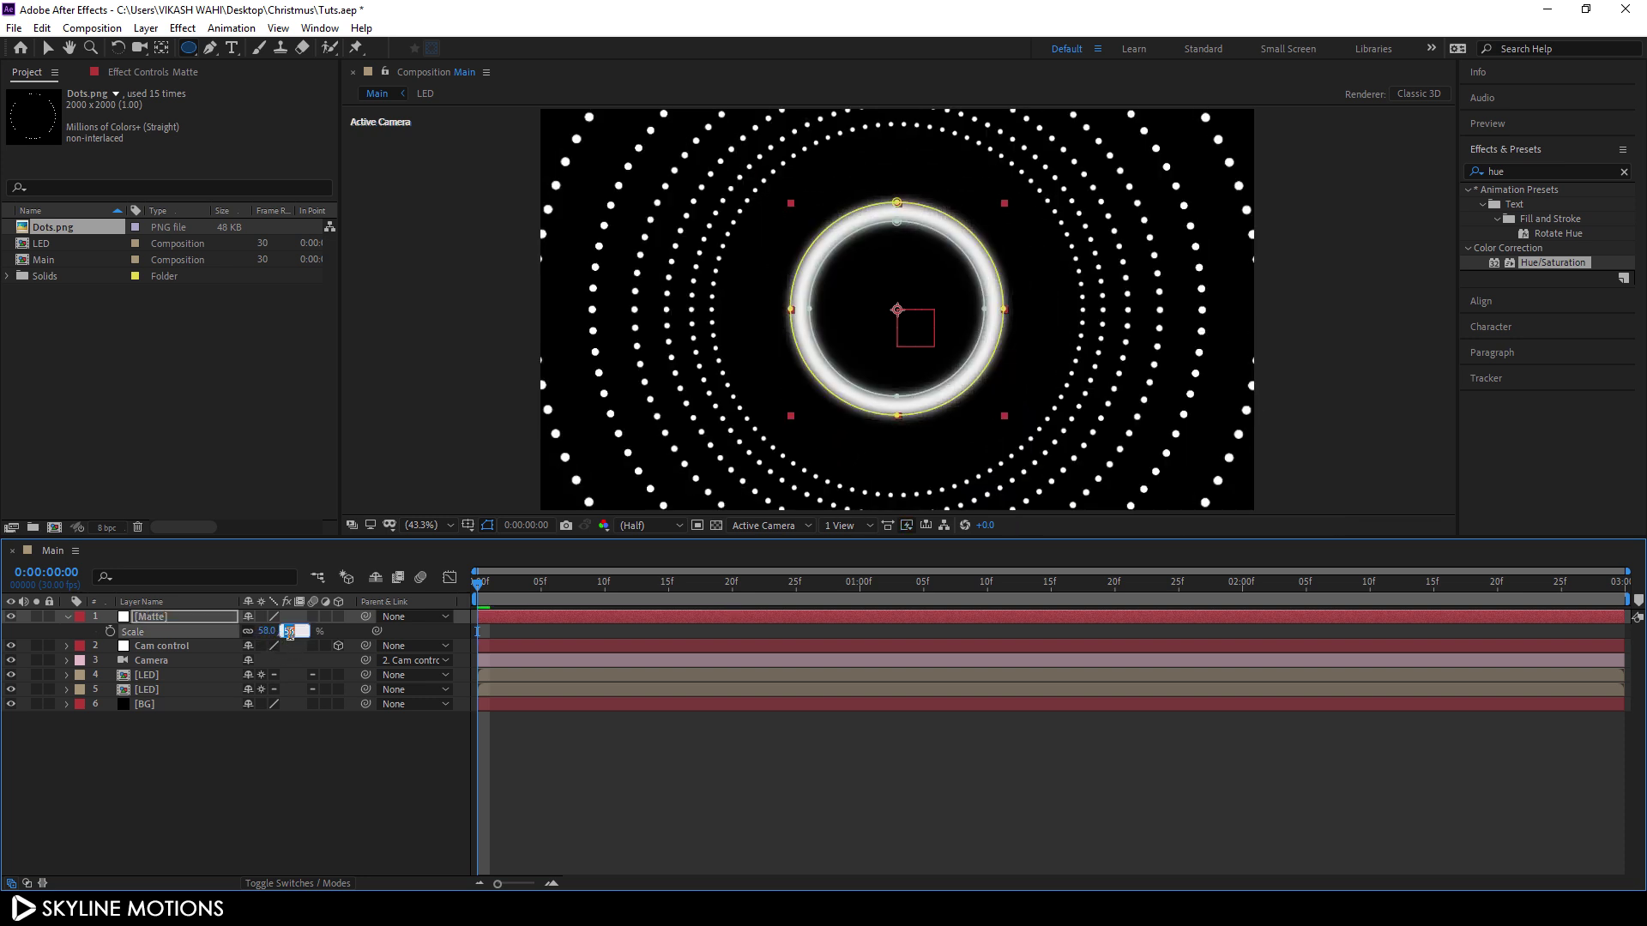
{"action": "type", "text": "50"}
{"action": "key", "text": "Return"}
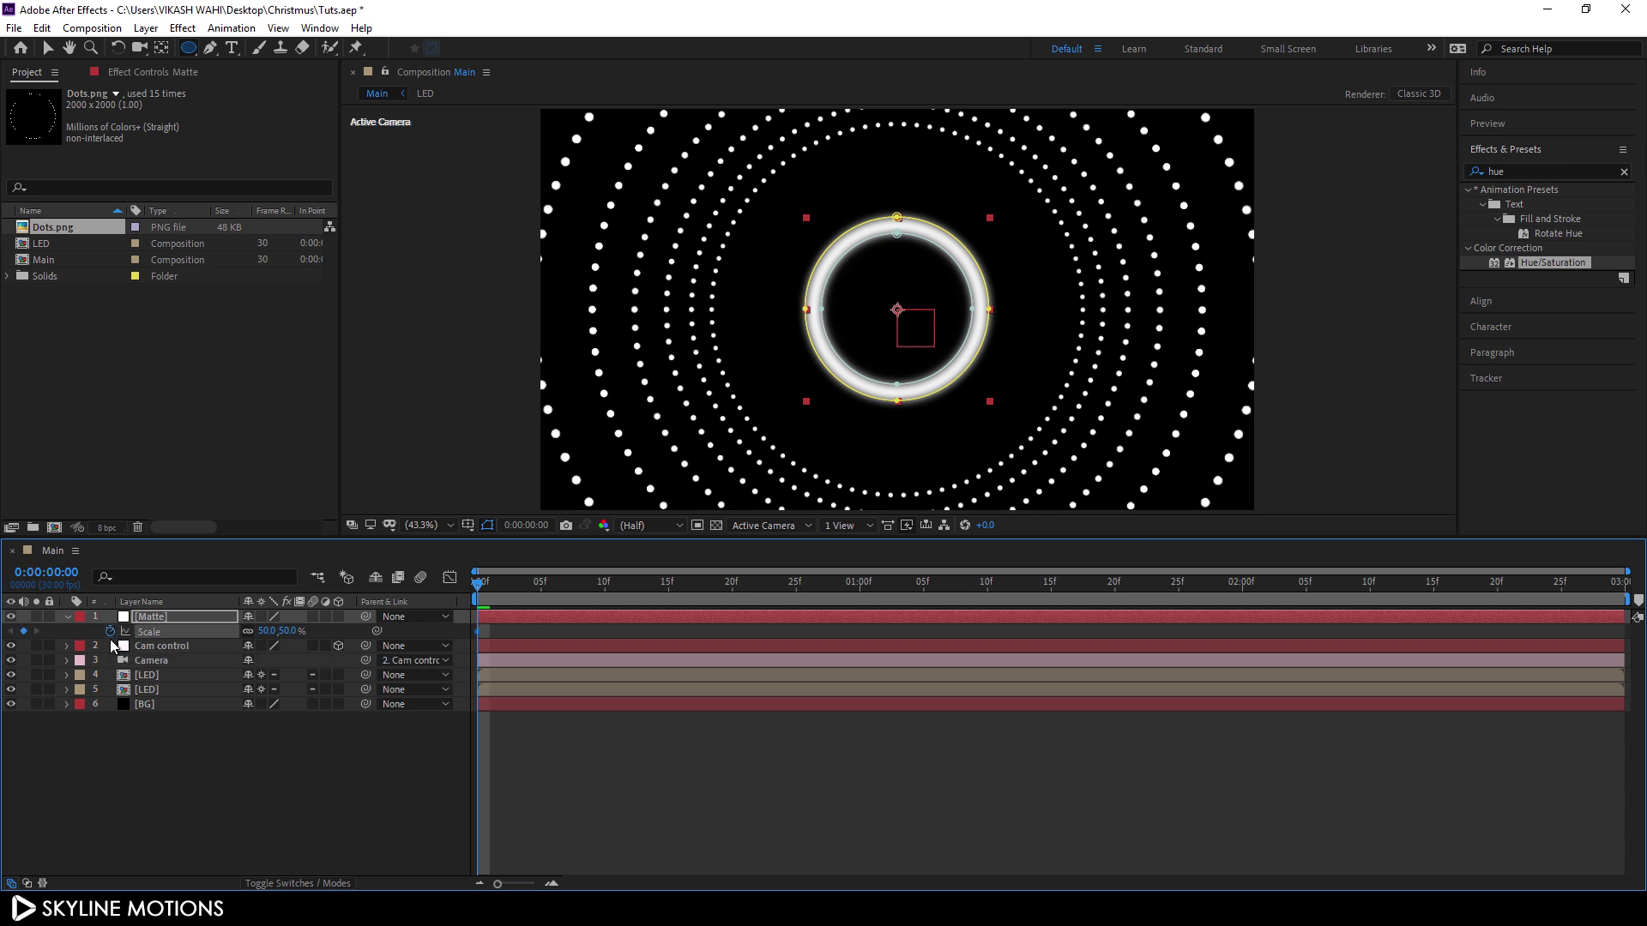
Add a Scale keyframe of 200% to the Matte layer at 0:00:01:00
{"action": "left_click_drag", "start_coordinate": [799, 583], "coordinate": [860, 592]}
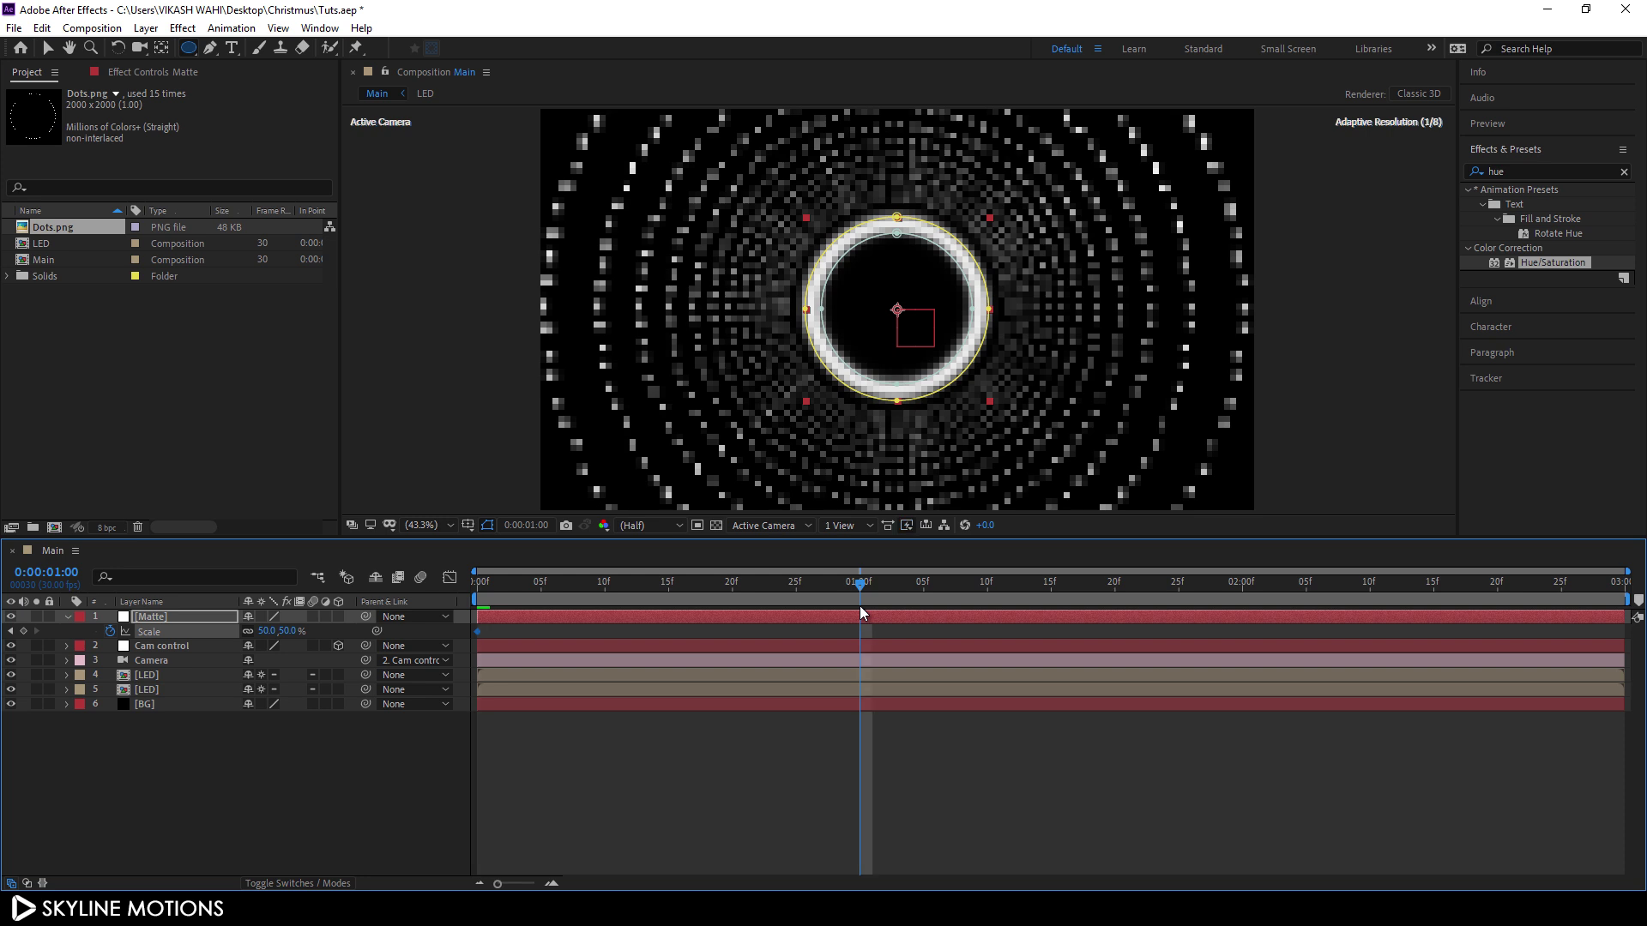
{"action": "left_click_drag", "start_coordinate": [291, 635], "coordinate": [435, 644]}
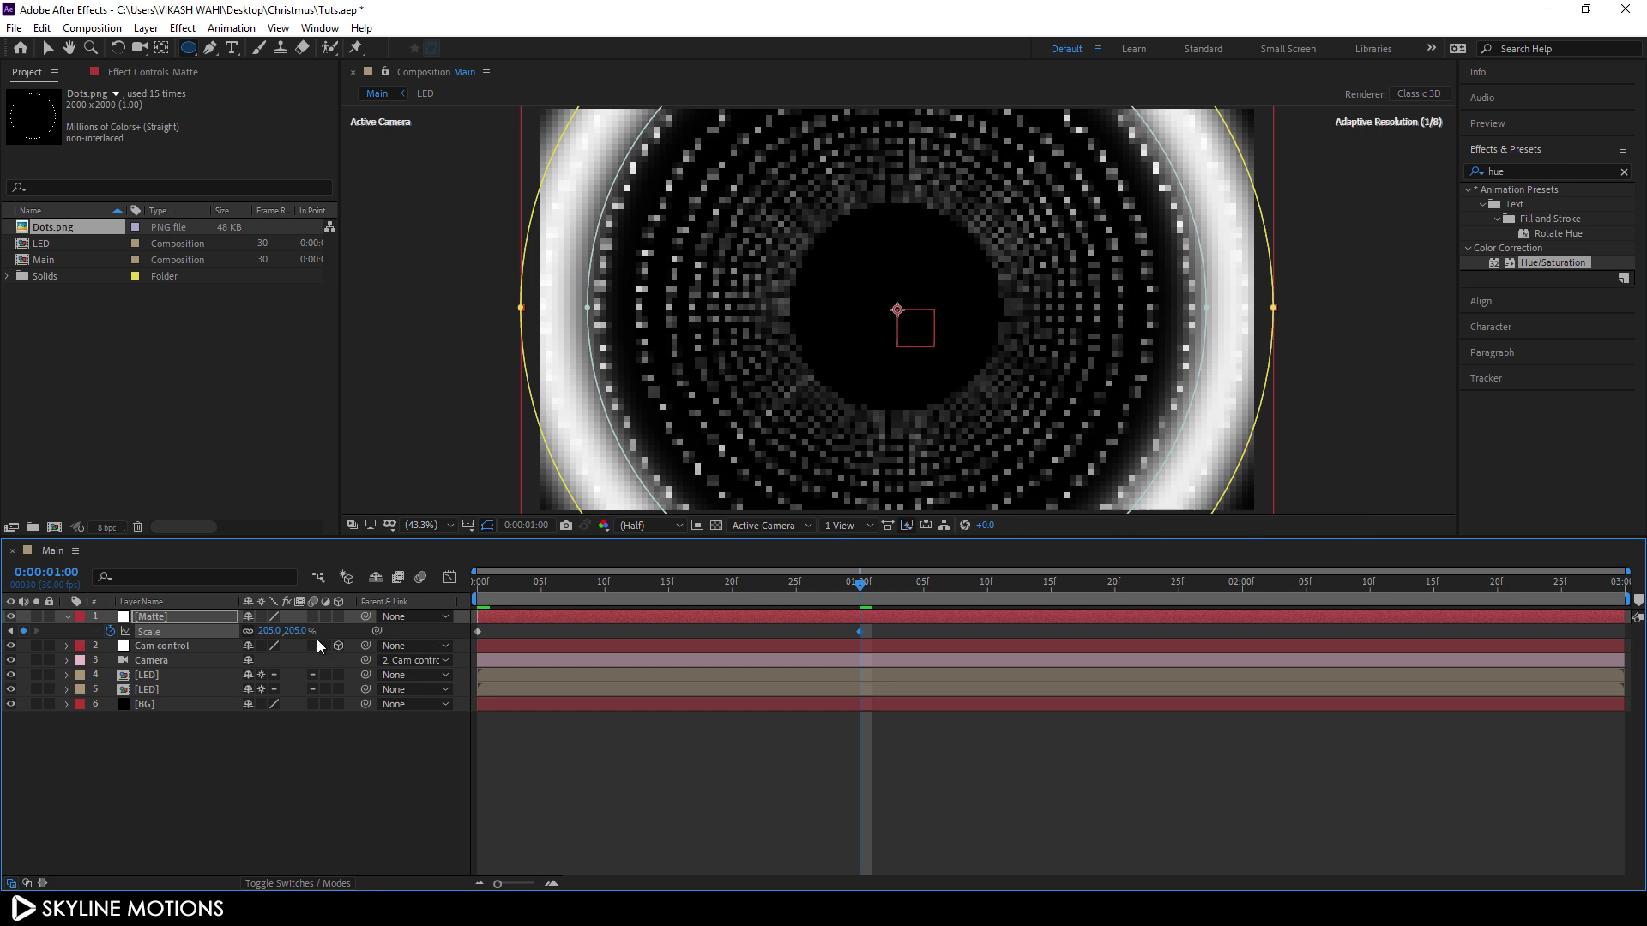
{"action": "left_click", "coordinate": [299, 631]}
{"action": "type", "text": "200"}
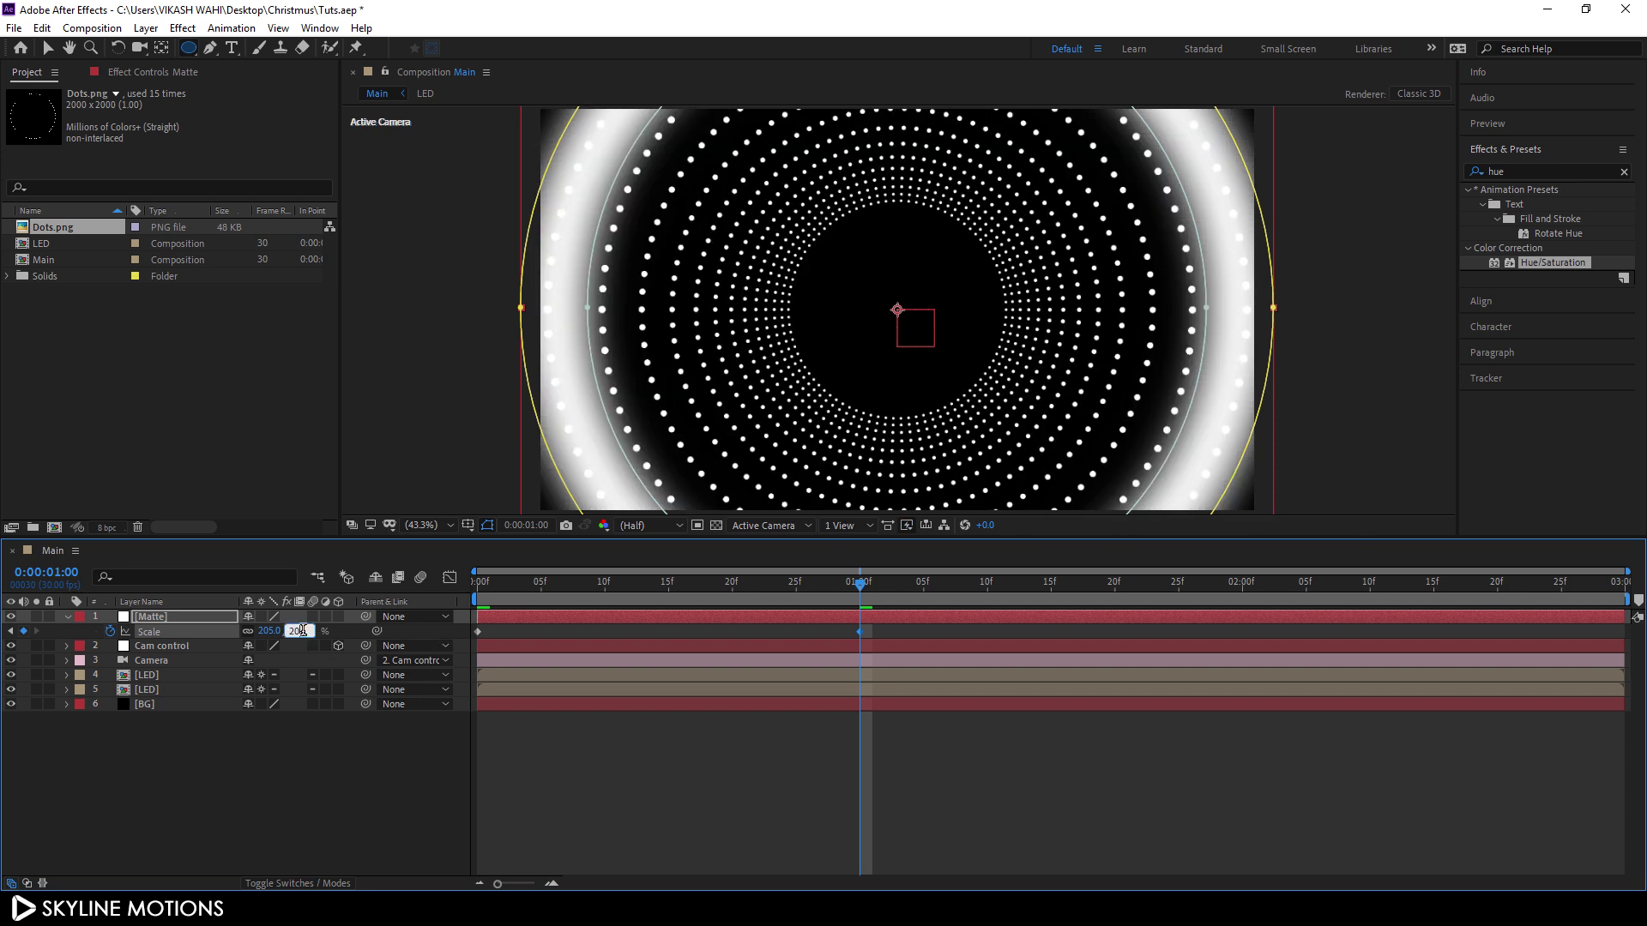
{"action": "key", "text": "Return"}
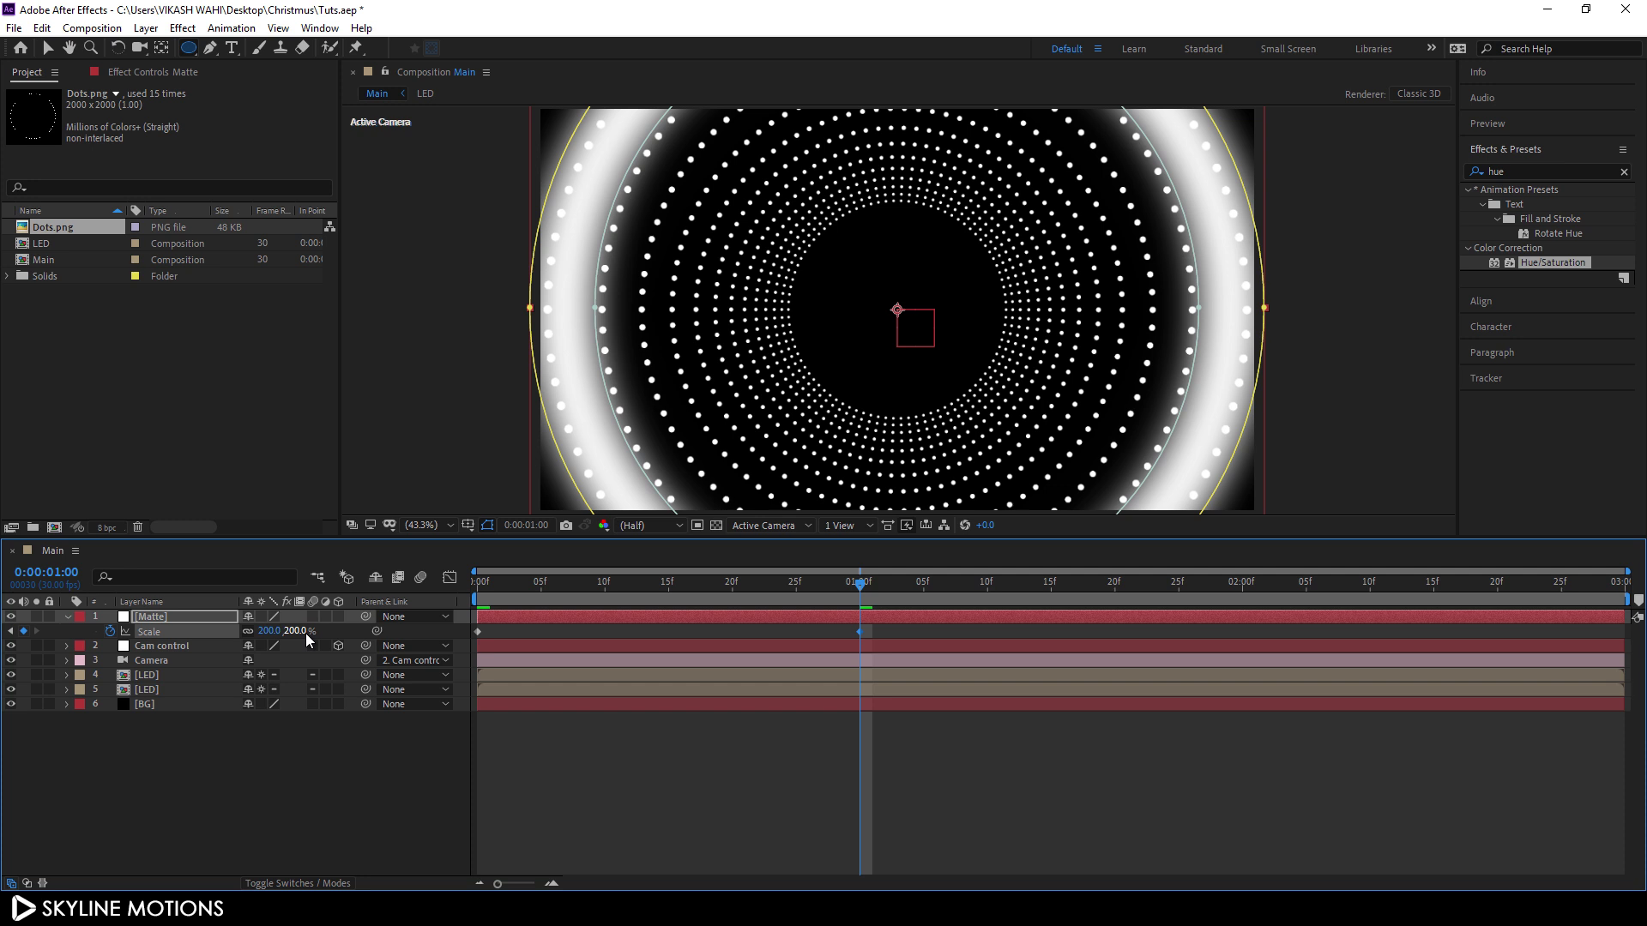
Add a Scale keyframe of 50% to the Matte layer one frame further, at 0:00:01:01
{"action": "key", "text": "Page_Down"}
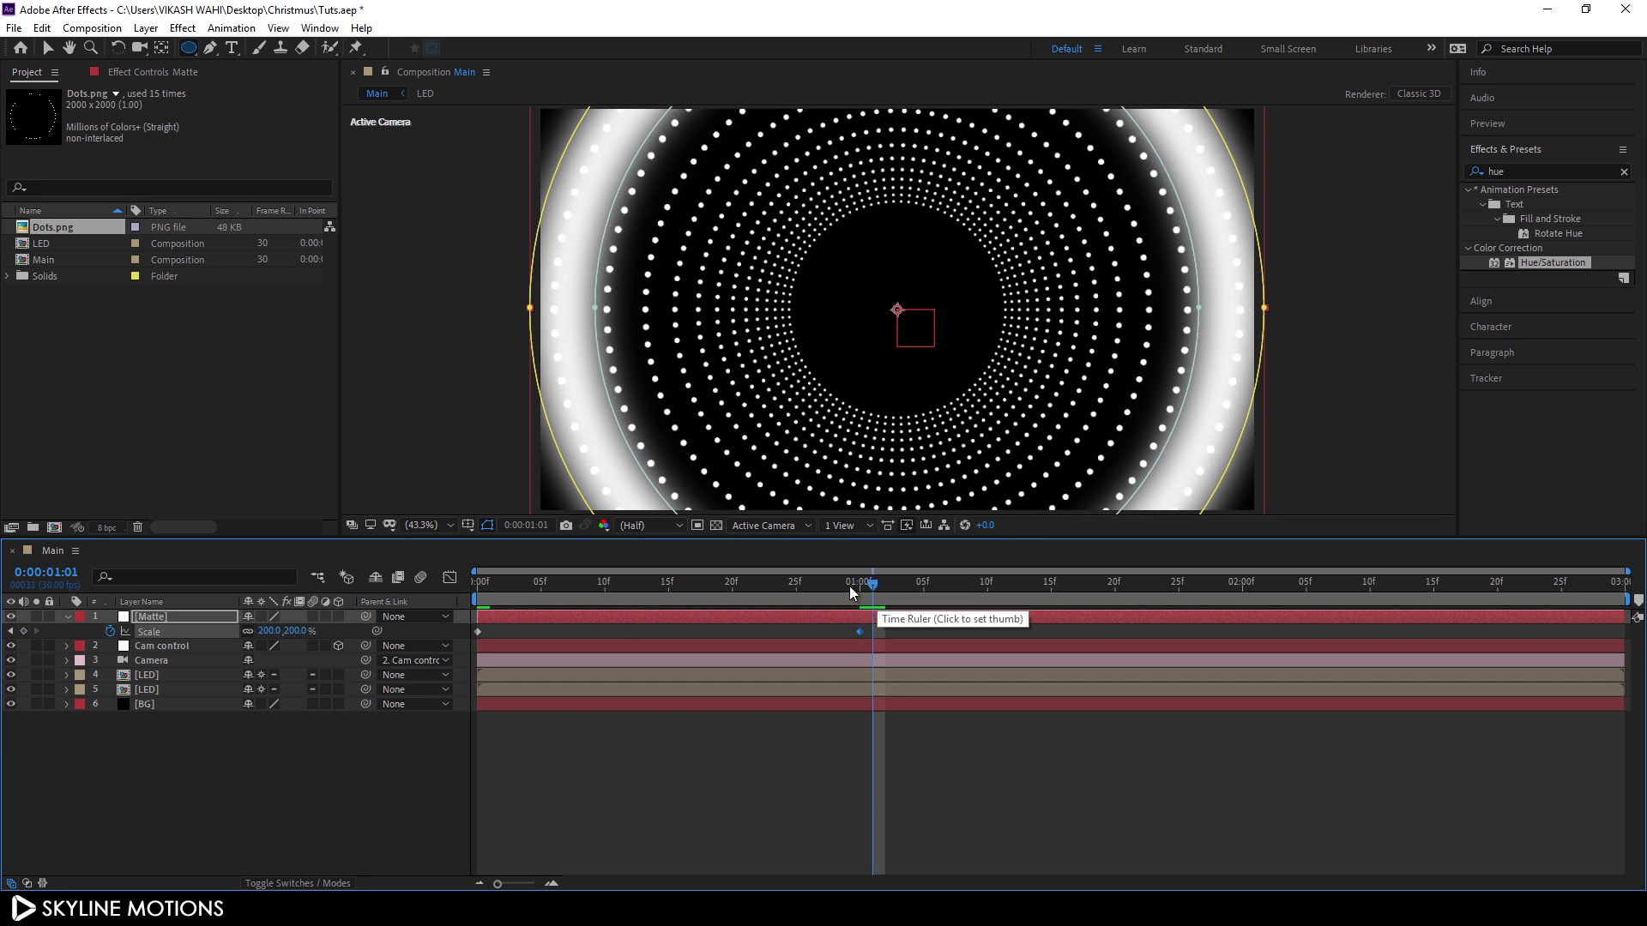
{"action": "left_click", "coordinate": [299, 631]}
{"action": "type", "text": "50"}
{"action": "key", "text": "Return"}
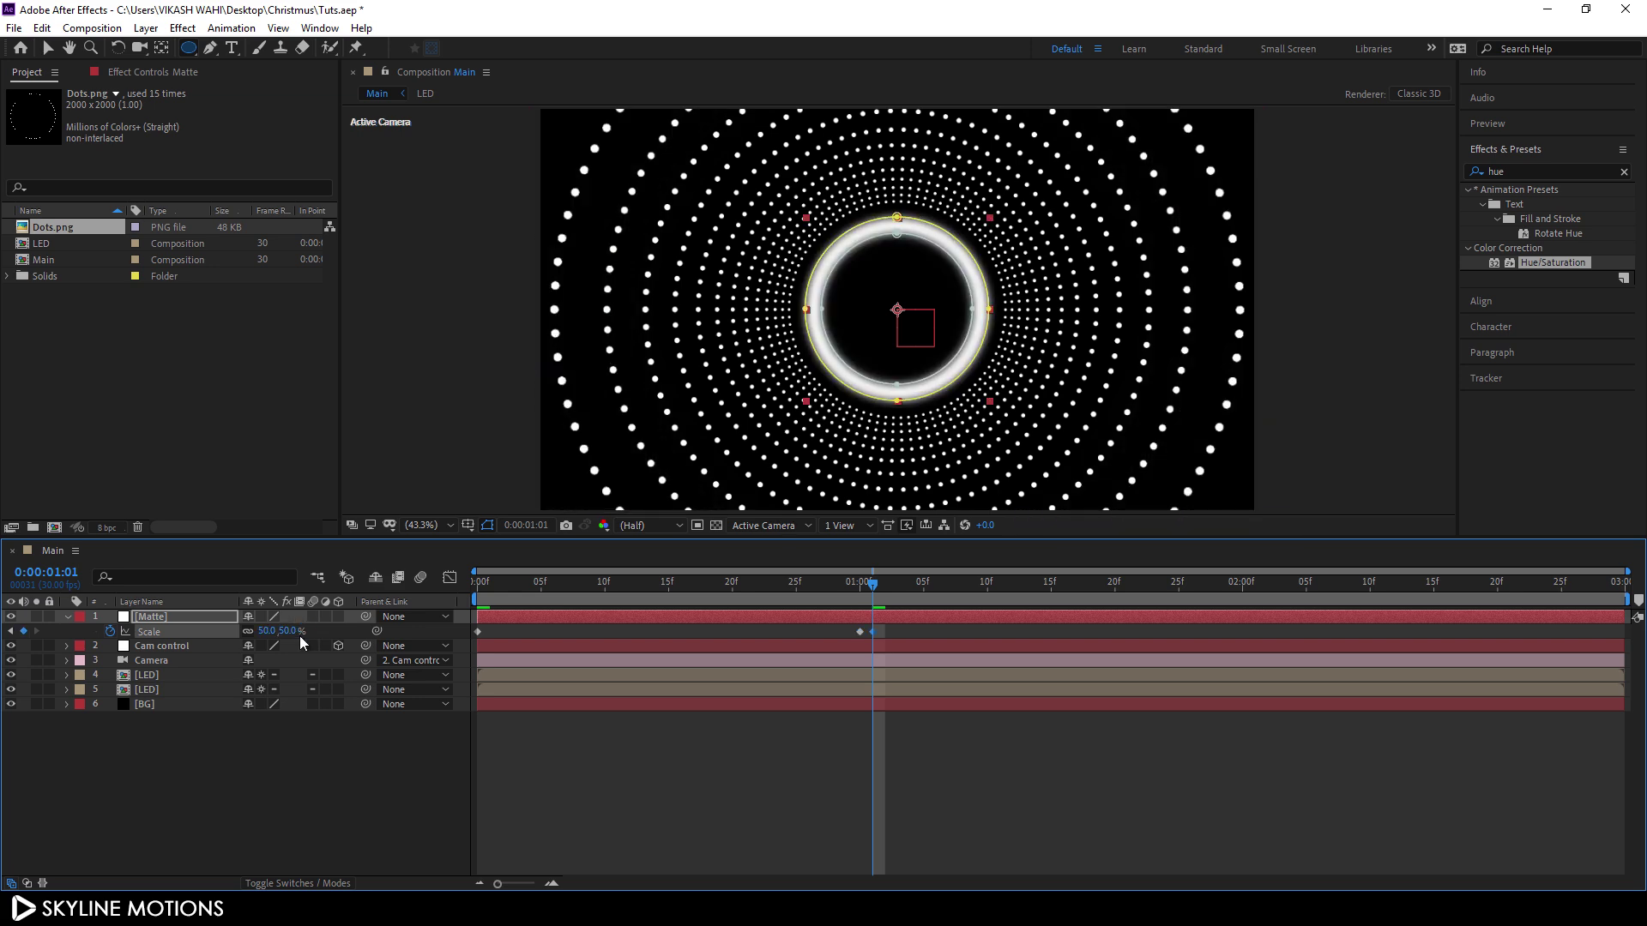
Add a Scale keyframe of 200% to the Matte layer at 0:00:02:00
{"action": "left_click_drag", "start_coordinate": [964, 585], "coordinate": [1242, 603]}
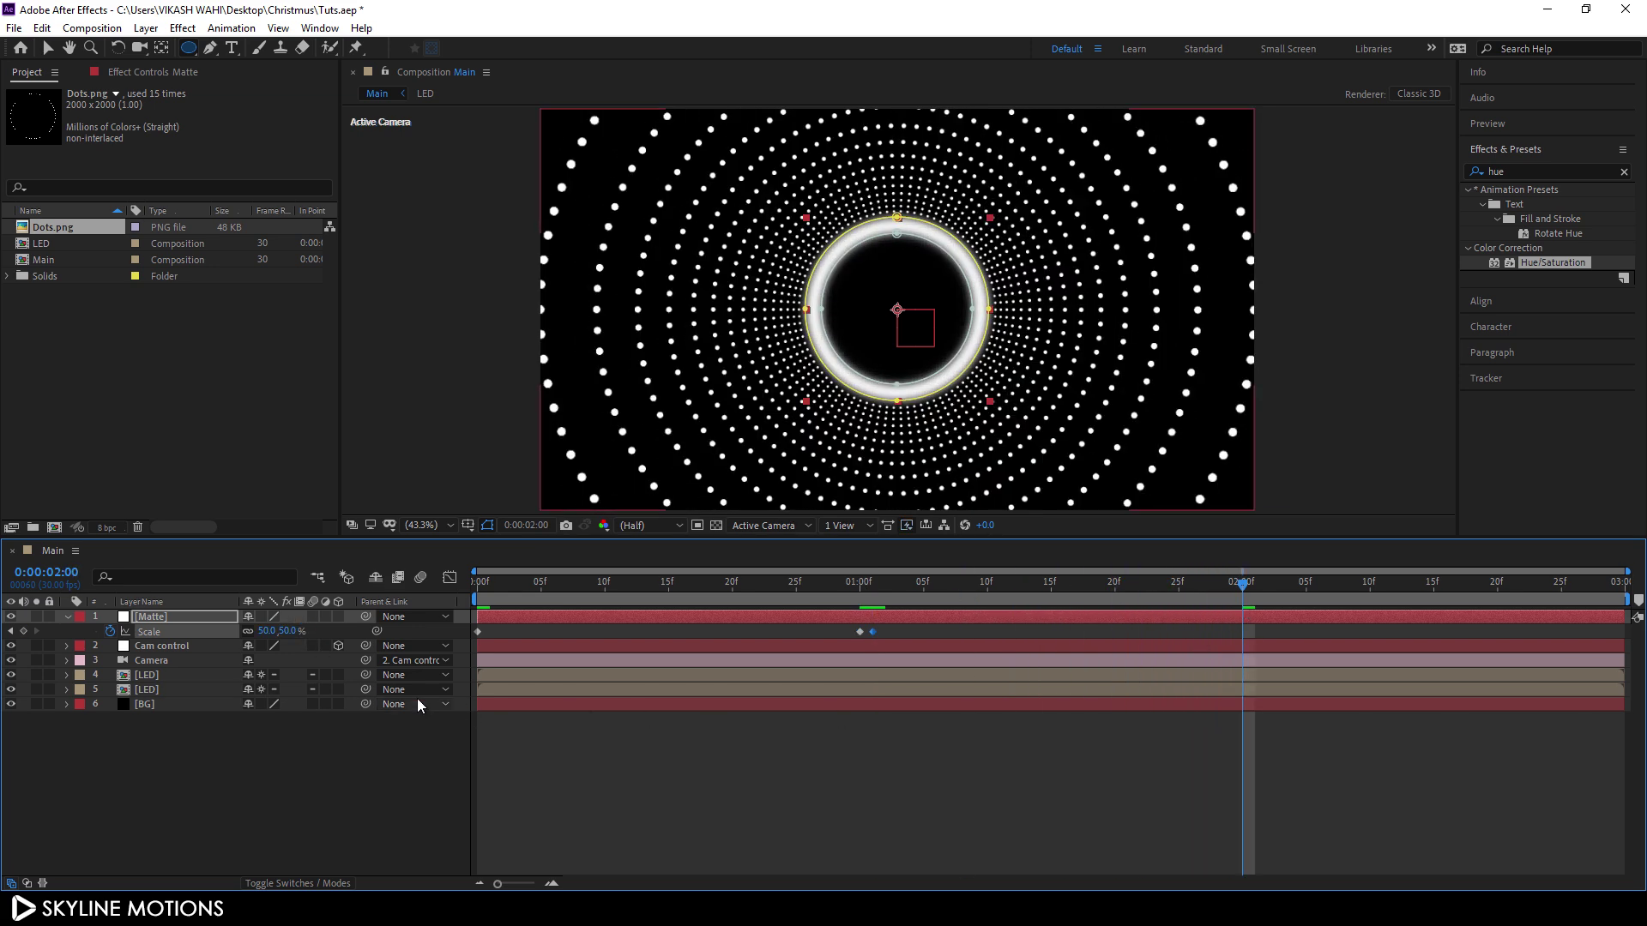
{"action": "left_click", "coordinate": [289, 630]}
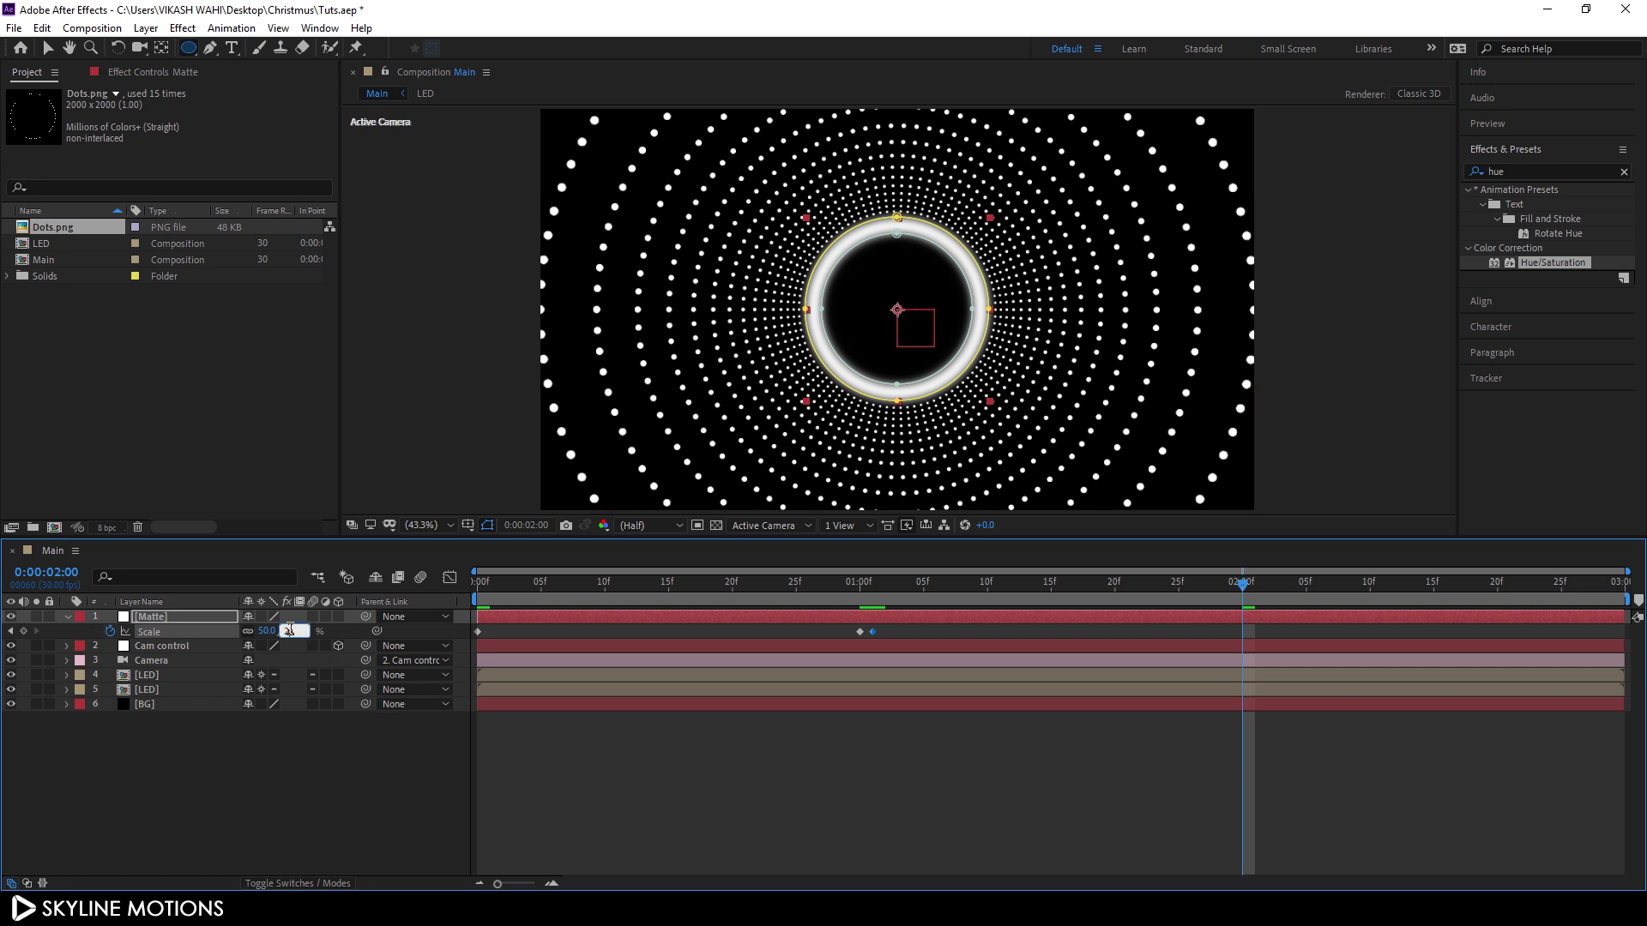
{"action": "key", "text": "Return"}
Add a Scale keyframe of 50% to the Matte layer one frame further, at 0:00:02:01
{"action": "key", "text": "Page_Down"}
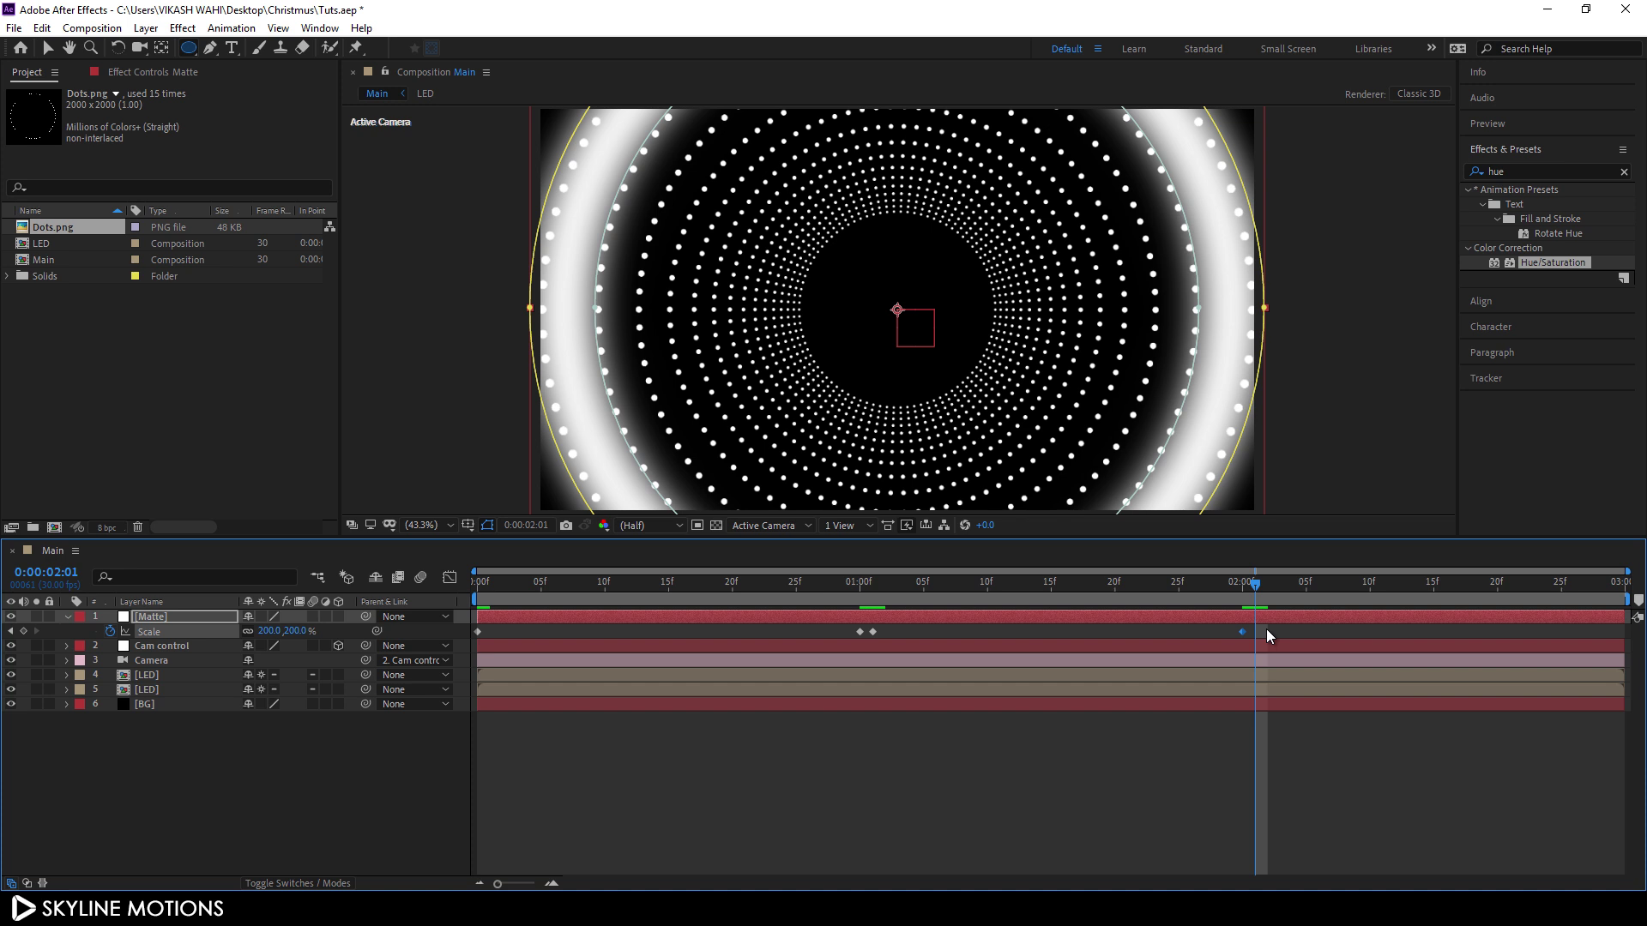
{"action": "left_click", "coordinate": [295, 632]}
{"action": "type", "text": "50"}
{"action": "key", "text": "Return"}
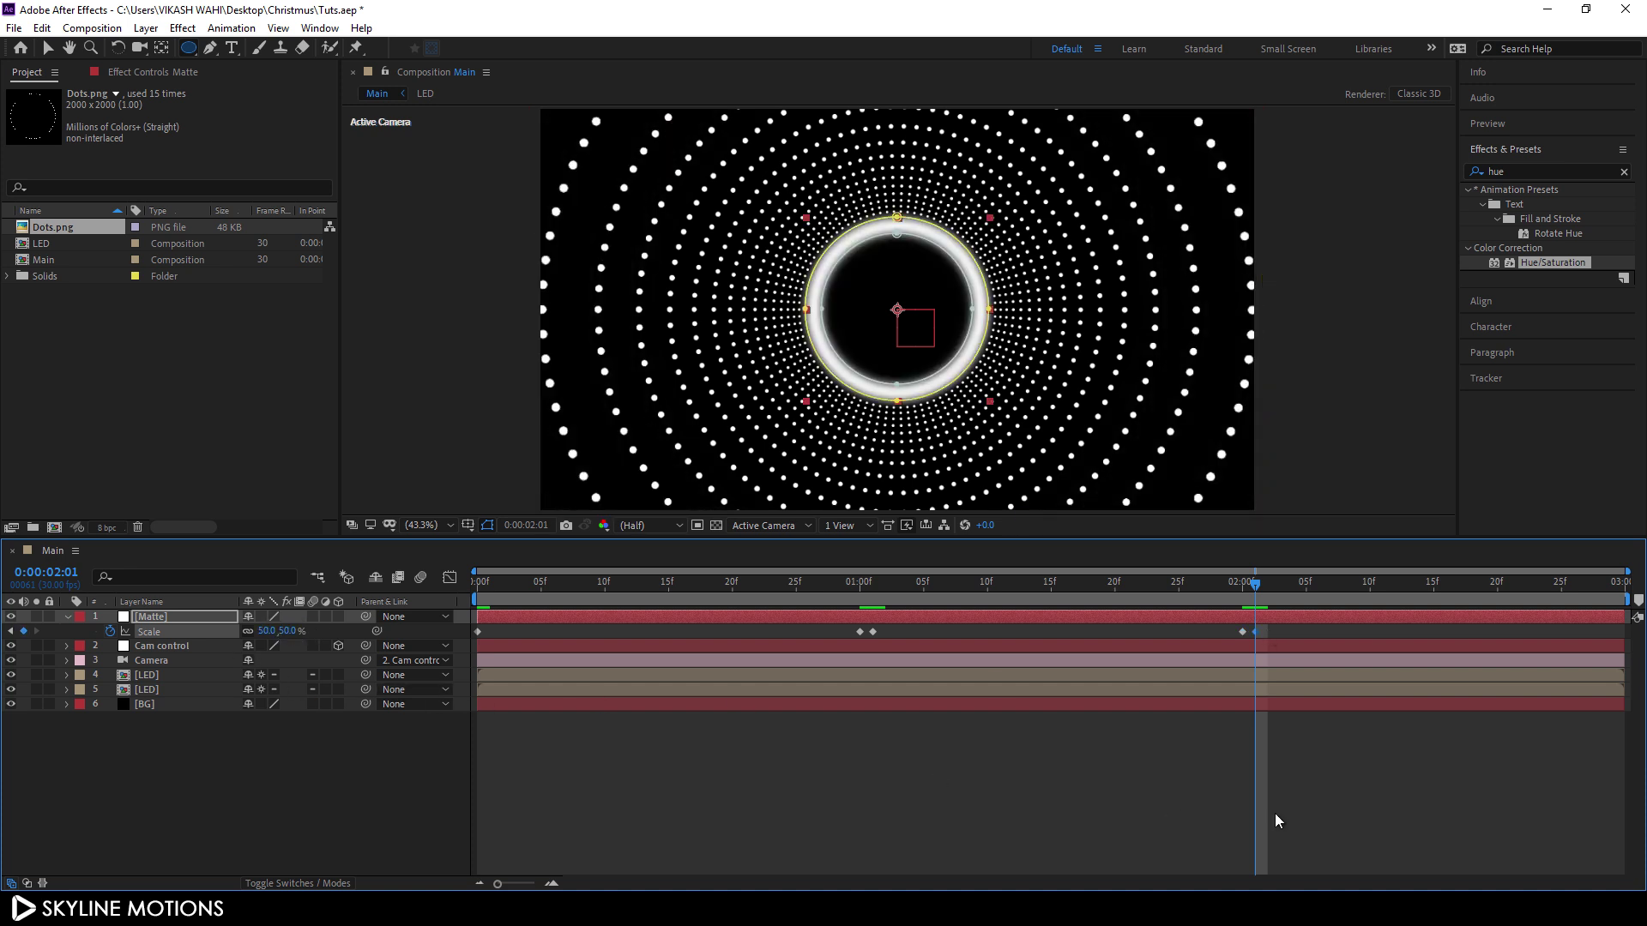
Add a Scale keyframe of 200% to the Matte layer at 0:00:02:29 and hide the mask outlines in the viewer
{"action": "left_click_drag", "start_coordinate": [1316, 594], "coordinate": [1614, 592]}
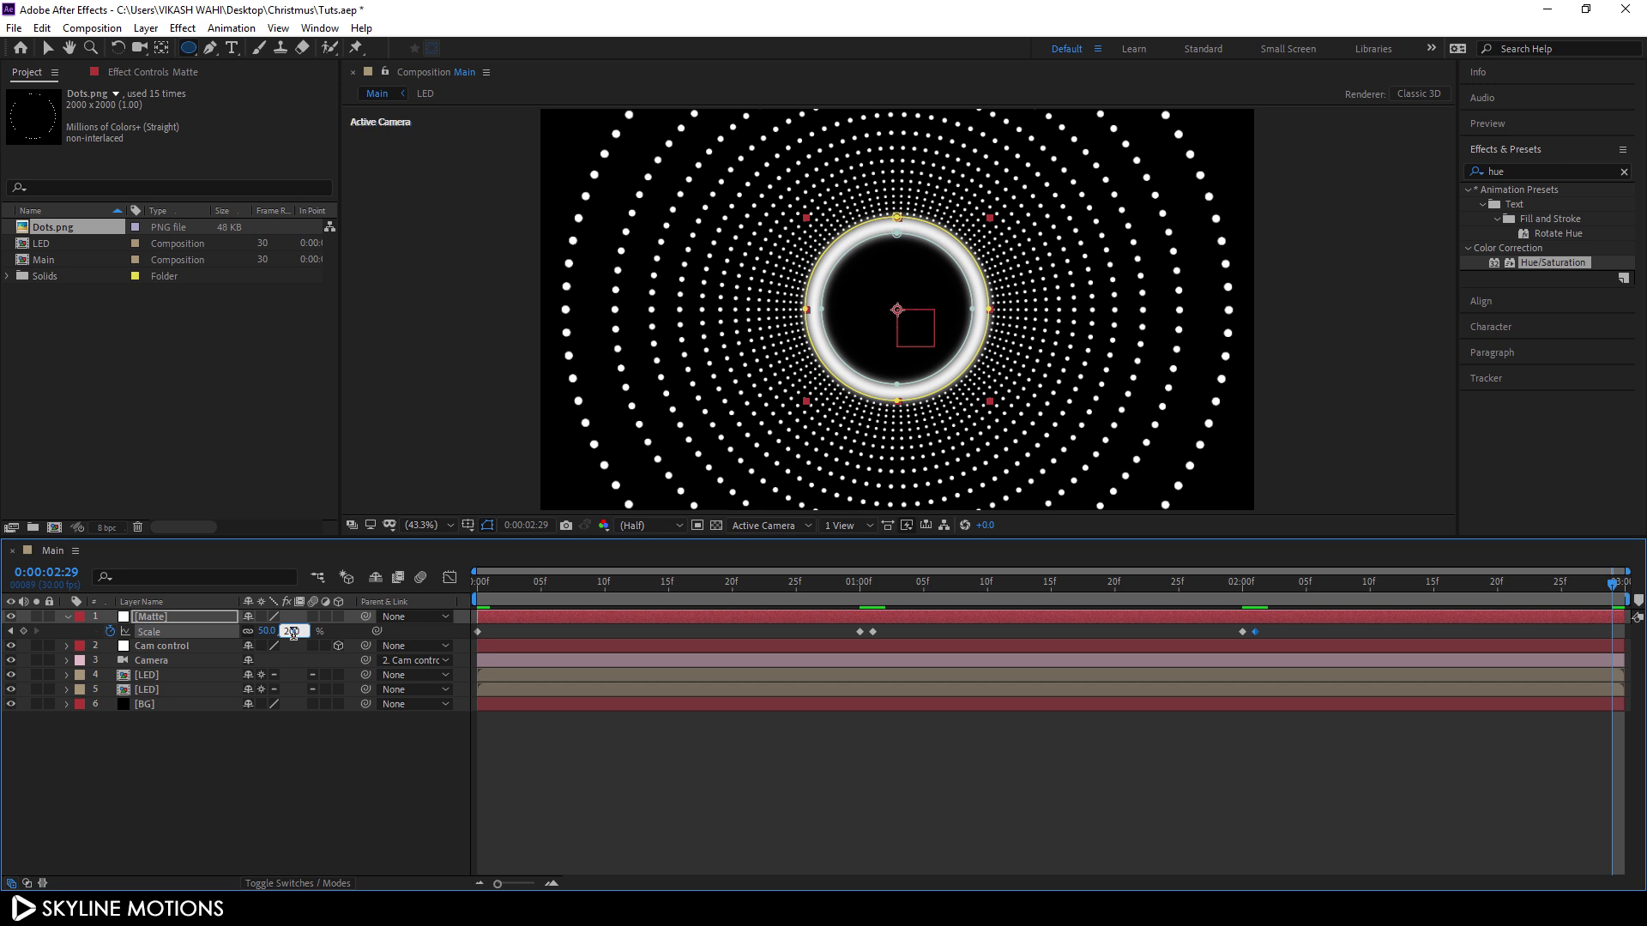
{"action": "key", "text": "Return"}
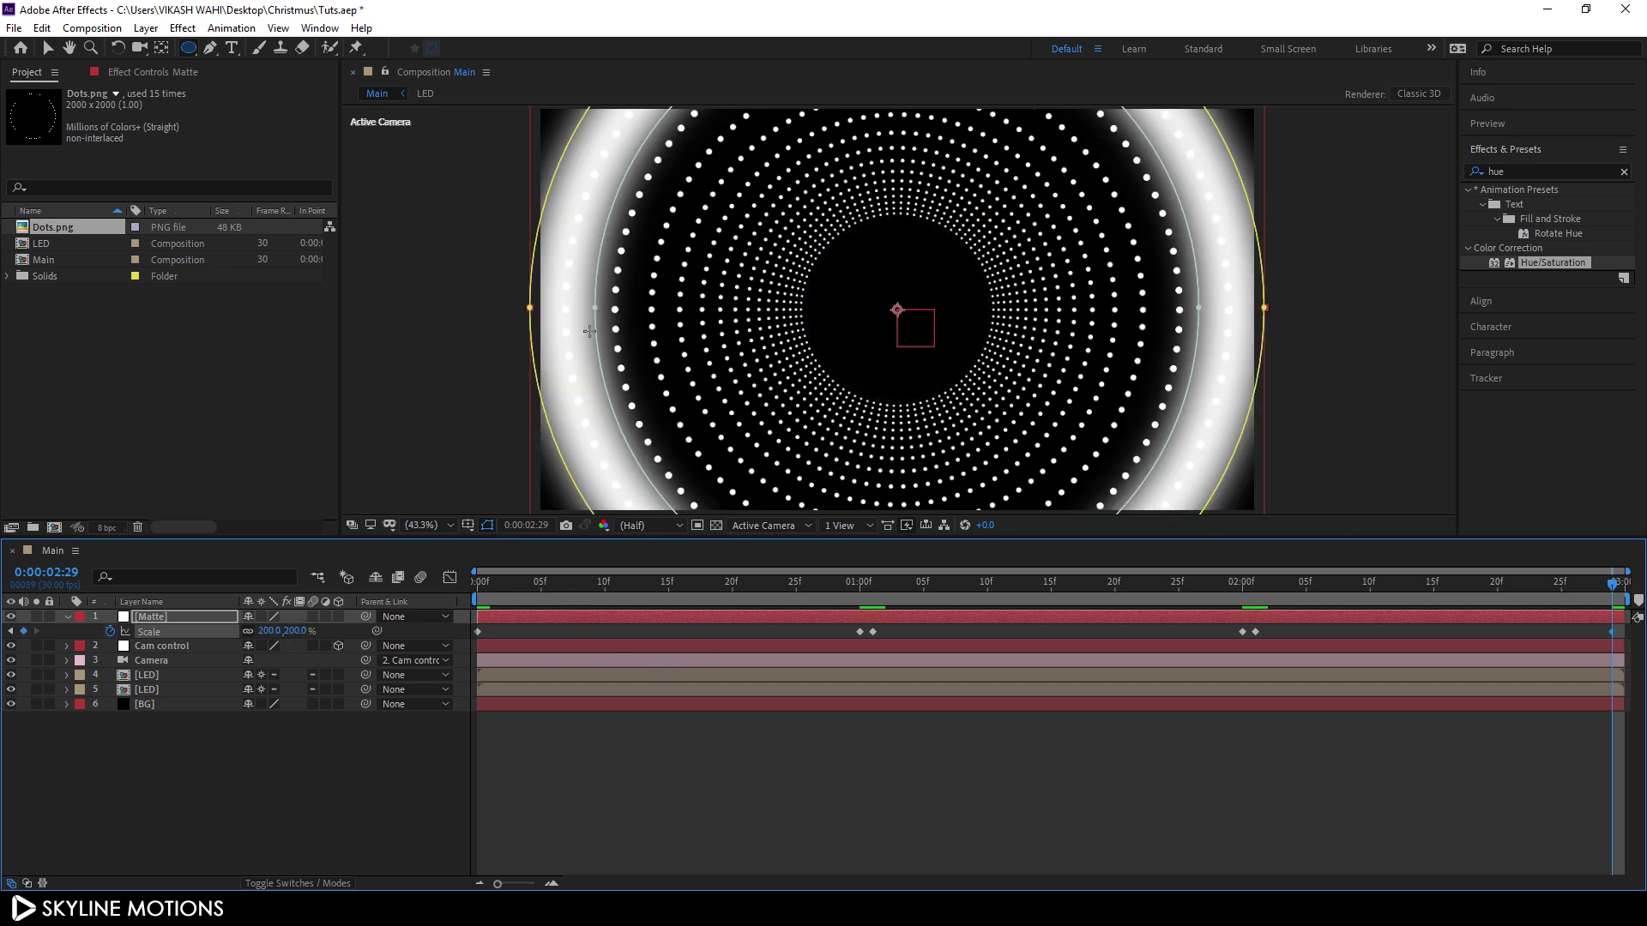
{"action": "left_click", "coordinate": [488, 525]}
{"action": "left_click", "coordinate": [567, 582]}
{"action": "left_click_drag", "start_coordinate": [501, 585], "coordinate": [681, 630]}
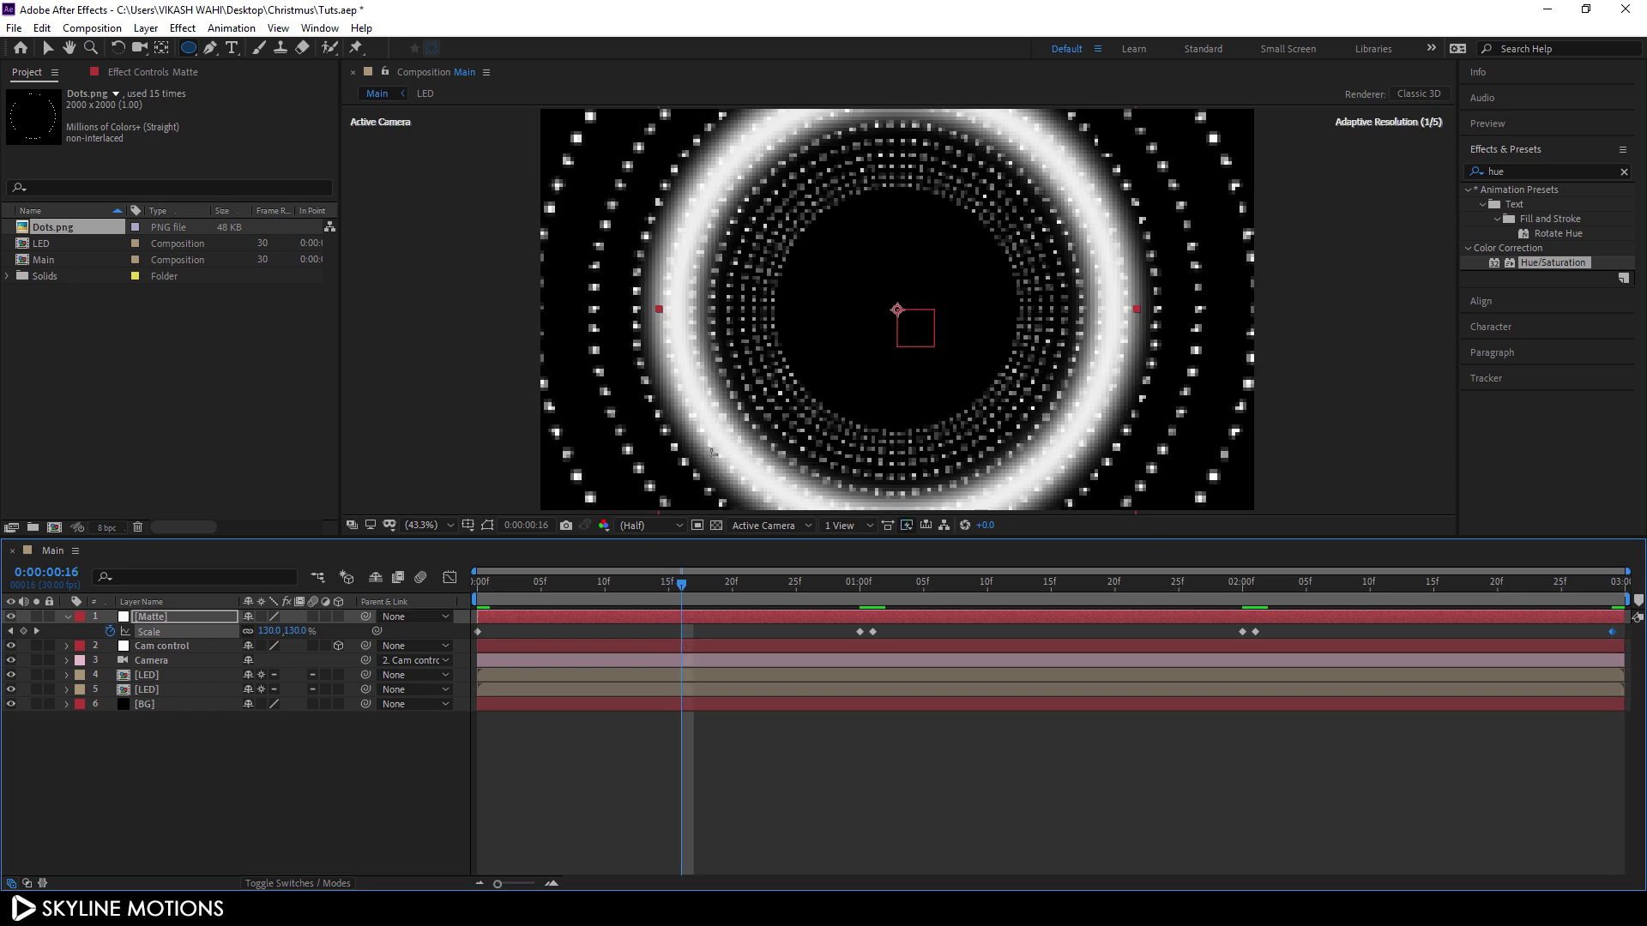
Collapse the Matte layer and move it below the Camera layer, directly above the upper LED layer
{"action": "left_click", "coordinate": [156, 676]}
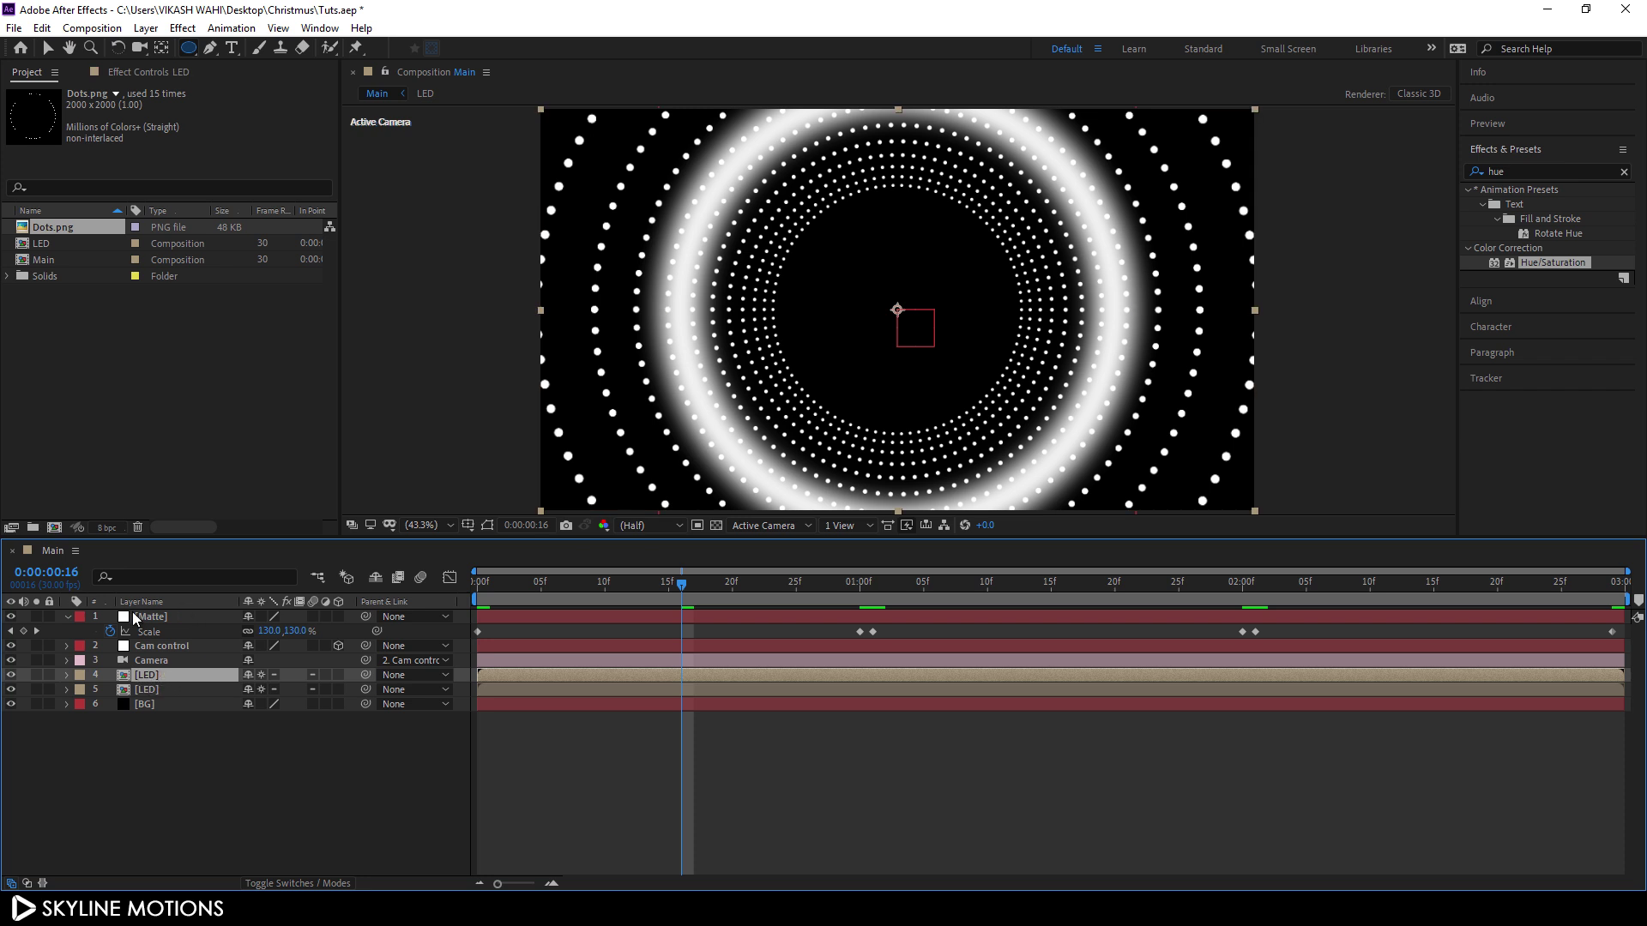
{"action": "left_click", "coordinate": [67, 617]}
{"action": "left_click", "coordinate": [172, 614]}
{"action": "left_click_drag", "start_coordinate": [173, 614], "coordinate": [163, 654]}
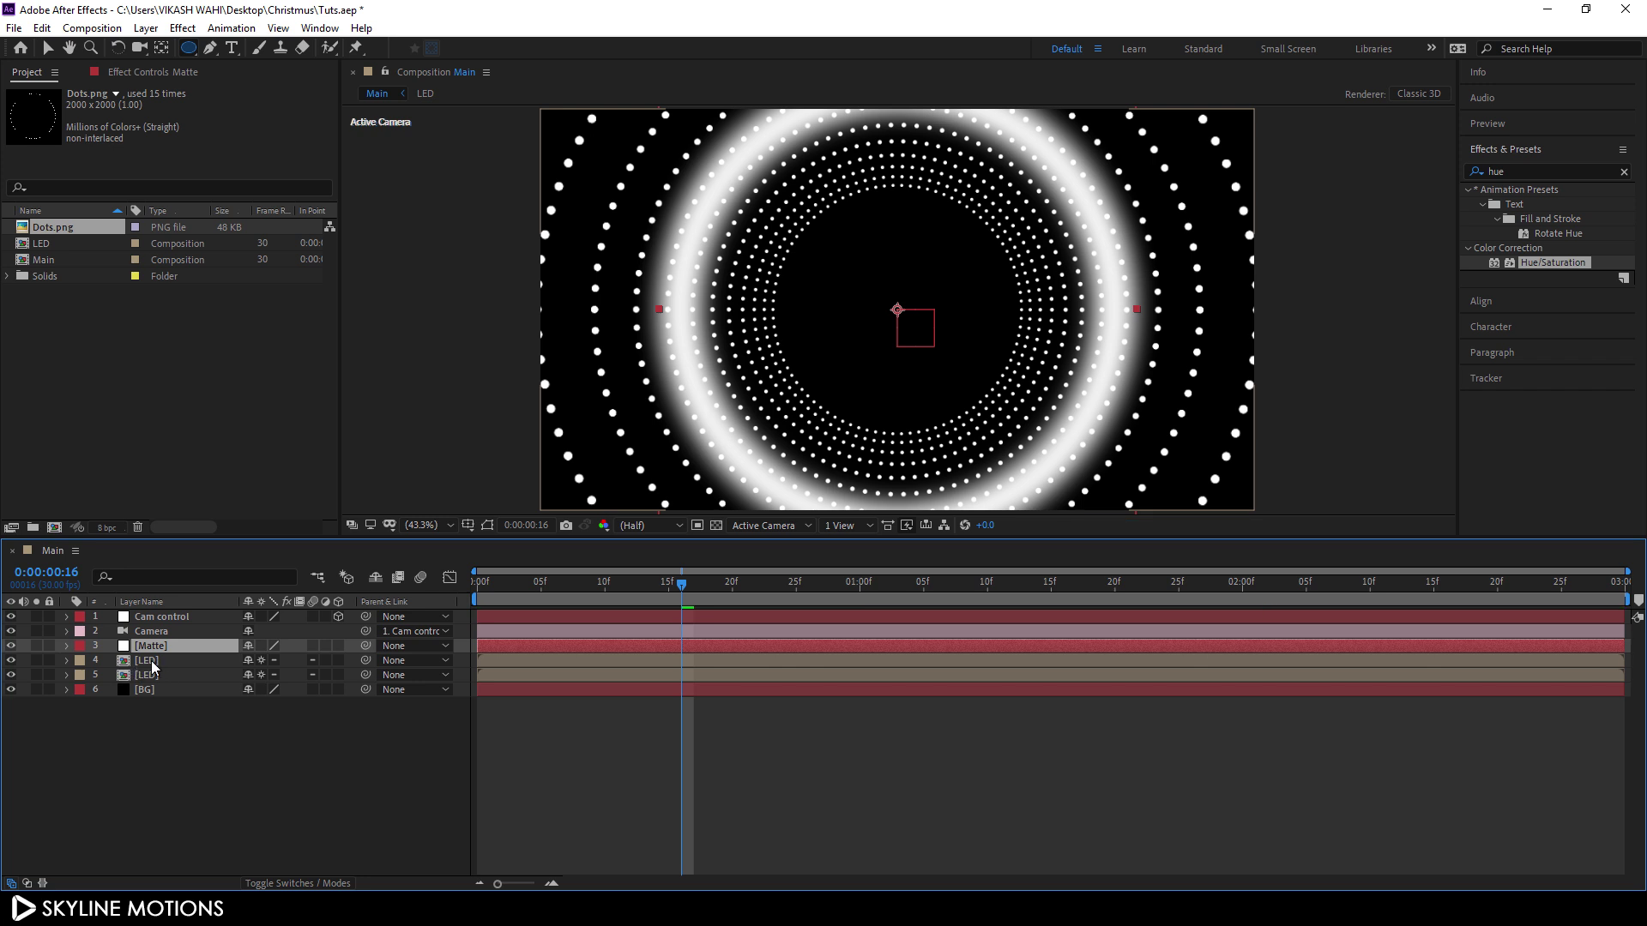
Set the upper LED layer's track matte to Luma Matte using the Matte layer
{"action": "left_click", "coordinate": [306, 884]}
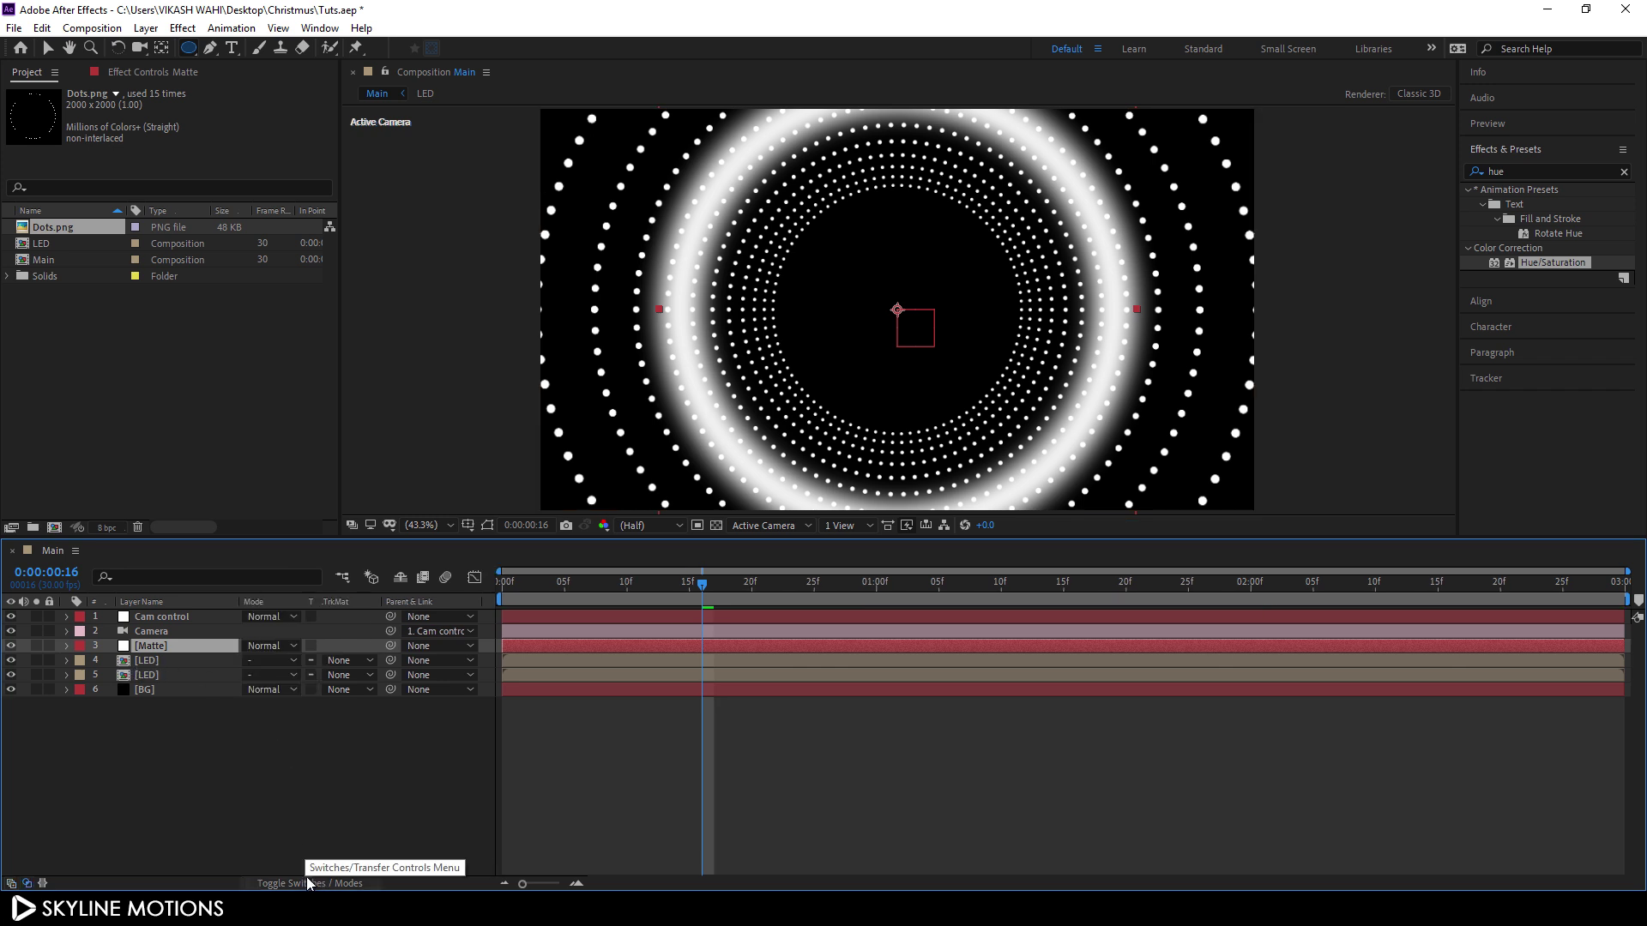
{"action": "left_click", "coordinate": [166, 662]}
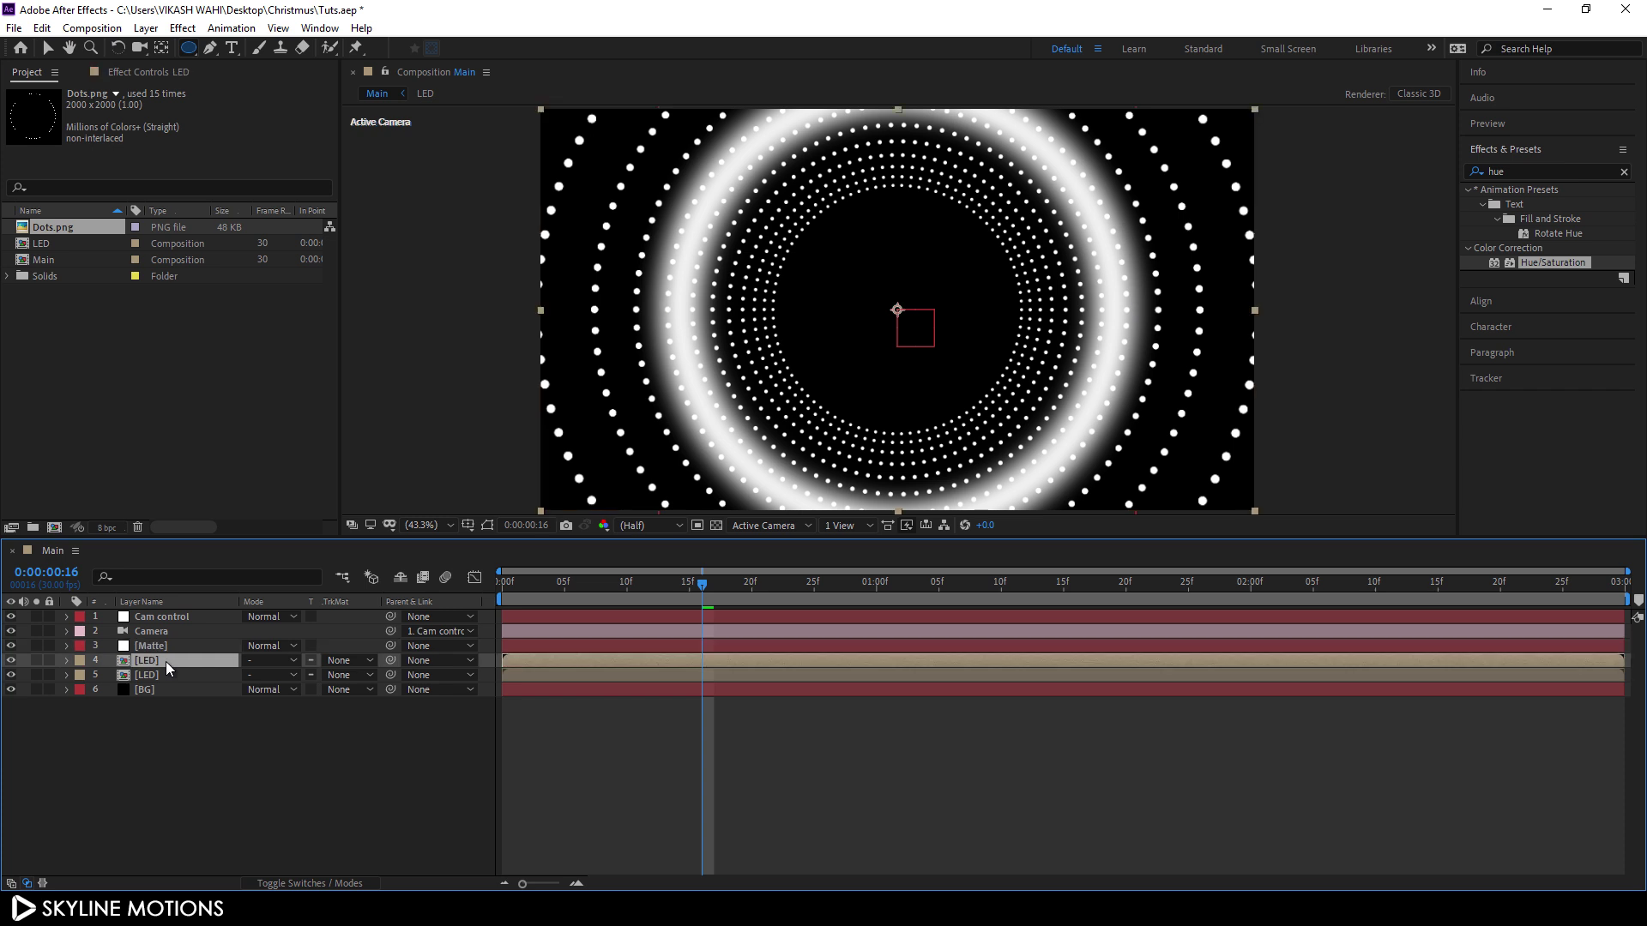
{"action": "left_click", "coordinate": [347, 659]}
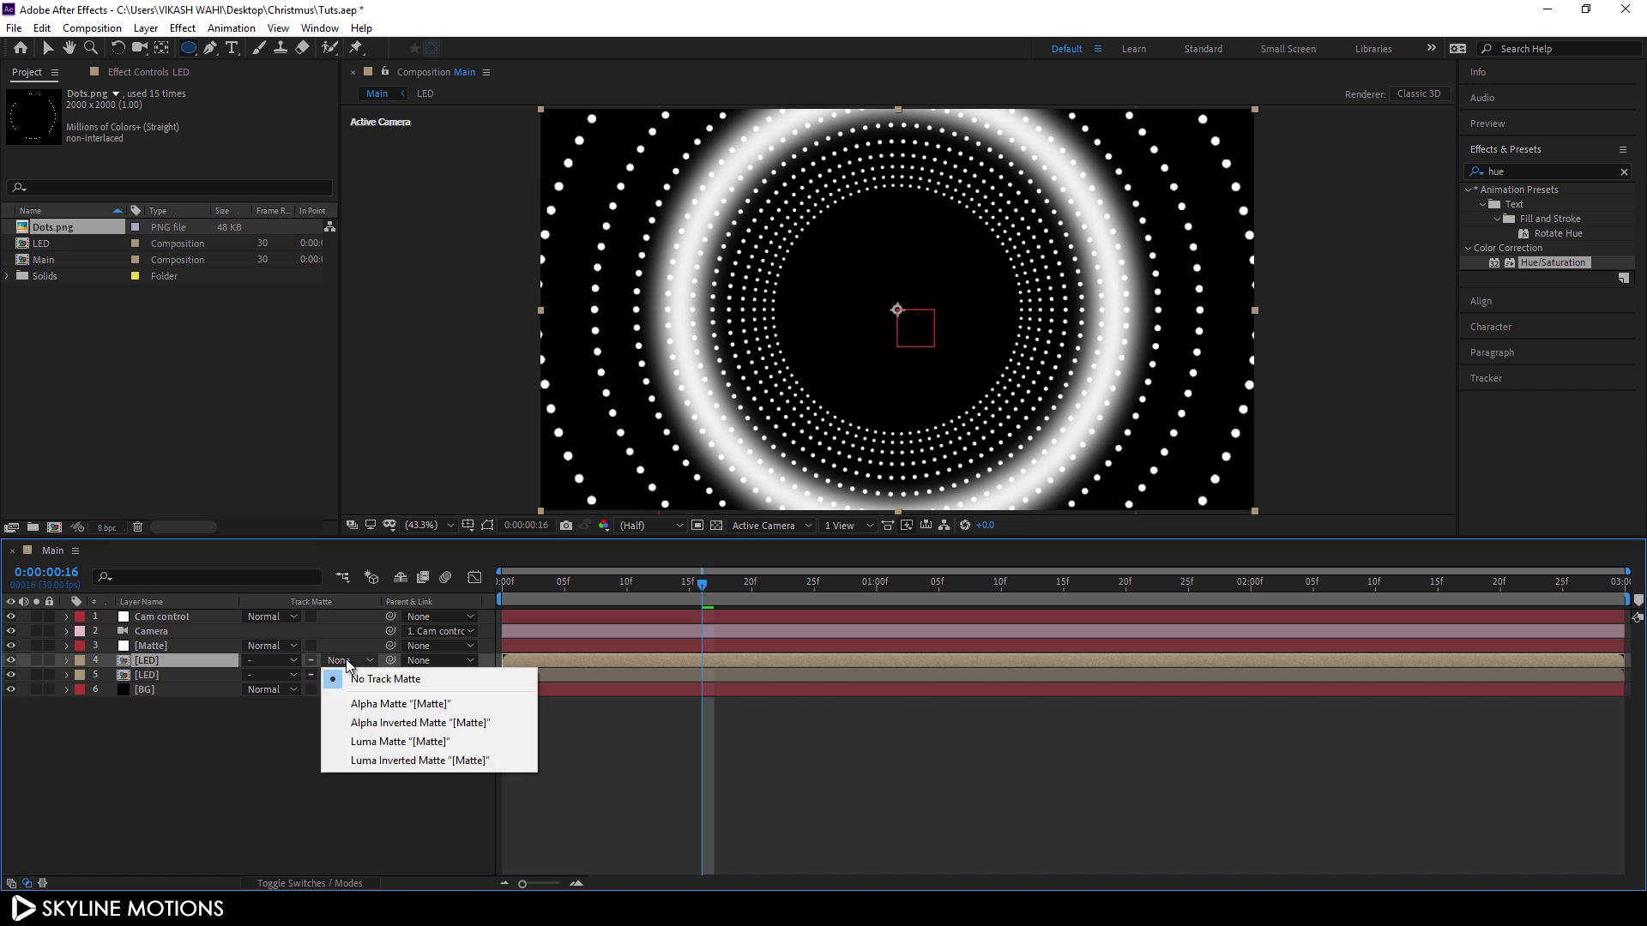
{"action": "left_click", "coordinate": [382, 743]}
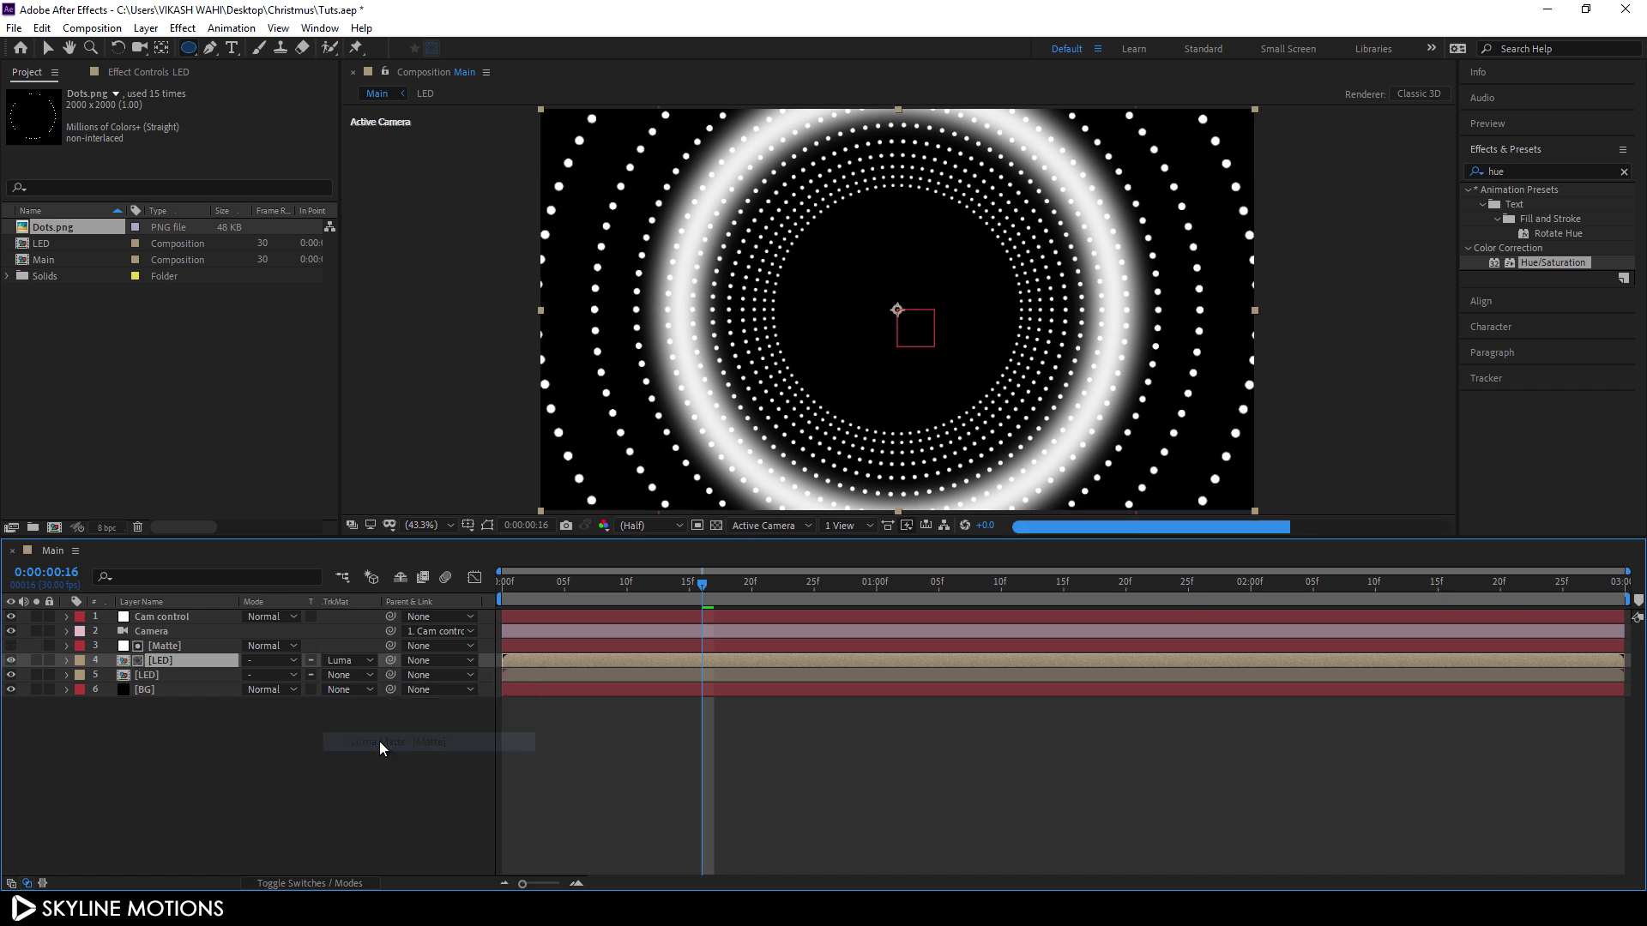
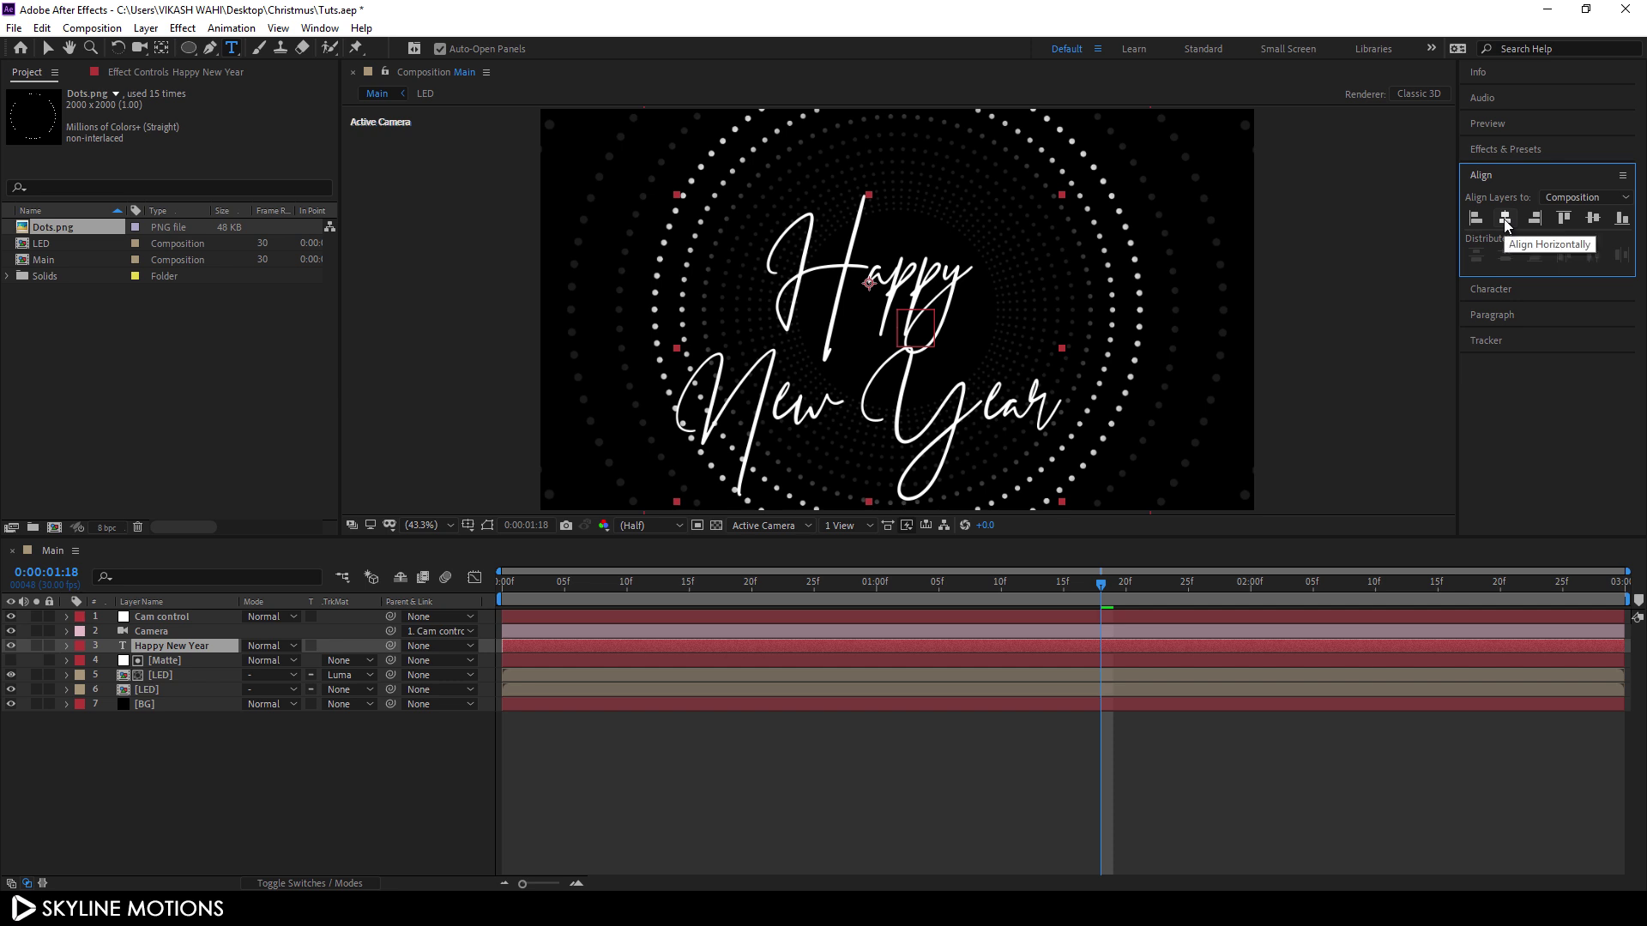
Center the Happy New Year text horizontally and vertically in the composition and move its anchor point to the text's center
{"action": "left_click", "coordinate": [1505, 220]}
{"action": "left_click", "coordinate": [1594, 219]}
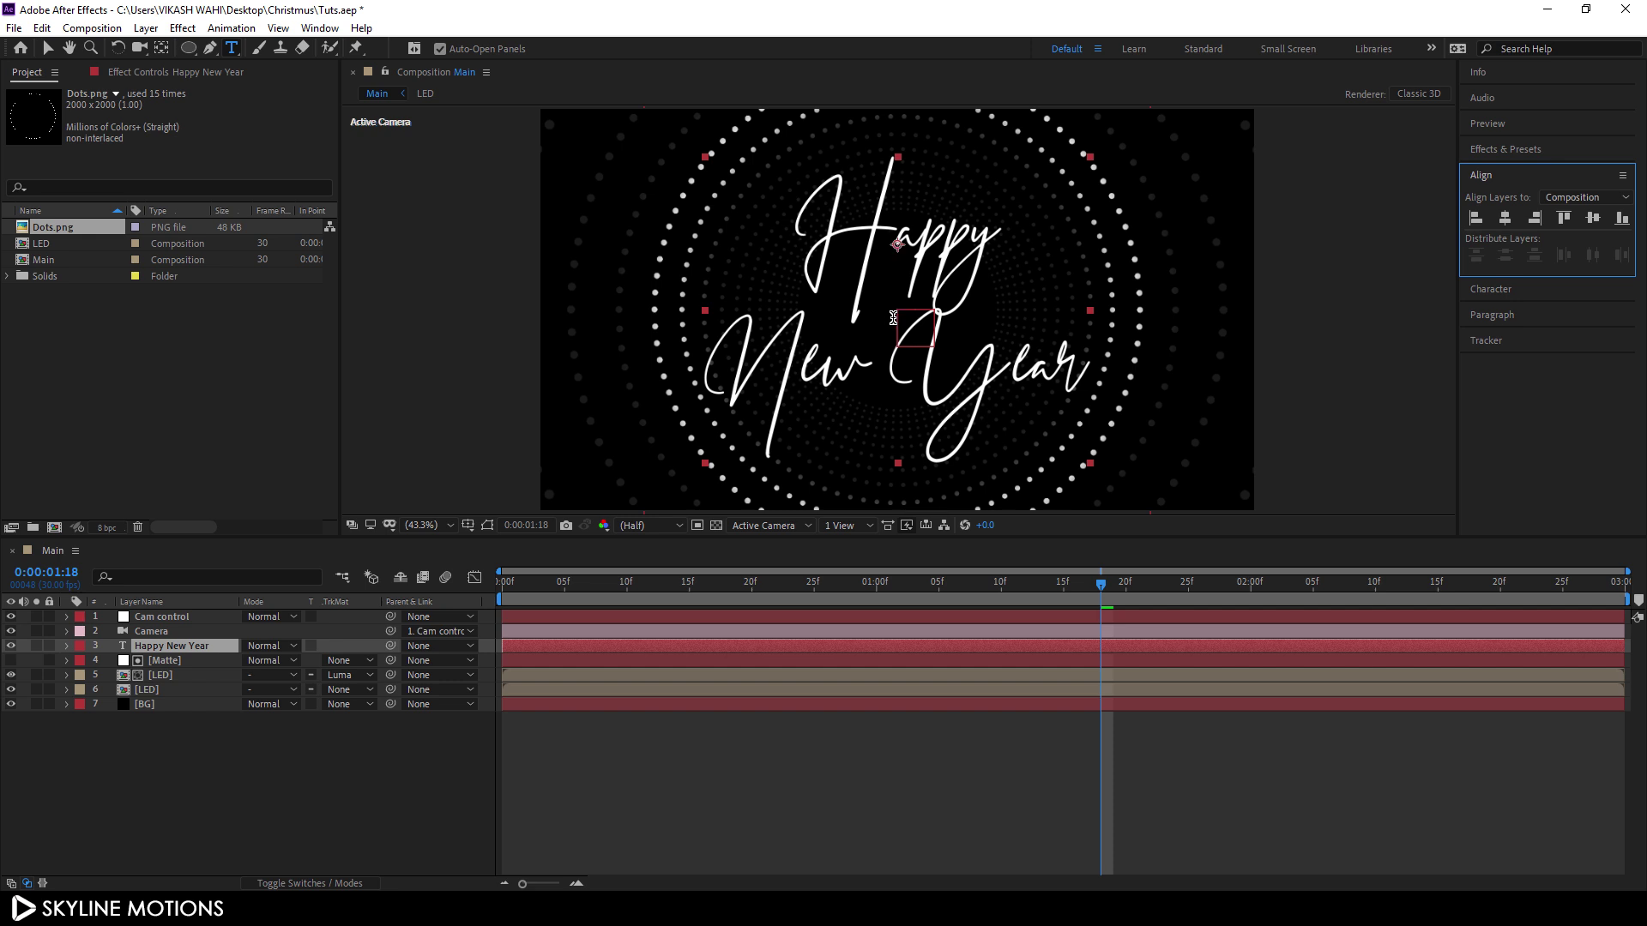
{"action": "left_click", "coordinate": [167, 50]}
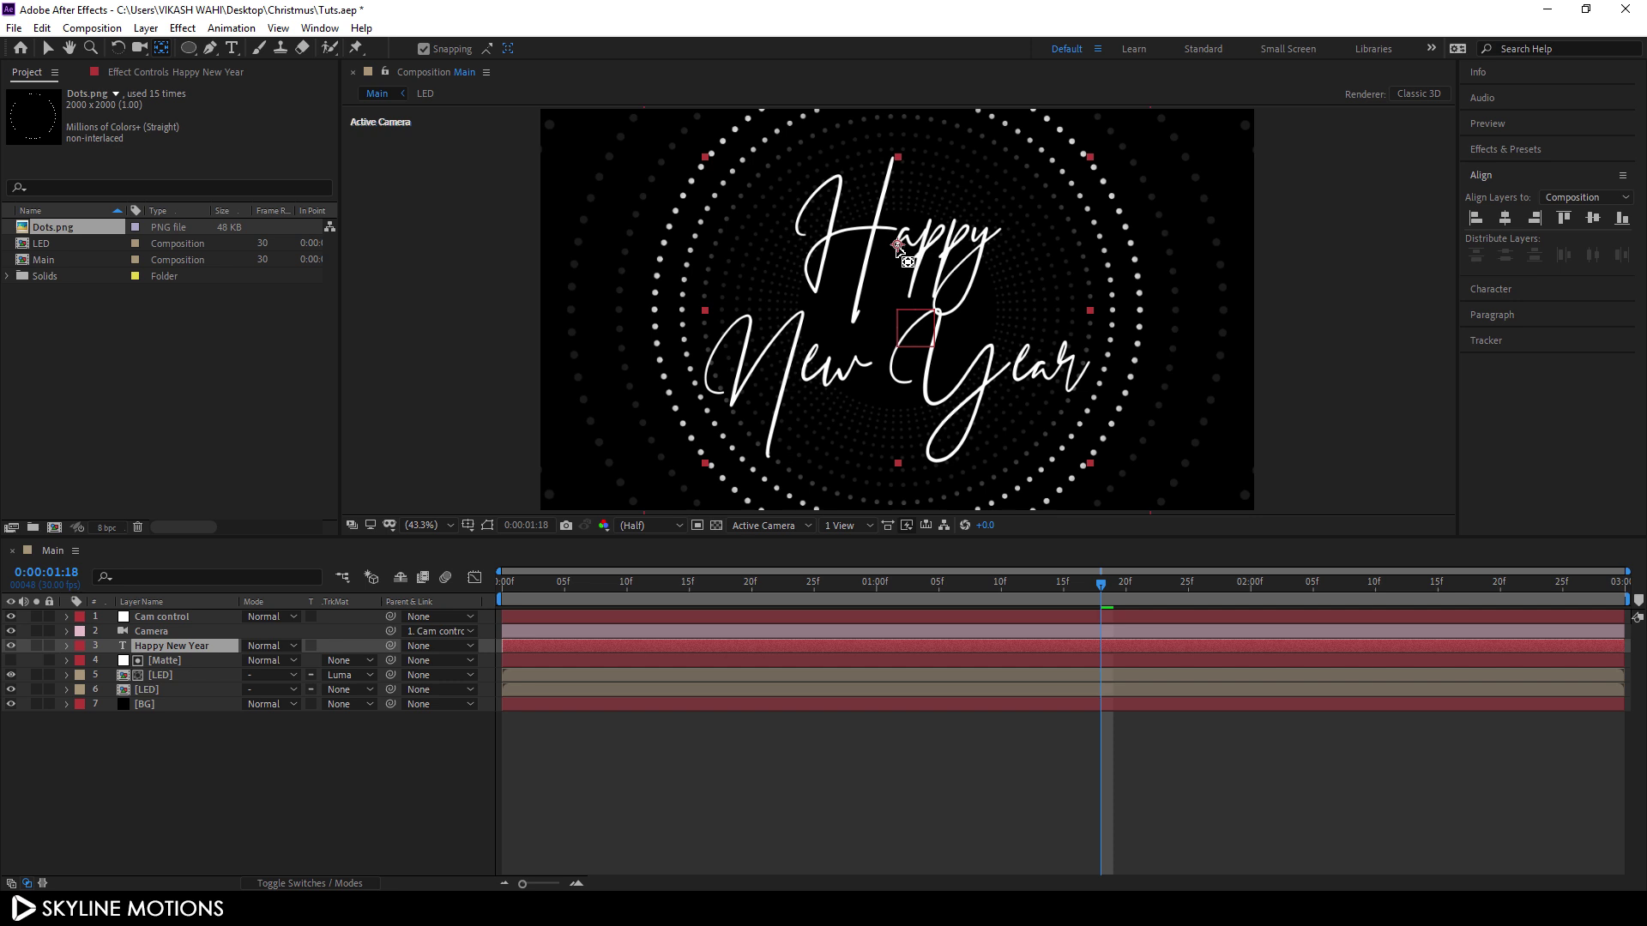
{"action": "left_click_drag", "start_coordinate": [897, 245], "coordinate": [907, 307]}
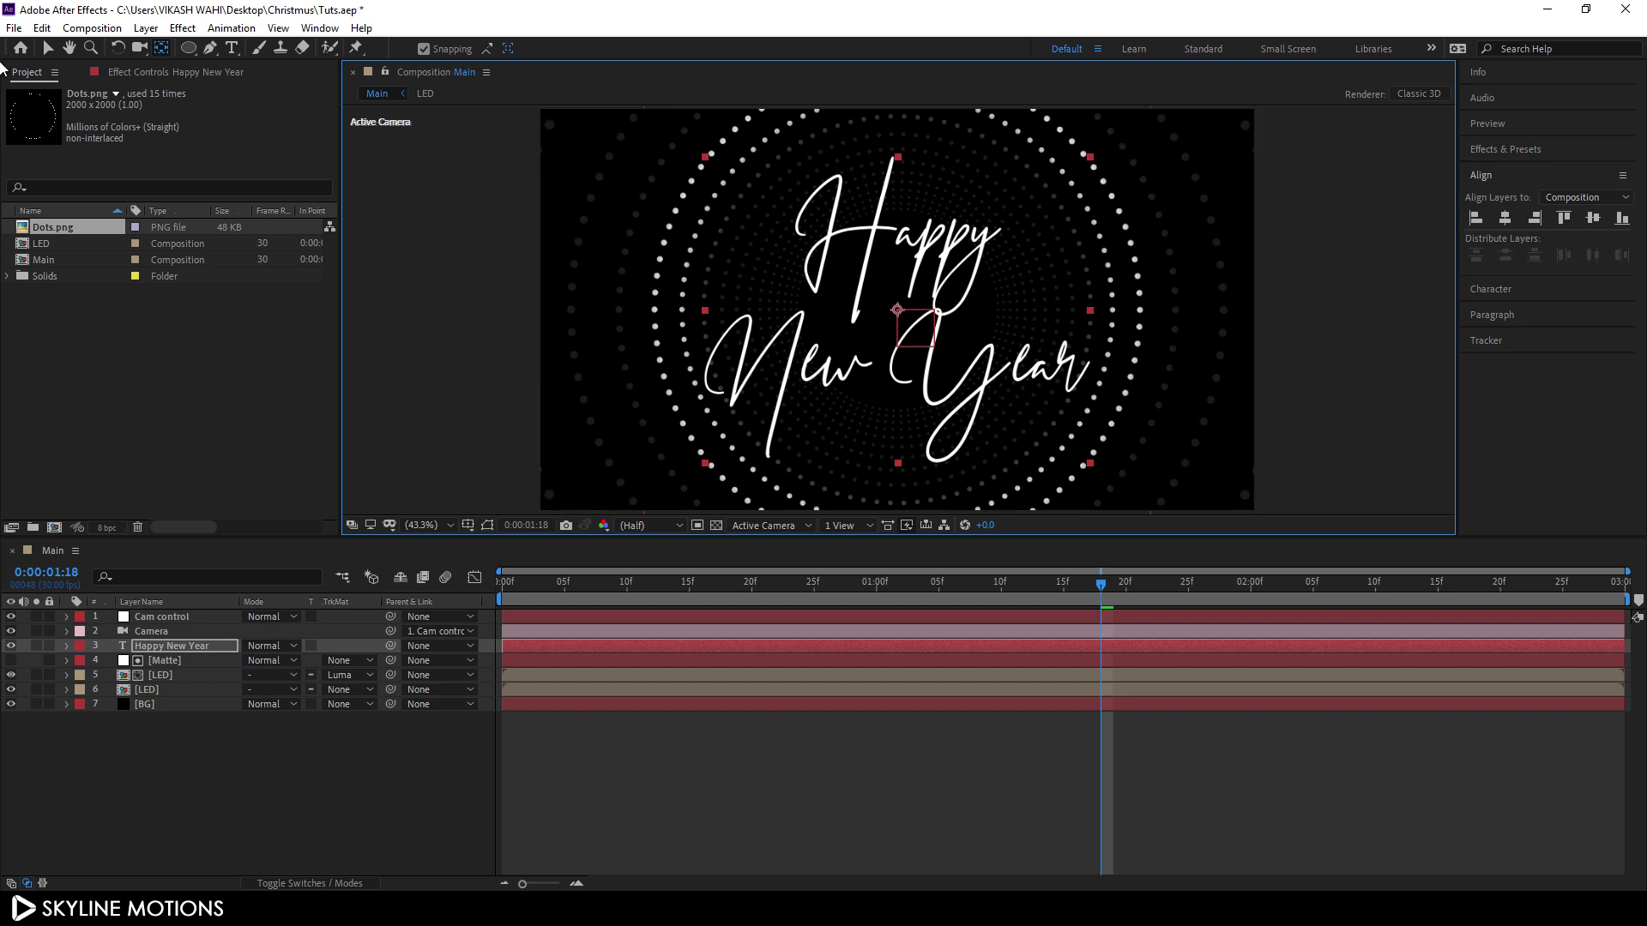
{"action": "left_click", "coordinate": [49, 49]}
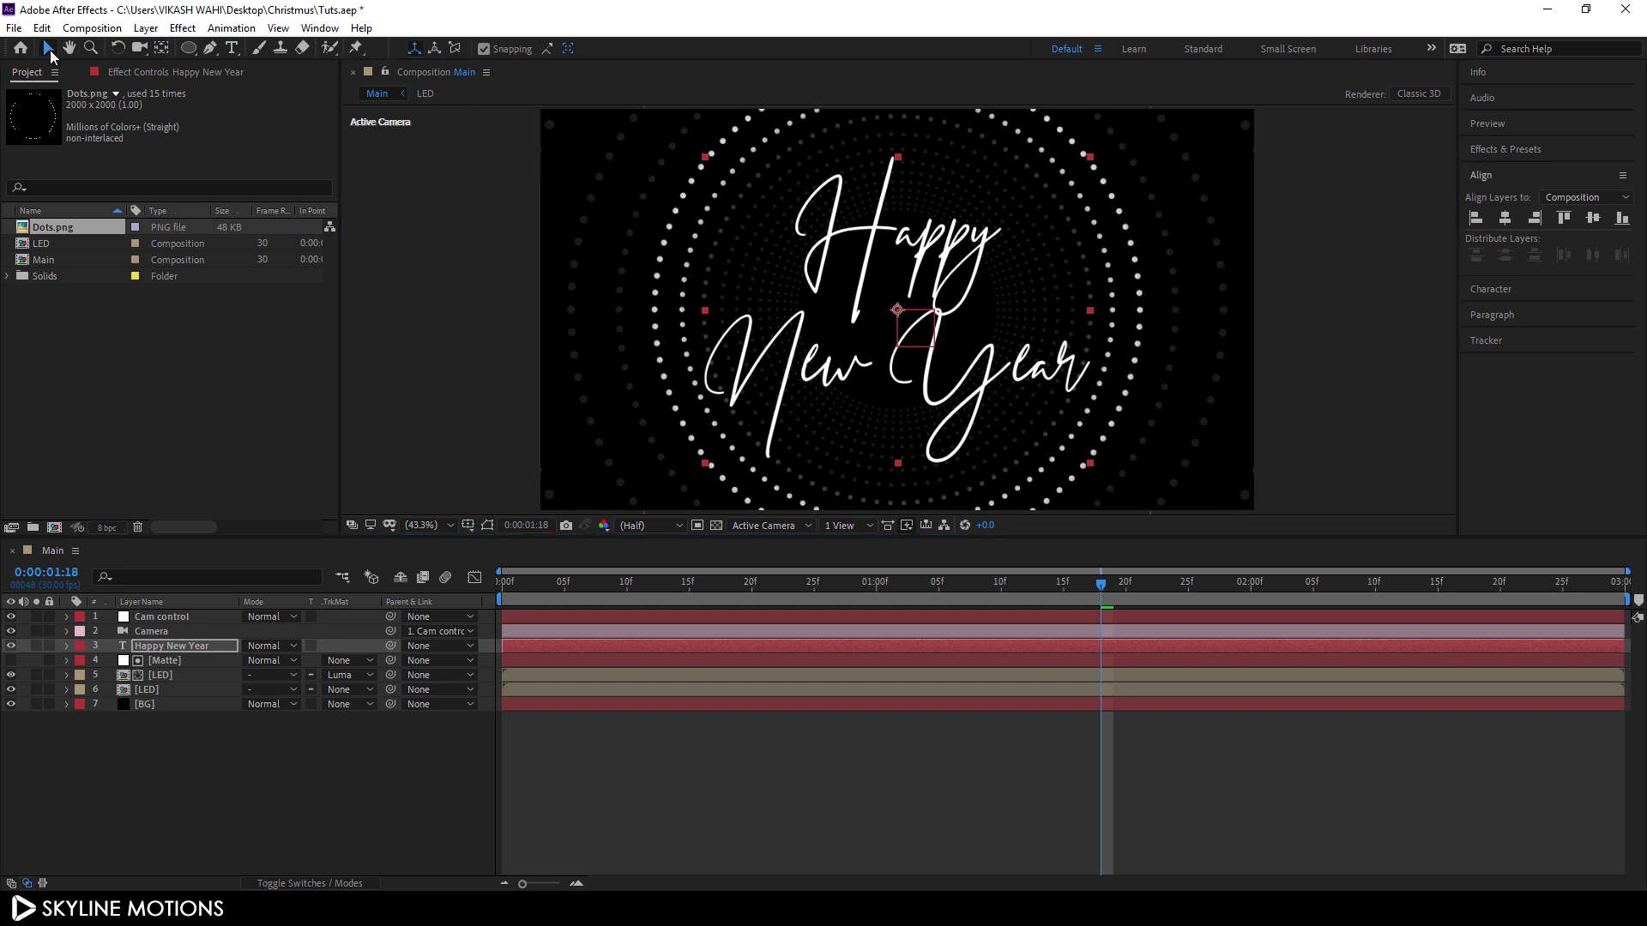
Turn the Happy New Year text into a 3D layer
{"action": "left_click", "coordinate": [193, 665]}
{"action": "left_click", "coordinate": [341, 884]}
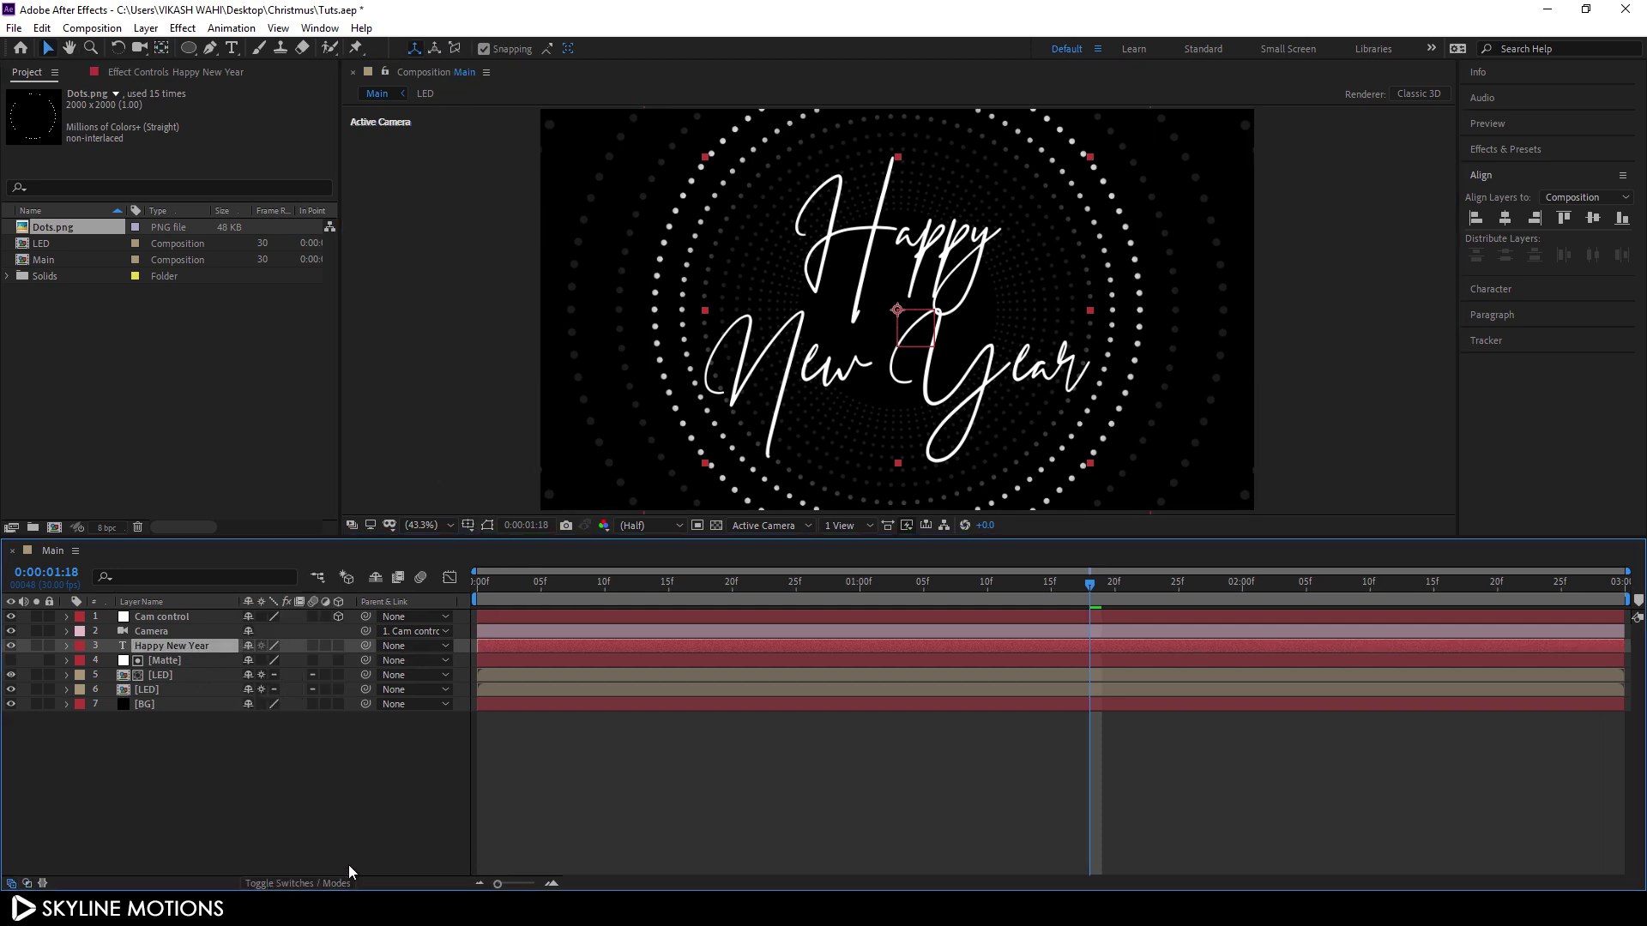
{"action": "left_click", "coordinate": [339, 645]}
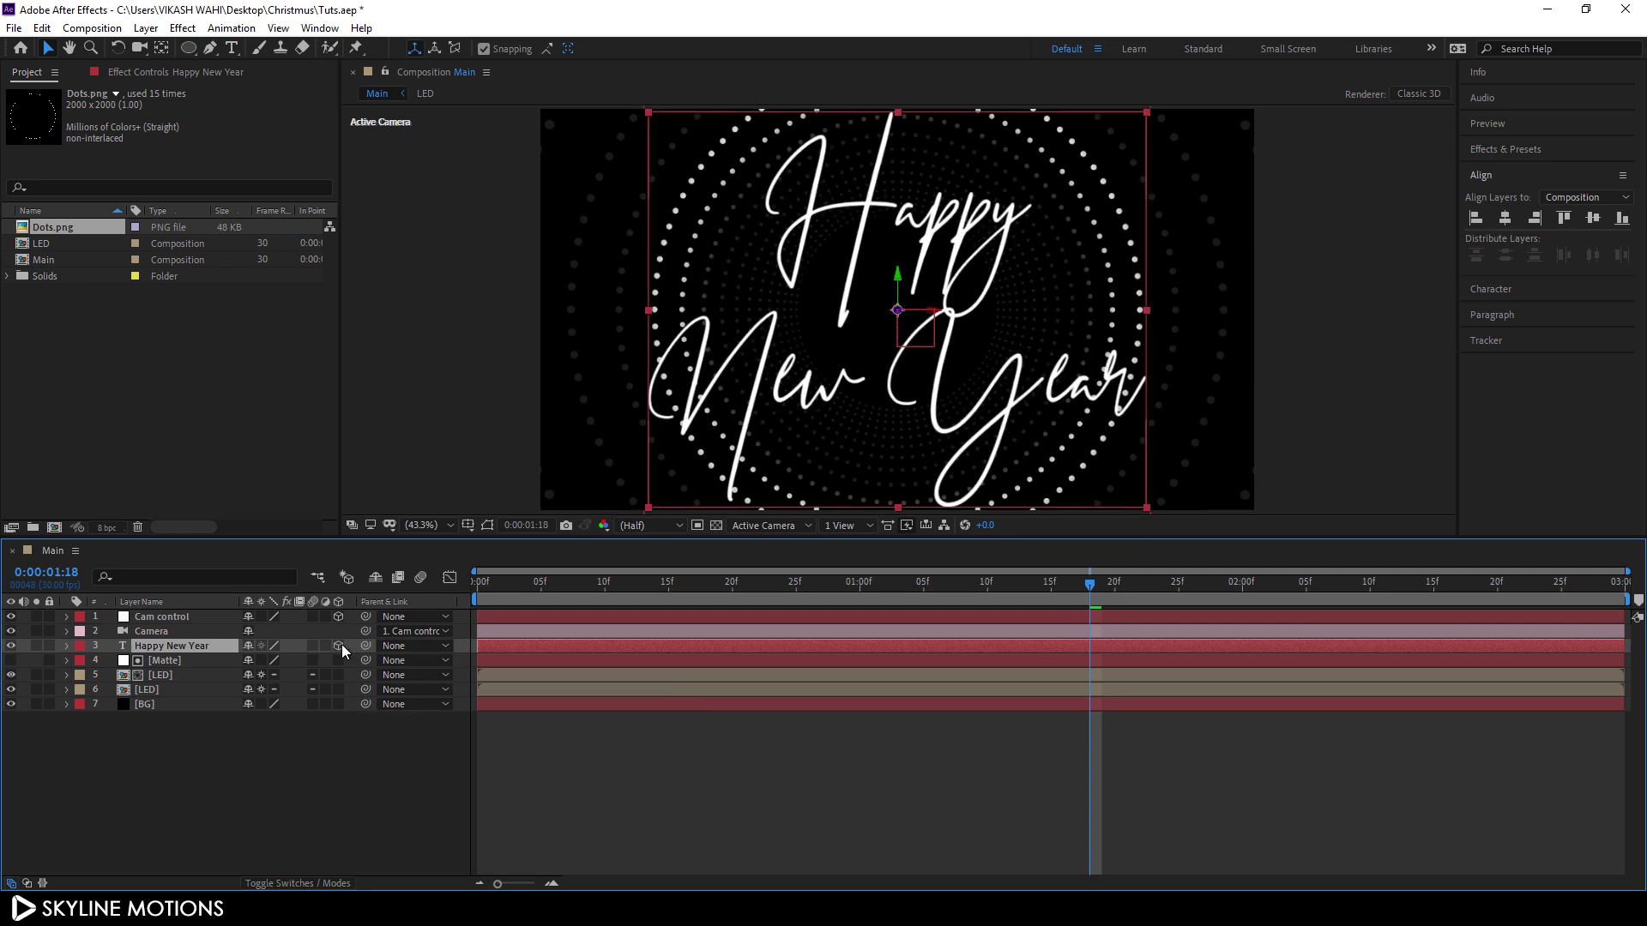
Set the Happy New Year text's Z position to 500 and collapse the layer's properties
{"action": "left_click_drag", "start_coordinate": [1103, 590], "coordinate": [1612, 585]}
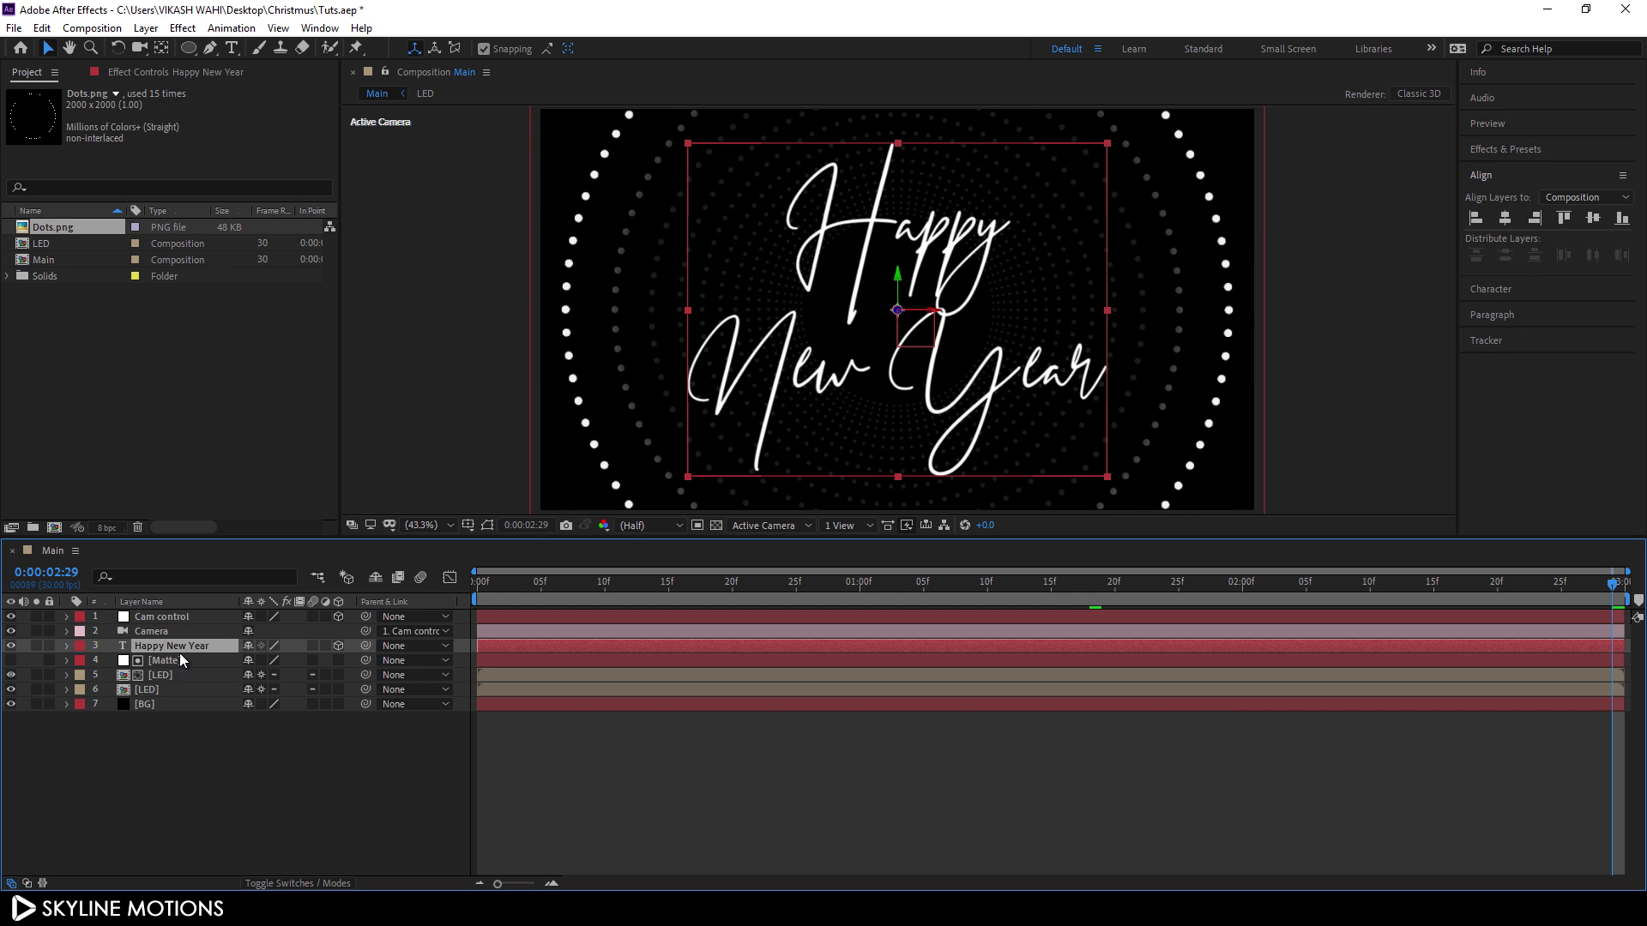
{"action": "key", "text": "p"}
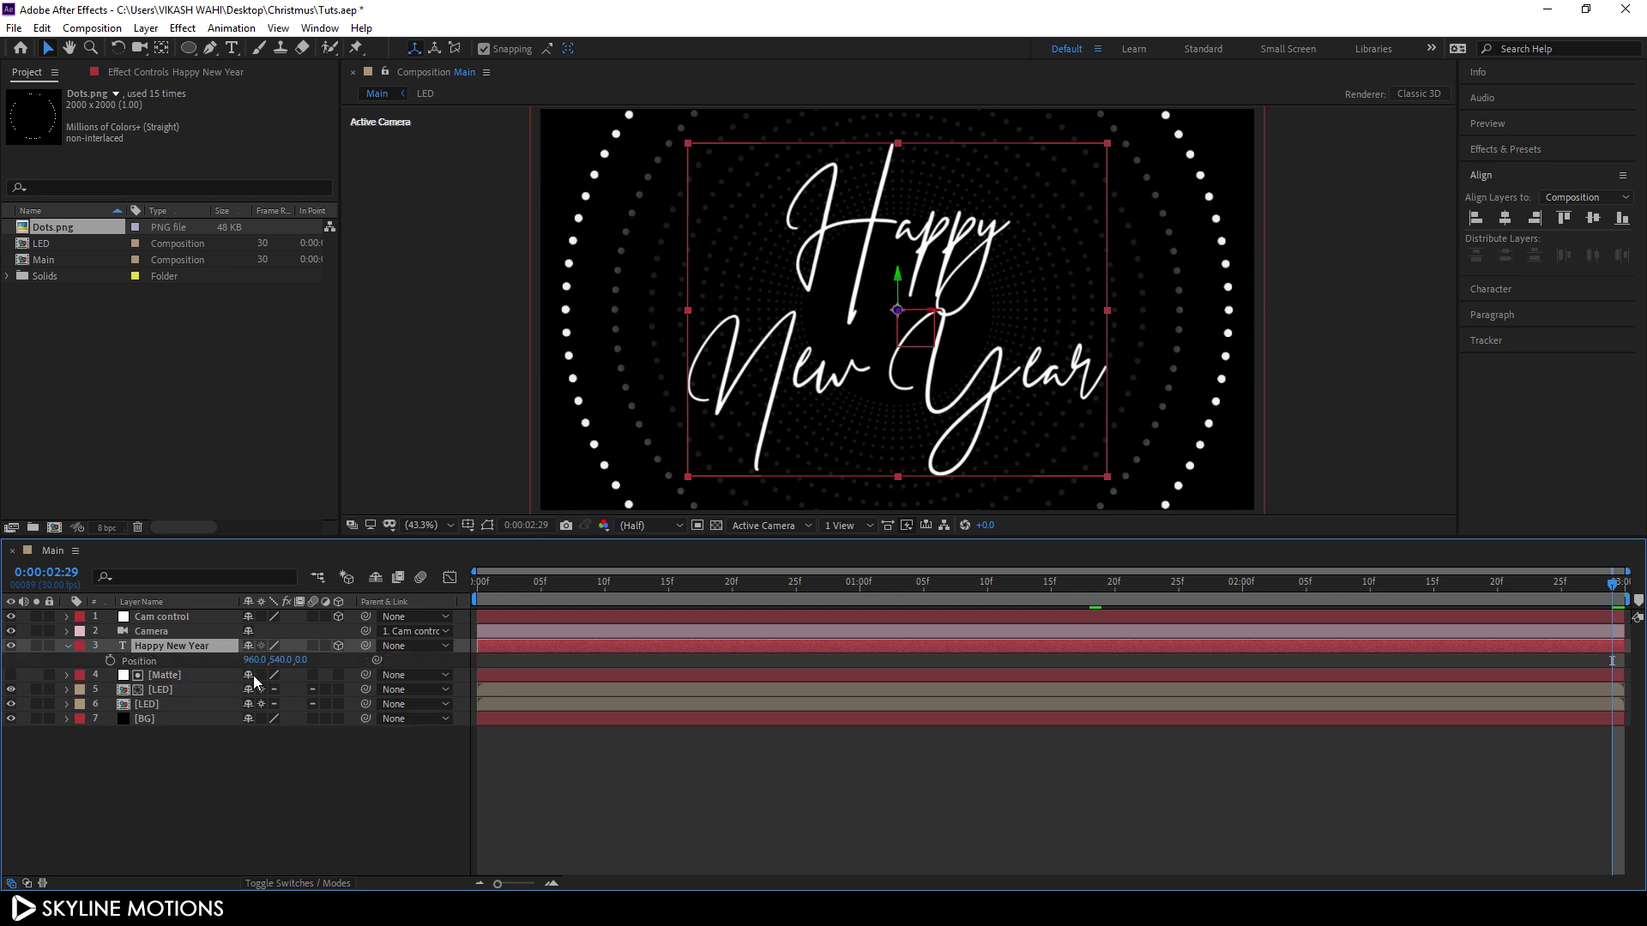
{"action": "left_click_drag", "start_coordinate": [306, 668], "coordinate": [415, 664]}
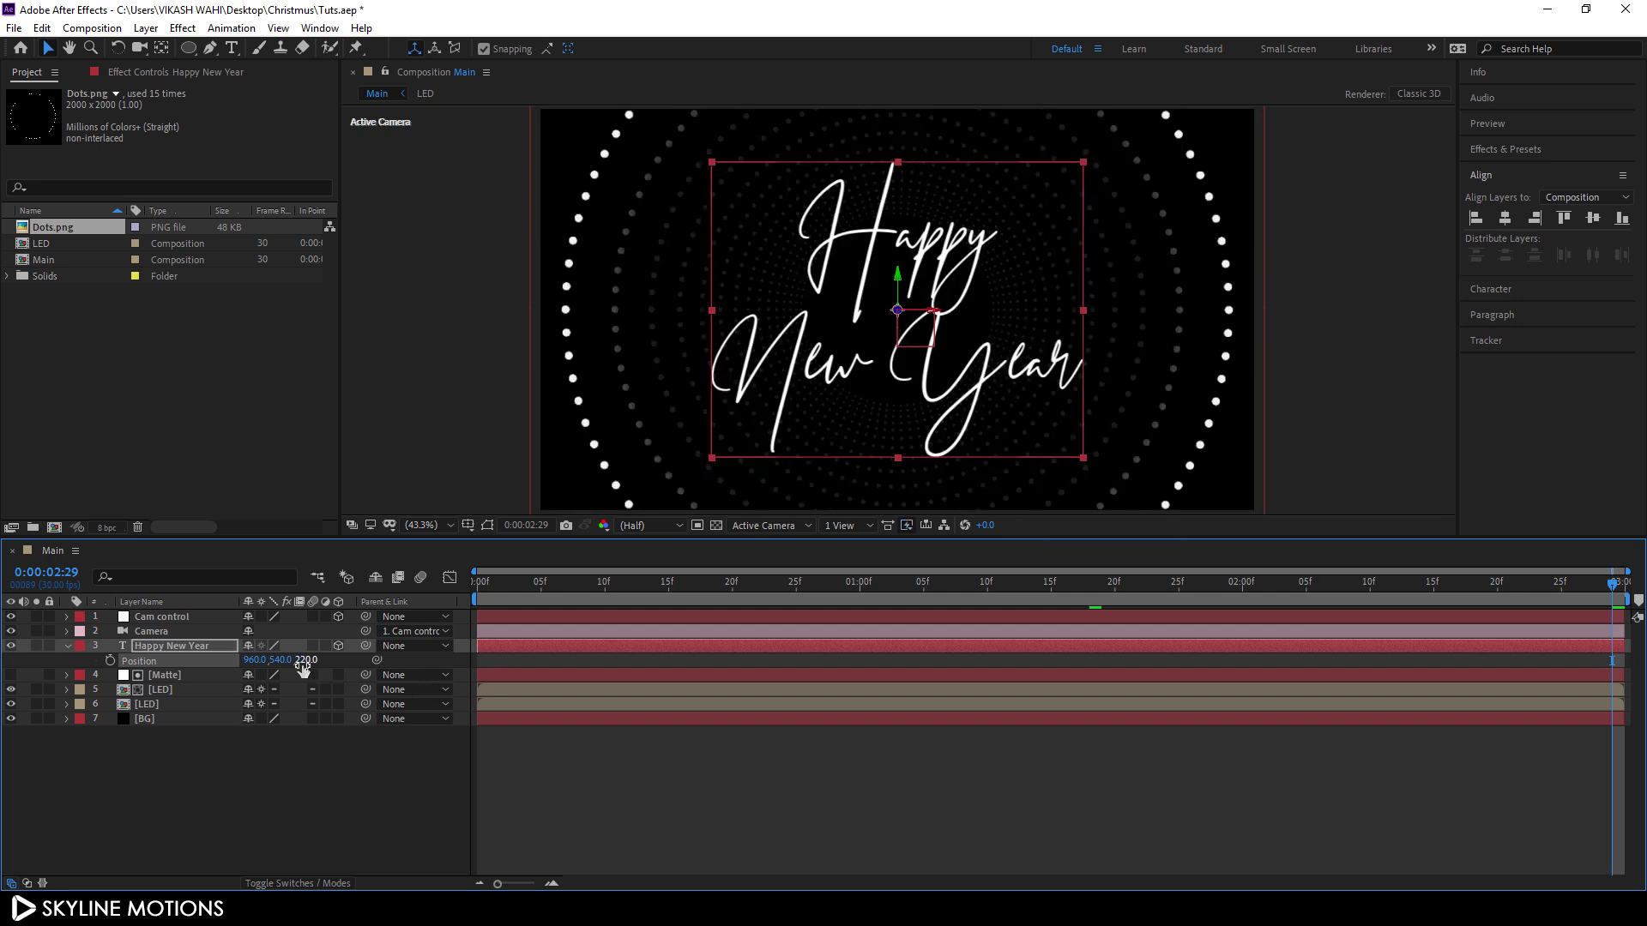
{"action": "left_click", "coordinate": [305, 660]}
{"action": "key", "text": "BackSpace"}
{"action": "key", "text": "Return"}
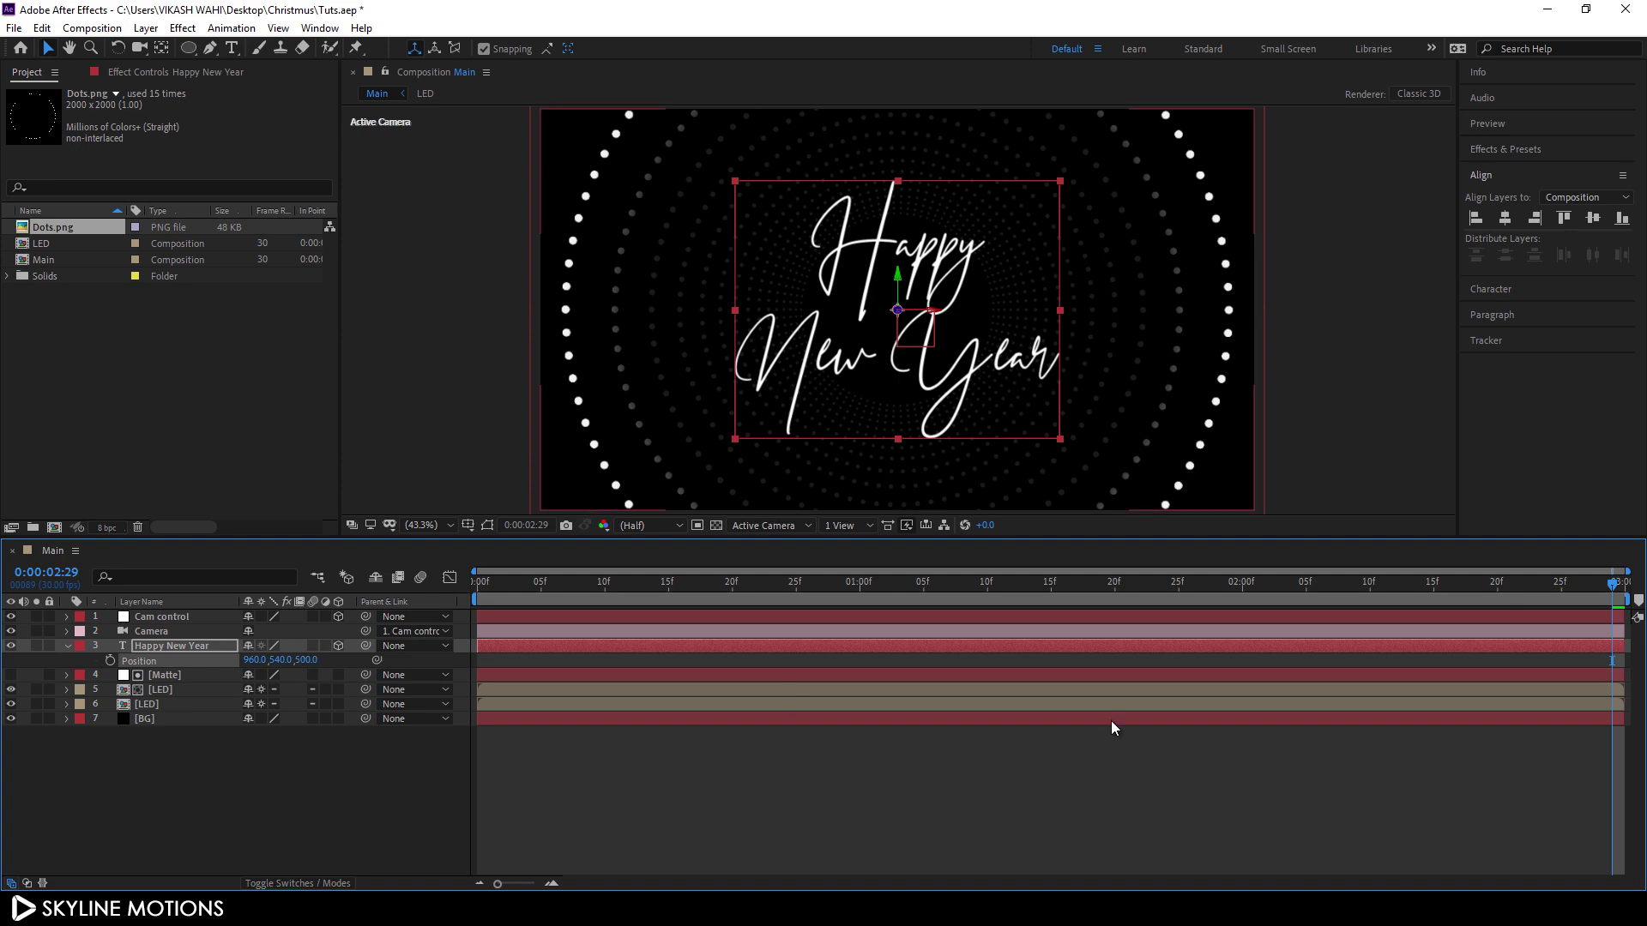
{"action": "left_click_drag", "start_coordinate": [1243, 583], "coordinate": [1423, 654]}
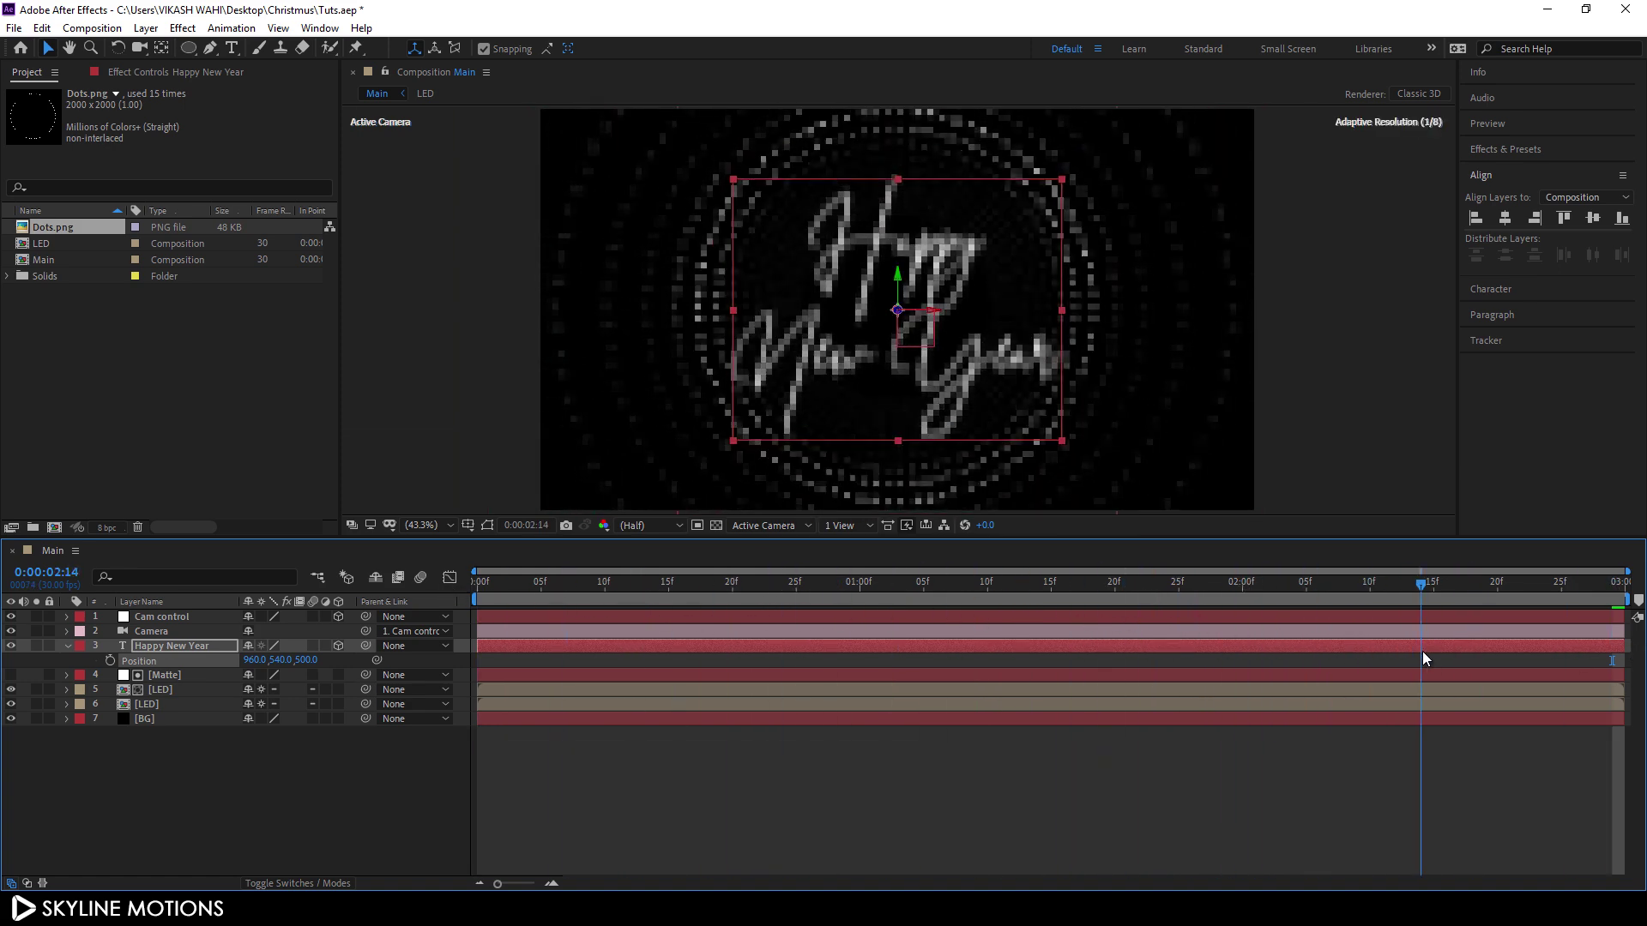
{"action": "left_click", "coordinate": [255, 827]}
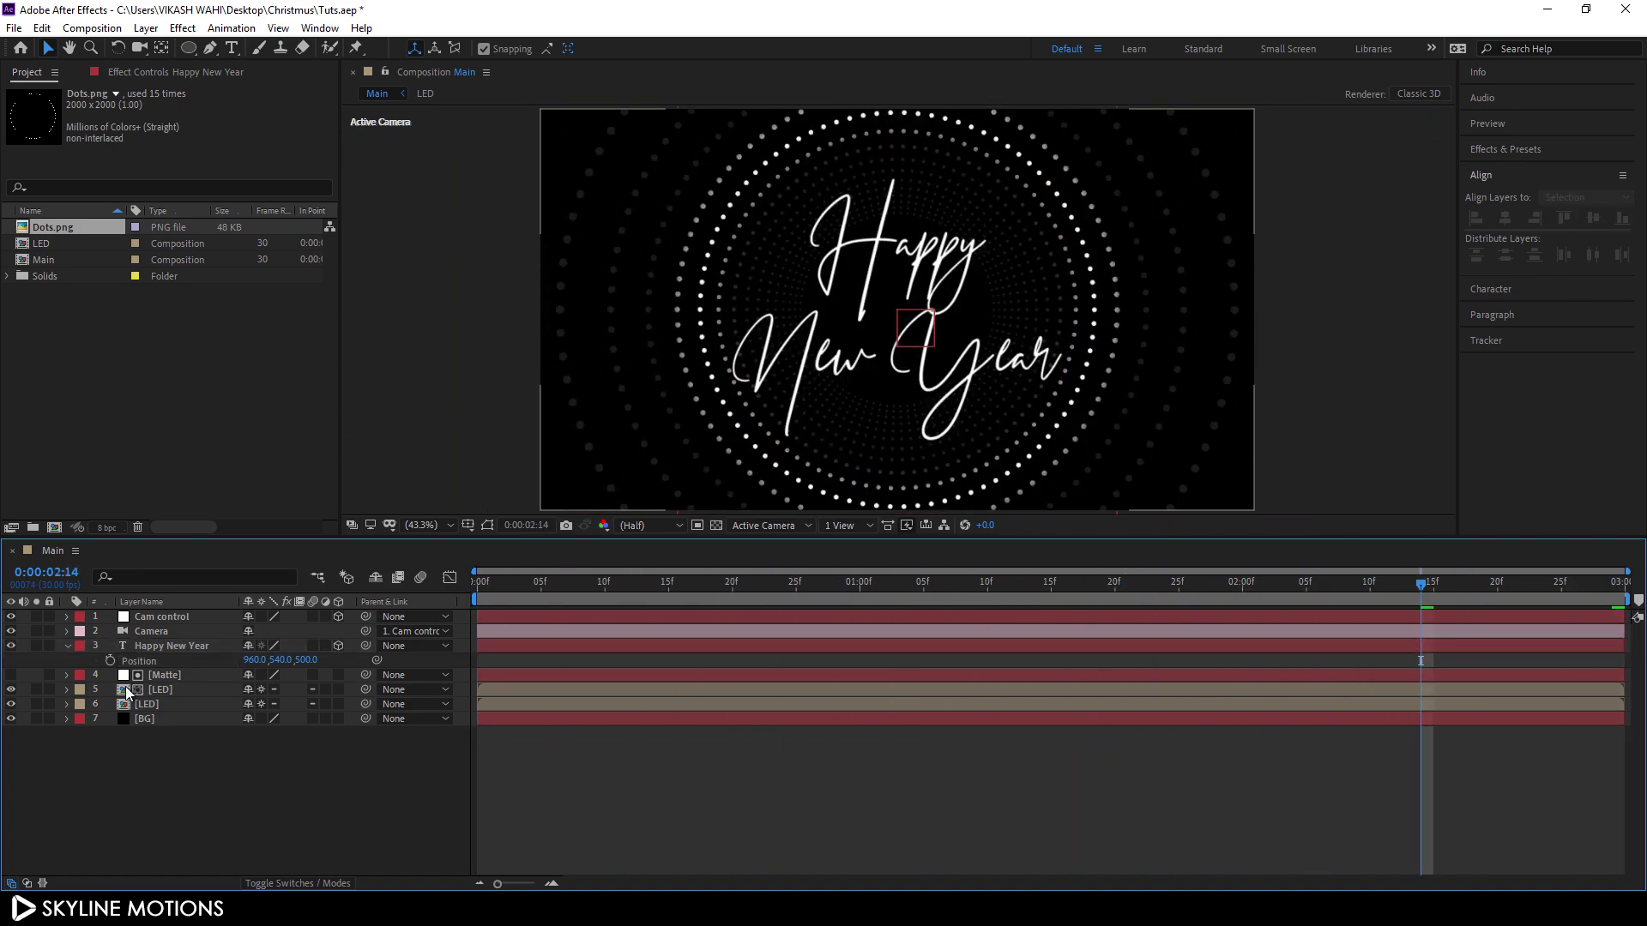
{"action": "left_click", "coordinate": [67, 647]}
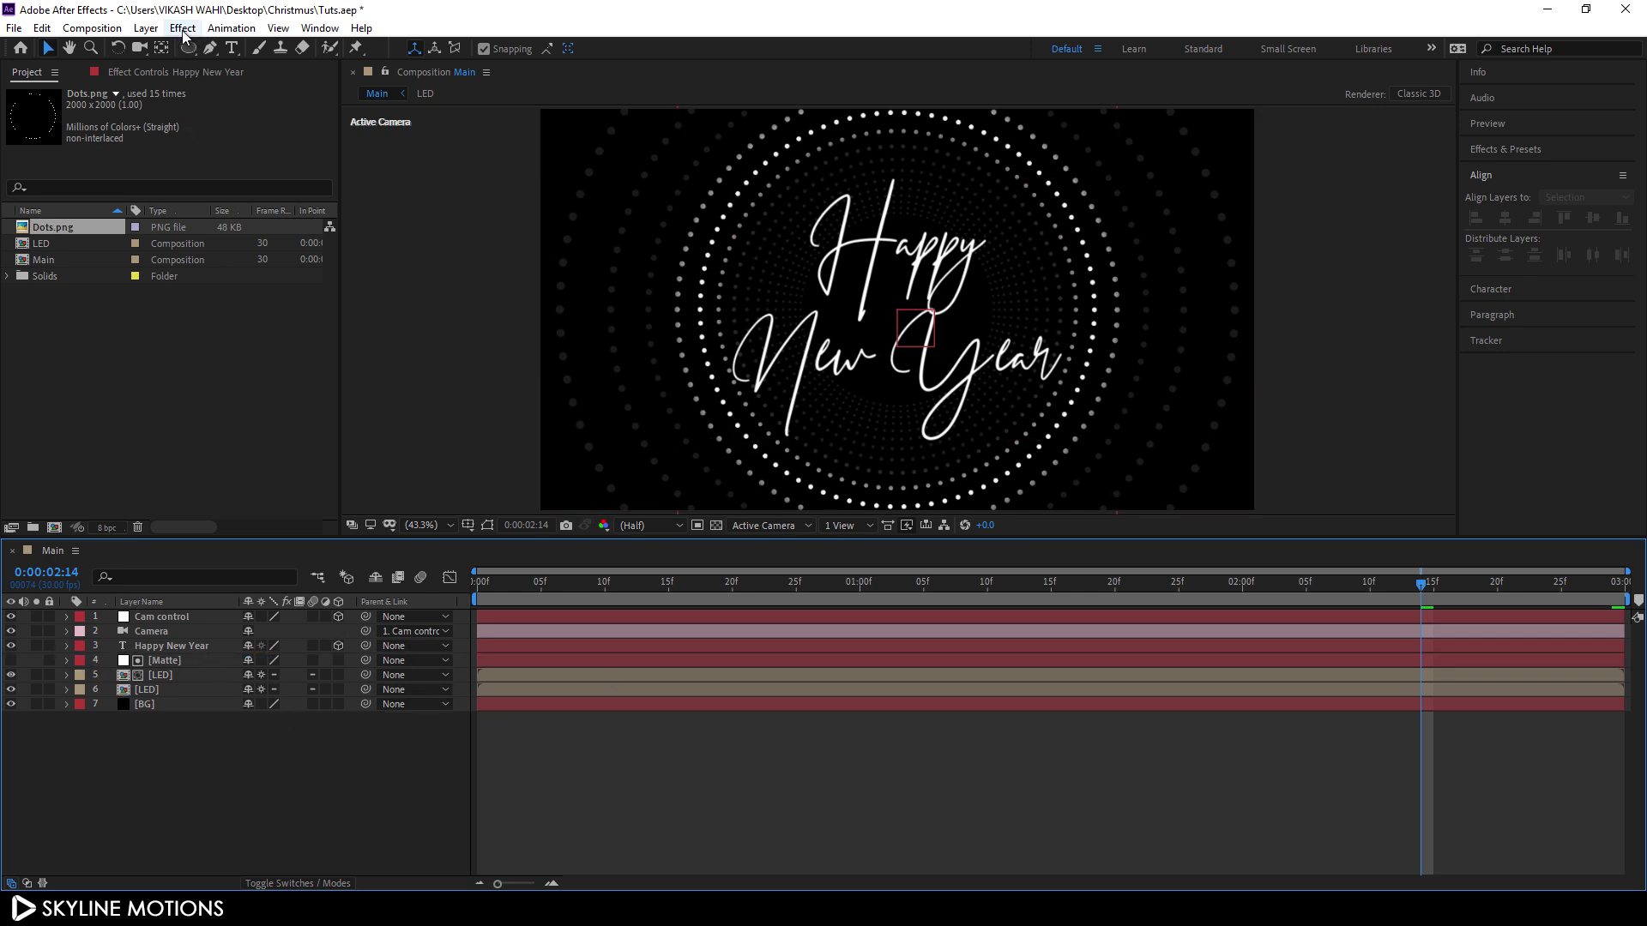
Create a new adjustment layer on top of the Main composition and rename it Glow
{"action": "left_click", "coordinate": [146, 28]}
{"action": "mouse_move", "coordinate": [393, 45]}
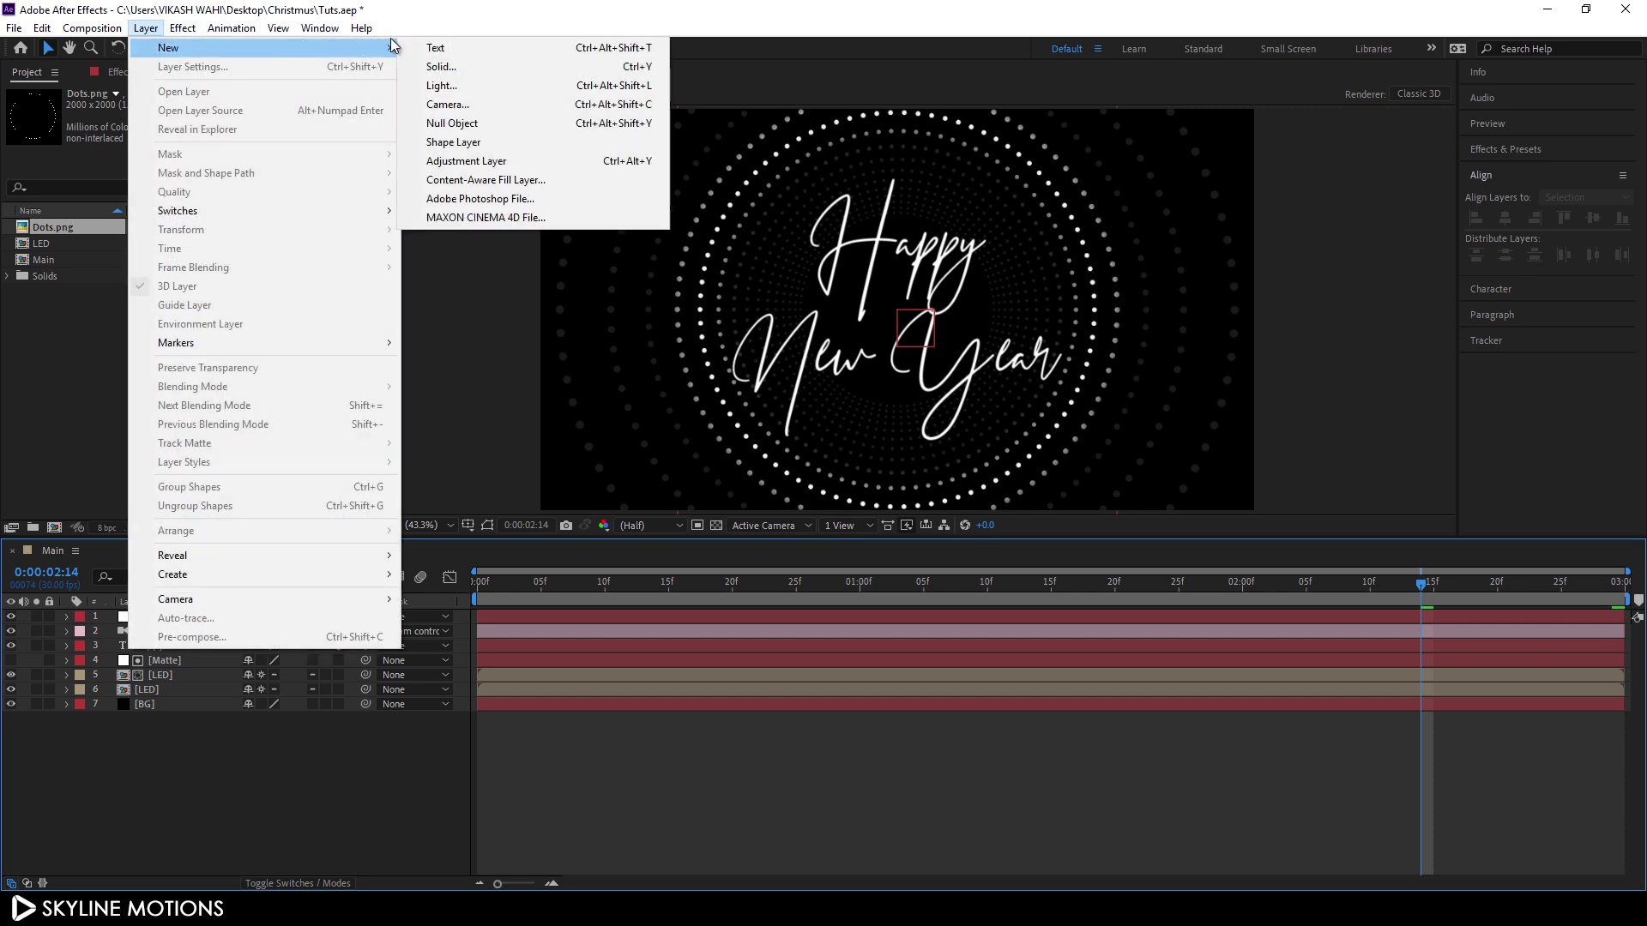
{"action": "left_click", "coordinate": [485, 163]}
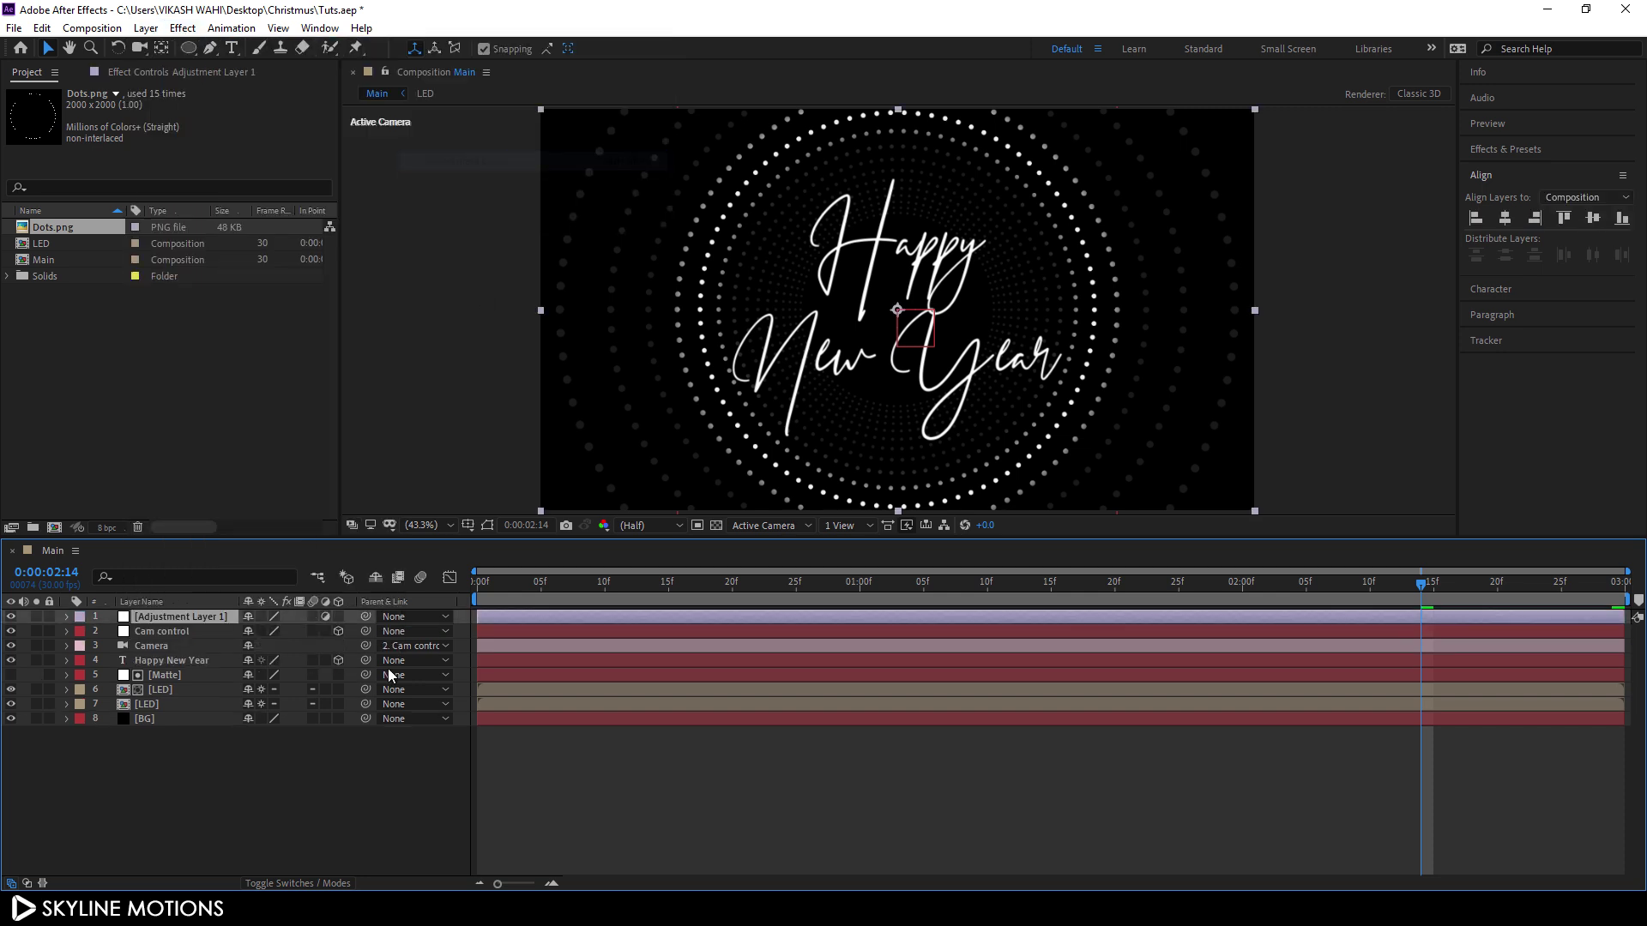
{"action": "right_click", "coordinate": [220, 616]}
{"action": "left_click", "coordinate": [269, 609]}
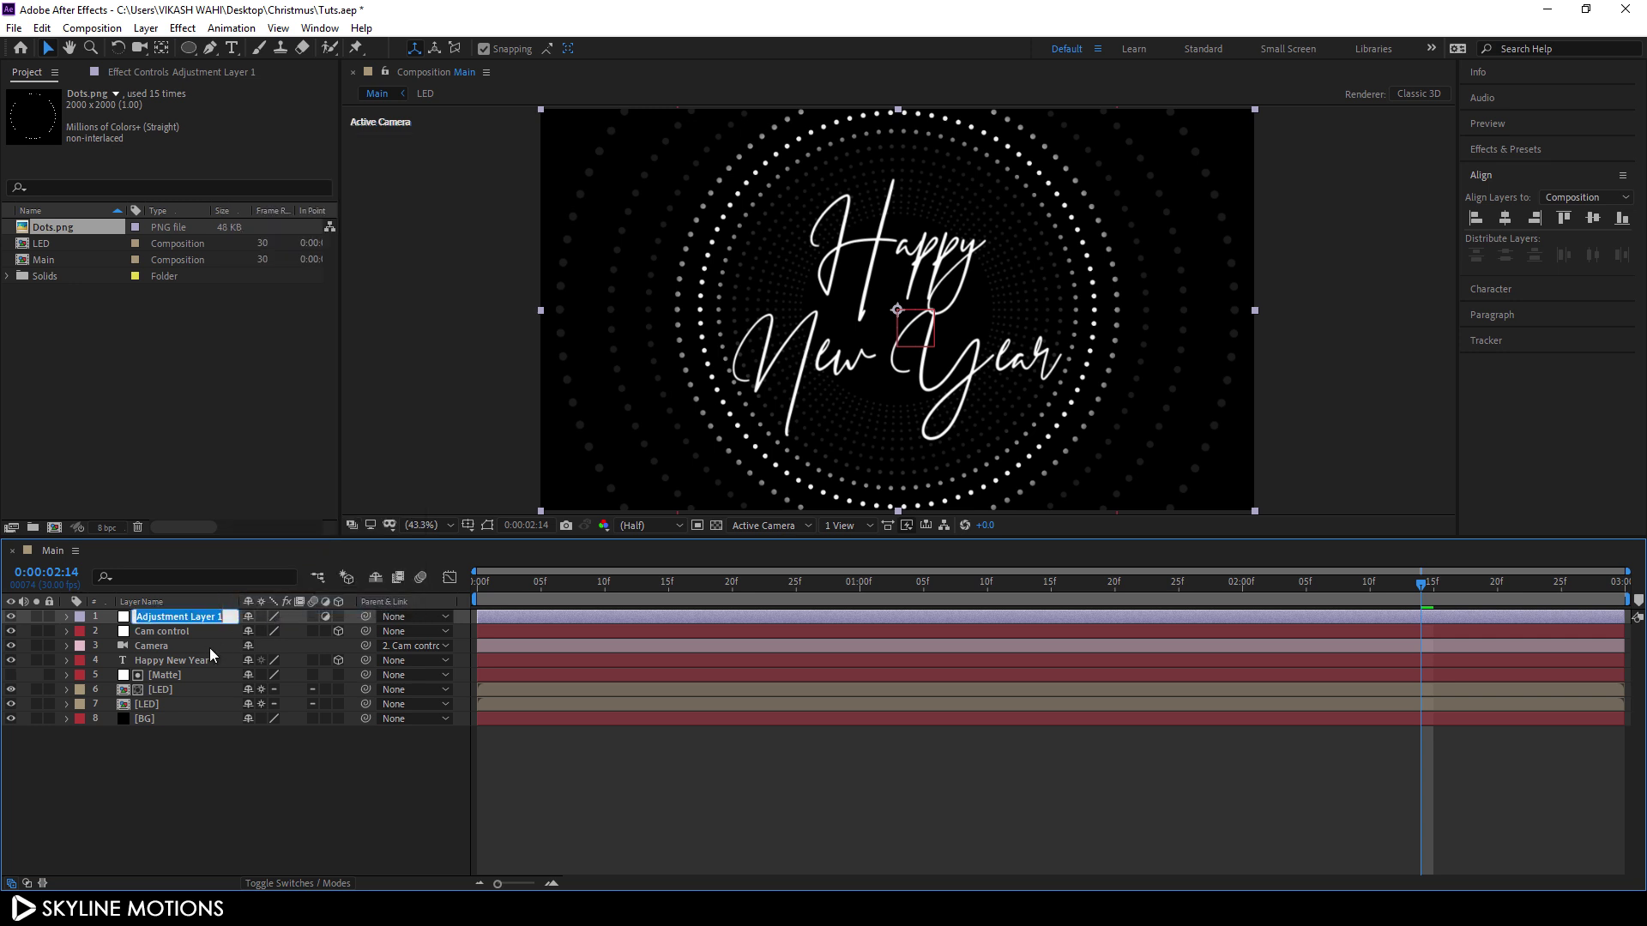
{"action": "type", "text": "Glow"}
{"action": "key", "text": "Return"}
Find the Stylize Glow effect and apply it to the Glow adjustment layer
{"action": "left_click", "coordinate": [1511, 148]}
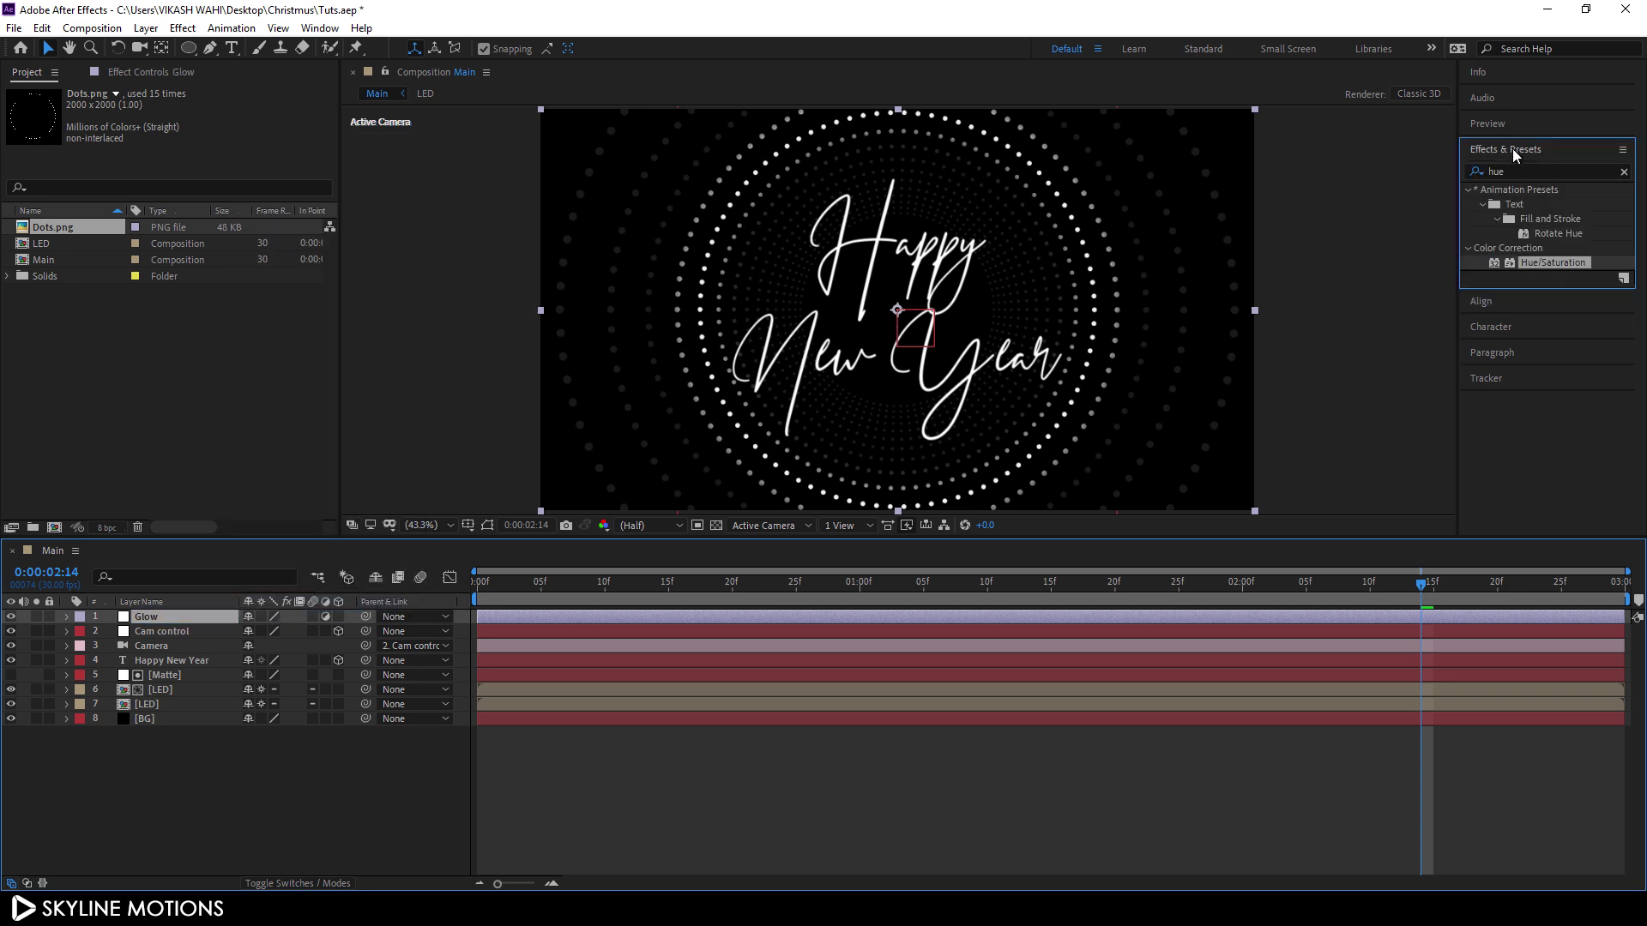
{"action": "left_click", "coordinate": [1624, 171]}
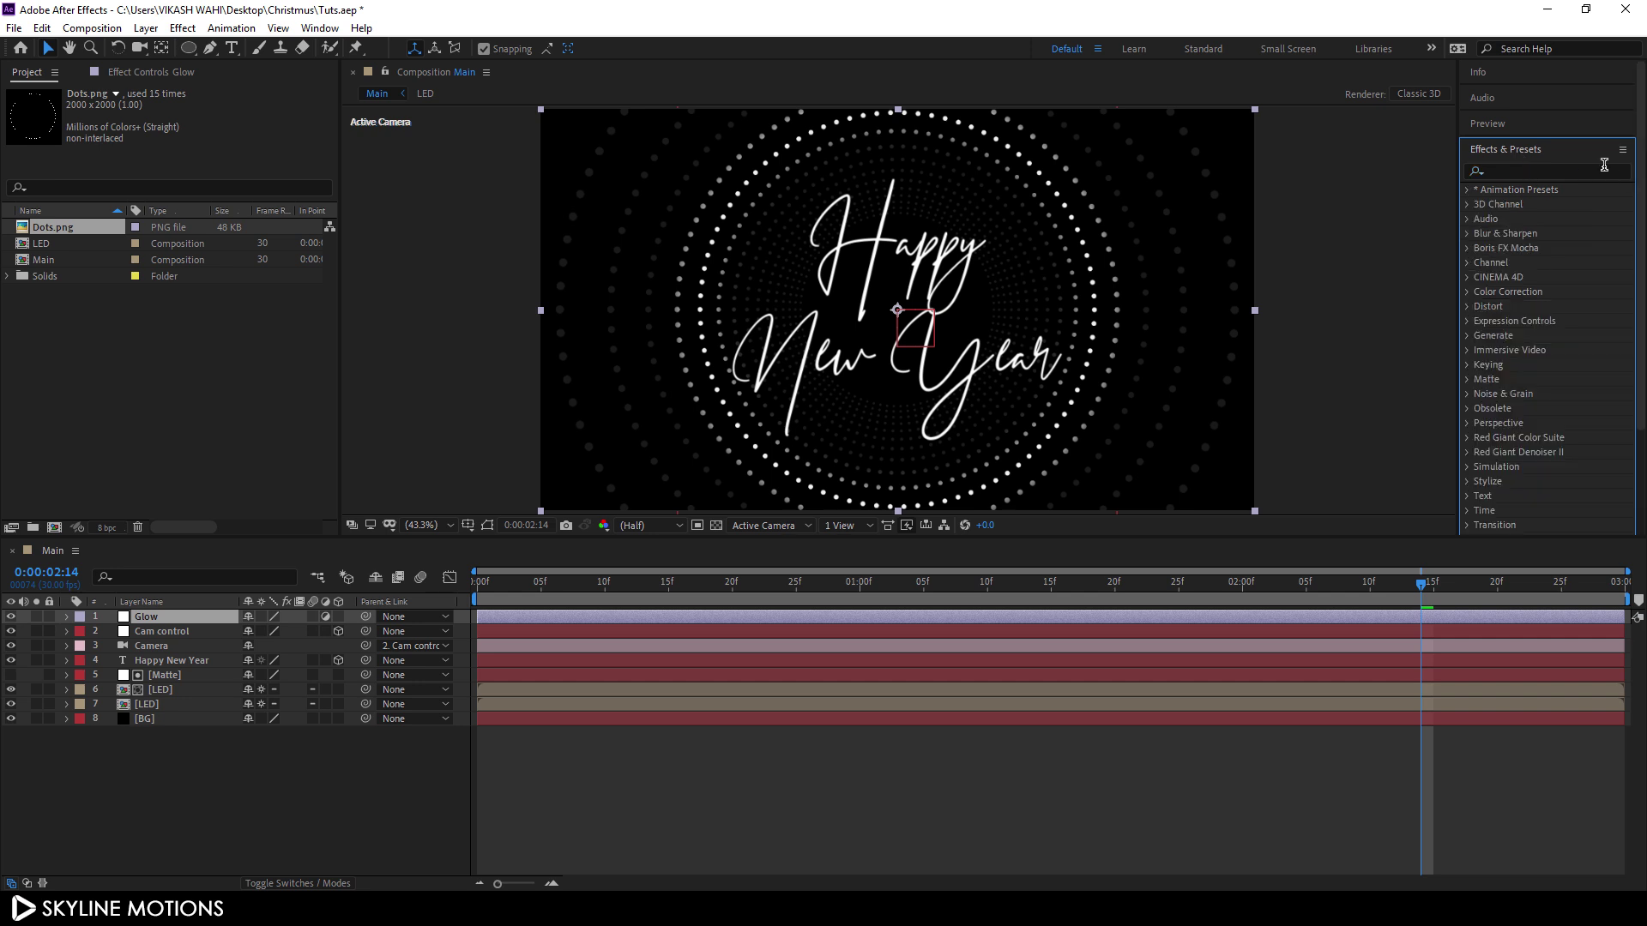
{"action": "left_click", "coordinate": [1604, 167]}
{"action": "type", "text": "glow"}
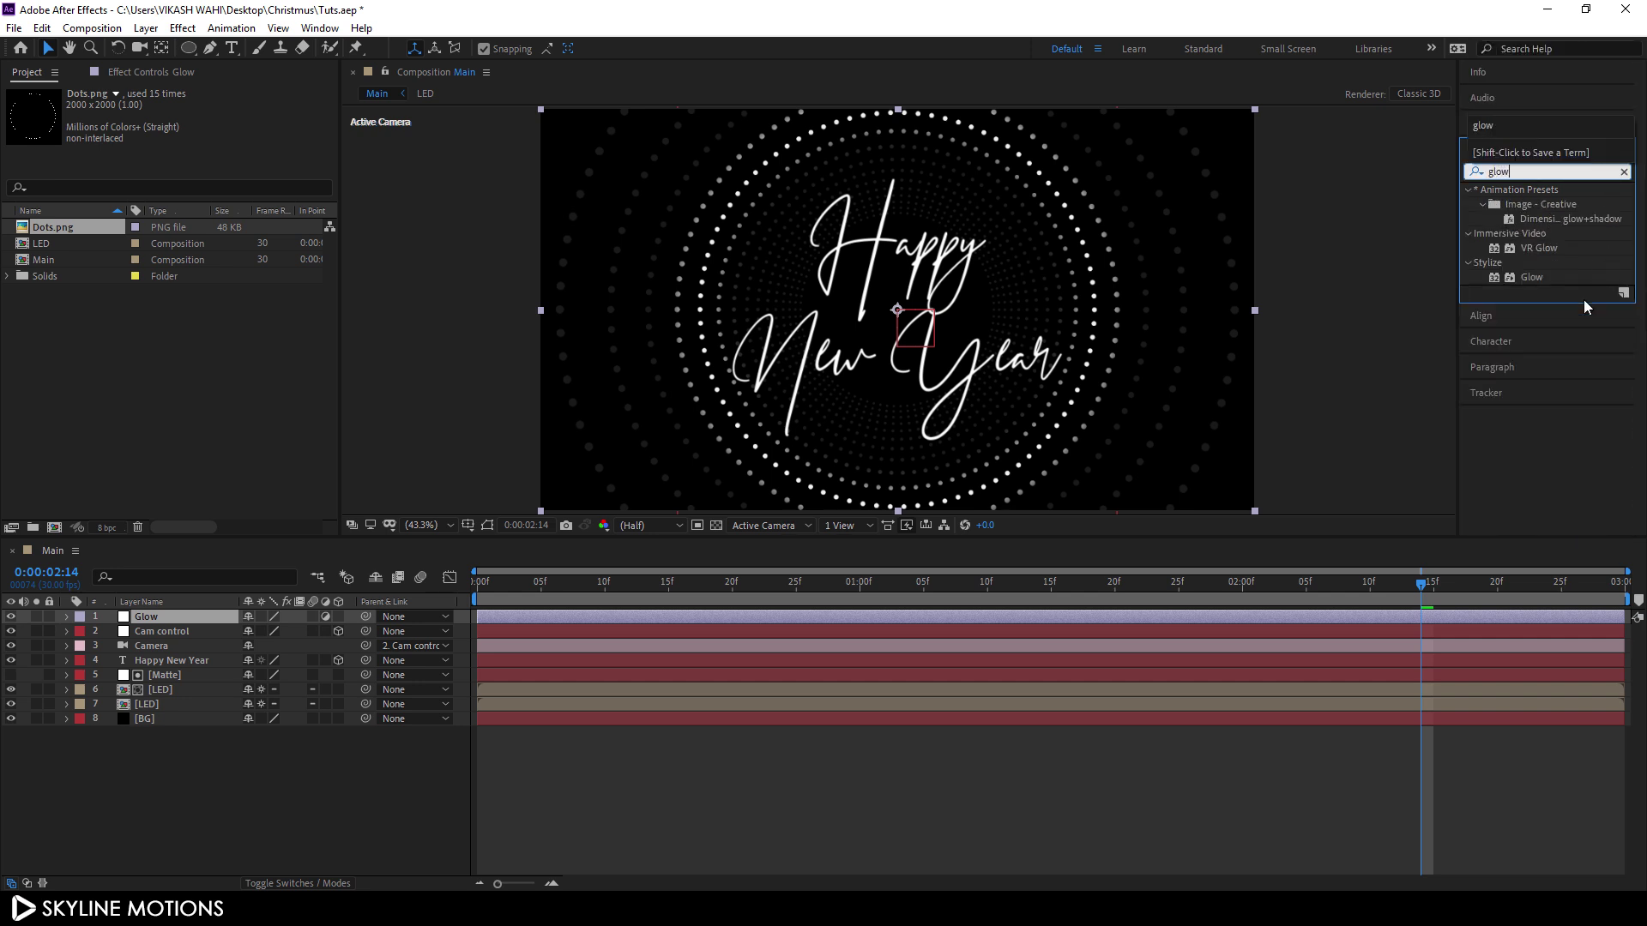
{"action": "left_click_drag", "start_coordinate": [1534, 276], "coordinate": [197, 615]}
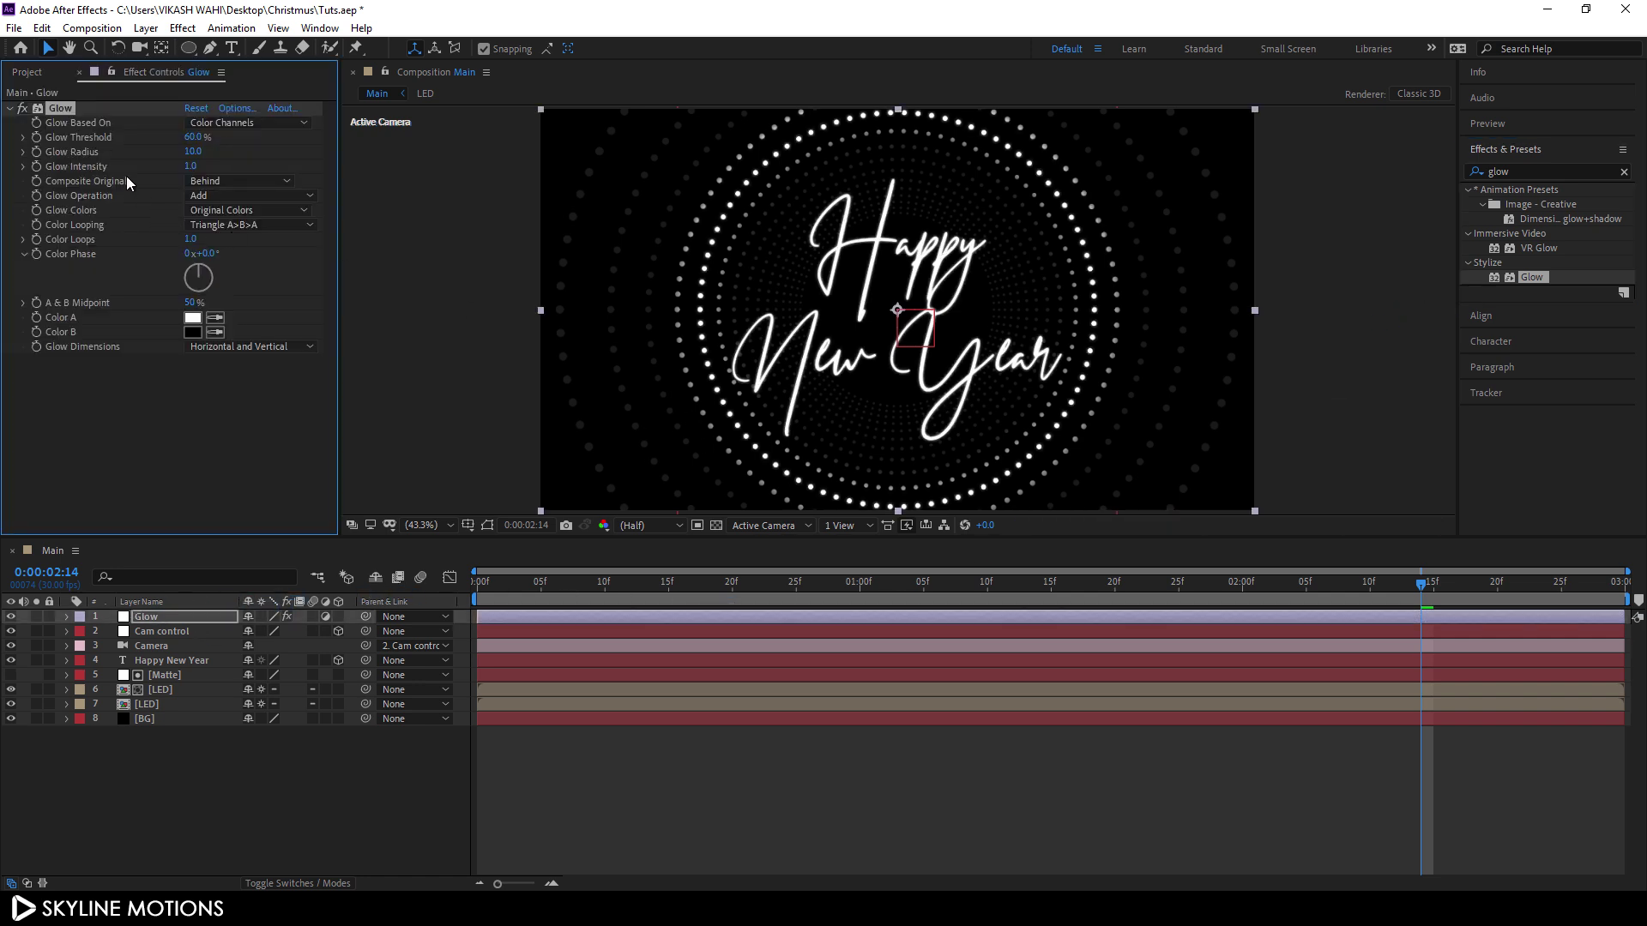
Set the Glow effect's Glow Radius to 50
{"action": "left_click", "coordinate": [187, 152]}
{"action": "type", "text": "50"}
{"action": "key", "text": "Return"}
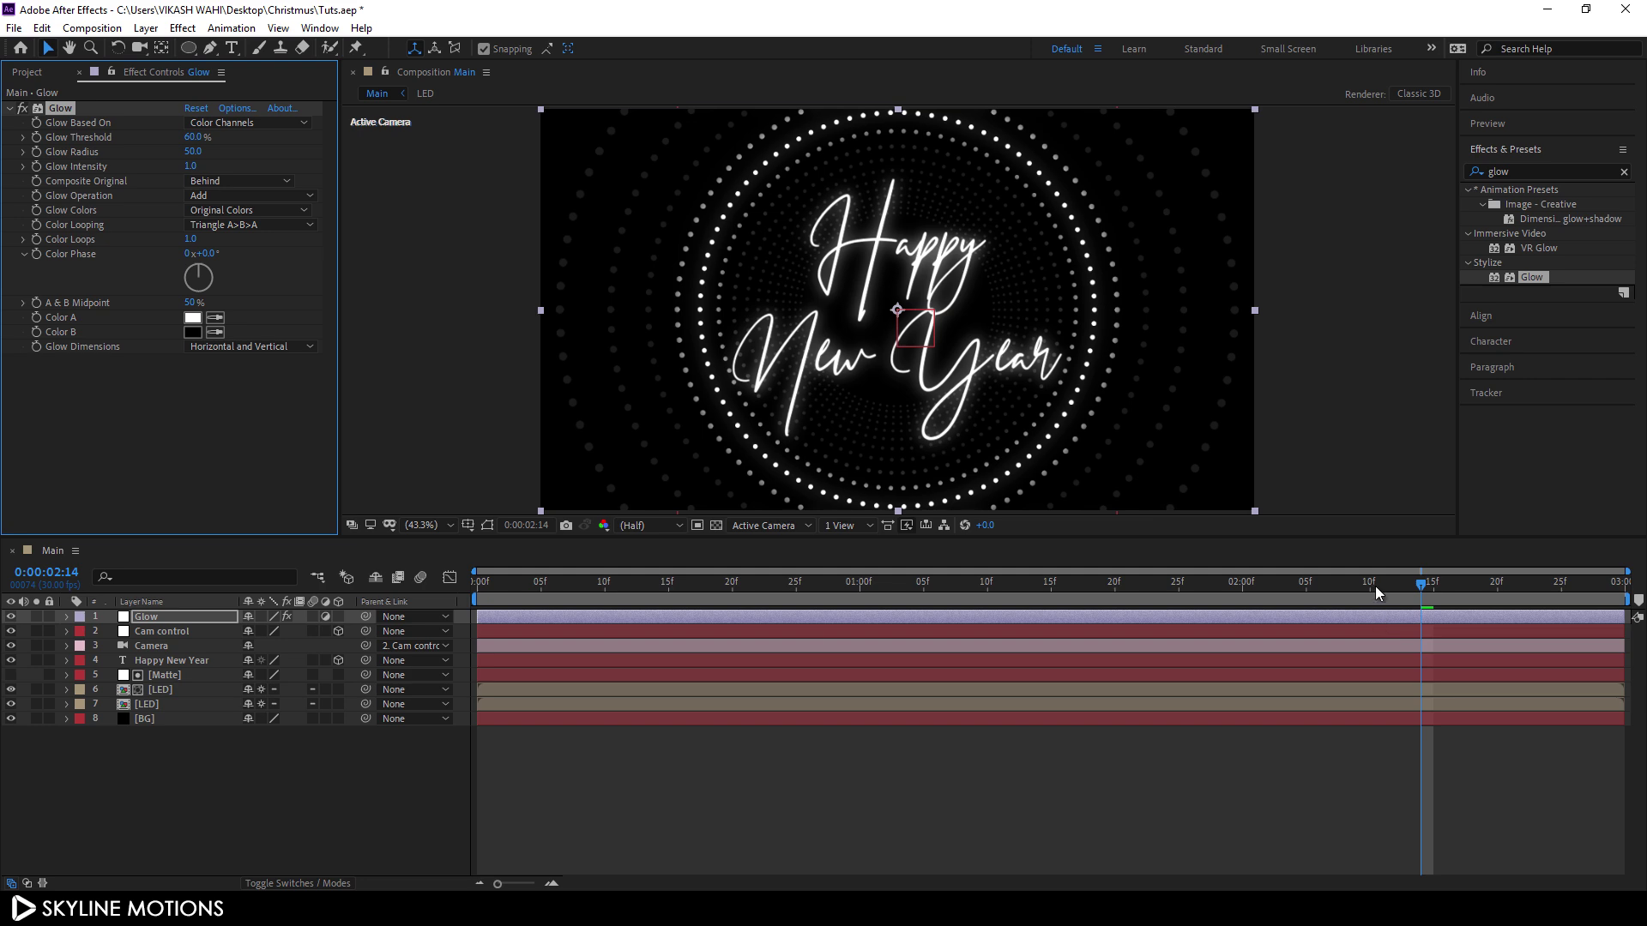
Create a new white solid named Light Leak on top of the Main composition's layers
{"action": "left_click_drag", "start_coordinate": [1375, 585], "coordinate": [1268, 587]}
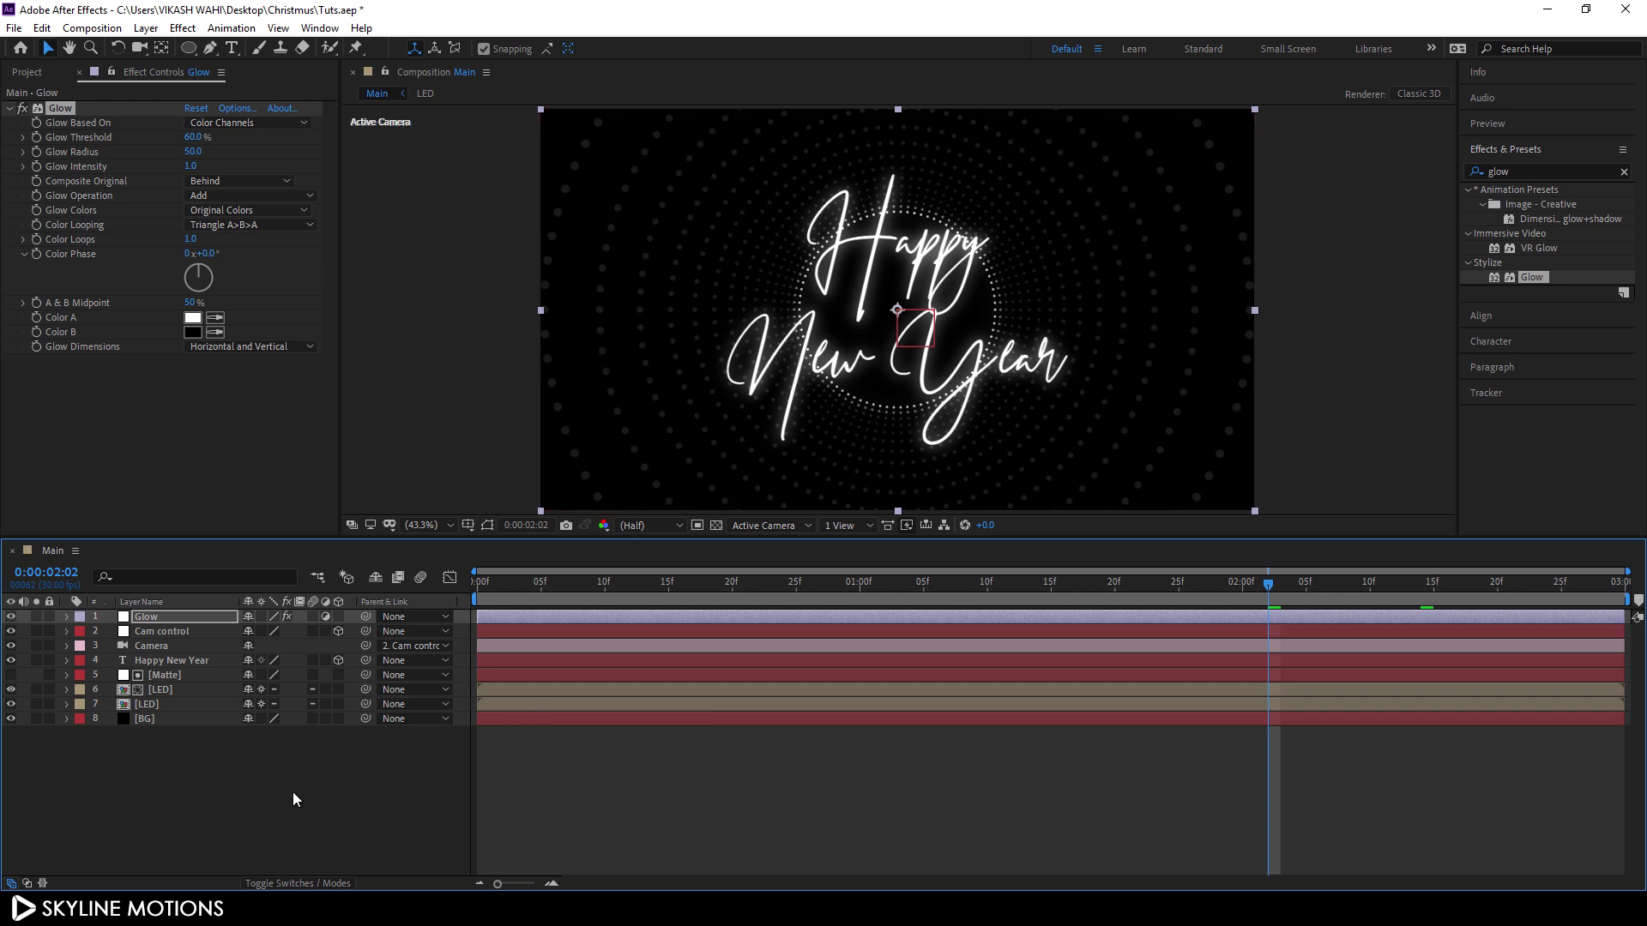
{"action": "left_click", "coordinate": [146, 28]}
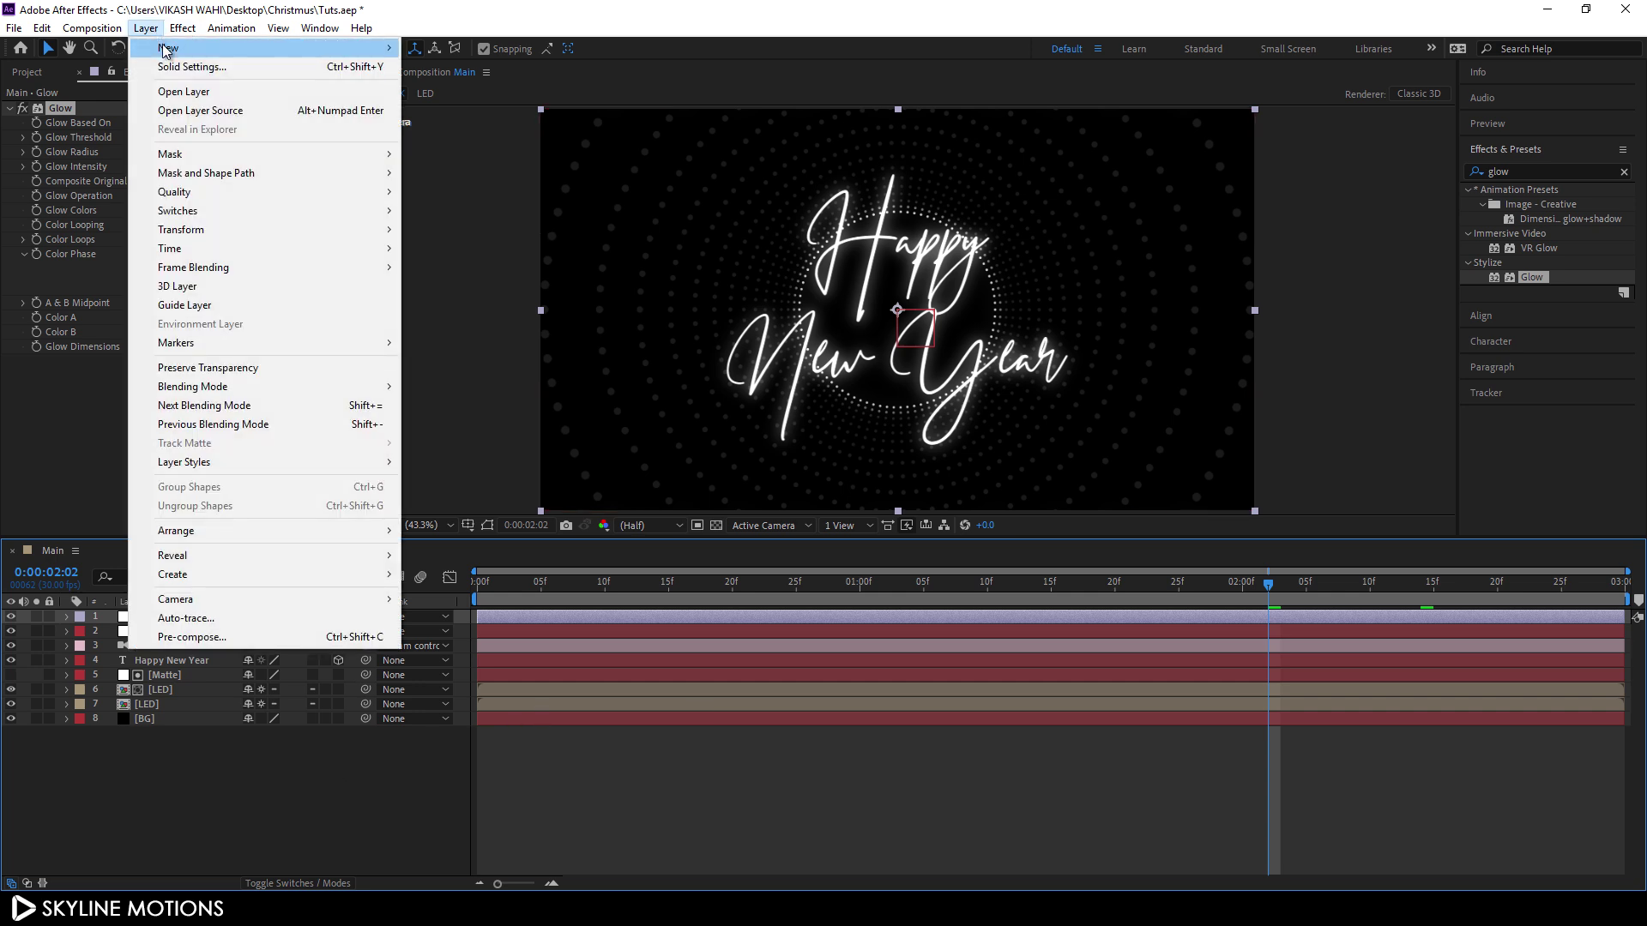
{"action": "mouse_move", "coordinate": [283, 48]}
{"action": "left_click", "coordinate": [485, 74]}
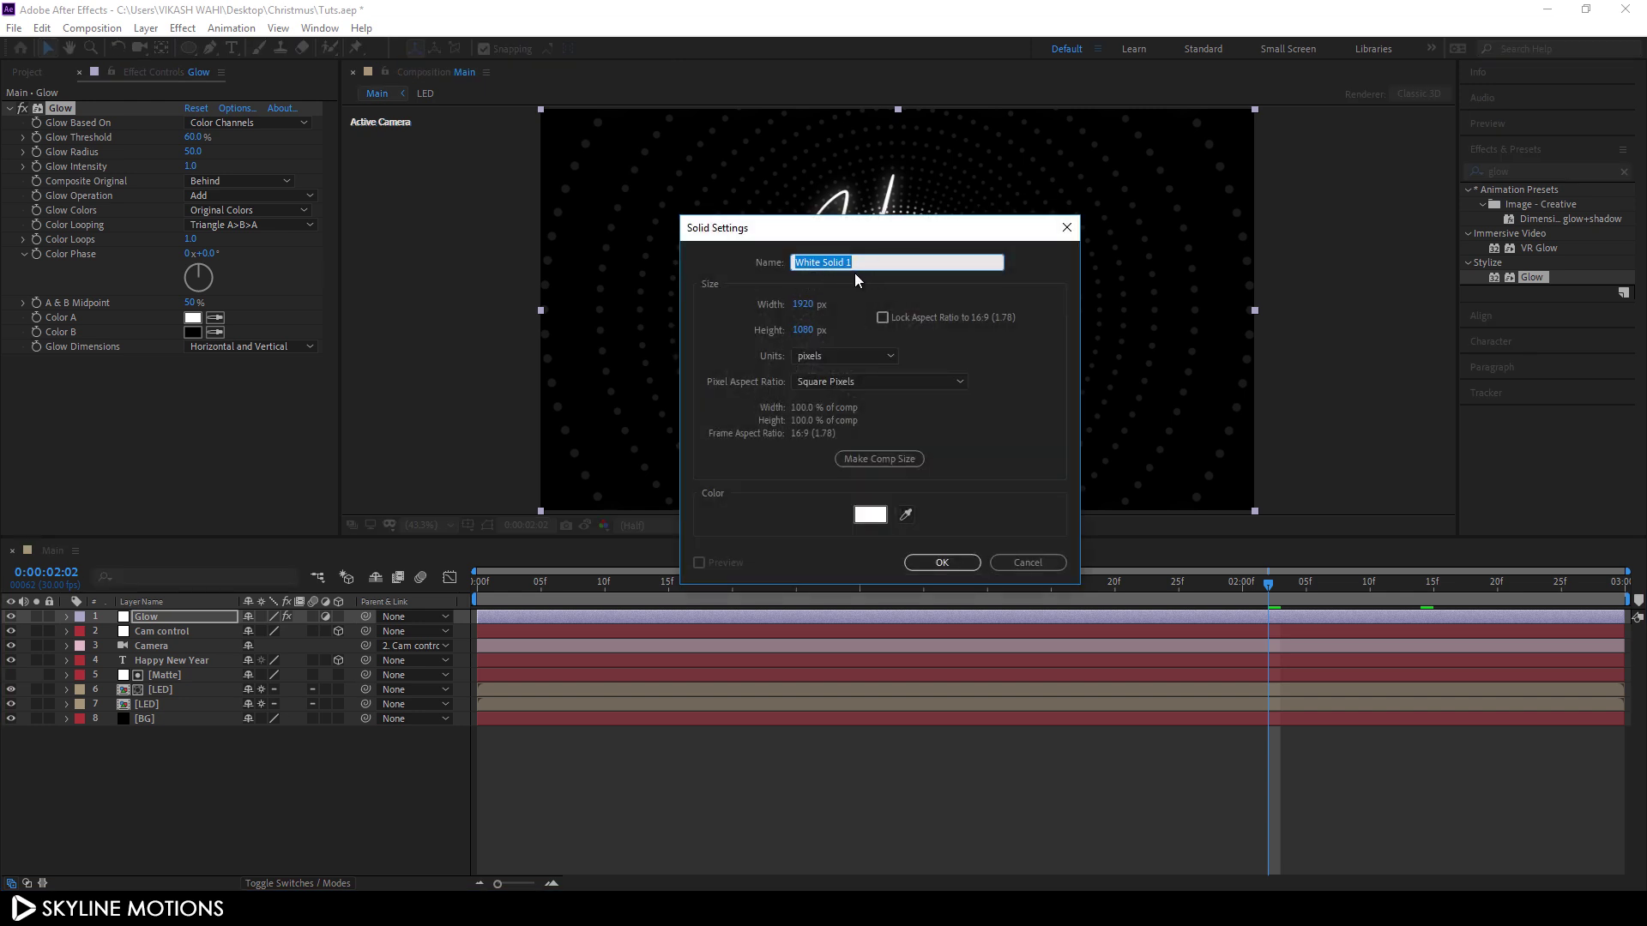
{"action": "type", "text": "Light Leak"}
{"action": "left_click", "coordinate": [973, 562]}
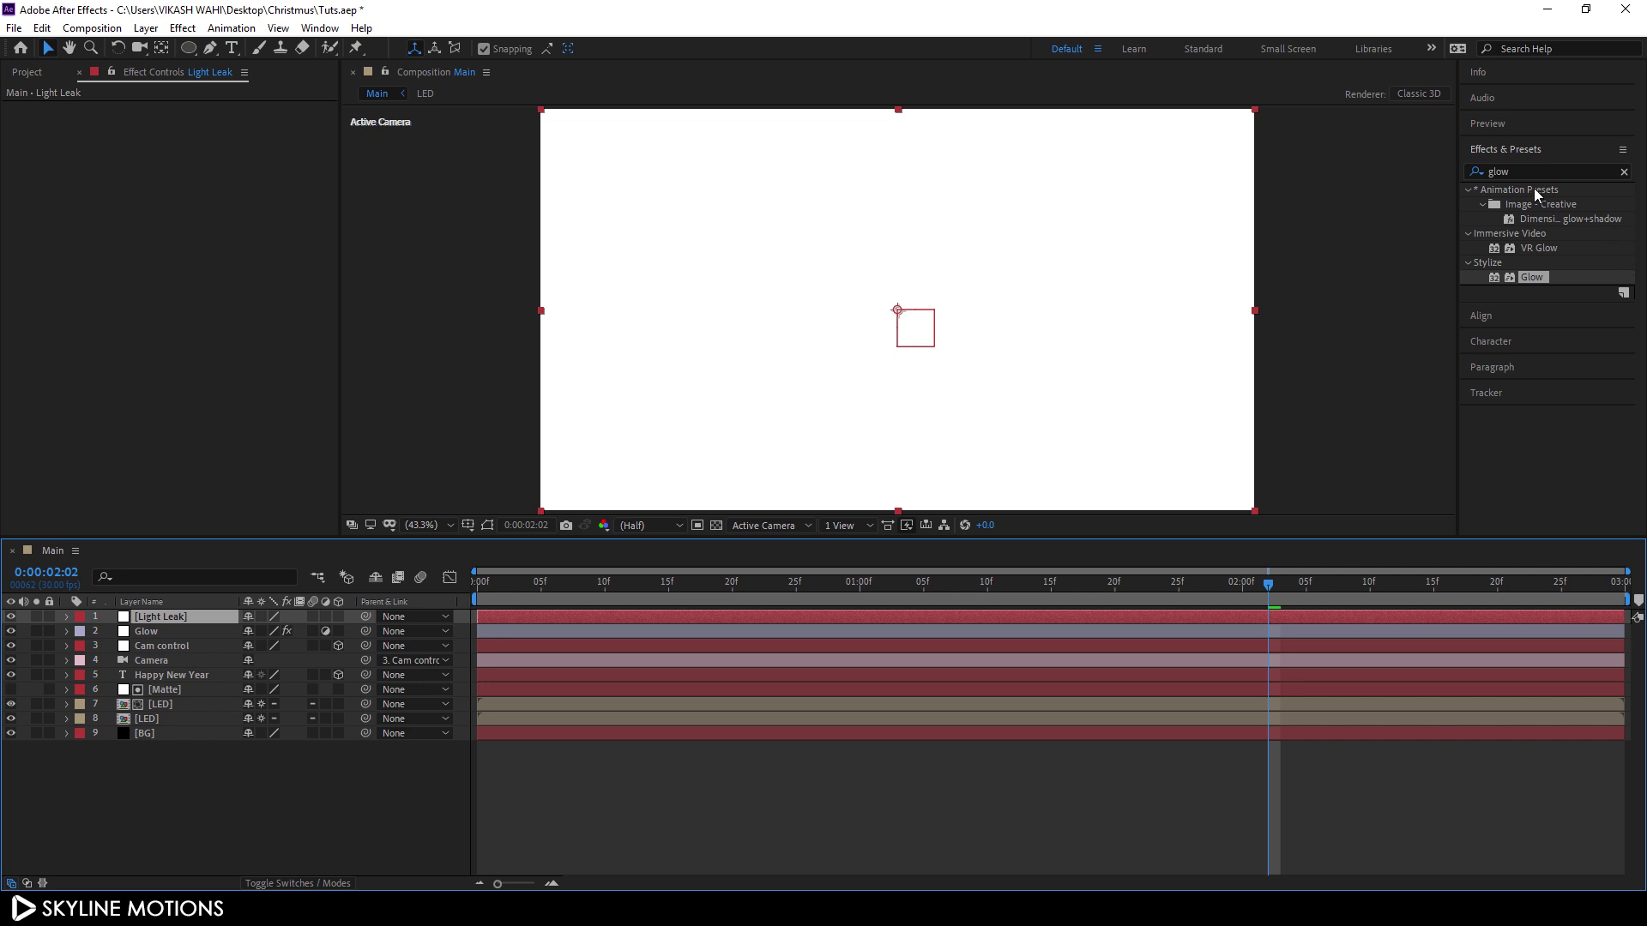
Find the Fractal Noise effect and apply it to the Light Leak solid
{"action": "left_click", "coordinate": [1624, 172]}
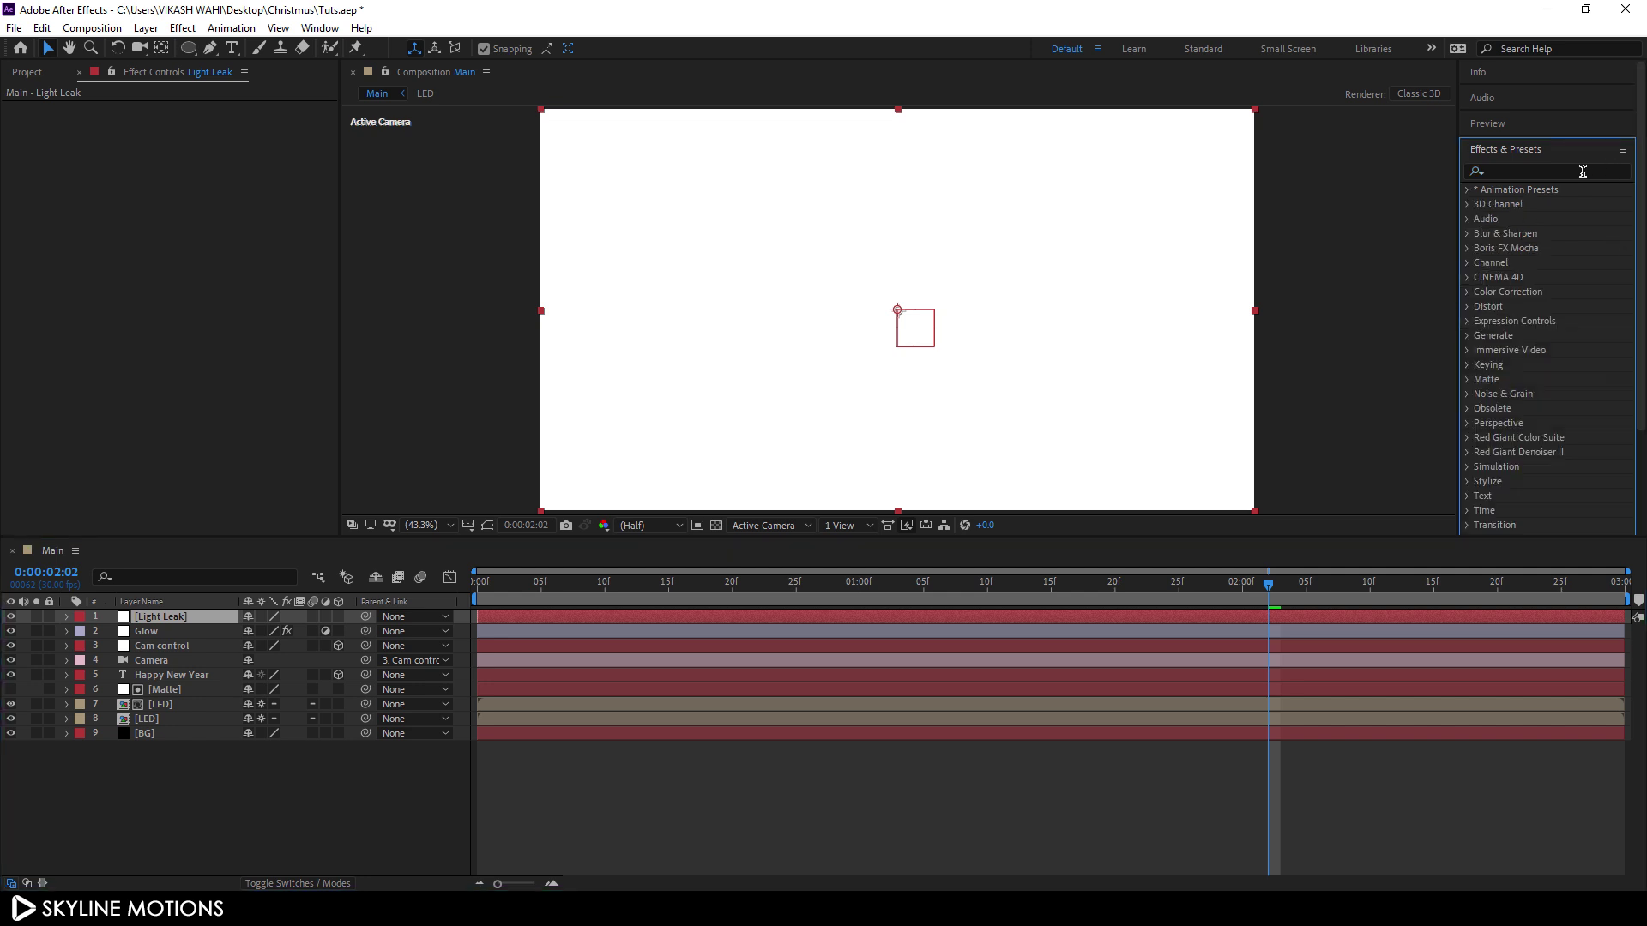
{"action": "type", "text": "noise"}
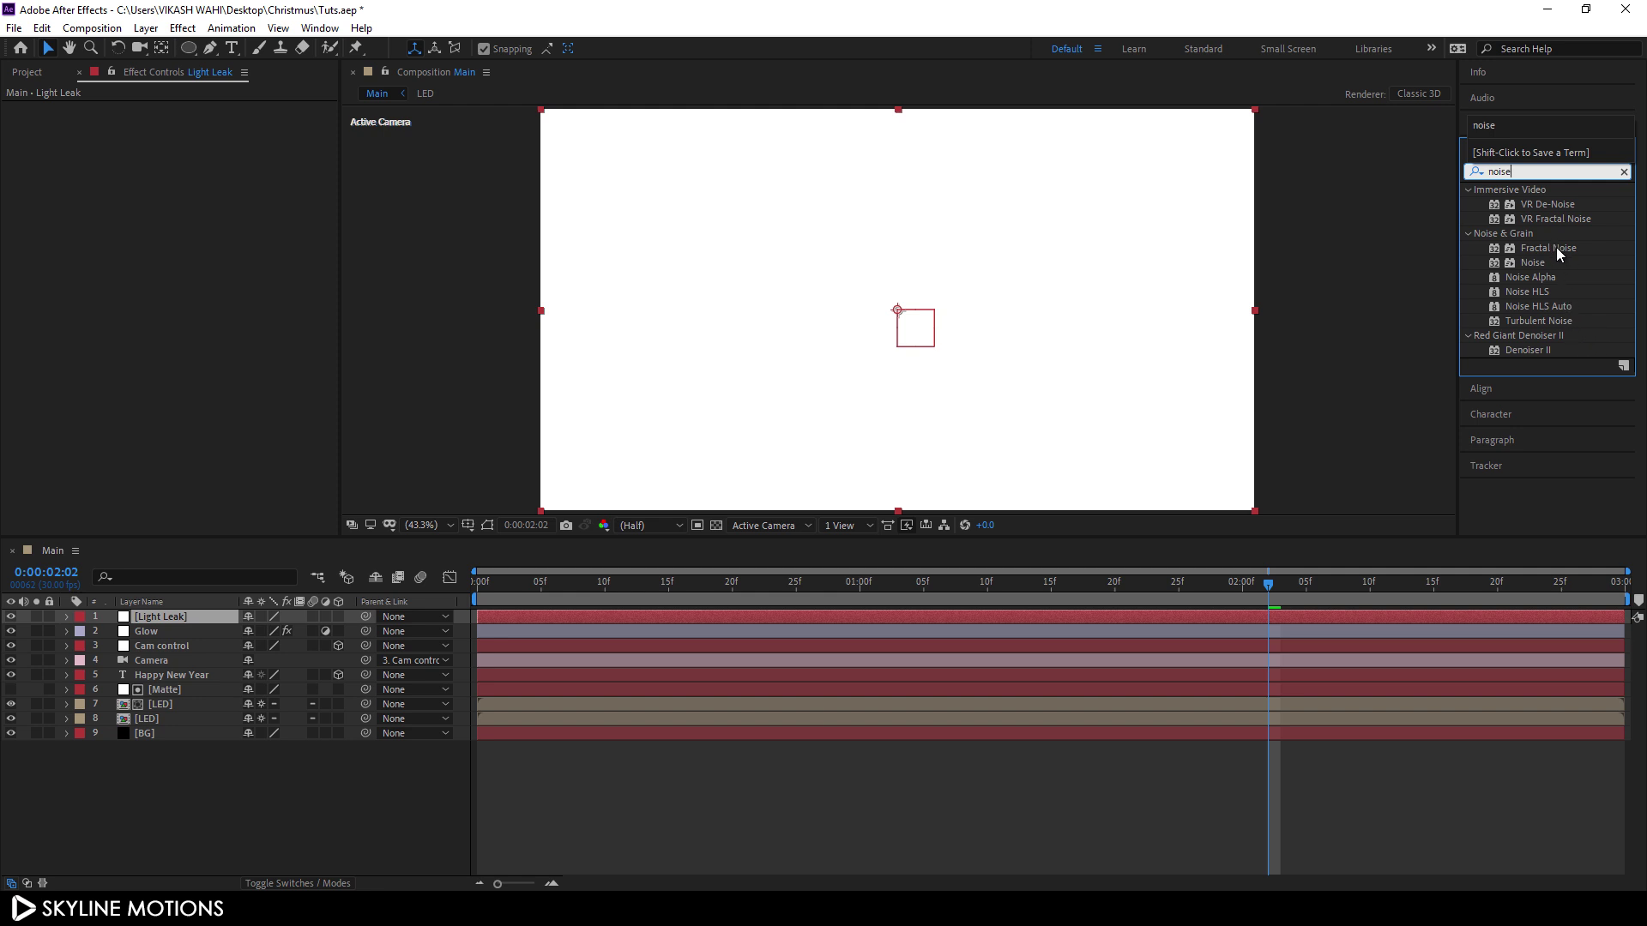
{"action": "left_click_drag", "start_coordinate": [1556, 247], "coordinate": [1022, 316]}
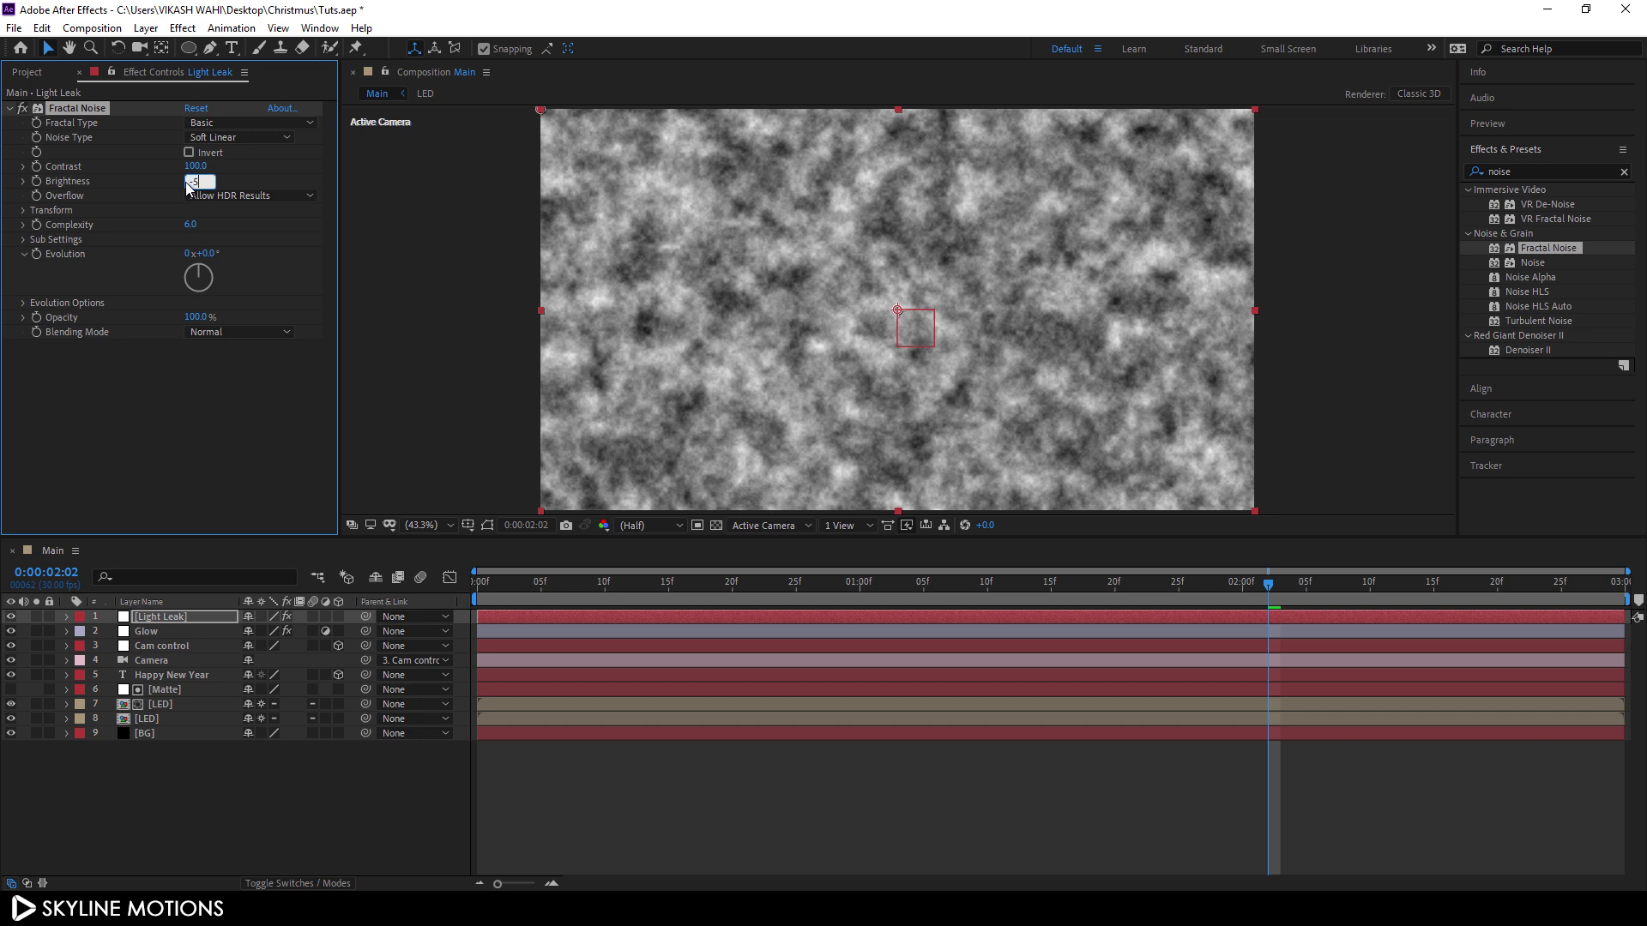
Set the Fractal Noise Brightness to -50 and Complexity to 1
{"action": "type", "text": "-60"}
{"action": "key", "text": "Return"}
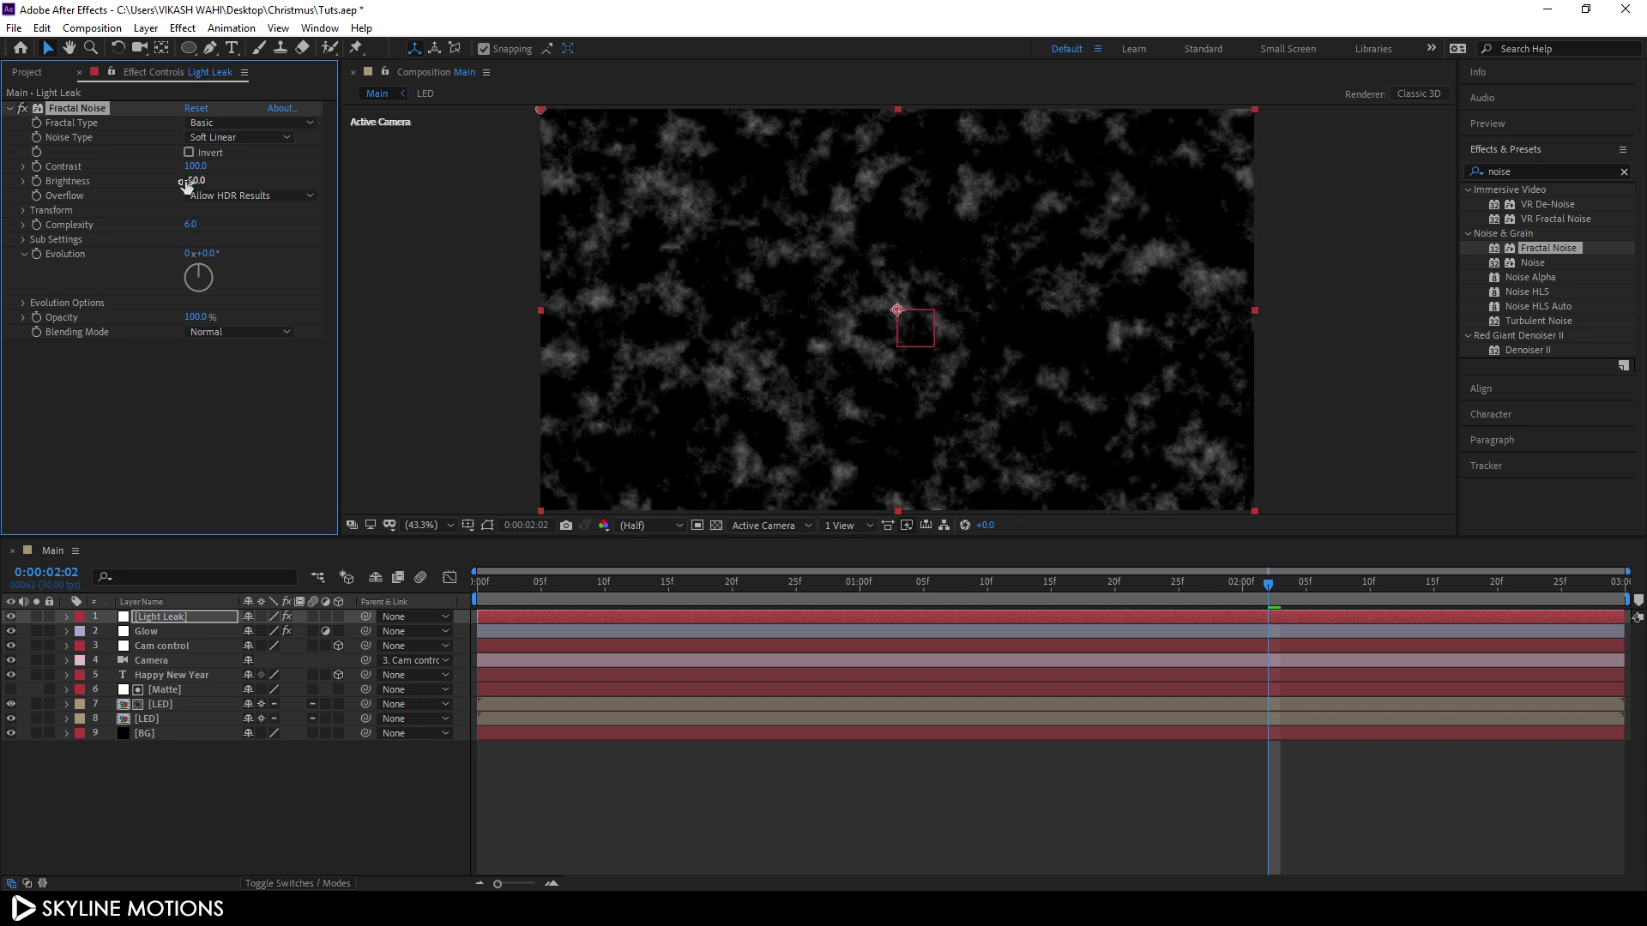
{"action": "left_click", "coordinate": [190, 225]}
{"action": "type", "text": "1"}
{"action": "key", "text": "Return"}
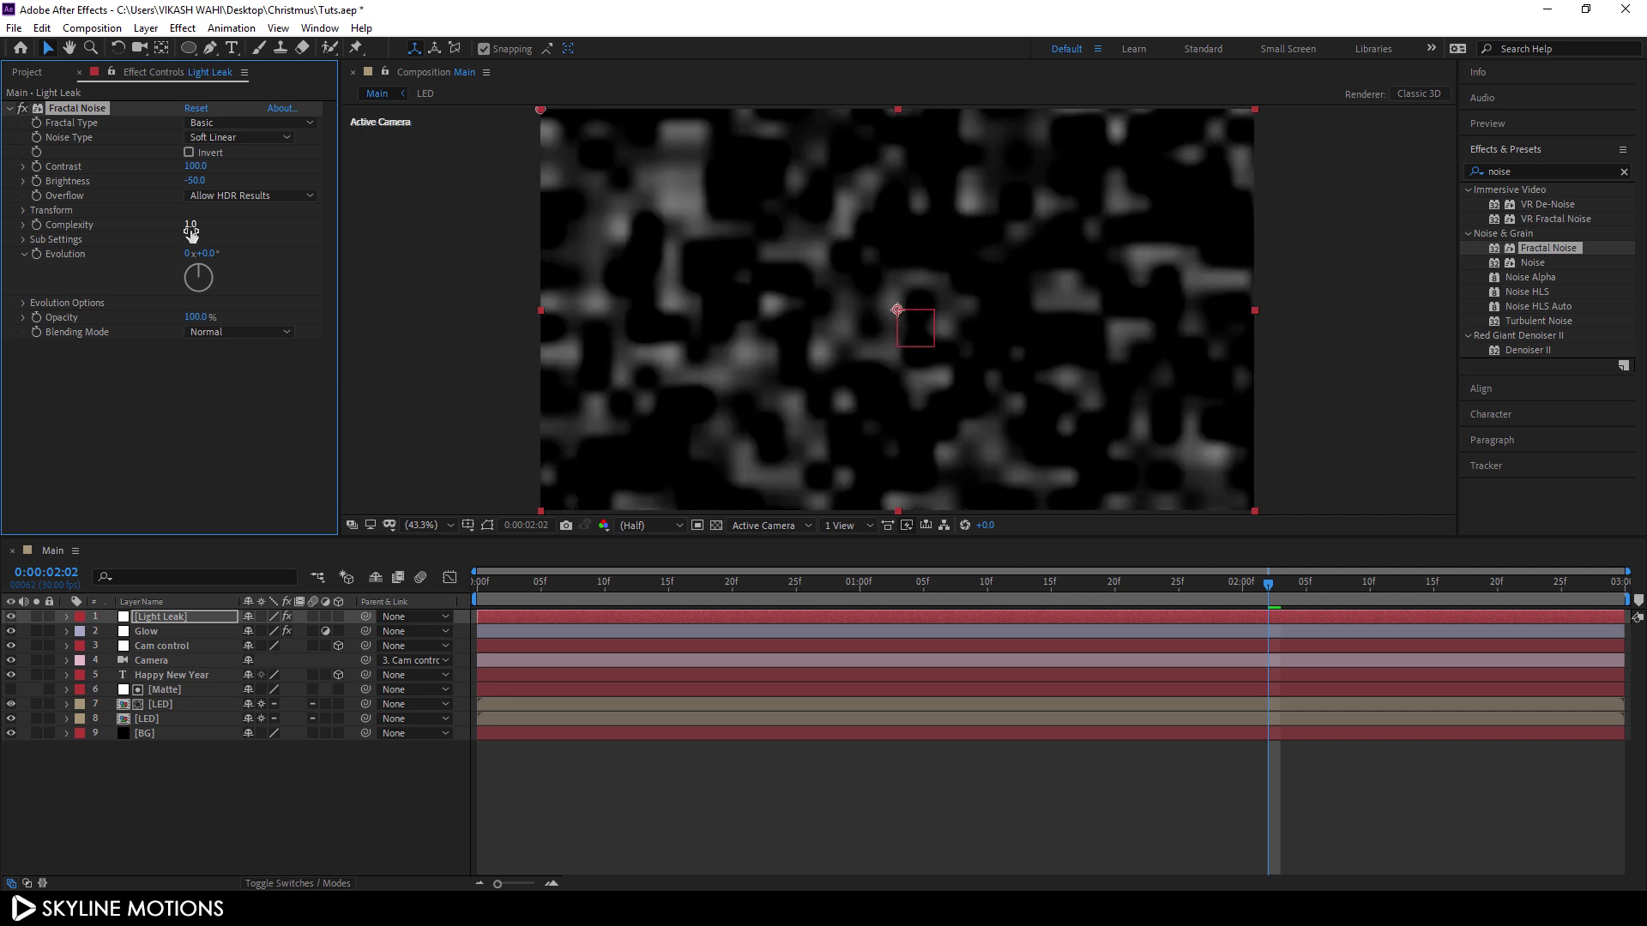
Set the Fractal Noise transform Scale to 1200
{"action": "left_click", "coordinate": [24, 209]}
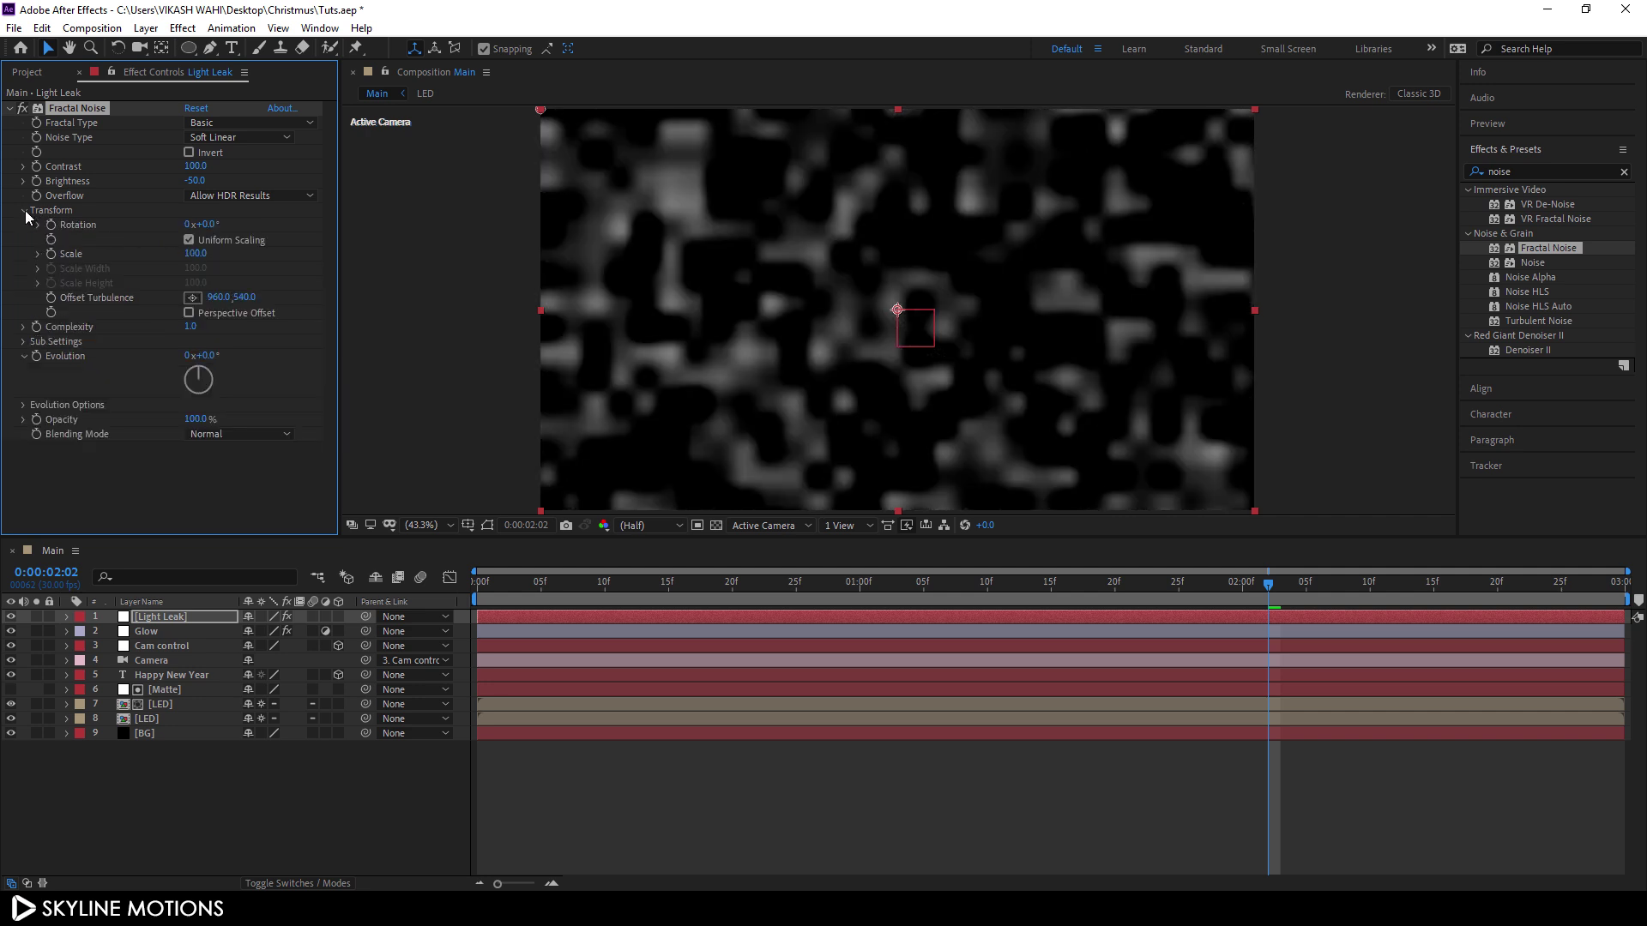
{"action": "left_click", "coordinate": [195, 254]}
{"action": "type", "text": "1000"}
{"action": "key", "text": "Return"}
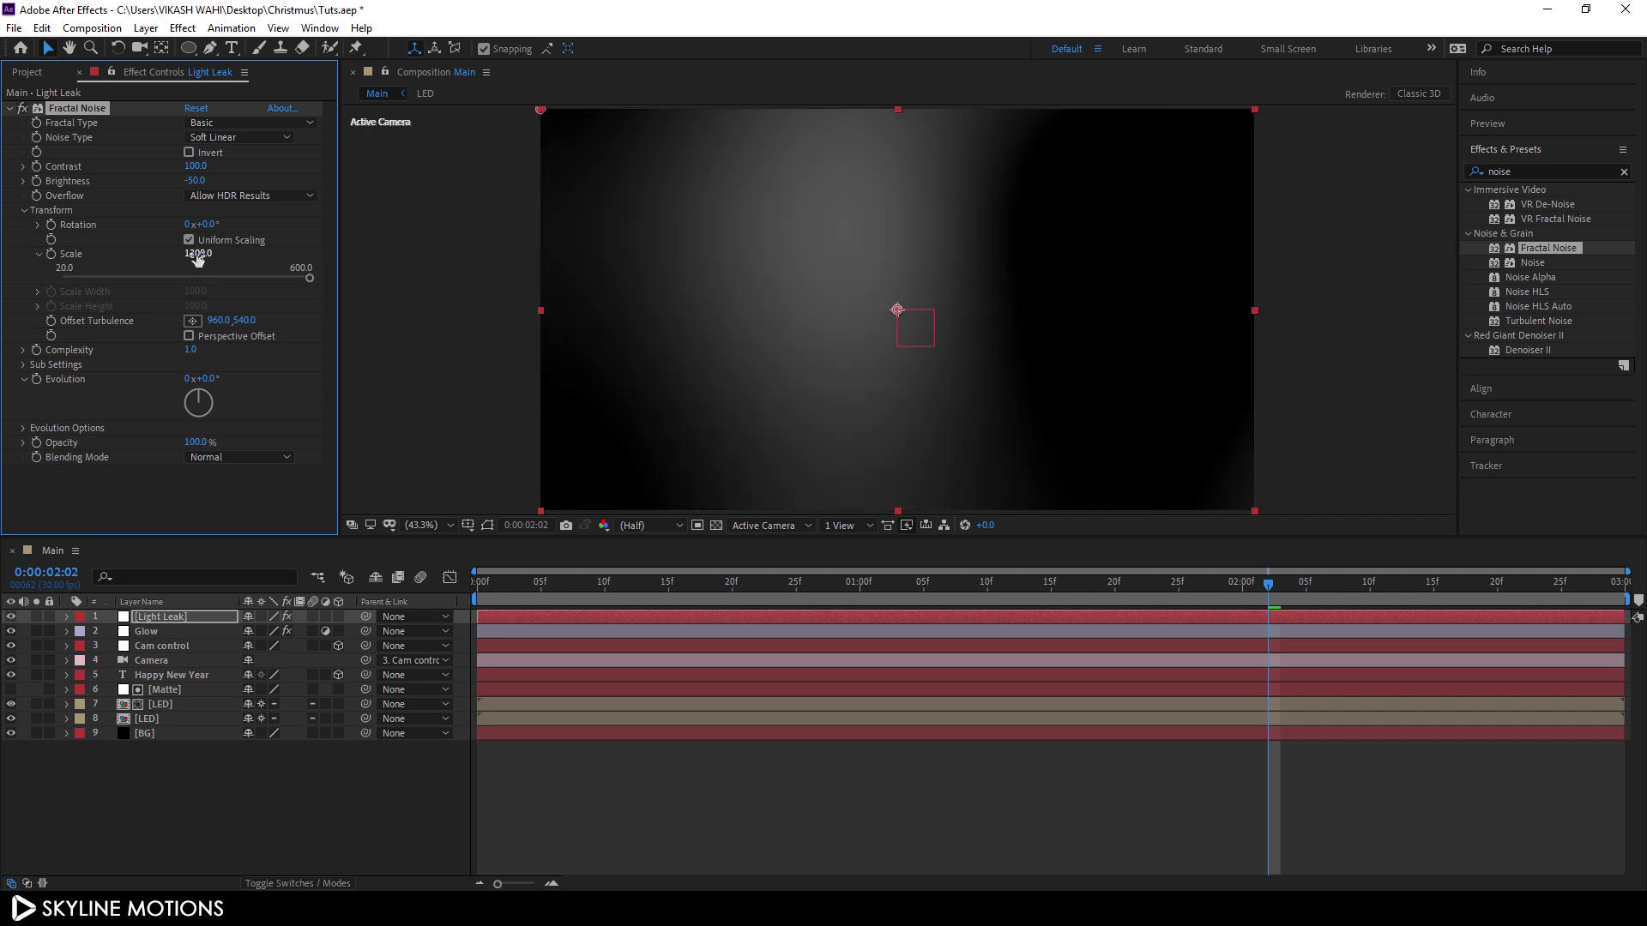
{"action": "key", "text": "Return"}
Set the Fractal Noise Evolution to 2 revolutions at 0:00:02:29 and keyframe it there
{"action": "left_click_drag", "start_coordinate": [206, 378], "coordinate": [239, 377]}
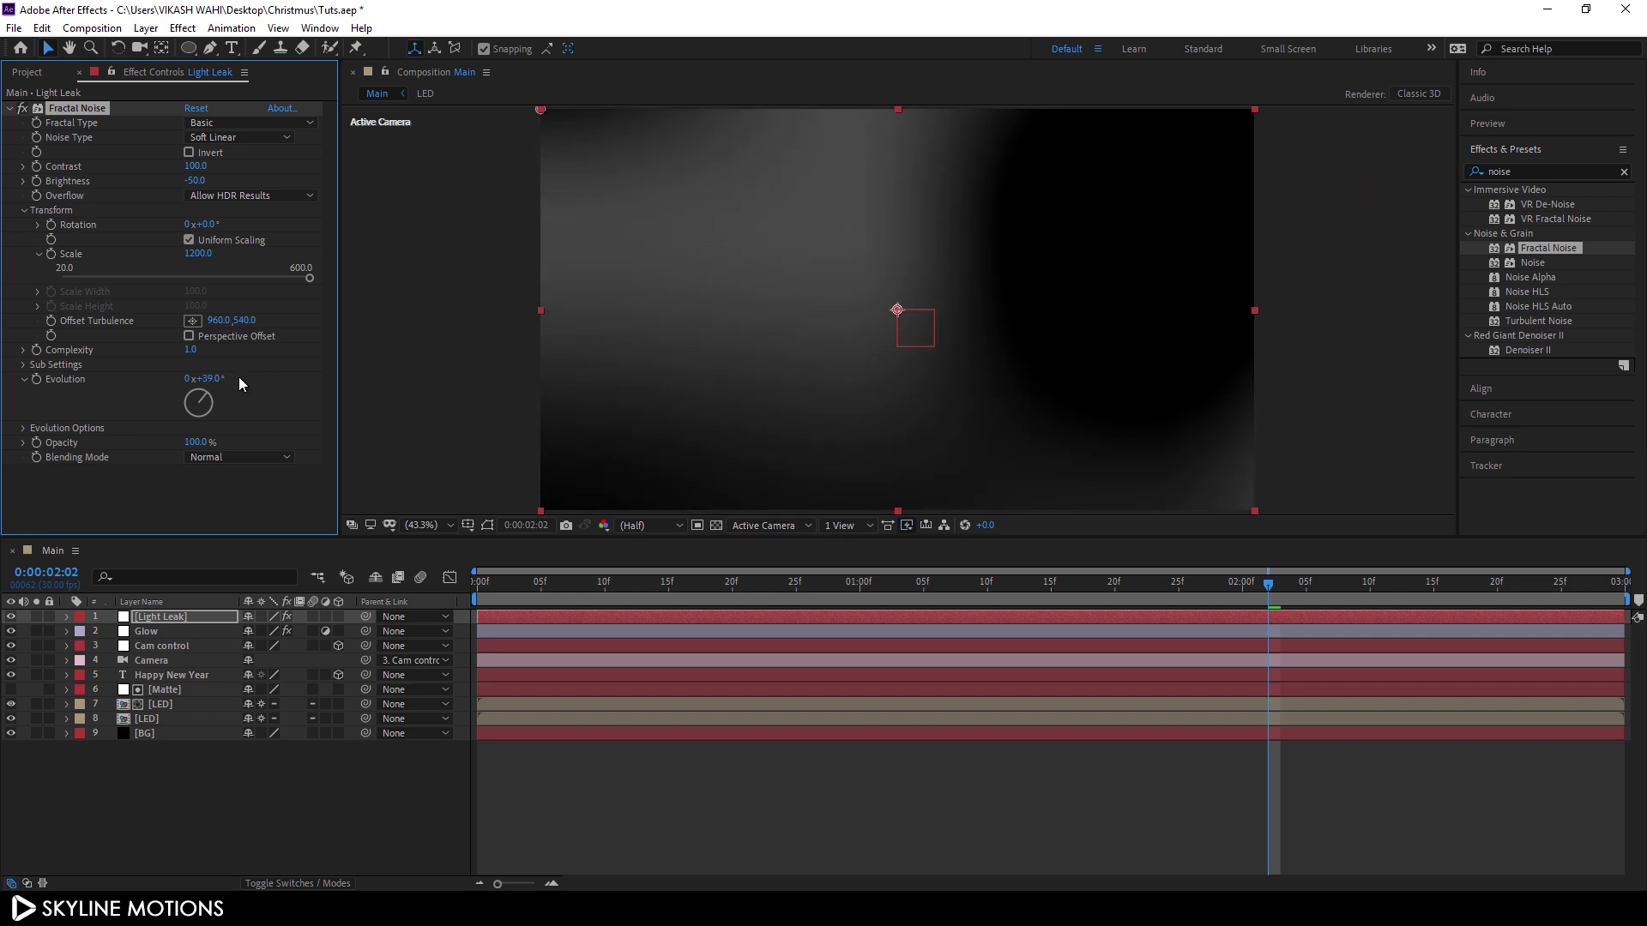
{"action": "key", "text": "ctrl+z"}
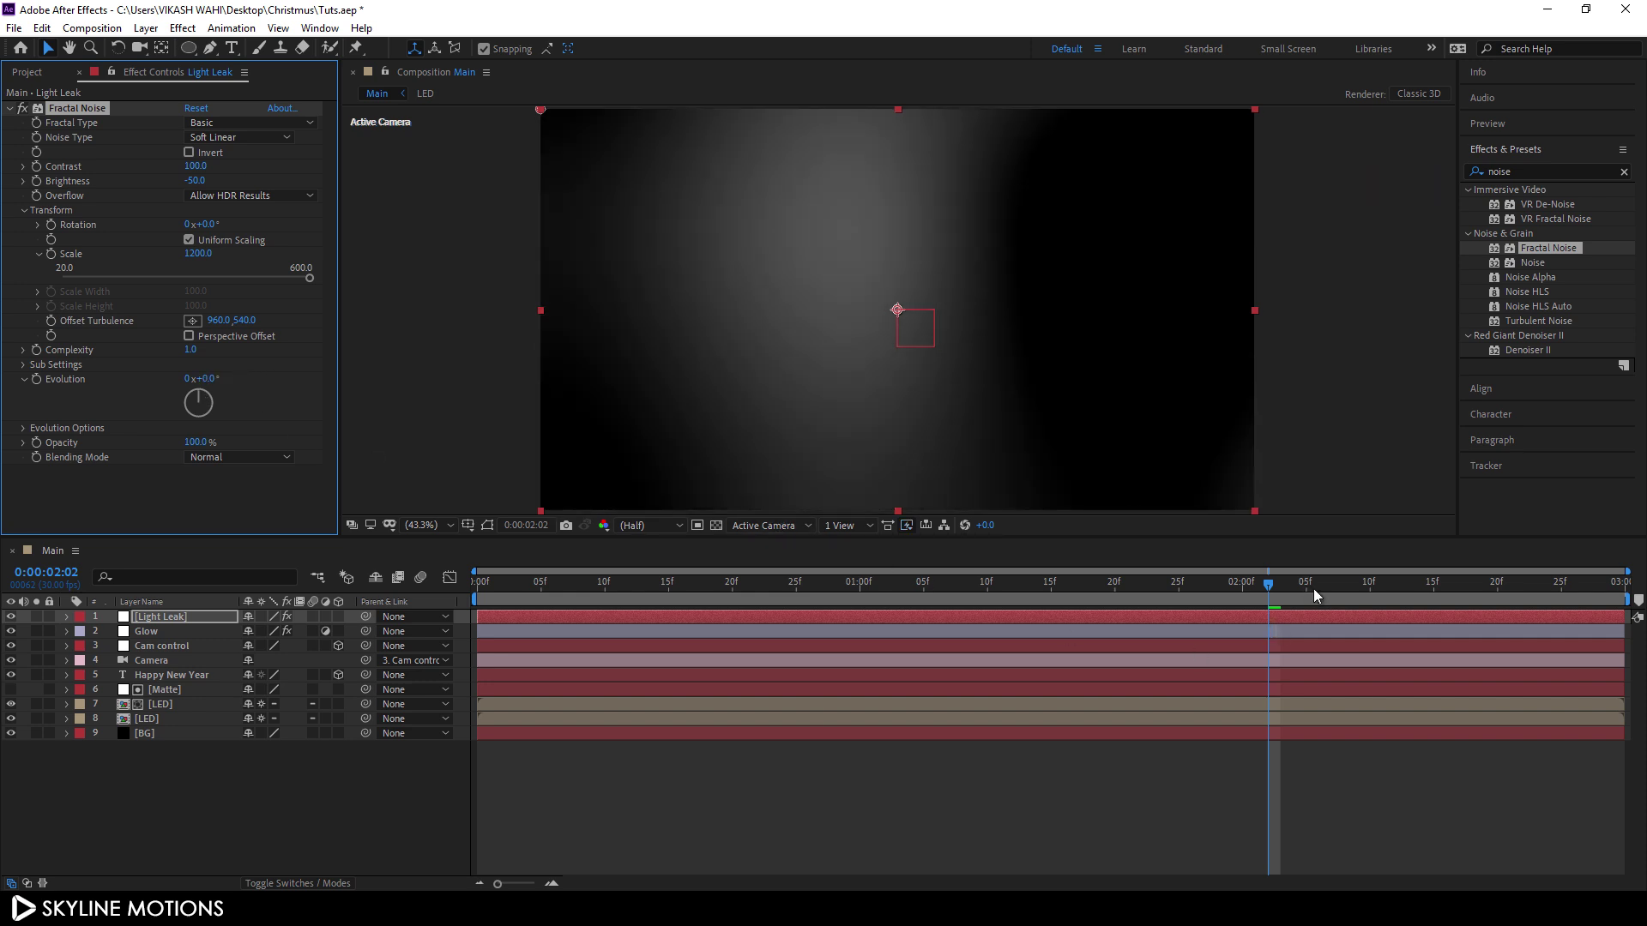
{"action": "left_click_drag", "start_coordinate": [1314, 589], "coordinate": [1613, 583]}
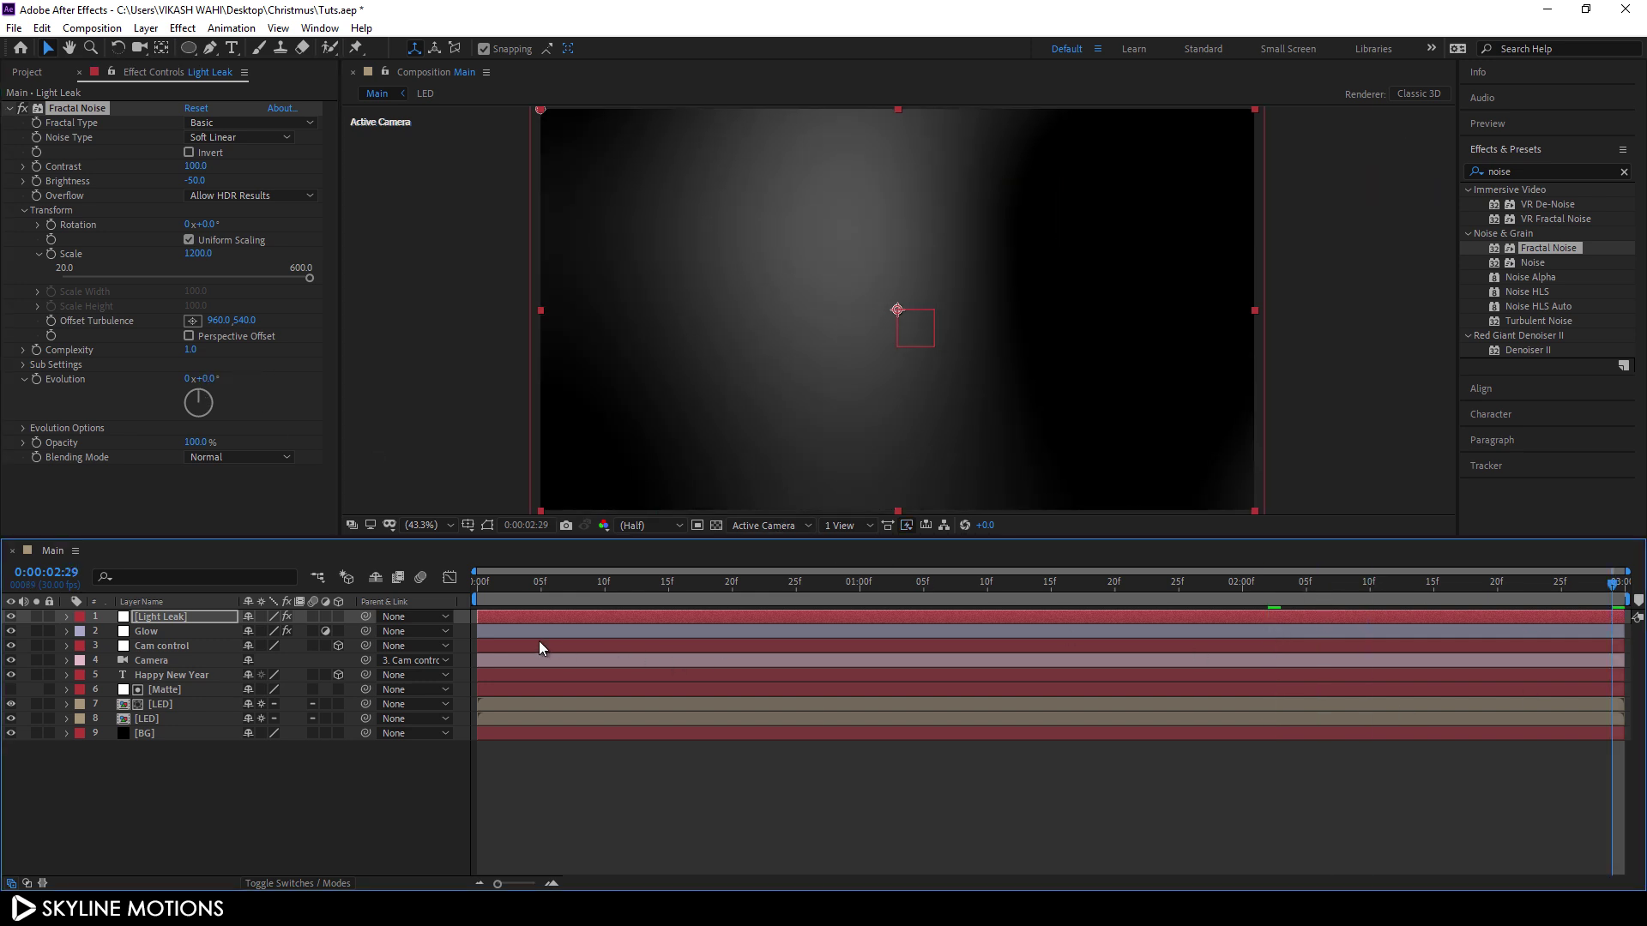
{"action": "left_click", "coordinate": [187, 379]}
{"action": "type", "text": "2"}
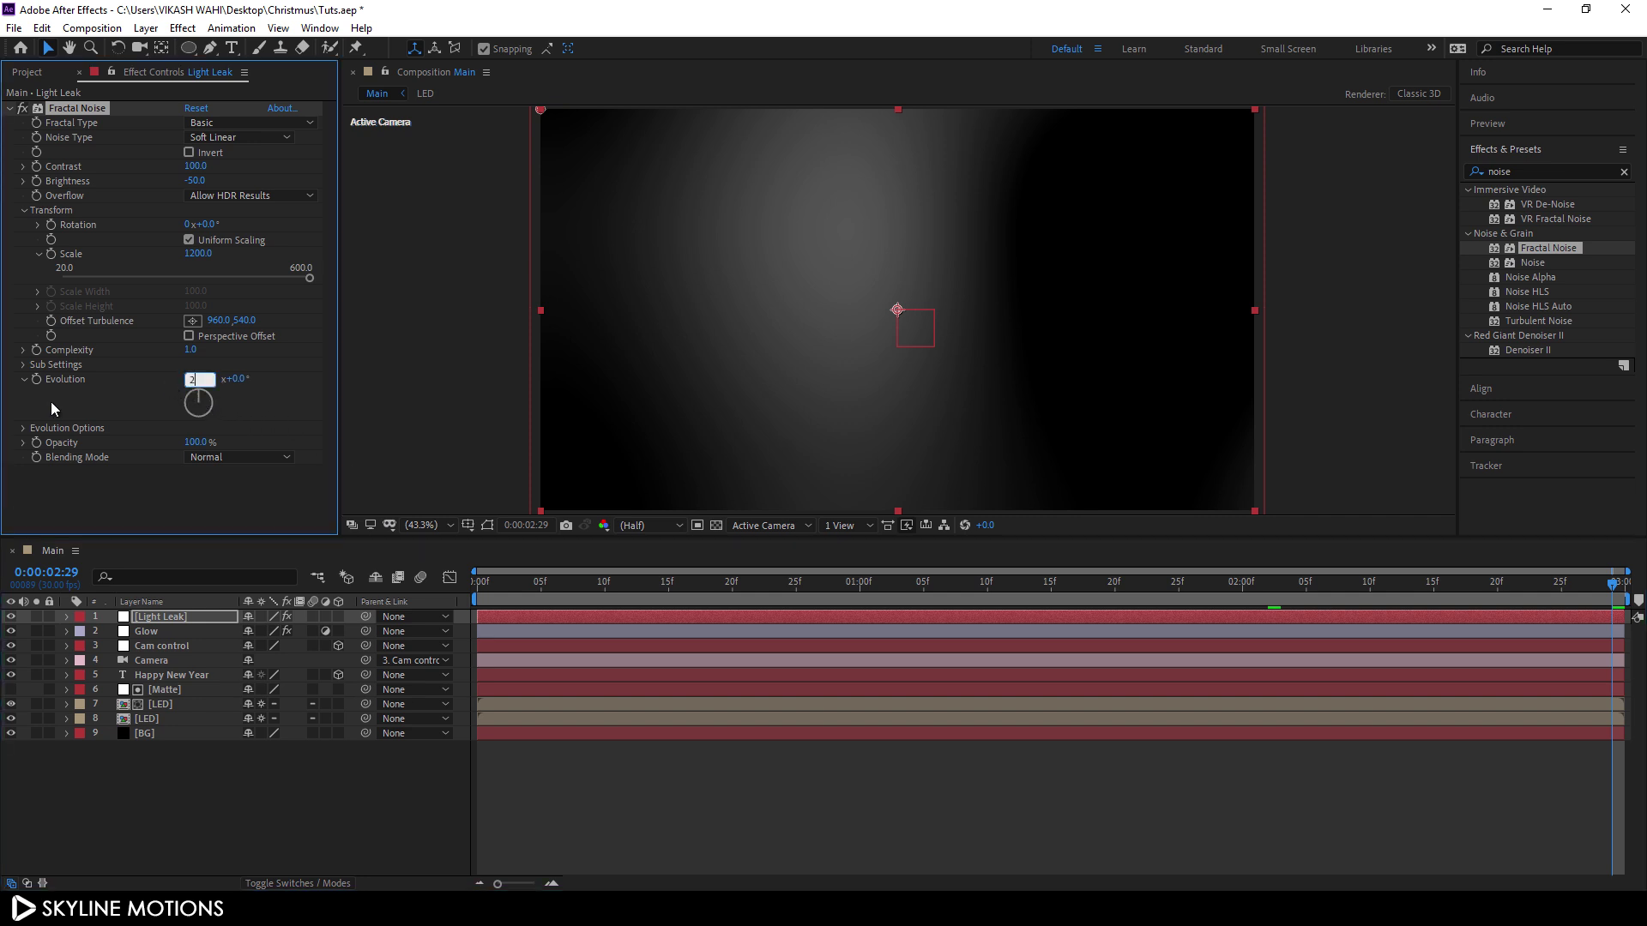
{"action": "key", "text": "Return"}
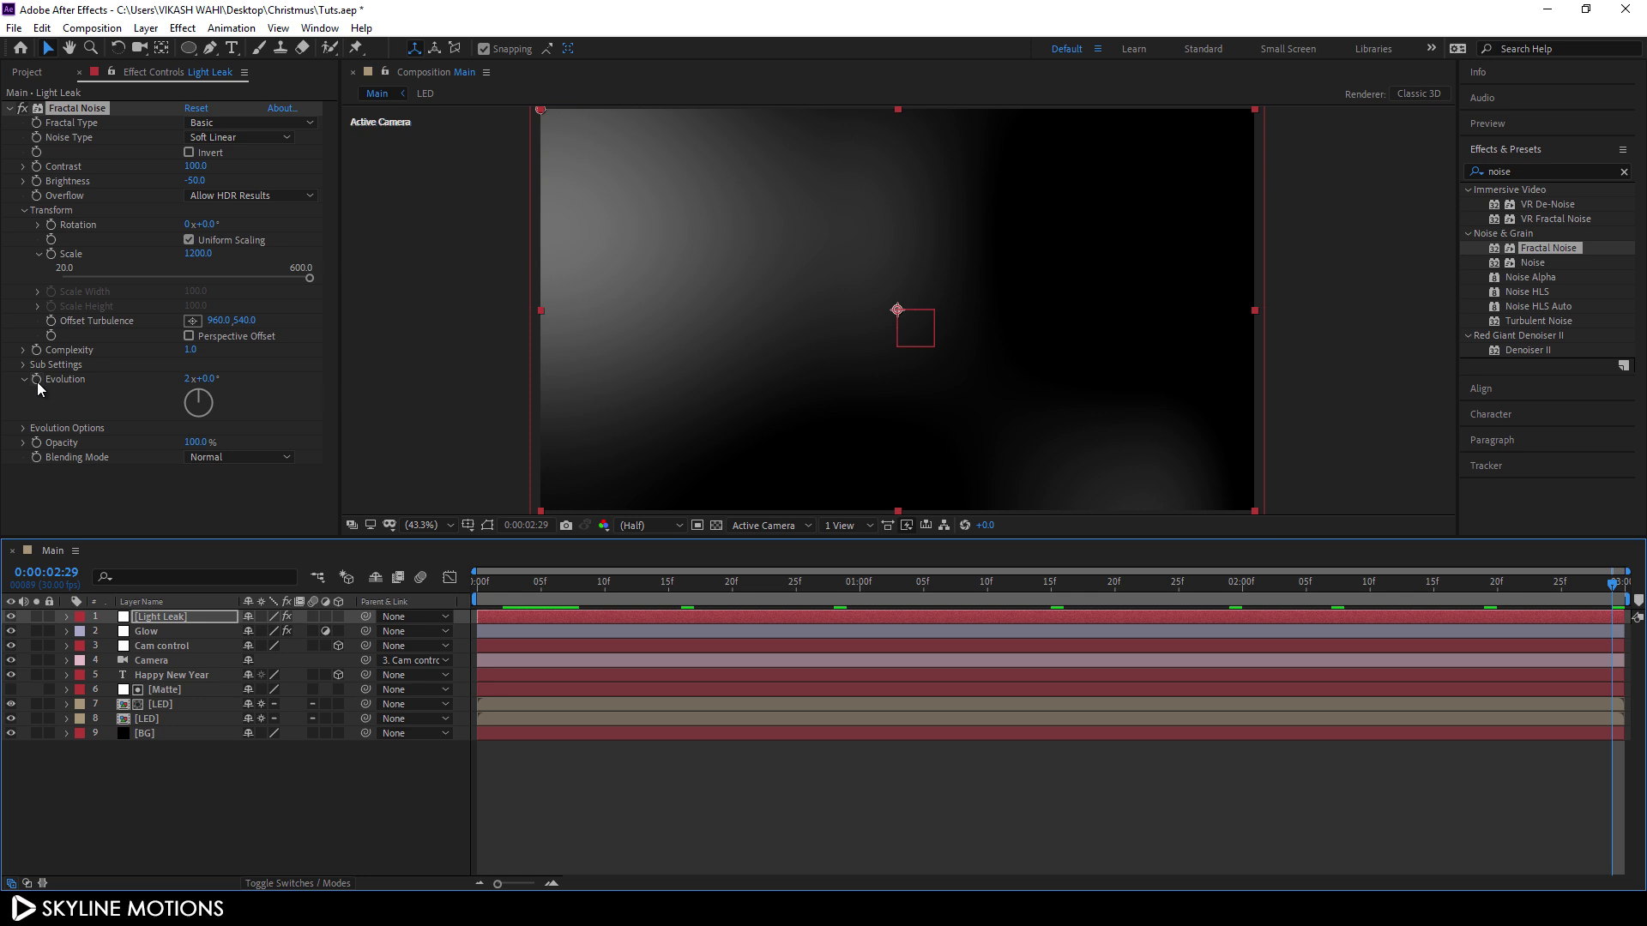
{"action": "left_click", "coordinate": [38, 383]}
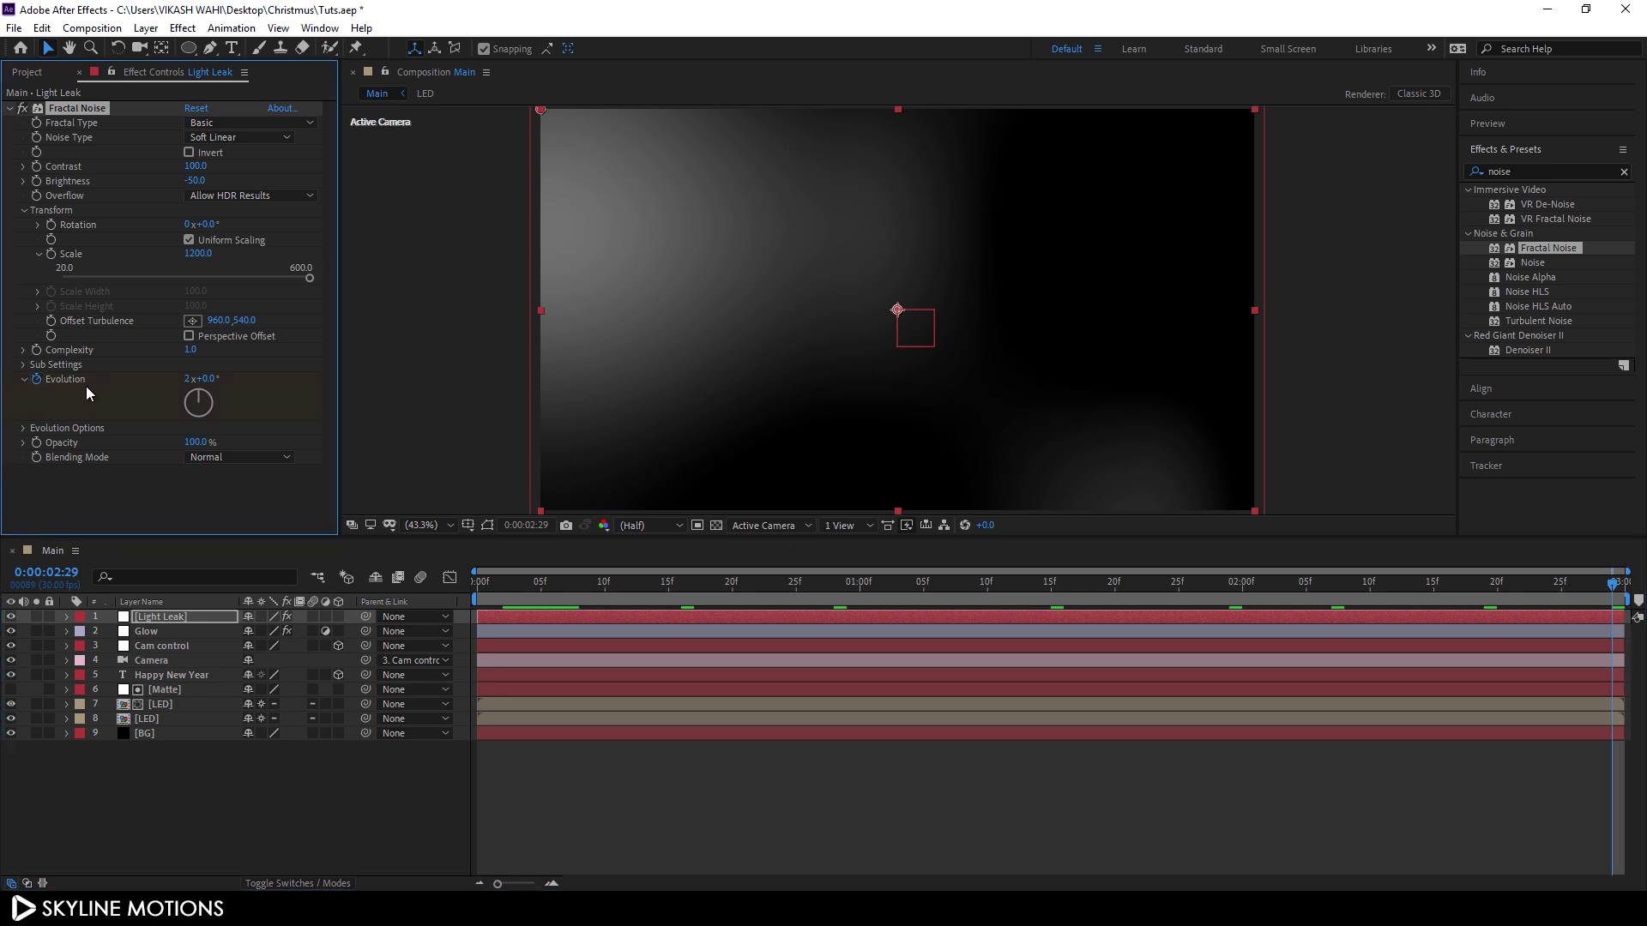
Add an Evolution keyframe of 0 revolutions at 0:00:00:00 on the Light Leak layer
{"action": "left_click_drag", "start_coordinate": [777, 587], "coordinate": [438, 563]}
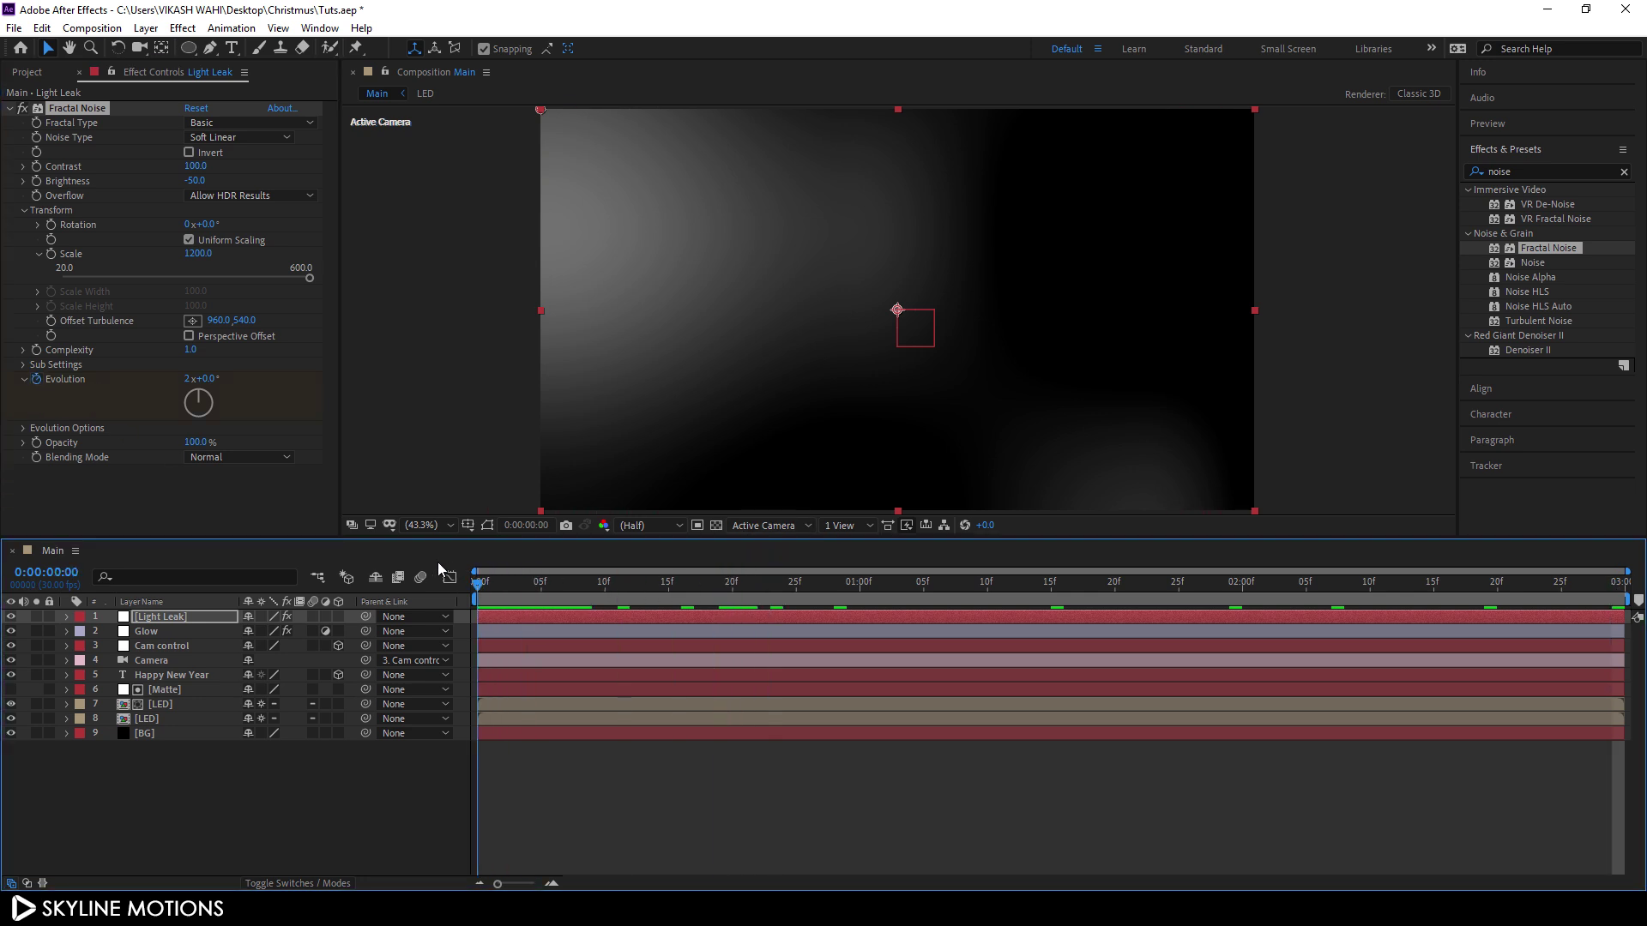
{"action": "left_click", "coordinate": [189, 381]}
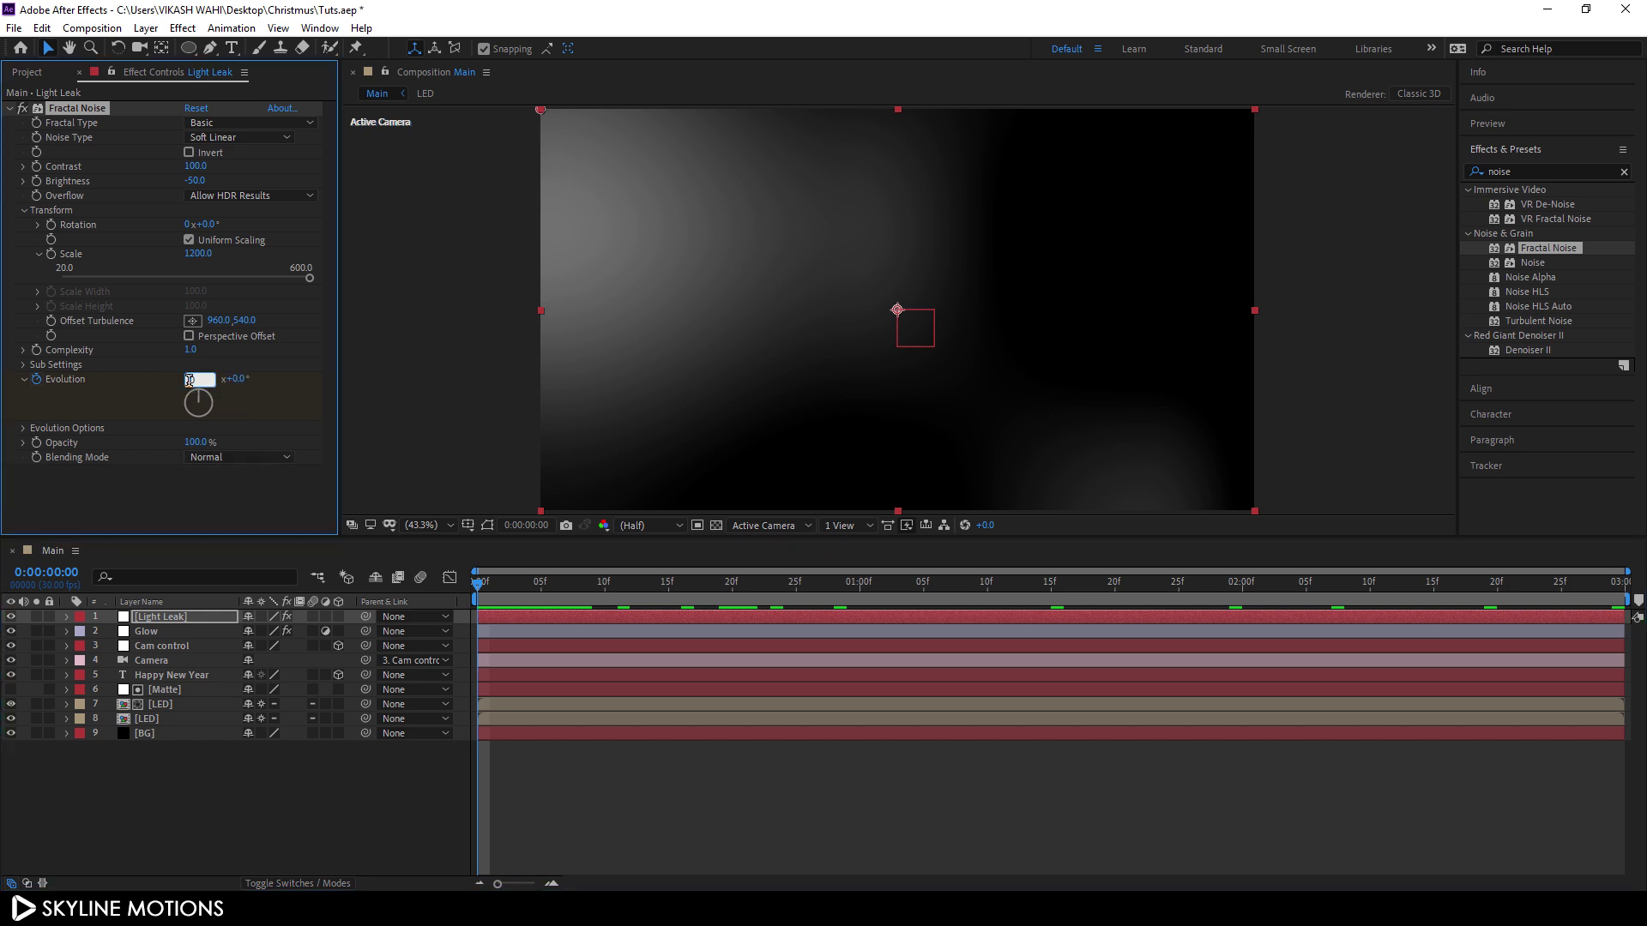
{"action": "type", "text": "0"}
{"action": "key", "text": "Return"}
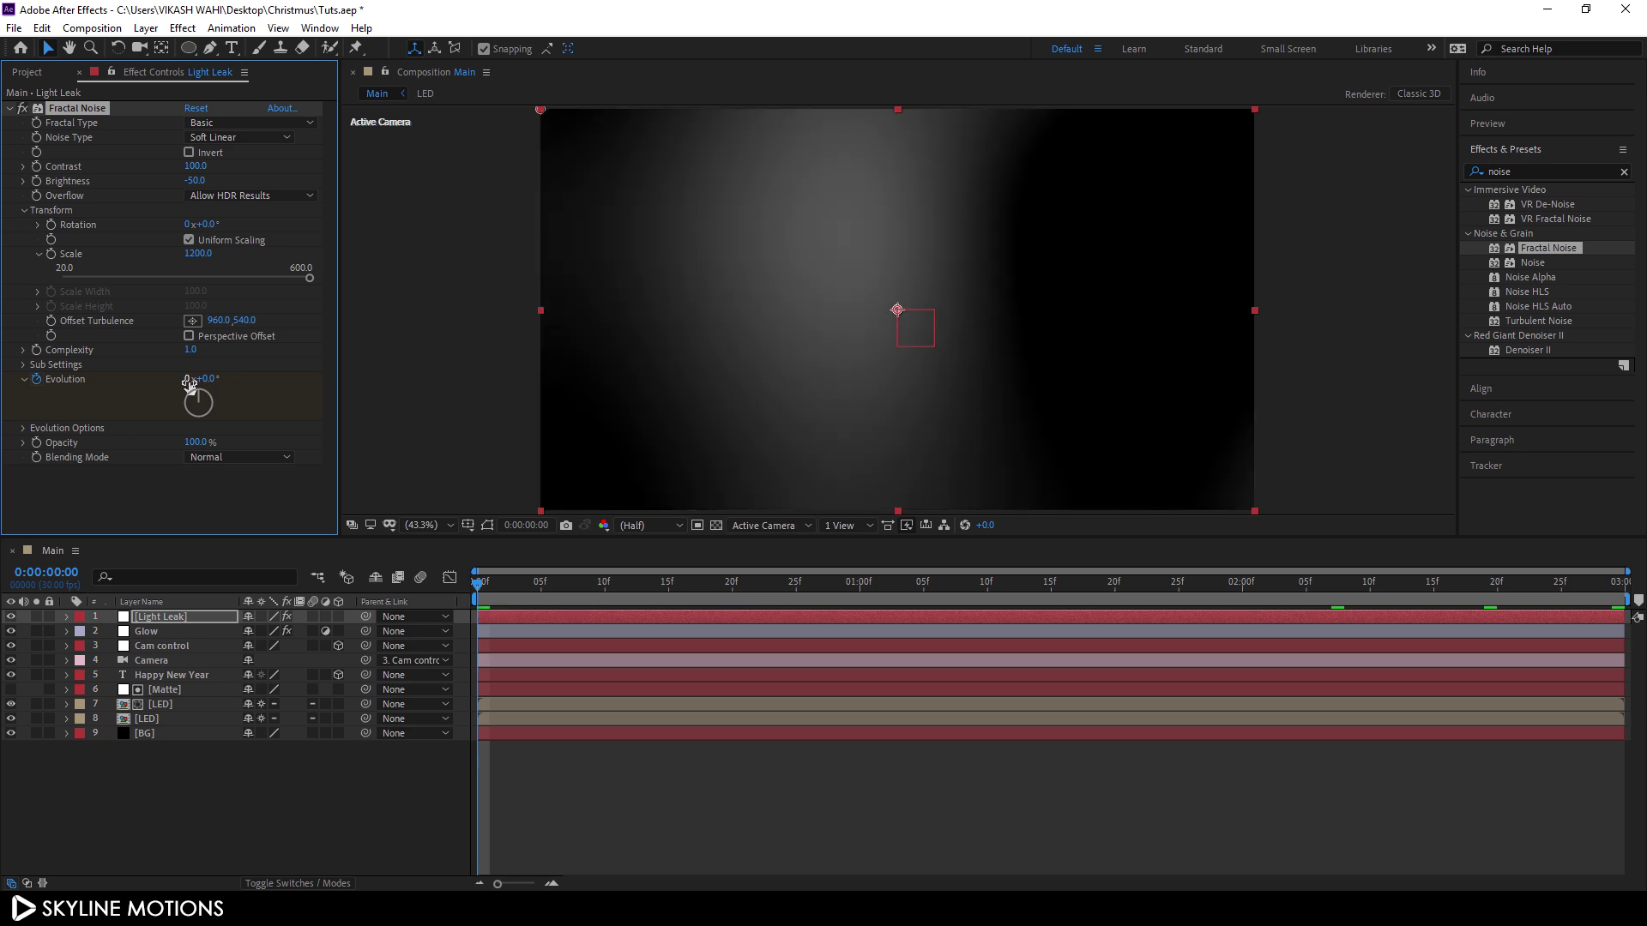
{"action": "left_click", "coordinate": [343, 566]}
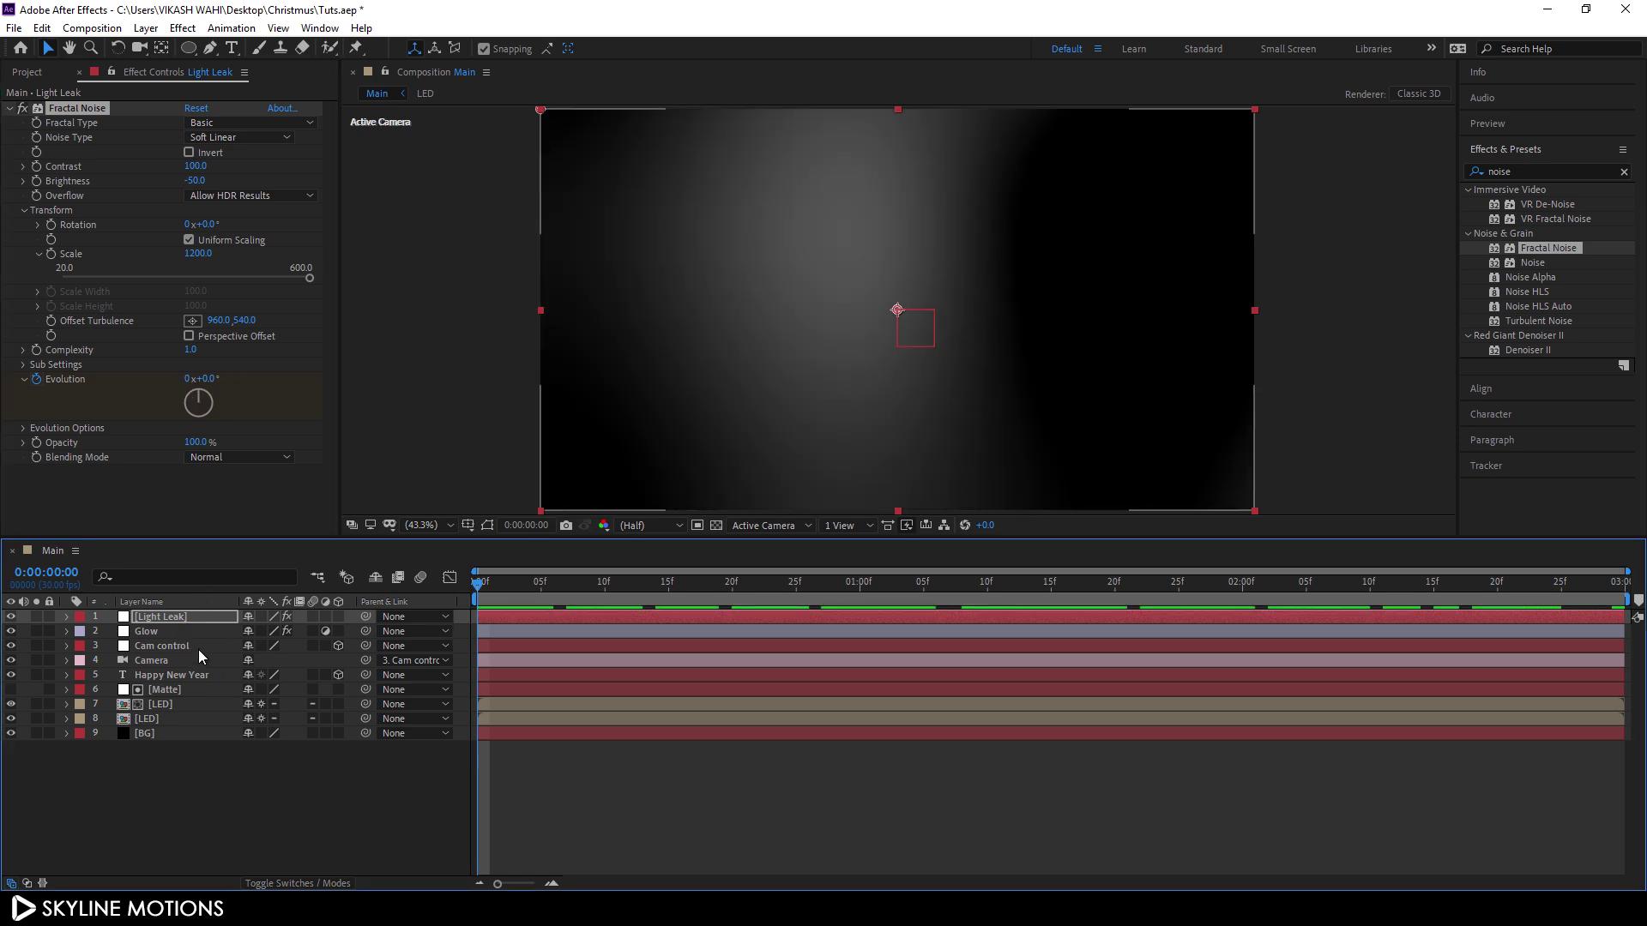
Set the Light Leak layer's blending mode to Screen and preview the composition up to 0:00:01:08
{"action": "left_click", "coordinate": [286, 884]}
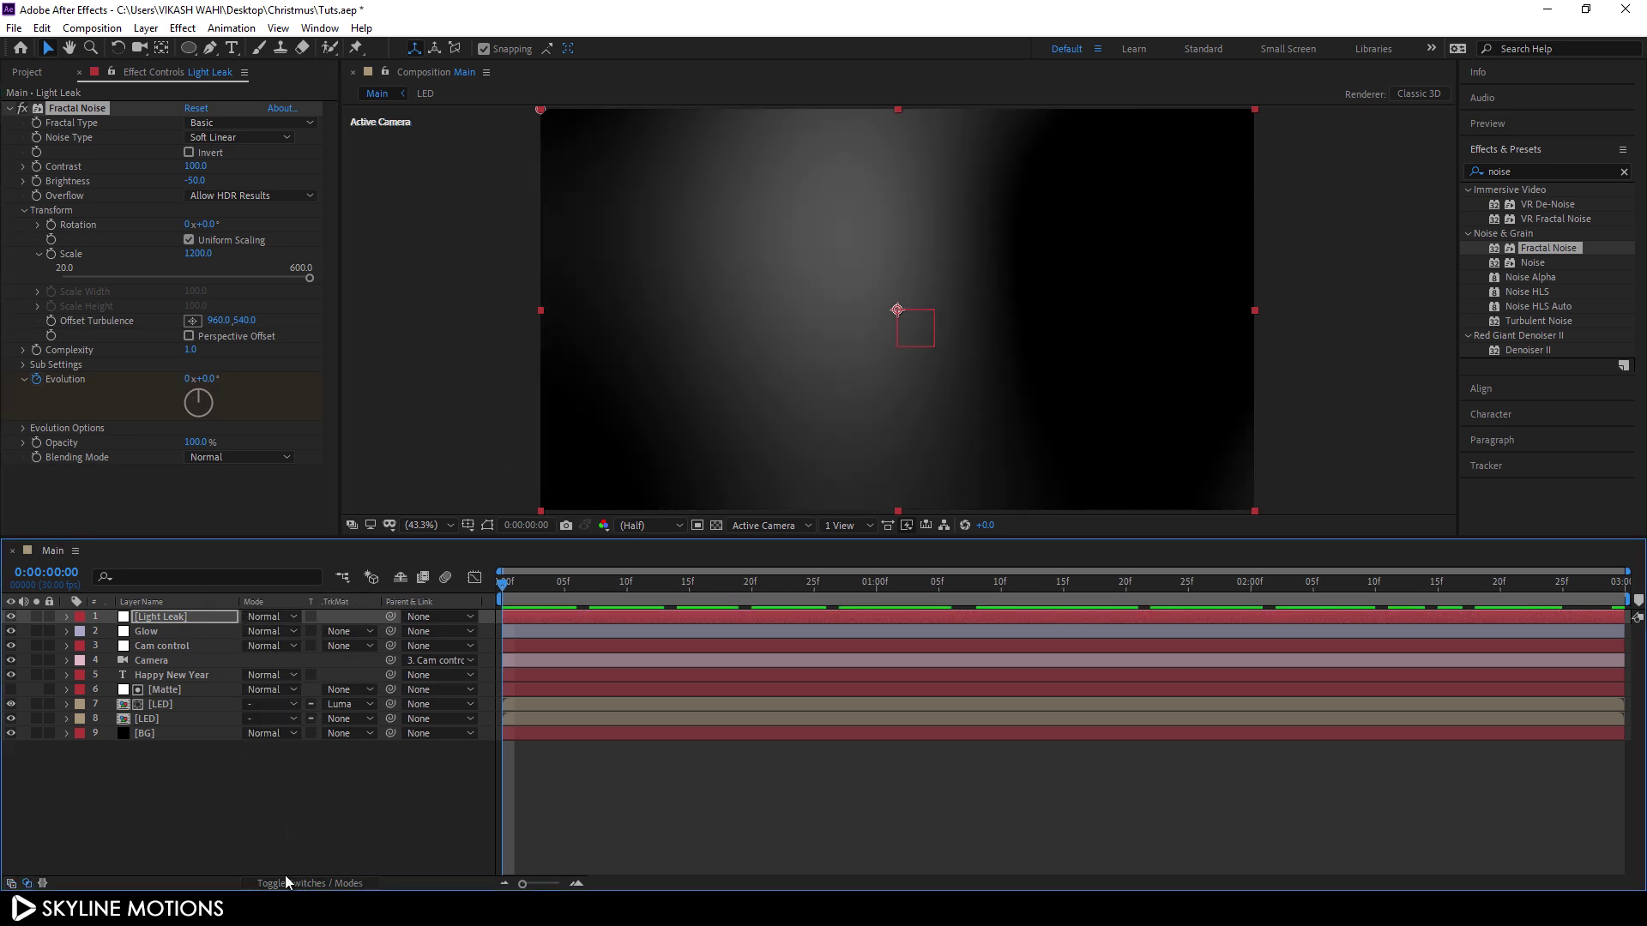
{"action": "left_click", "coordinate": [192, 617]}
{"action": "left_click", "coordinate": [293, 616]}
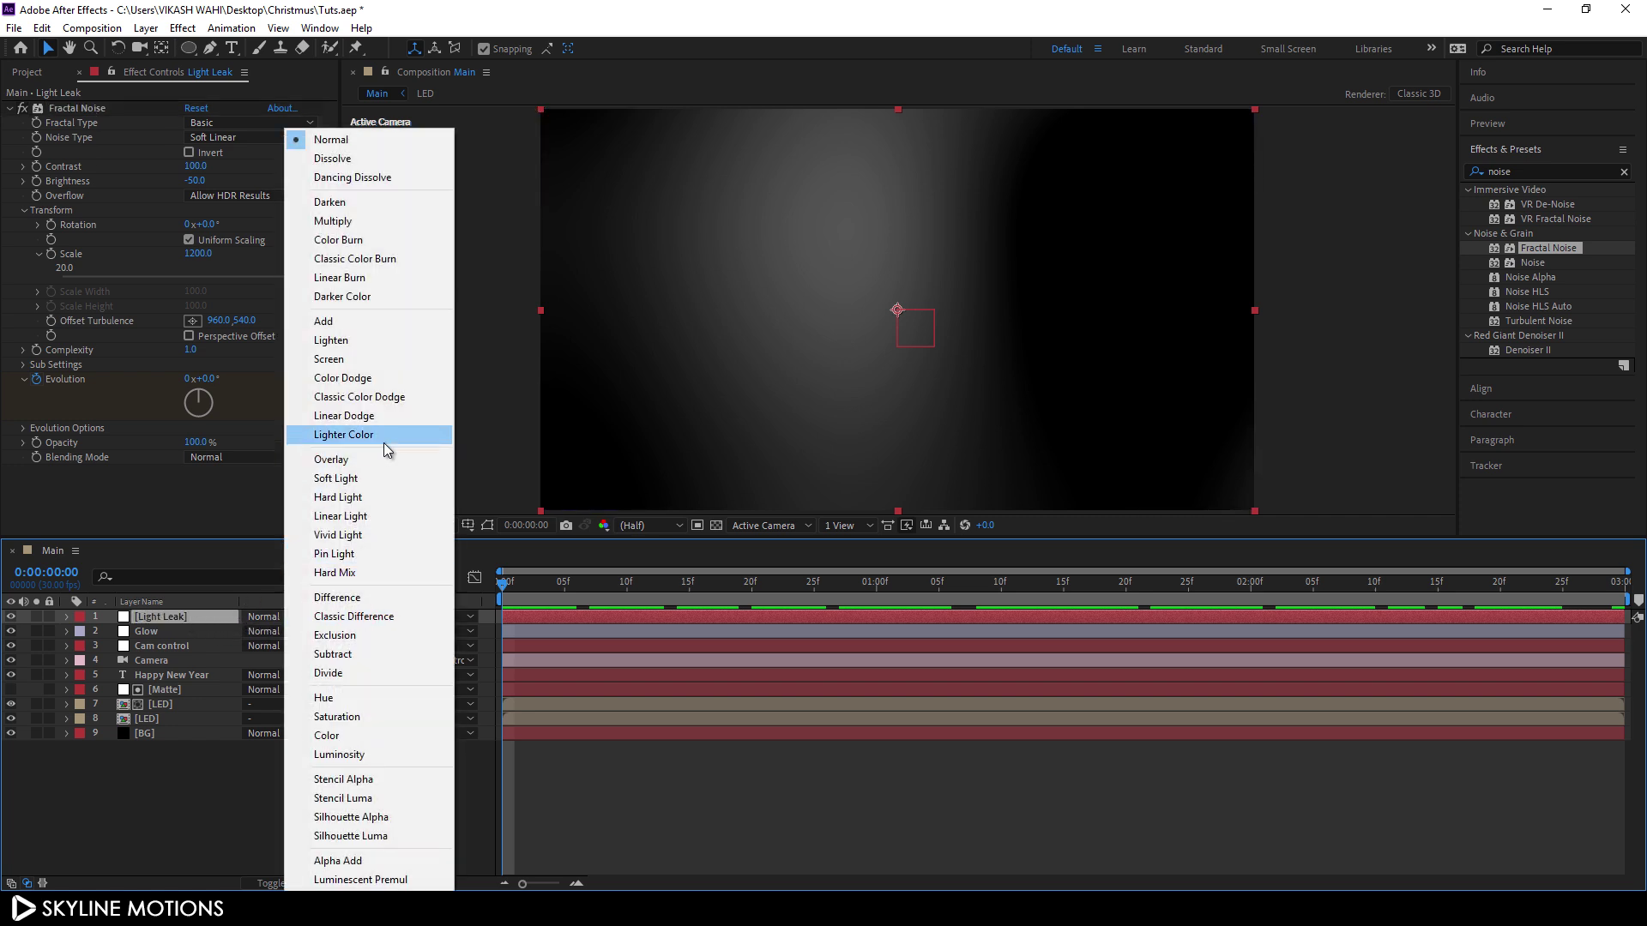
{"action": "left_click", "coordinate": [342, 358]}
{"action": "left_click", "coordinate": [802, 584]}
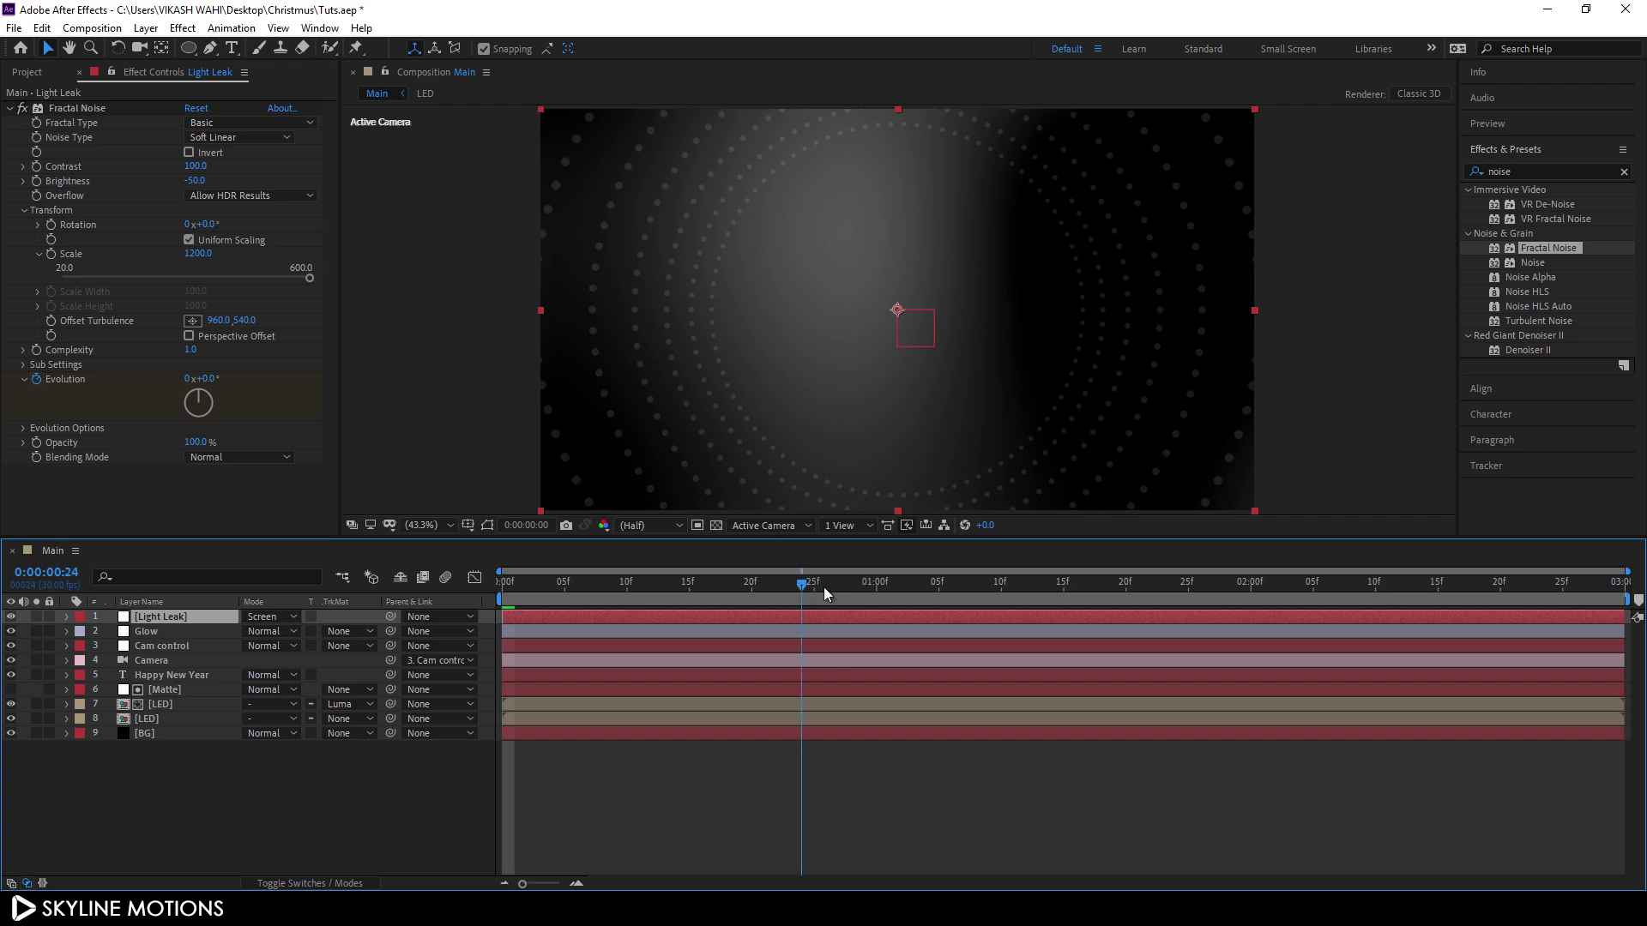
{"action": "left_click_drag", "start_coordinate": [823, 587], "coordinate": [973, 589]}
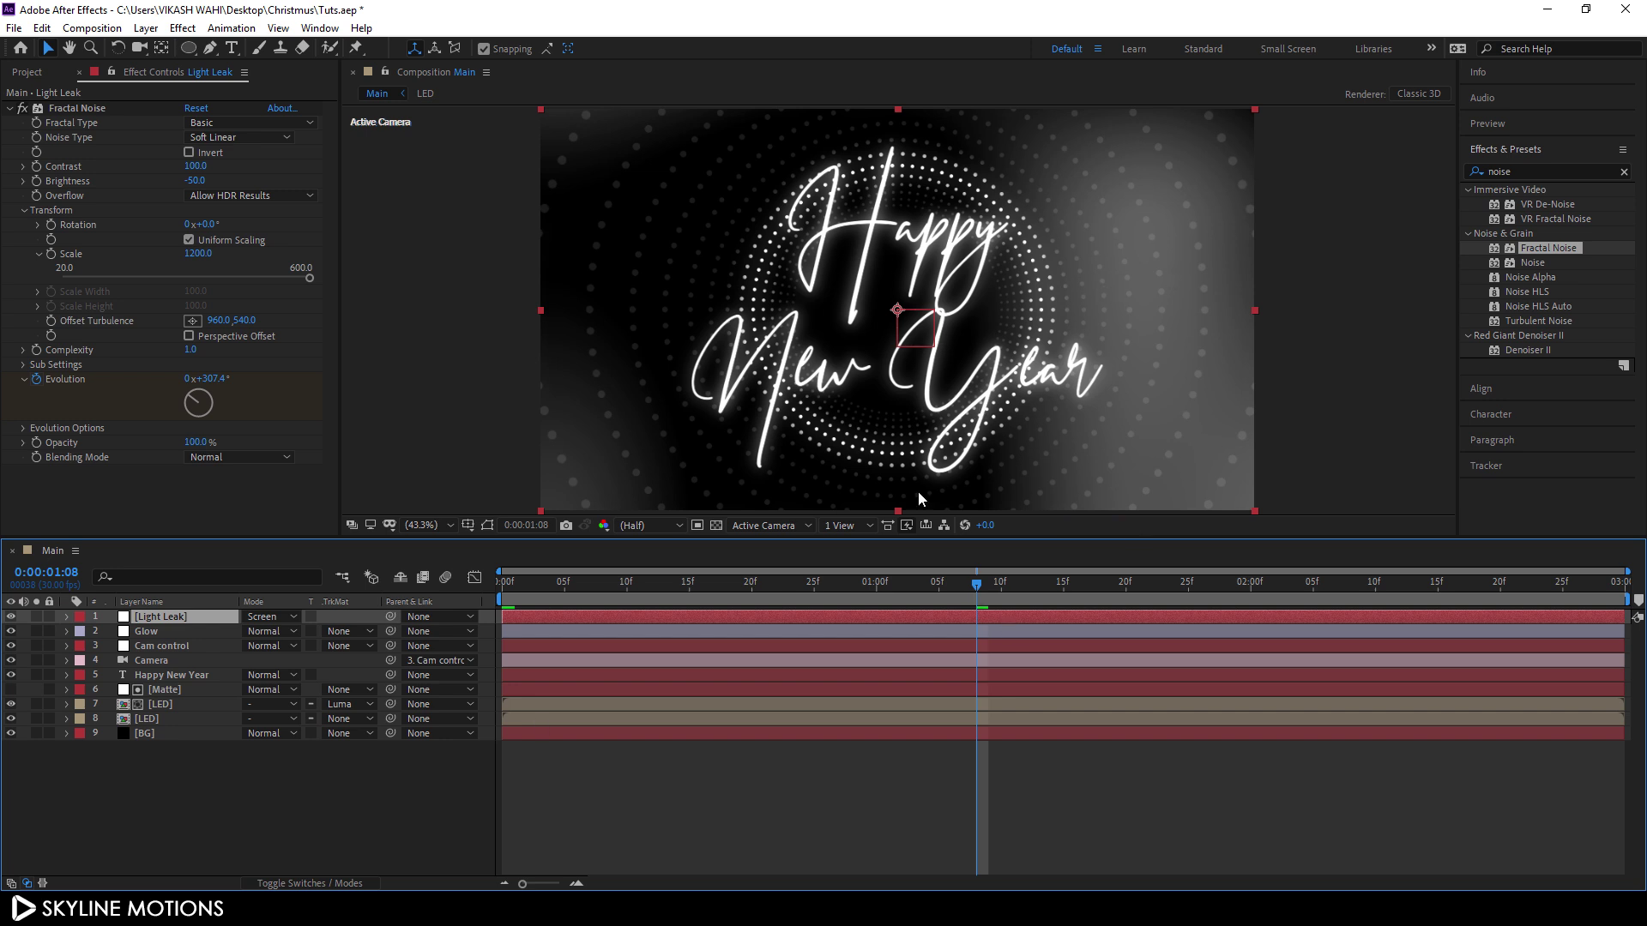
Create a new adjustment layer on top of the Main composition and rename it Color
{"action": "left_click", "coordinate": [344, 804]}
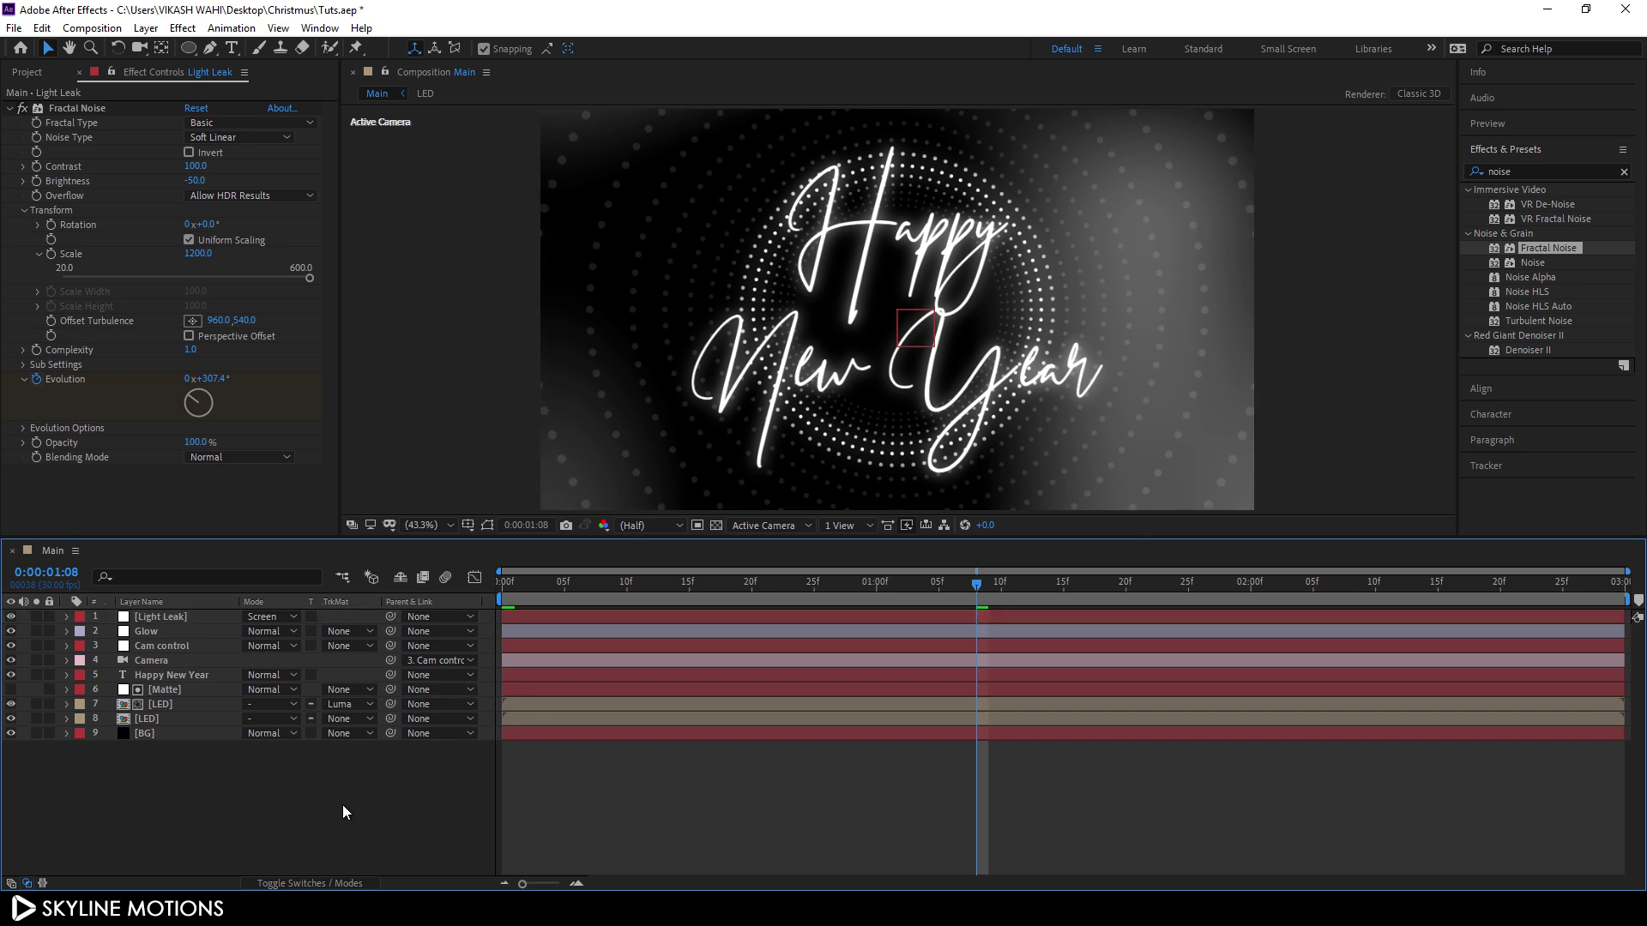
{"action": "left_click", "coordinate": [145, 27]}
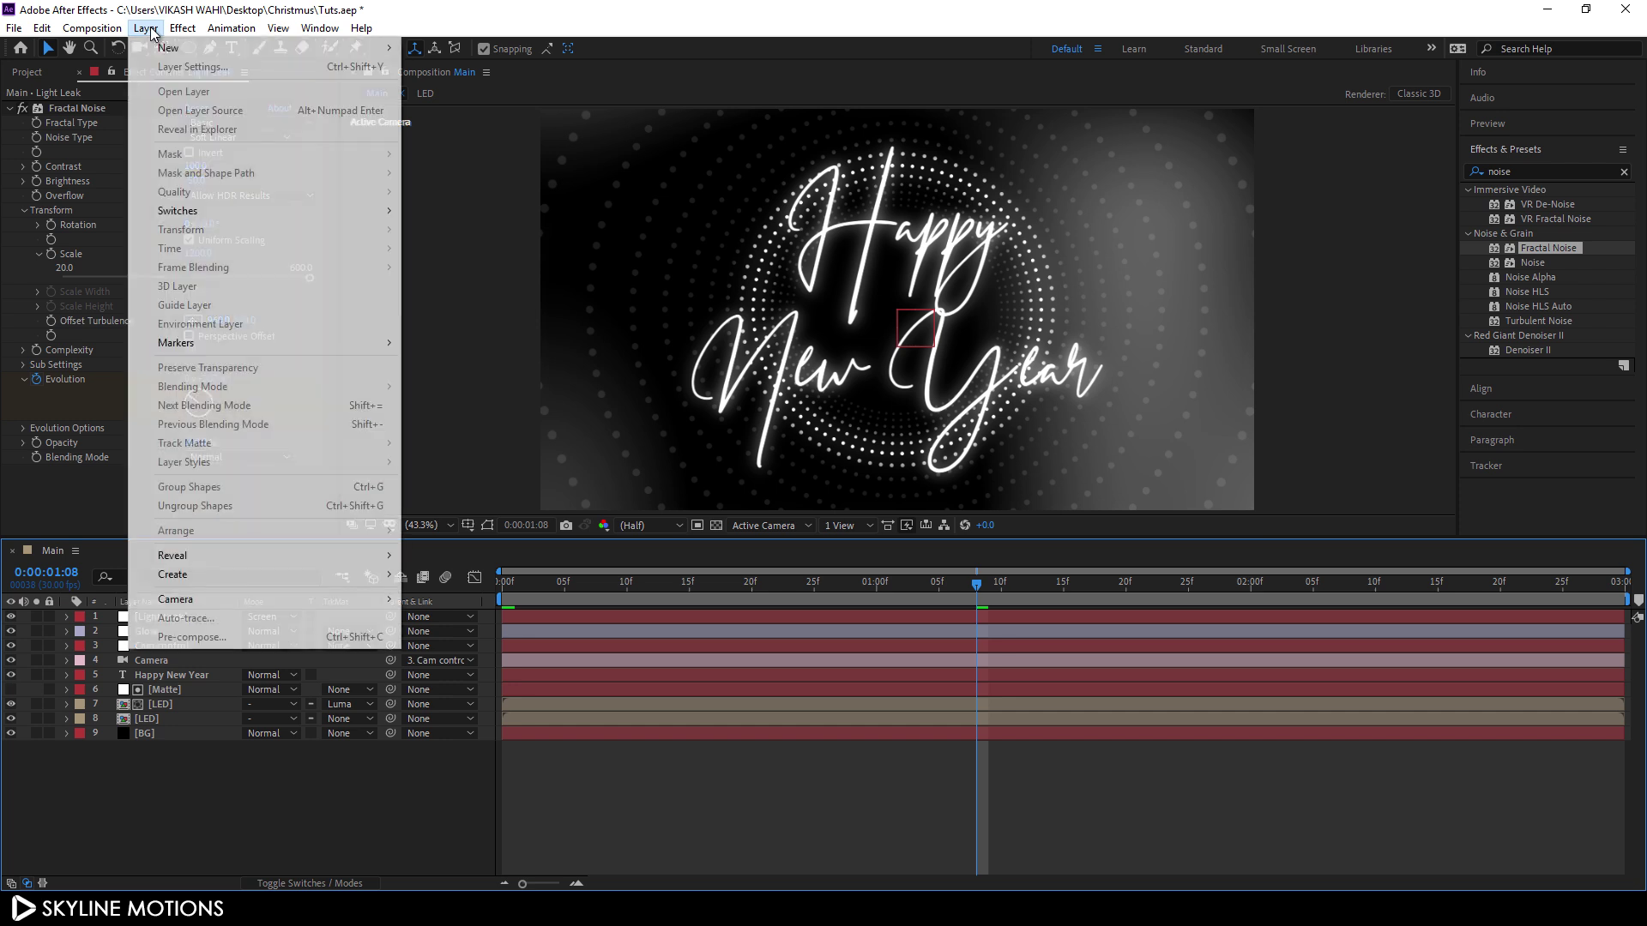
{"action": "mouse_move", "coordinate": [168, 51]}
{"action": "left_click", "coordinate": [489, 163]}
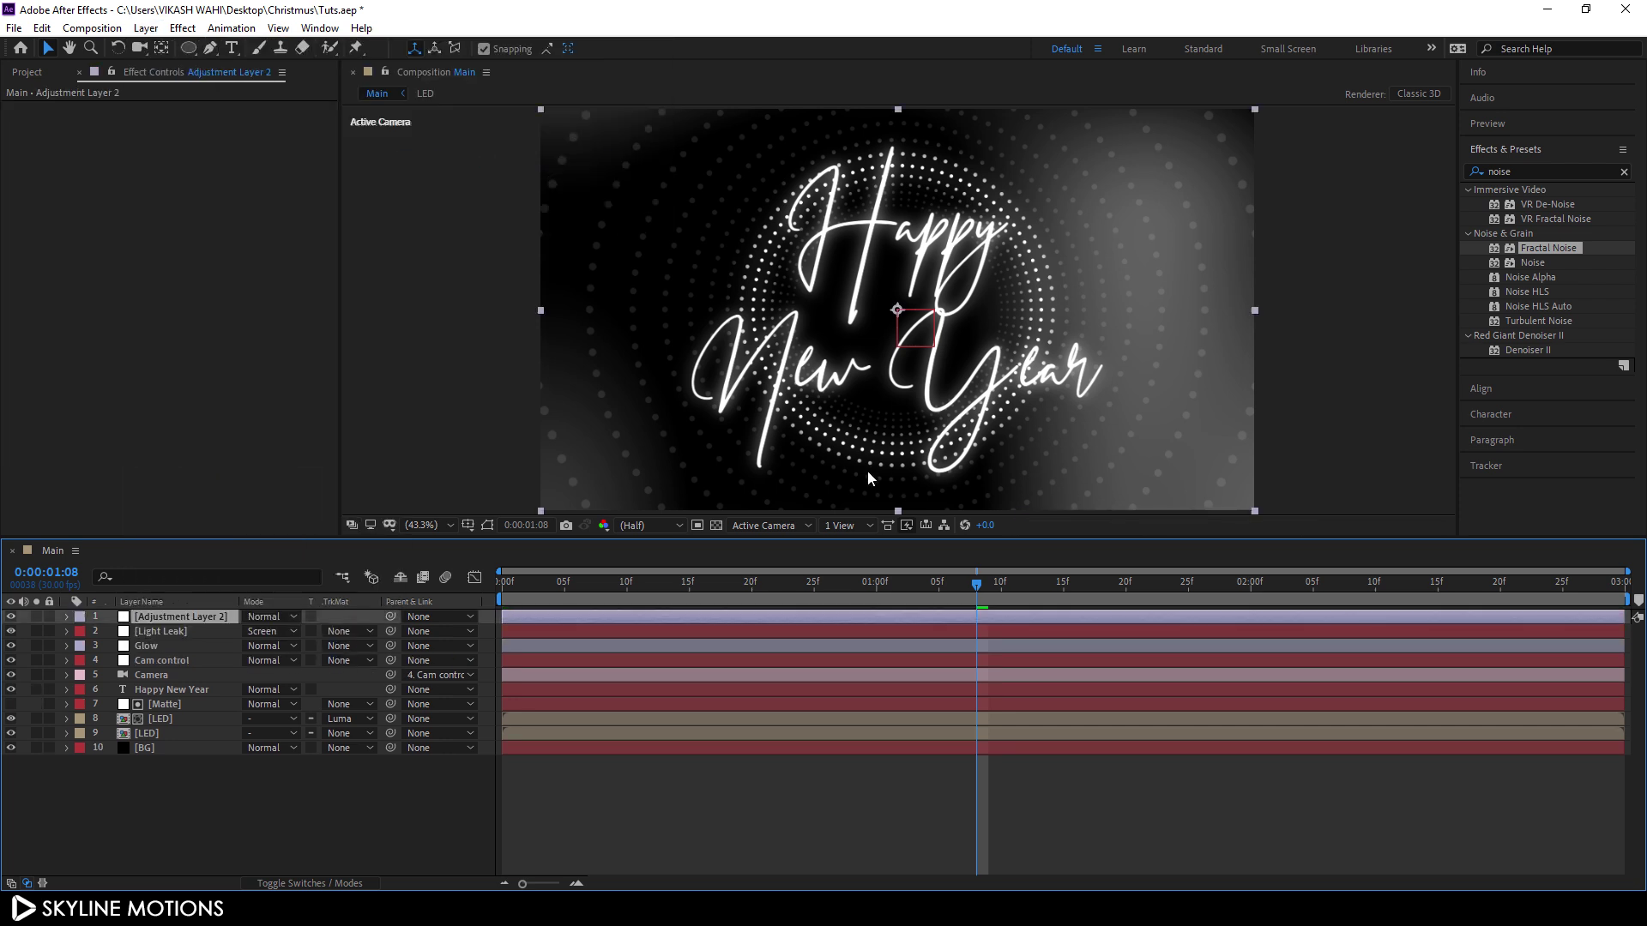
{"action": "right_click", "coordinate": [206, 620]}
{"action": "left_click", "coordinate": [248, 605]}
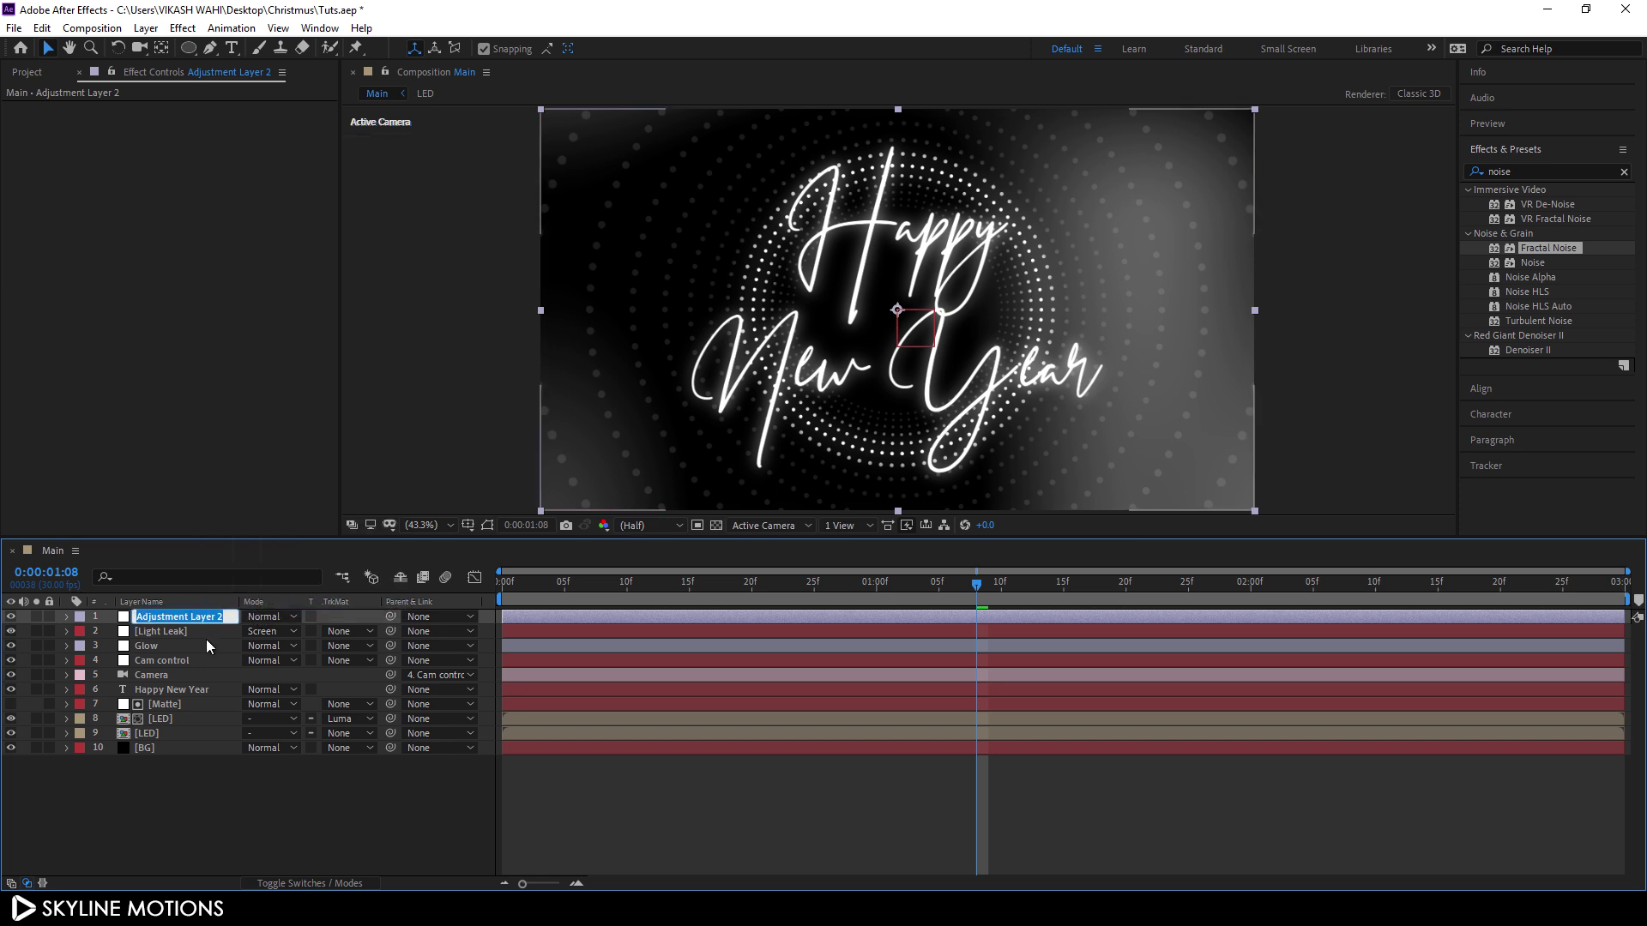
{"action": "type", "text": "Color"}
{"action": "key", "text": "Return"}
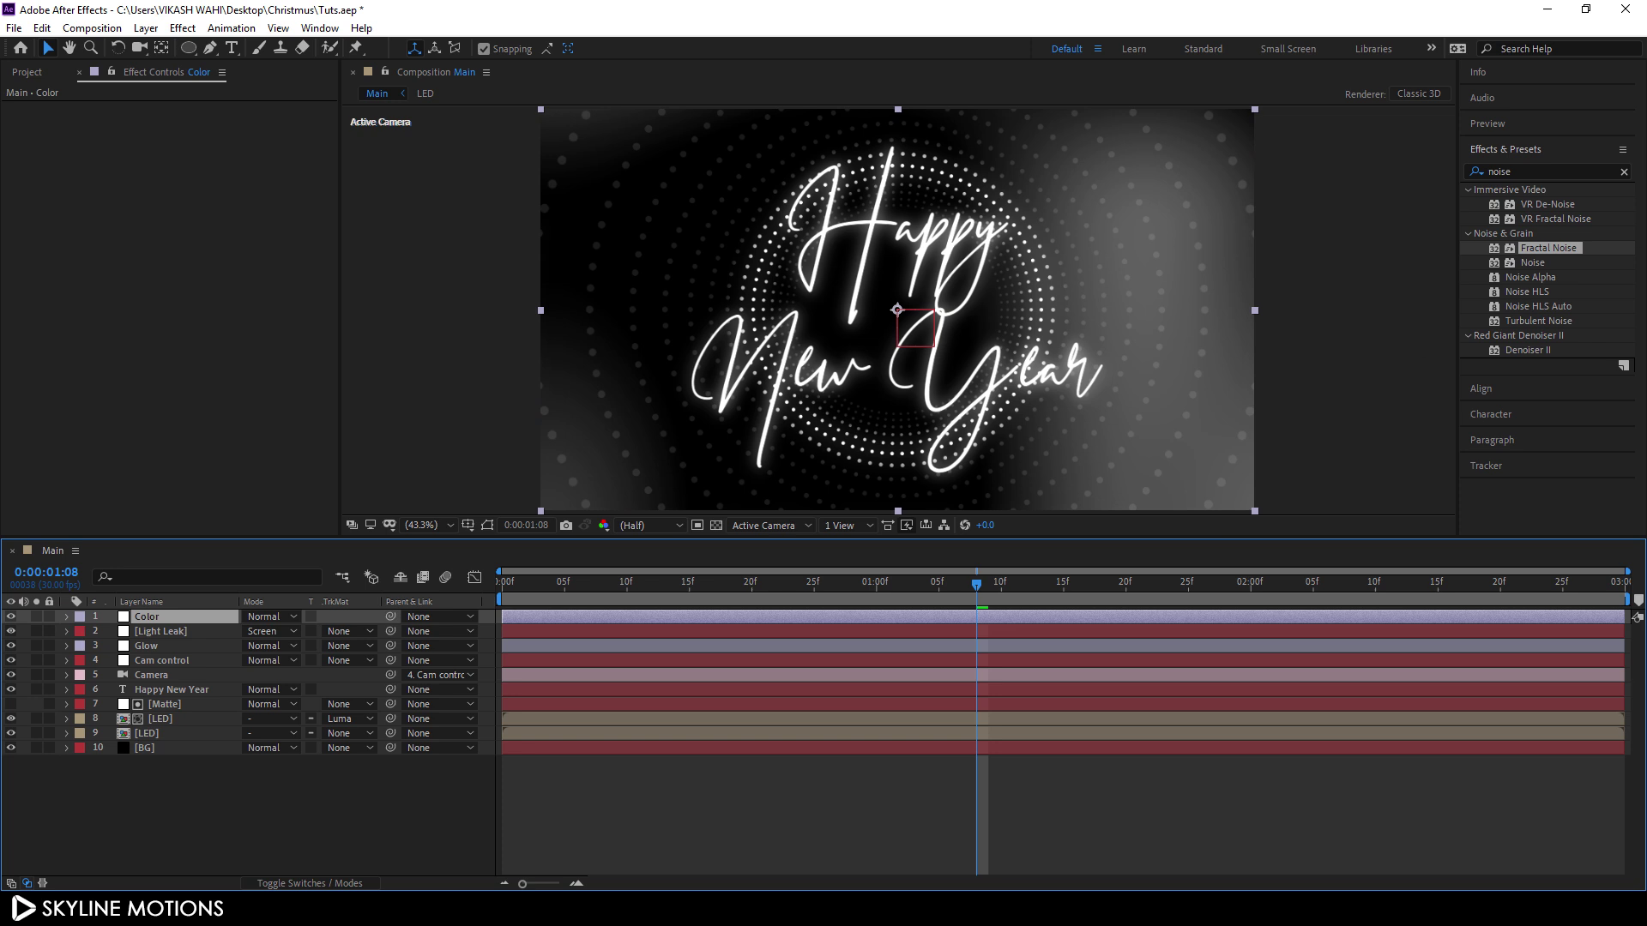
Find the Hue/Saturation effect and apply it to the Color adjustment layer
{"action": "left_click", "coordinate": [1624, 171]}
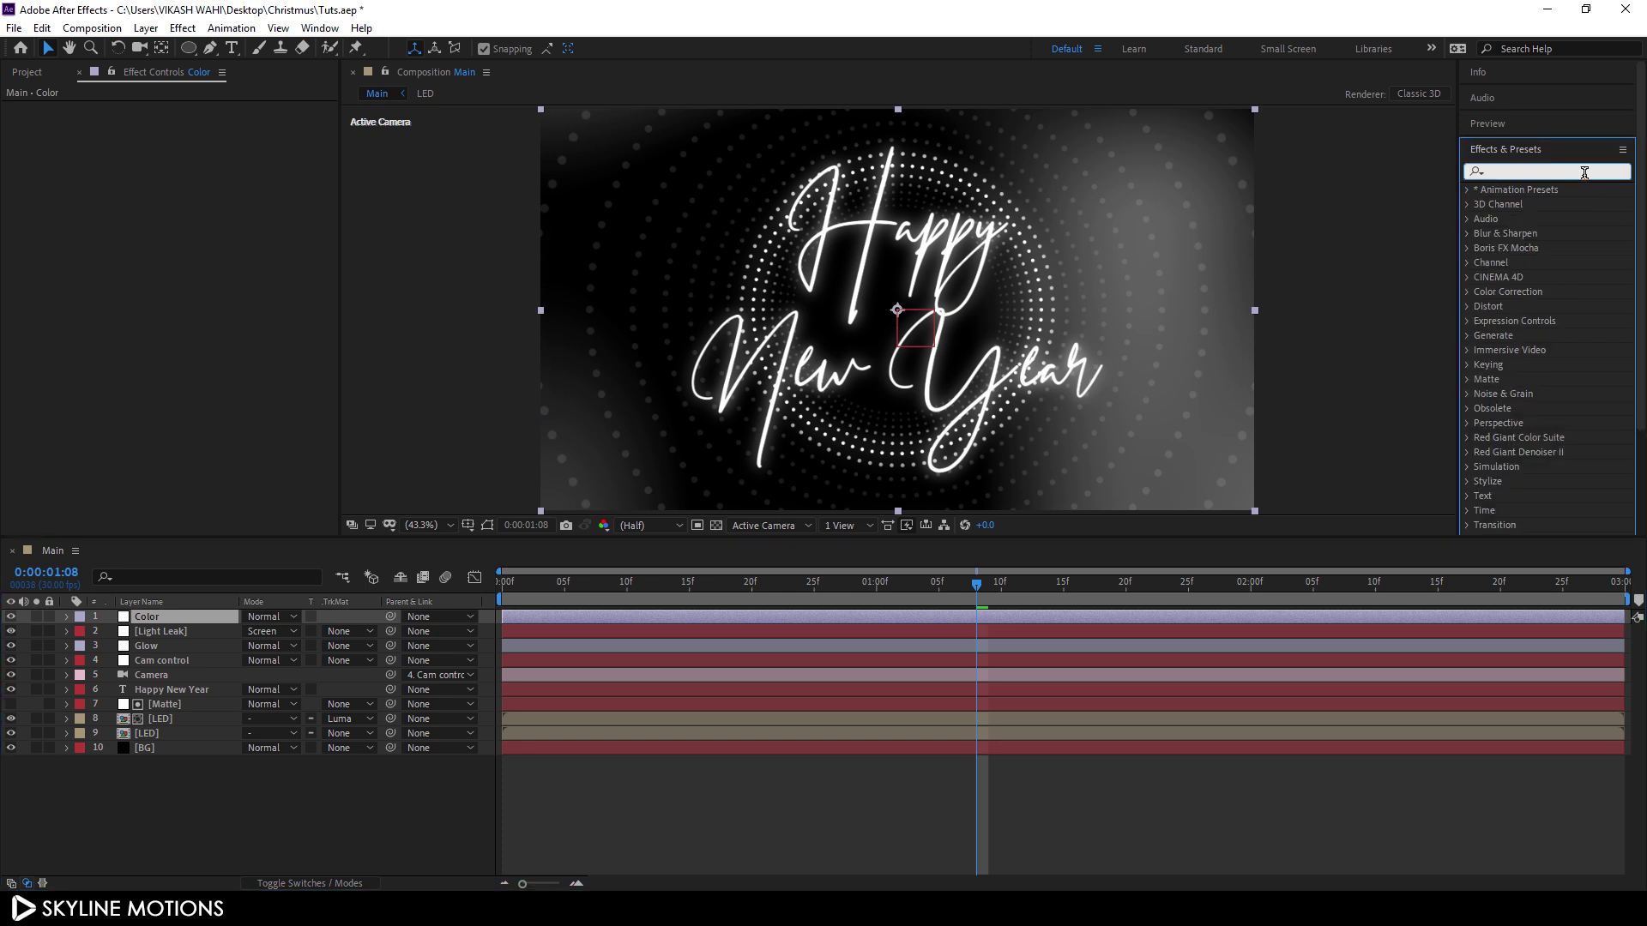
{"action": "type", "text": "hue"}
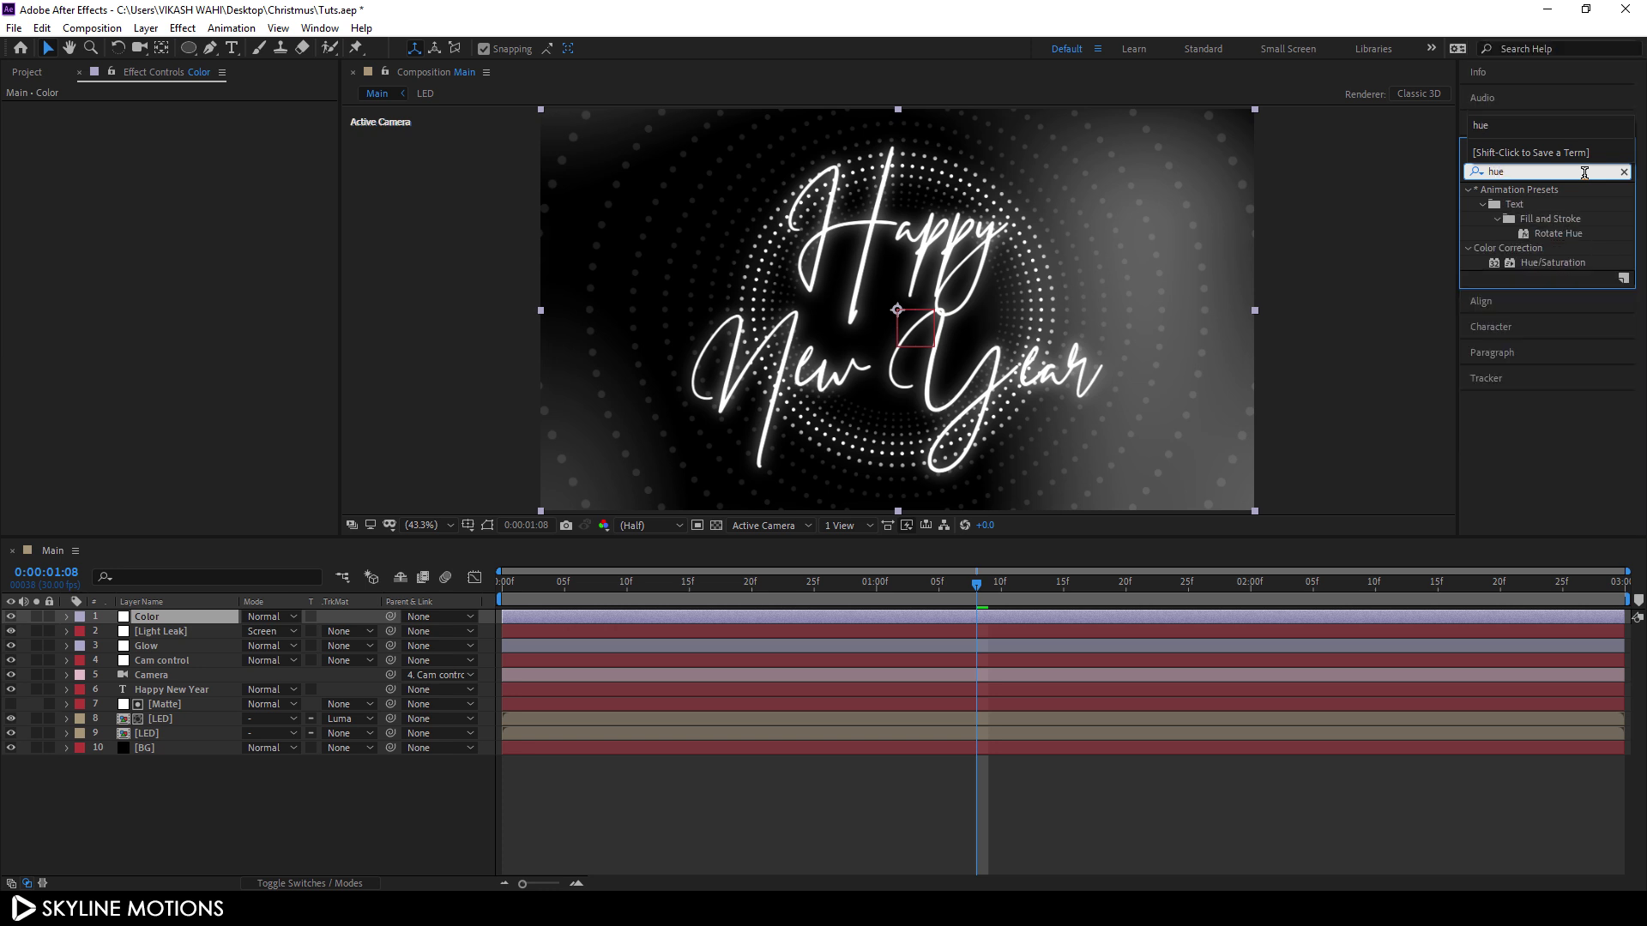
{"action": "left_click_drag", "start_coordinate": [1548, 261], "coordinate": [196, 616]}
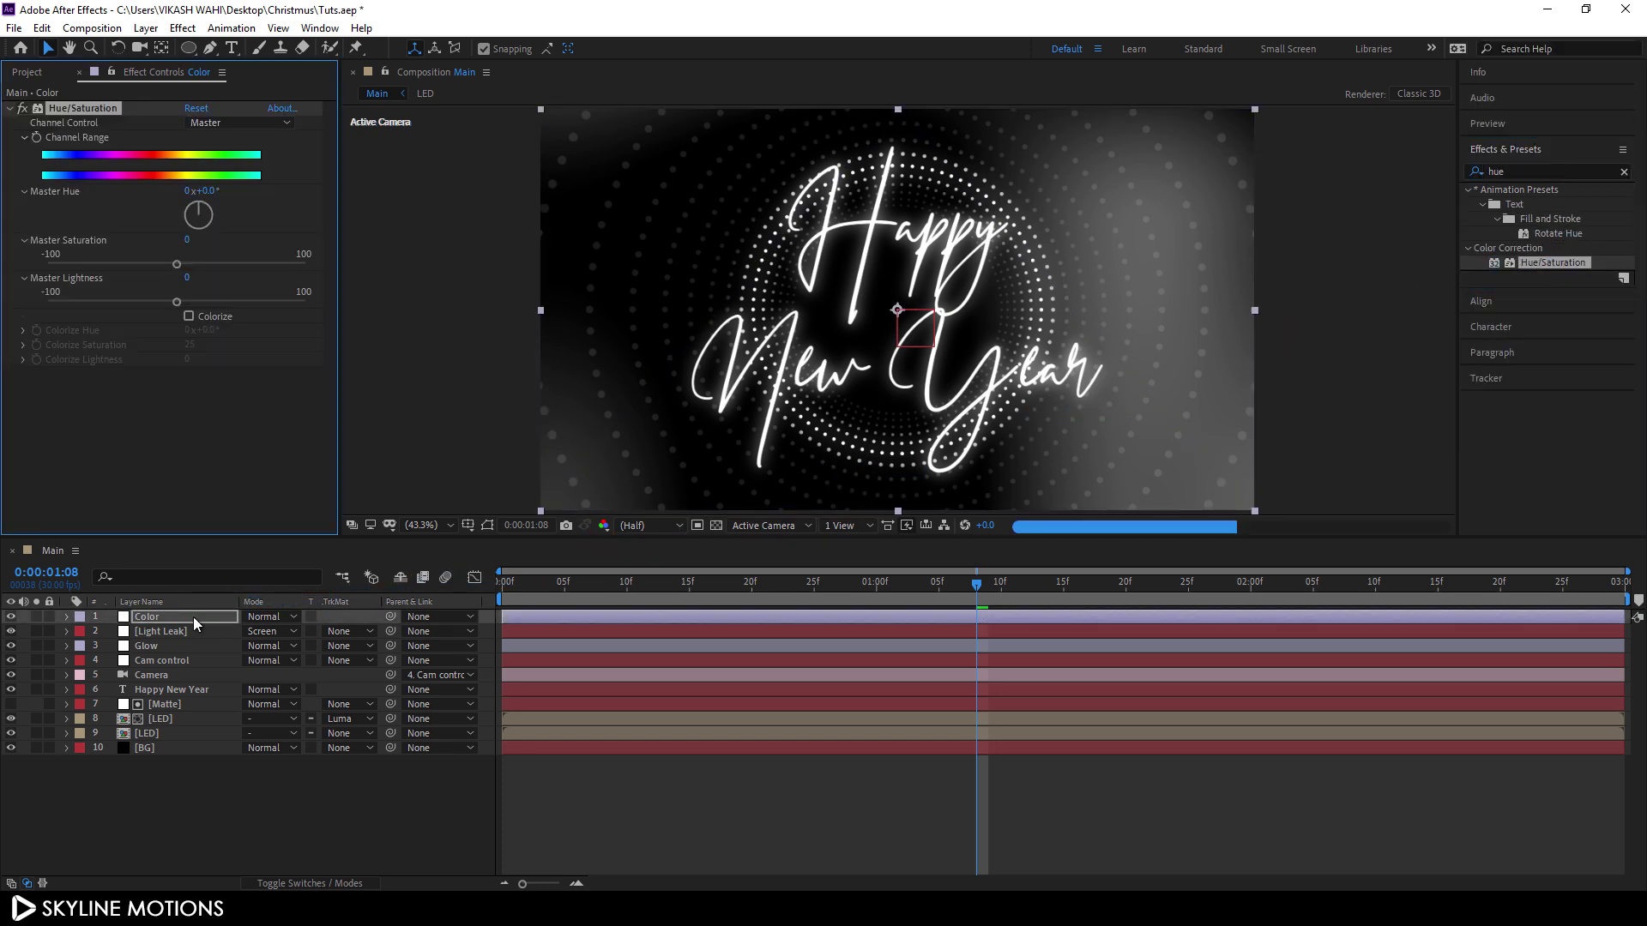
Enable Colorize in the Hue/Saturation effect and set Colorize Saturation to 100
{"action": "left_click", "coordinate": [199, 316]}
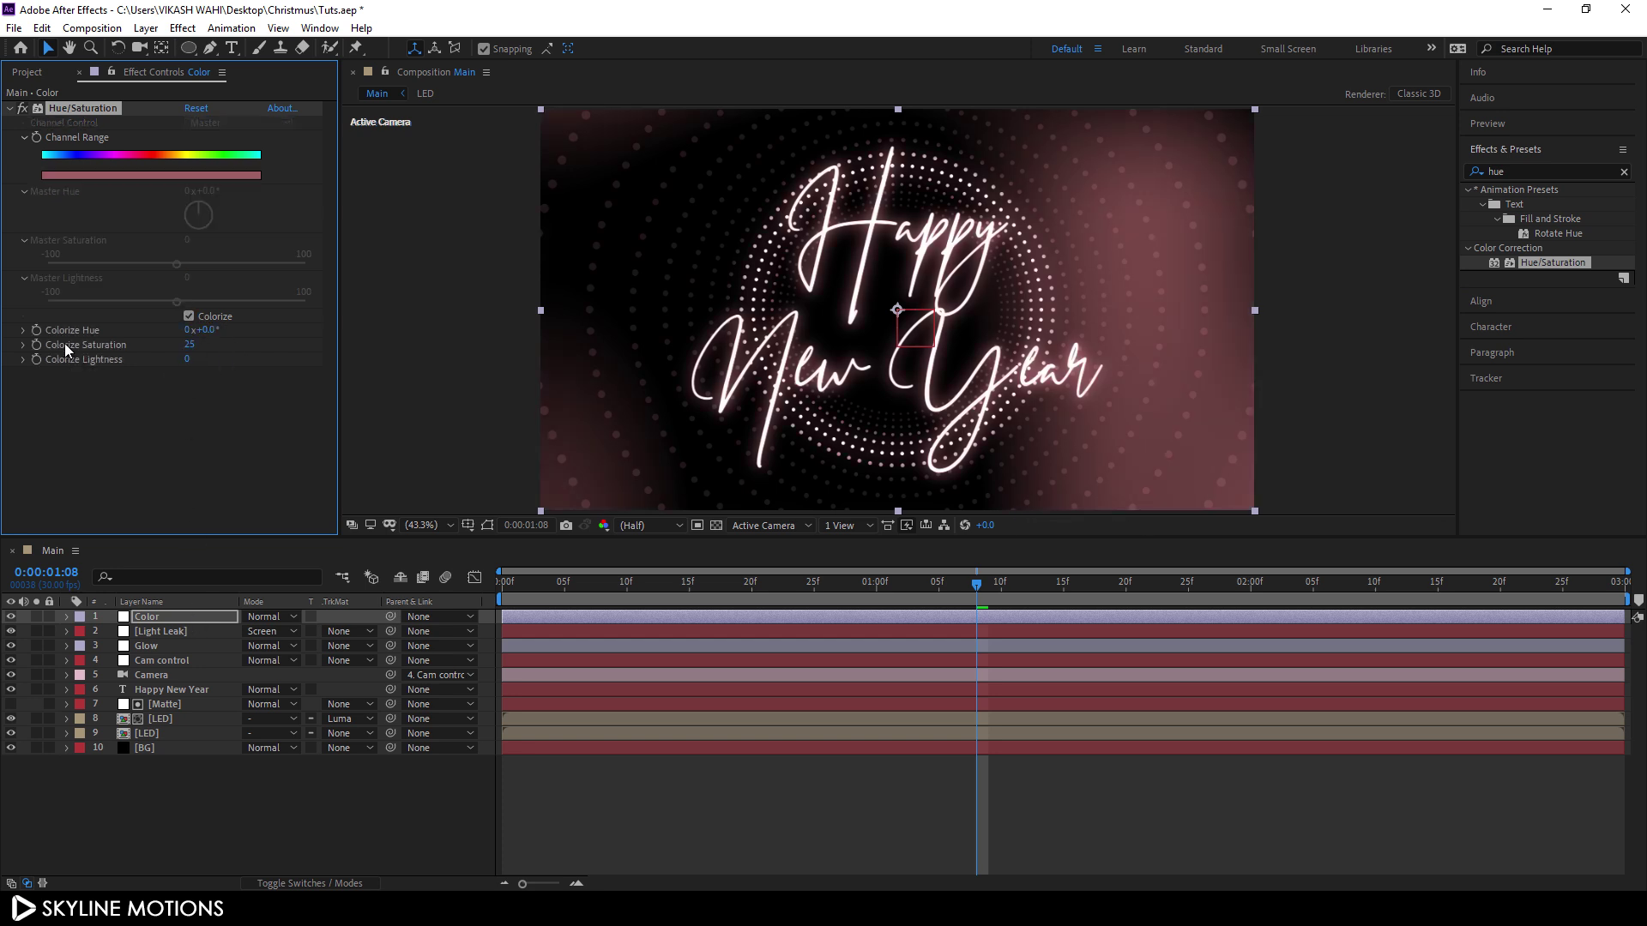
{"action": "left_click", "coordinate": [186, 345]}
{"action": "type", "text": "100"}
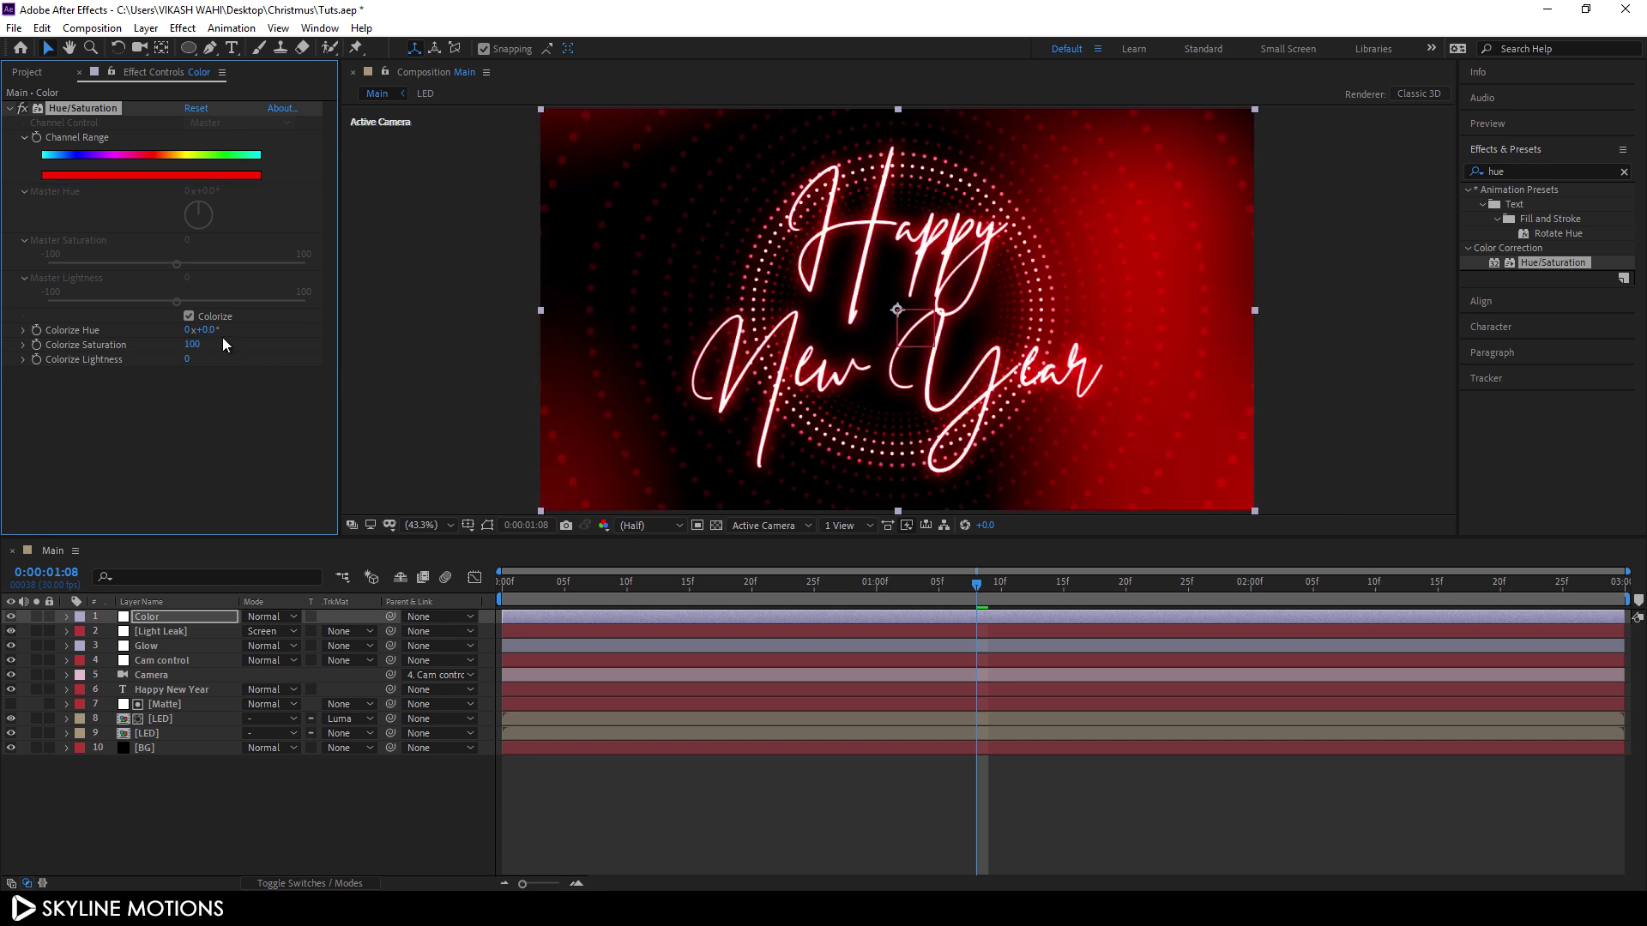
Set the Color layer's Colorize Hue to 340° and keyframe it at the last frame, 0:00:02:29
{"action": "left_click_drag", "start_coordinate": [209, 330], "coordinate": [501, 336]}
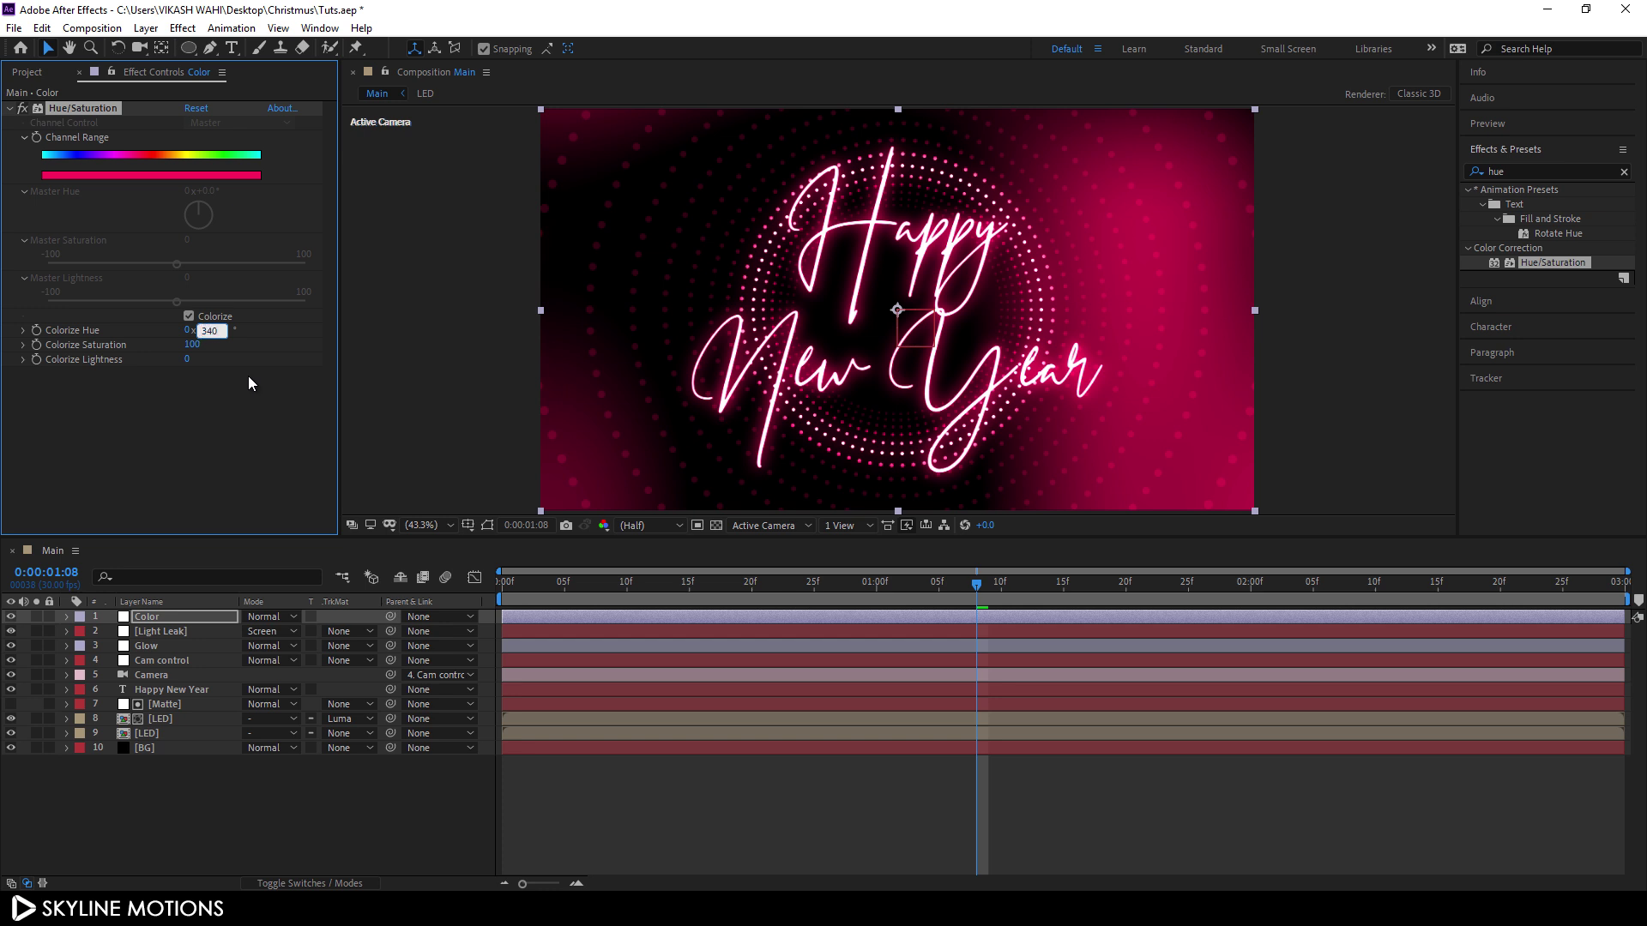
{"action": "key", "text": "Return"}
{"action": "left_click", "coordinate": [1158, 593]}
{"action": "key", "text": "End"}
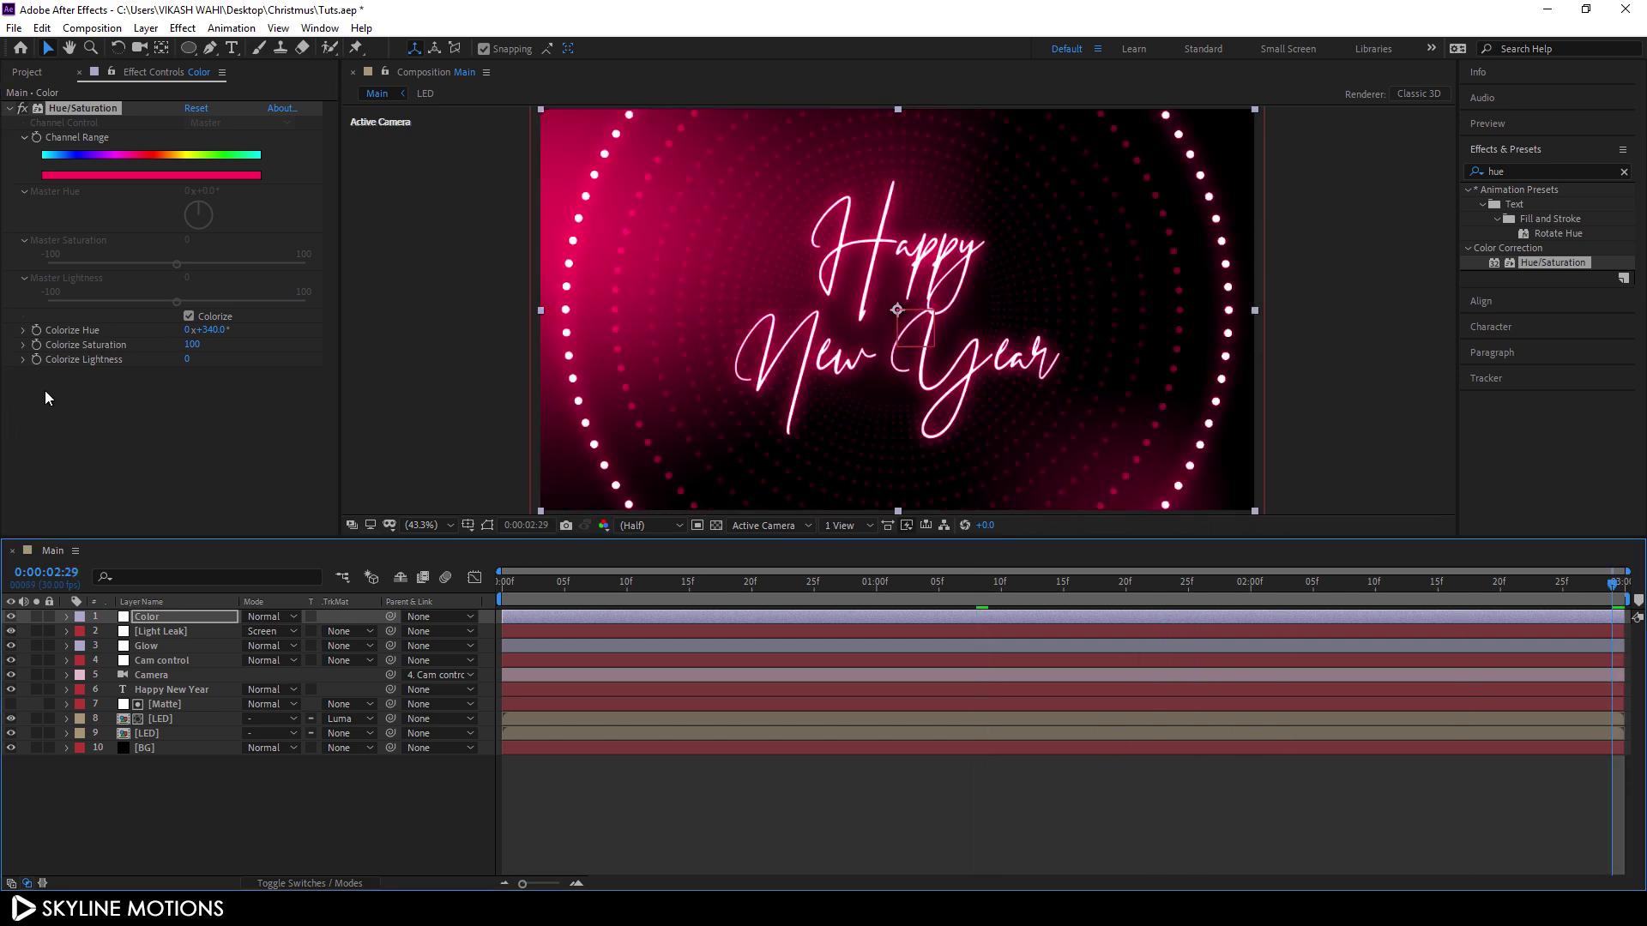
{"action": "left_click", "coordinate": [37, 331]}
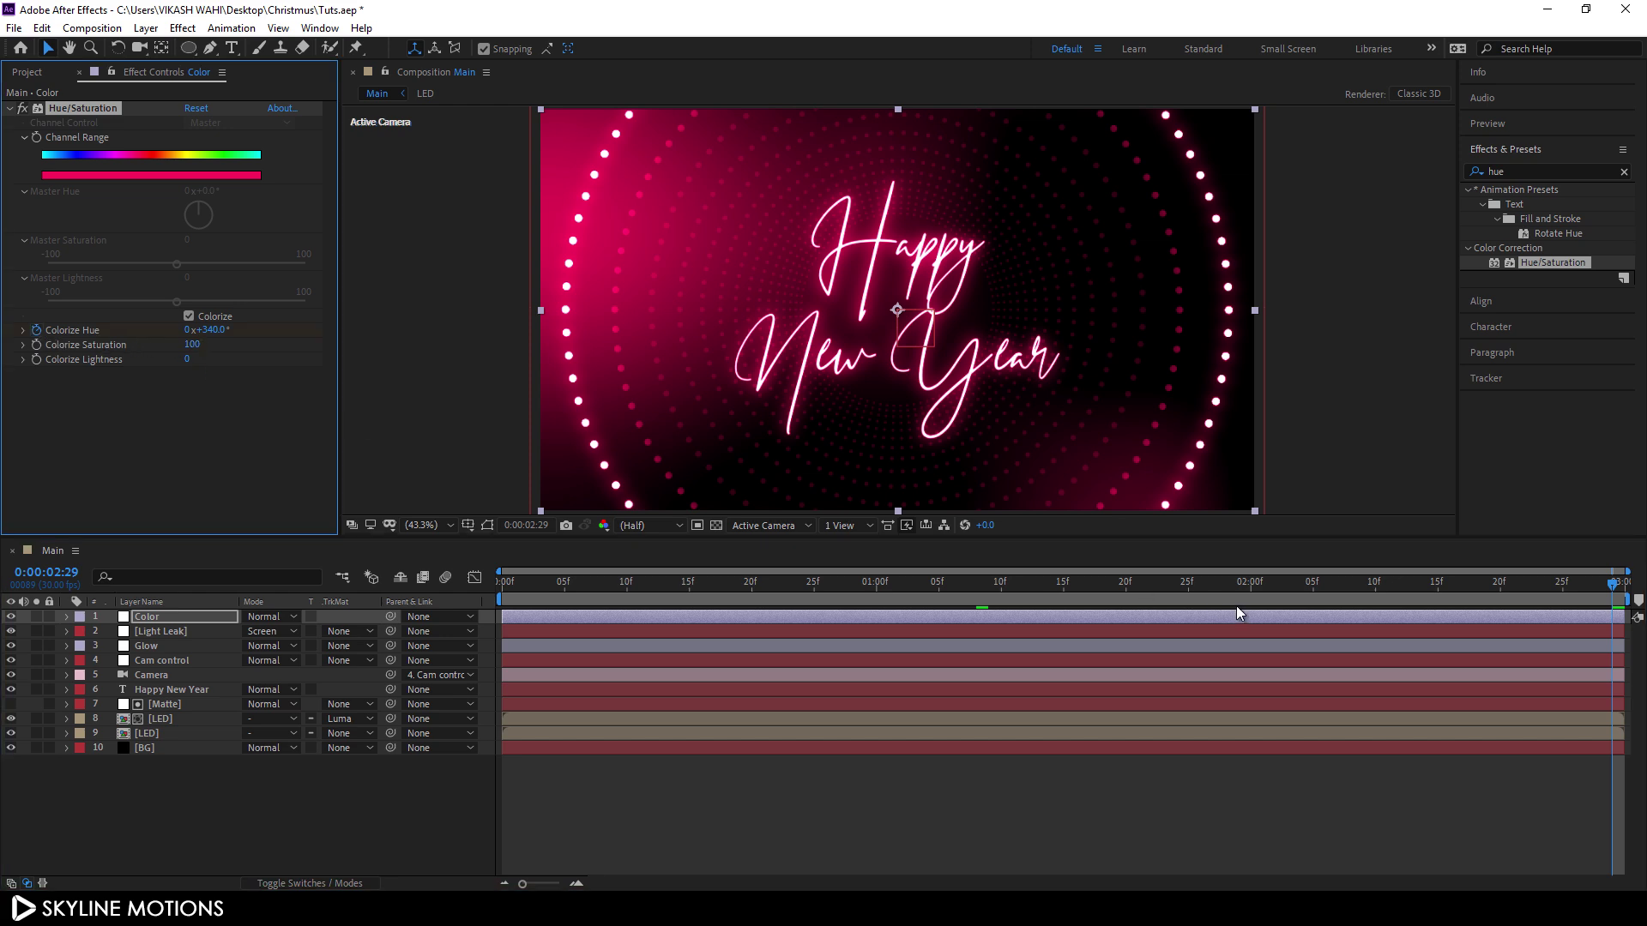
Add a Colorize Hue keyframe of 270° at 0:00:01:15
{"action": "left_click_drag", "start_coordinate": [1221, 588], "coordinate": [1063, 598]}
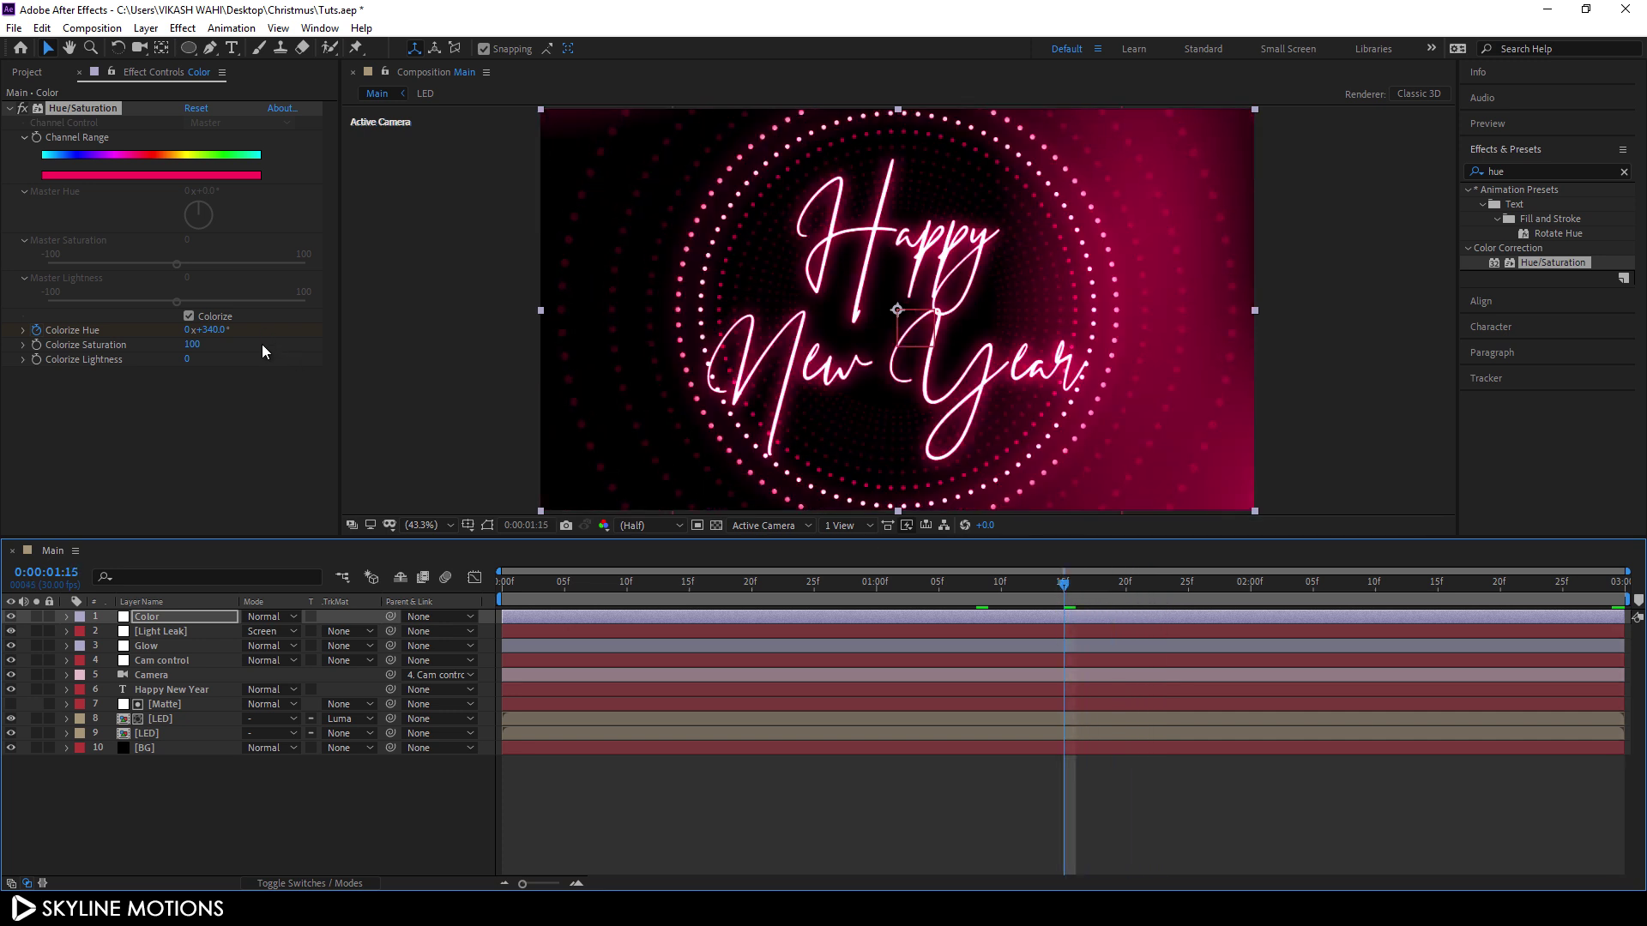
{"action": "left_click_drag", "start_coordinate": [219, 337], "coordinate": [171, 335]}
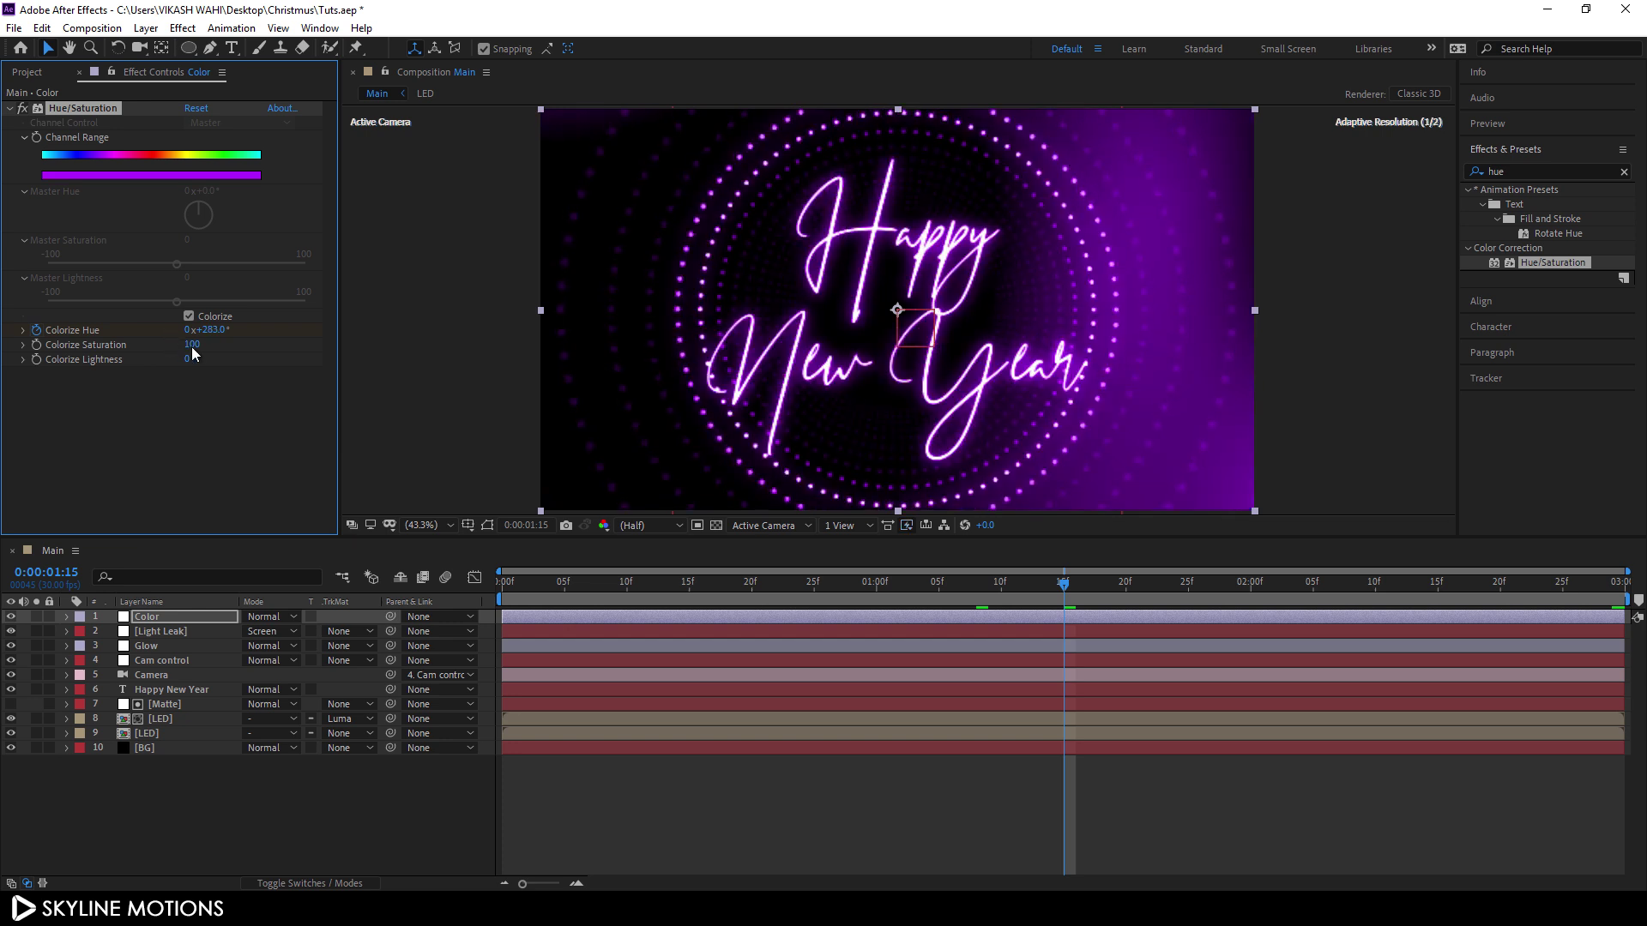
{"action": "left_click", "coordinate": [213, 335]}
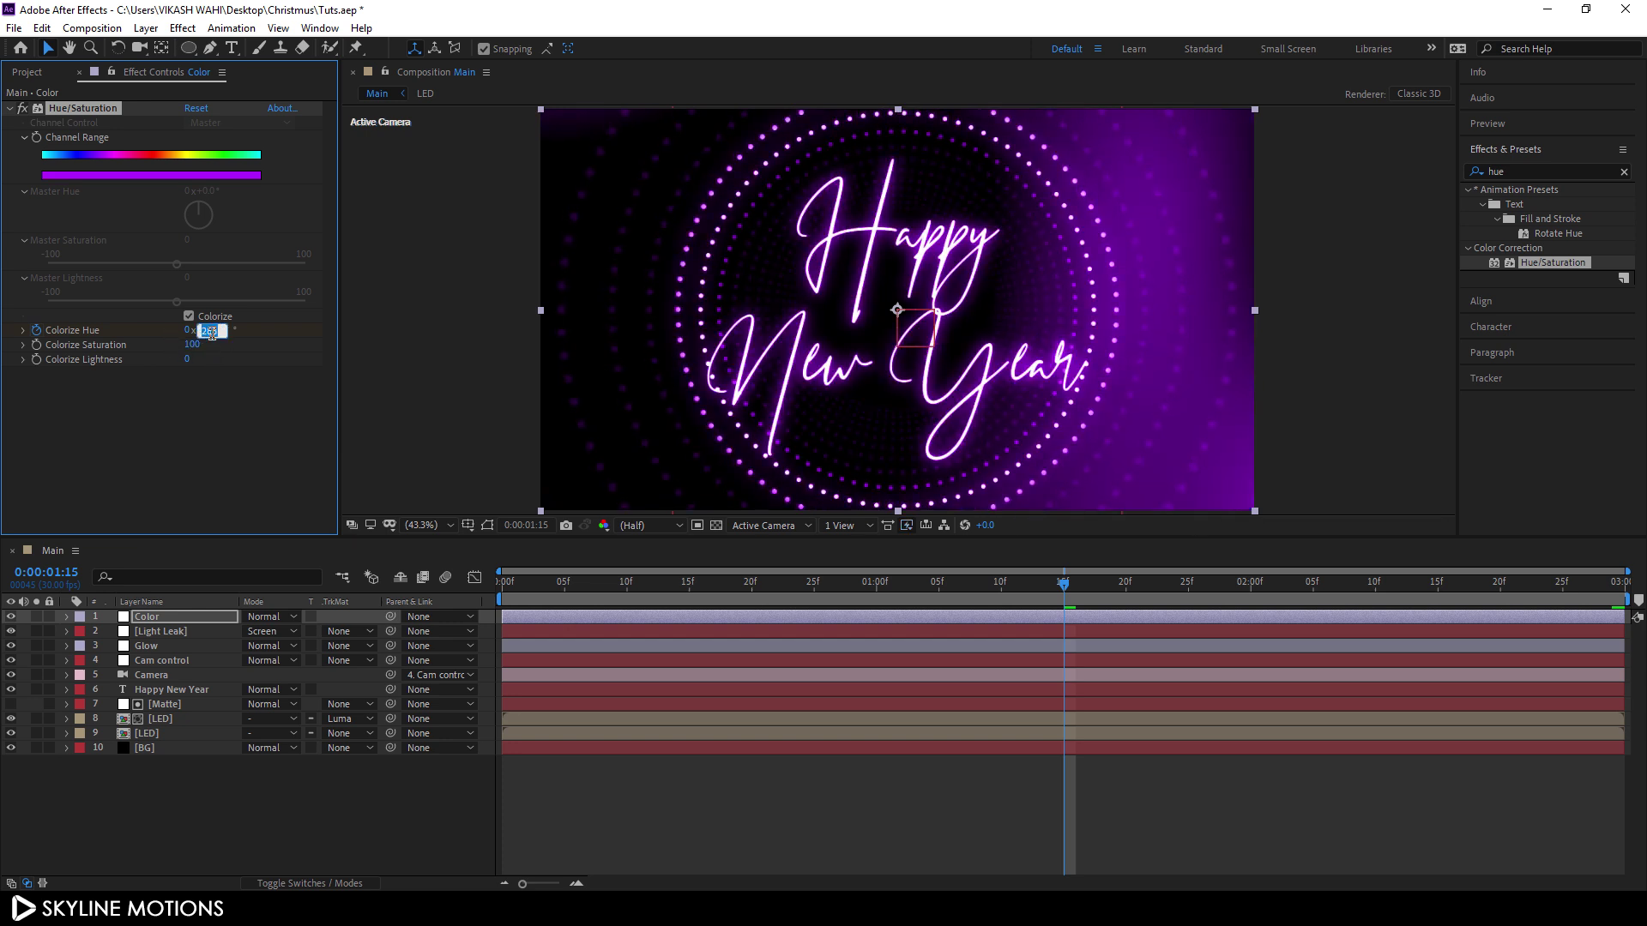
{"action": "type", "text": "270"}
{"action": "key", "text": "Return"}
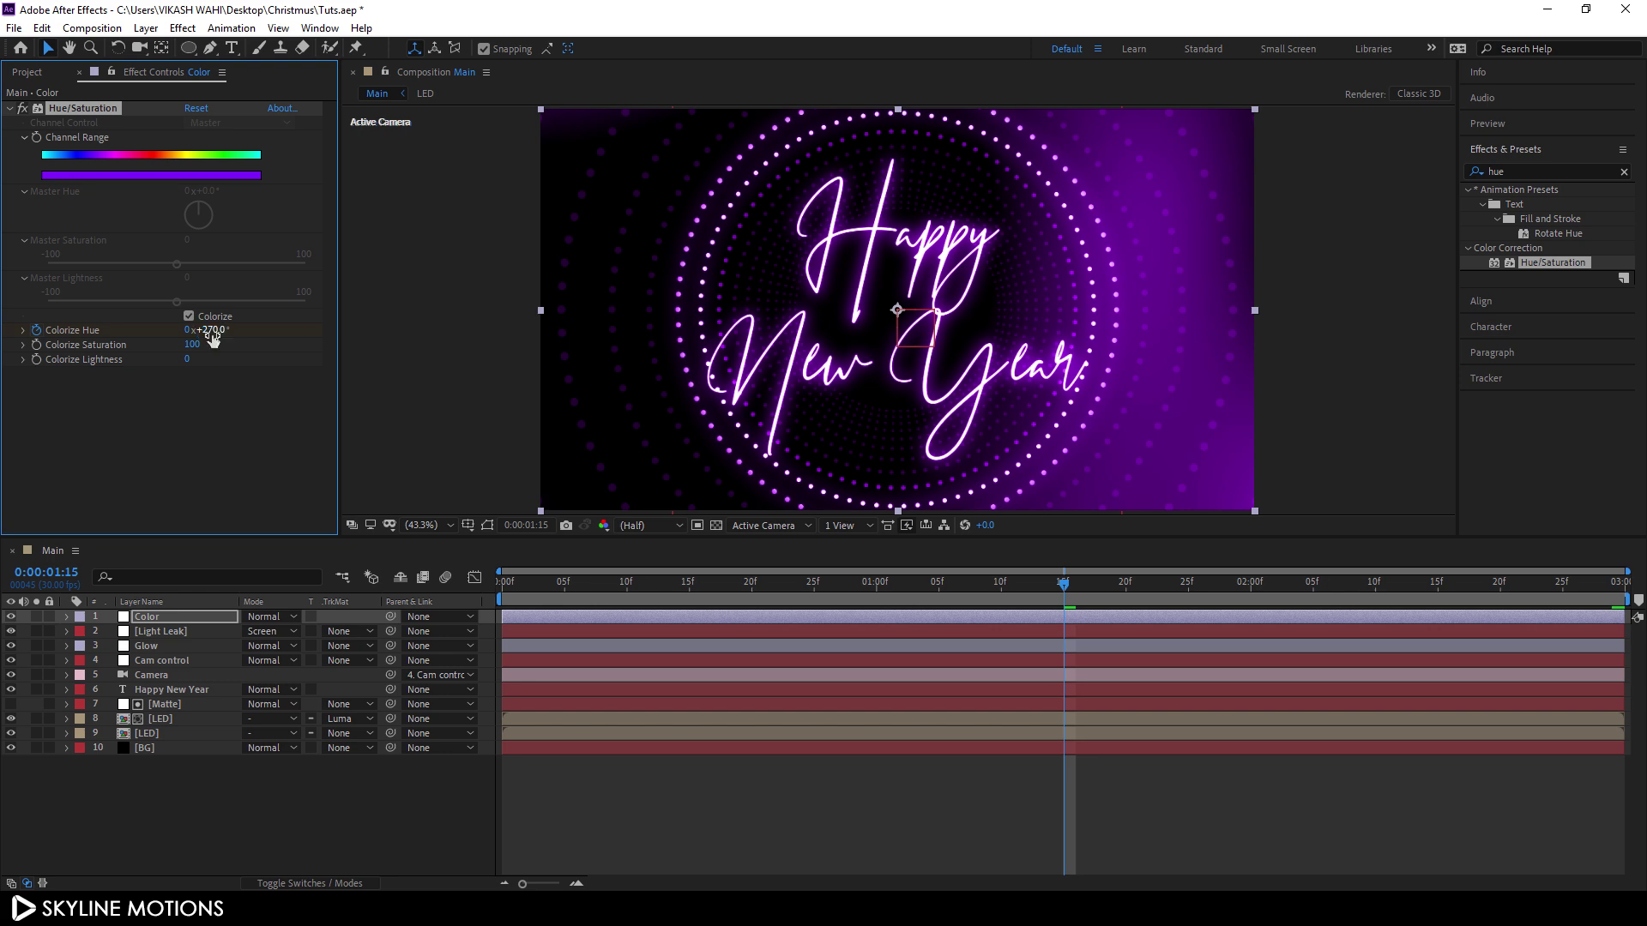
Keyframe Colorize Hue at 305° on the first frame and preview the color animation up to 0:00:02:19
{"action": "left_click_drag", "start_coordinate": [1035, 598], "coordinate": [460, 592]}
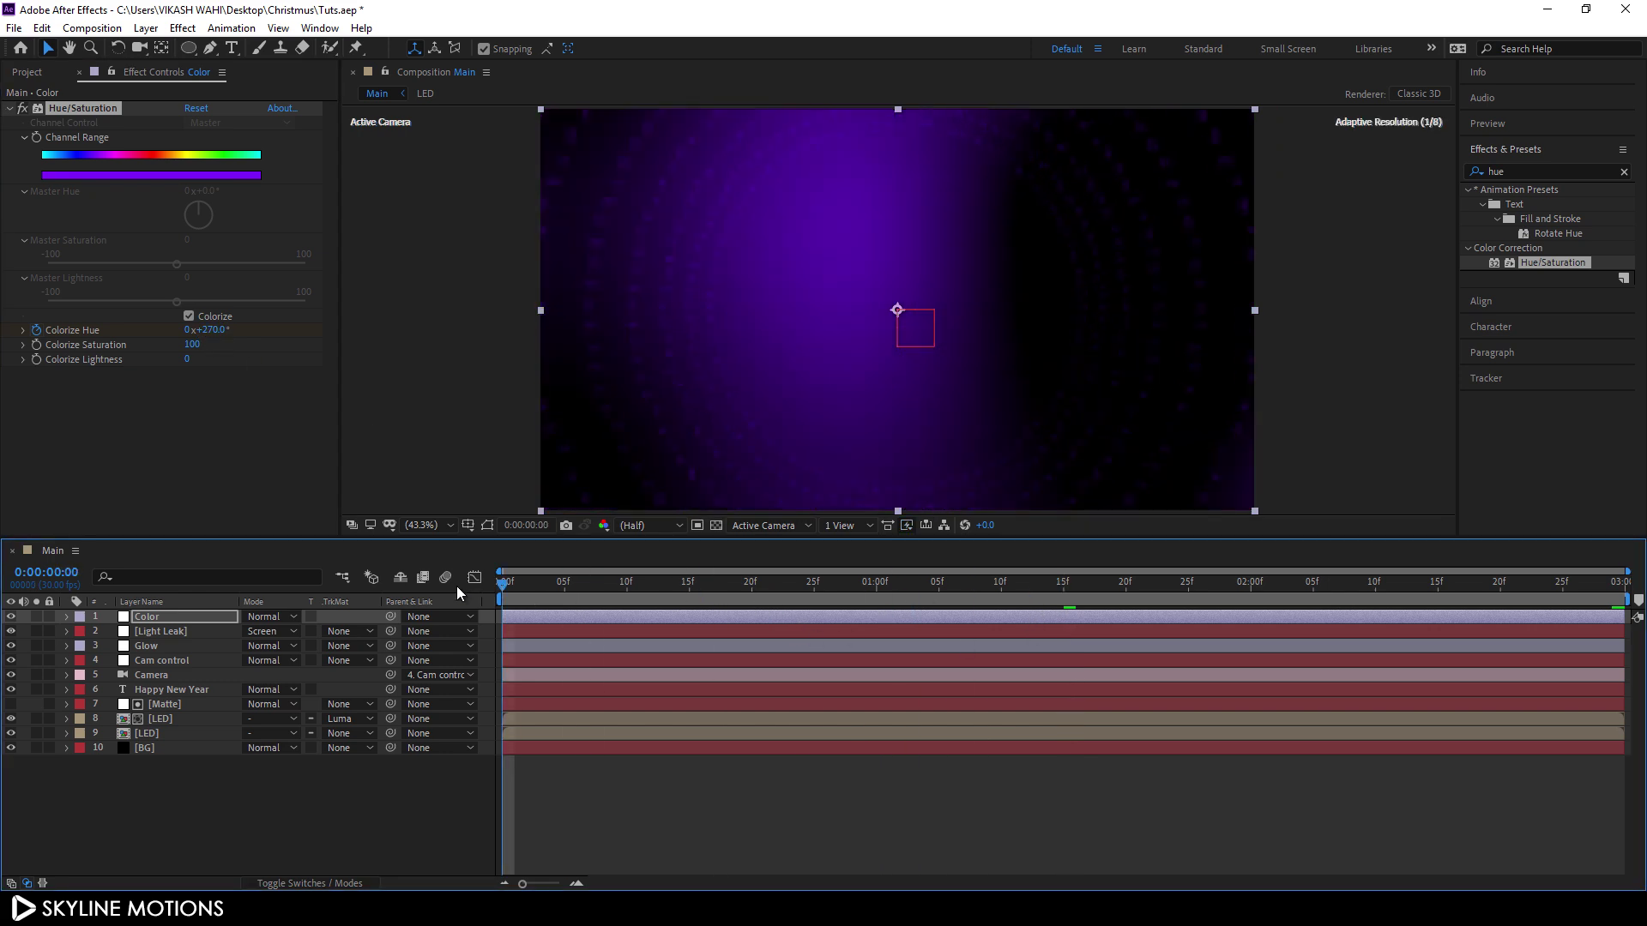
{"action": "mouse_move", "coordinate": [214, 332]}
{"action": "left_mouse_down"}
{"action": "mouse_move", "coordinate": [250, 337]}
{"action": "mouse_move", "coordinate": [208, 333]}
{"action": "left_mouse_up"}
{"action": "left_click", "coordinate": [208, 331]}
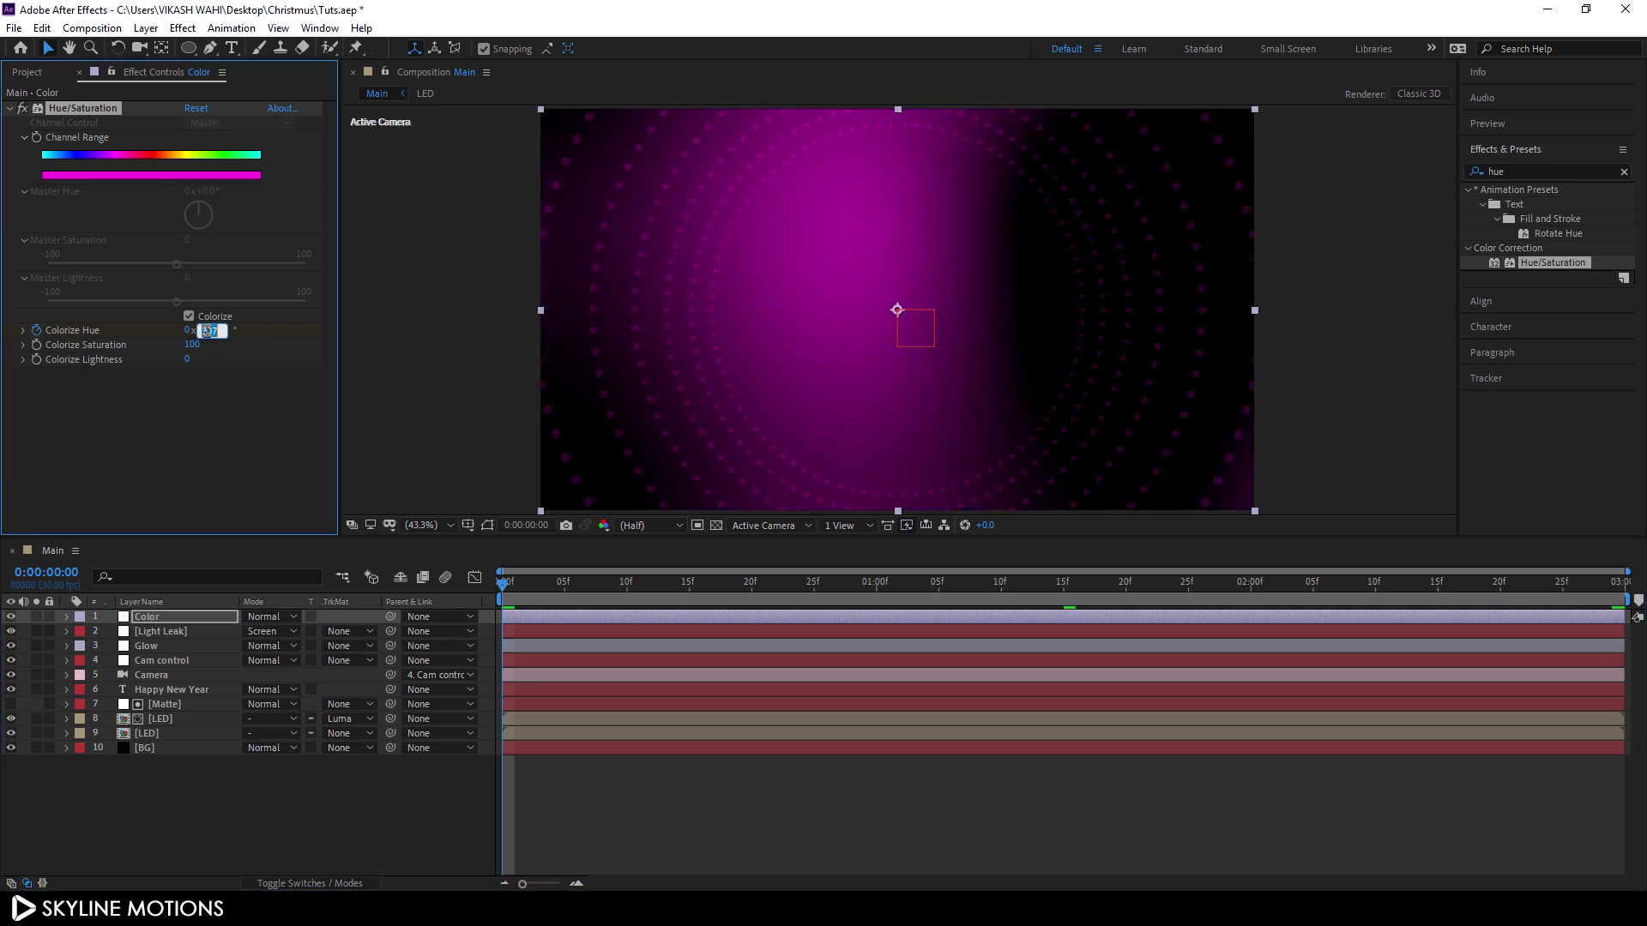
{"action": "type", "text": "305"}
{"action": "key", "text": "Return"}
{"action": "left_click_drag", "start_coordinate": [542, 589], "coordinate": [1490, 679]}
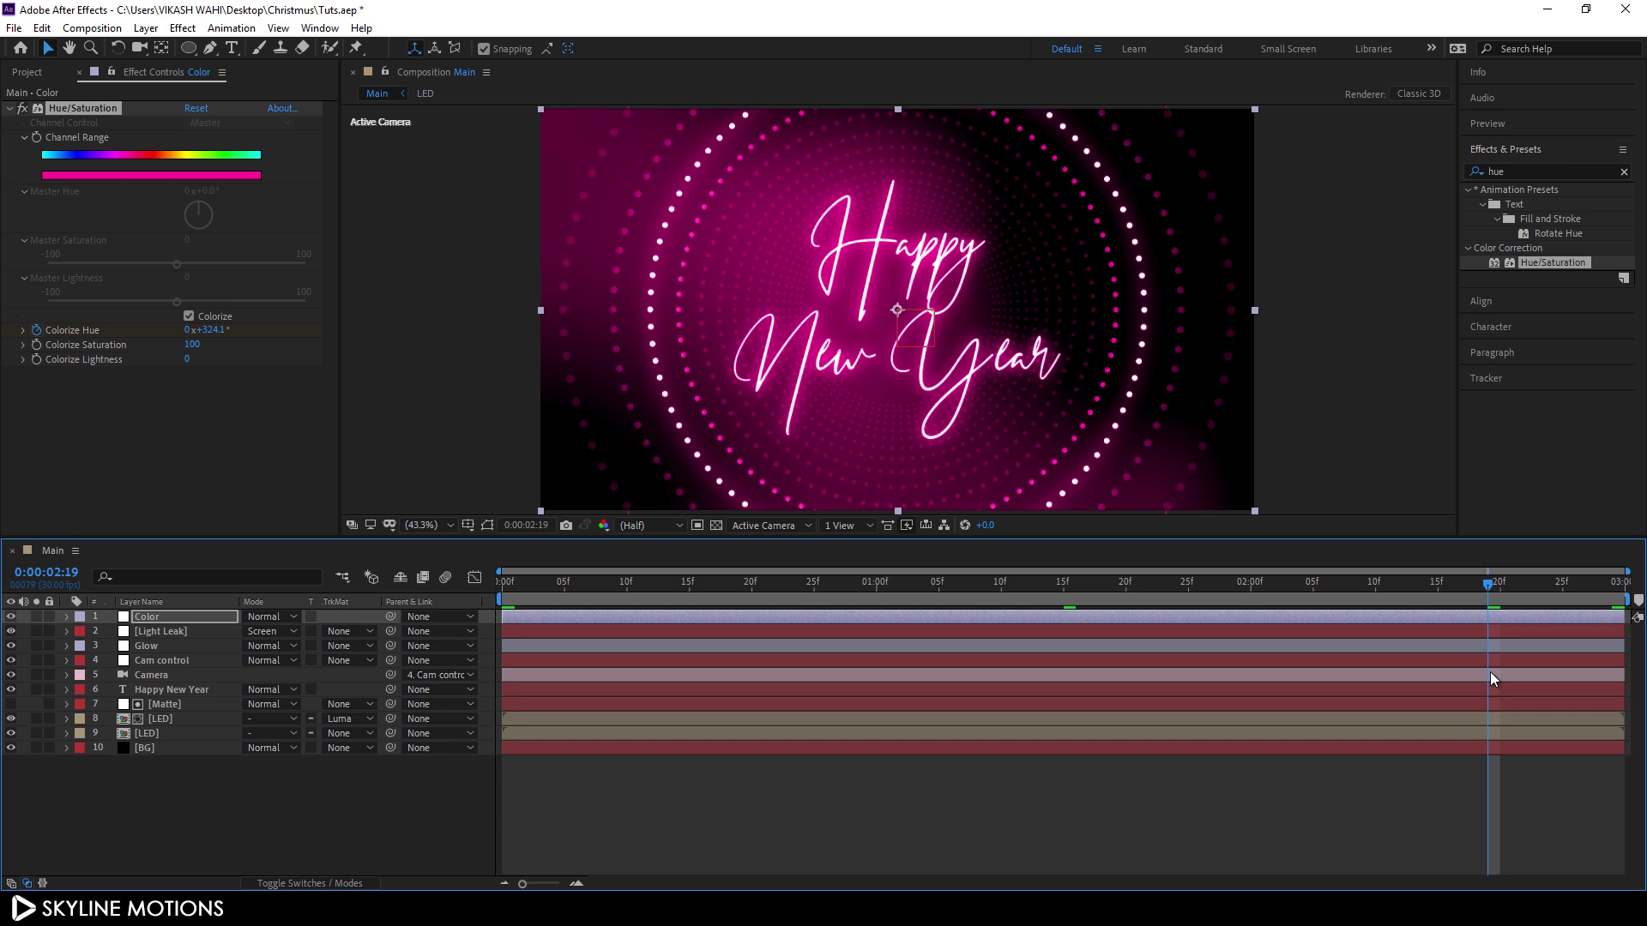
Import the Flare image from the Christmus folder into the project as footage
{"action": "left_click", "coordinate": [36, 72]}
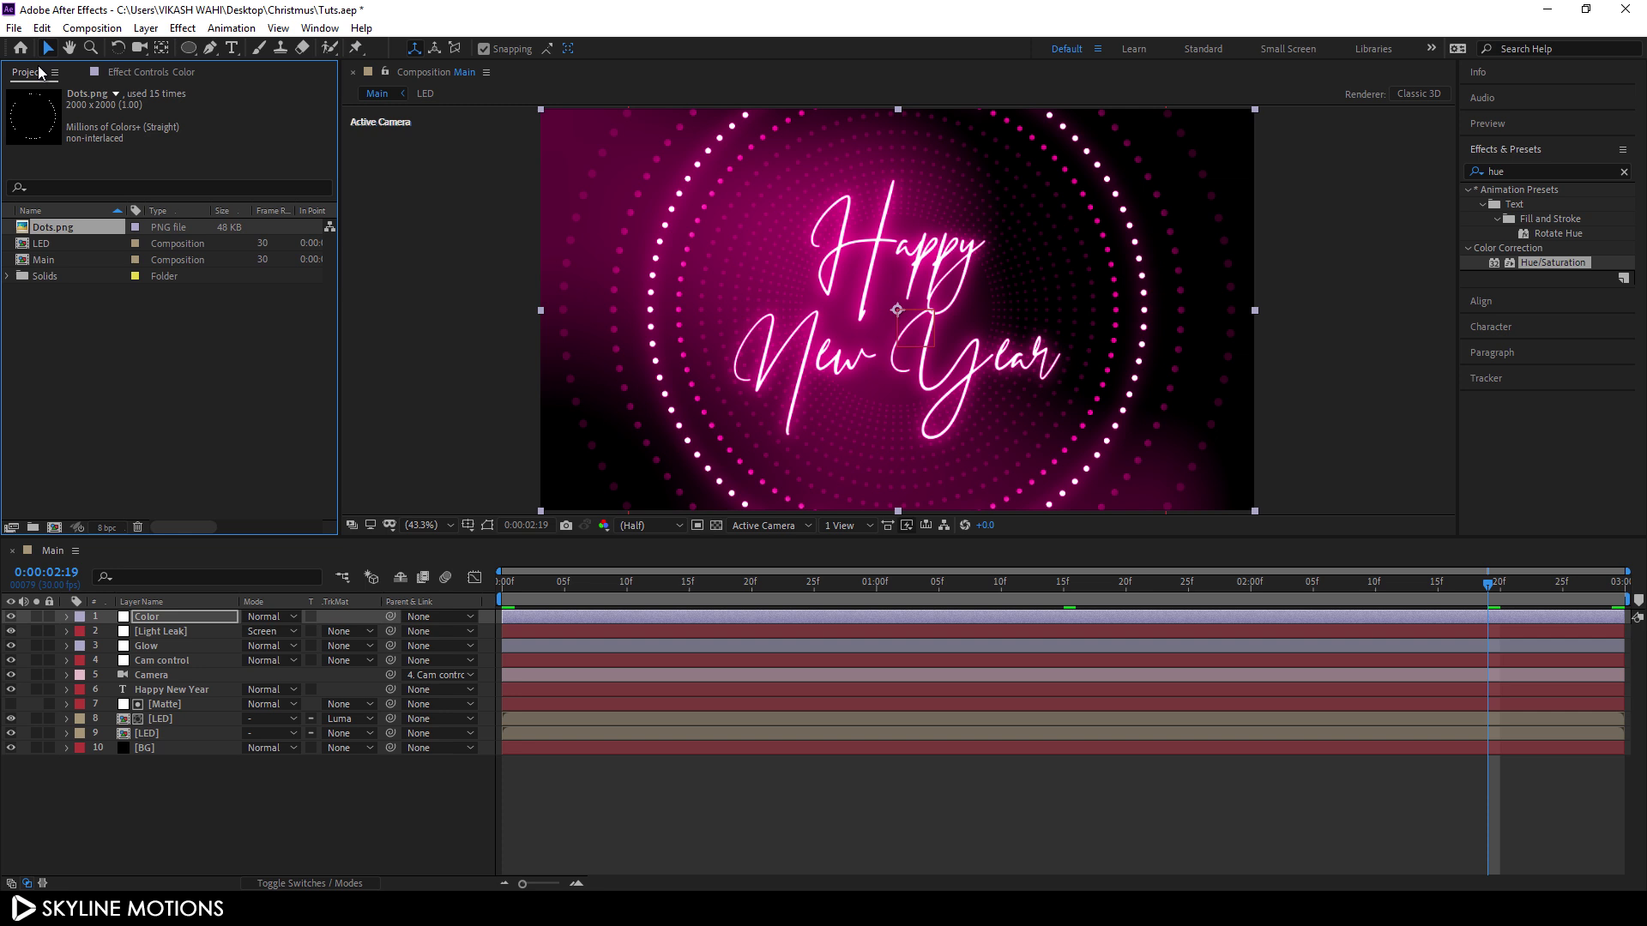
{"action": "left_click", "coordinate": [102, 316]}
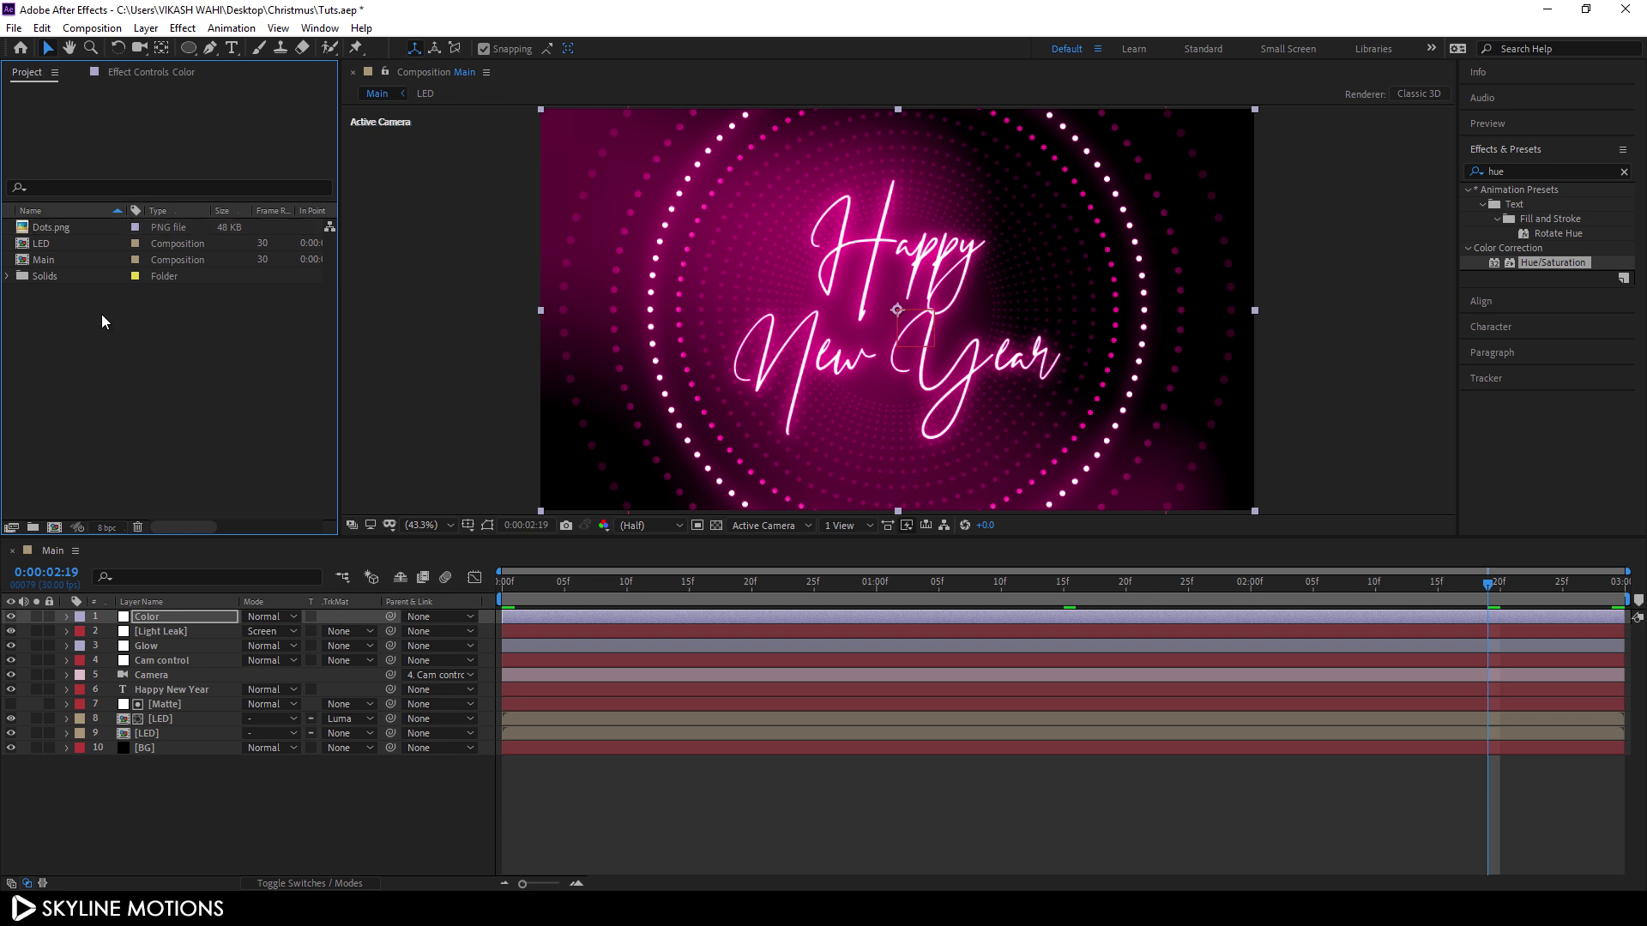
{"action": "right_click", "coordinate": [102, 314]}
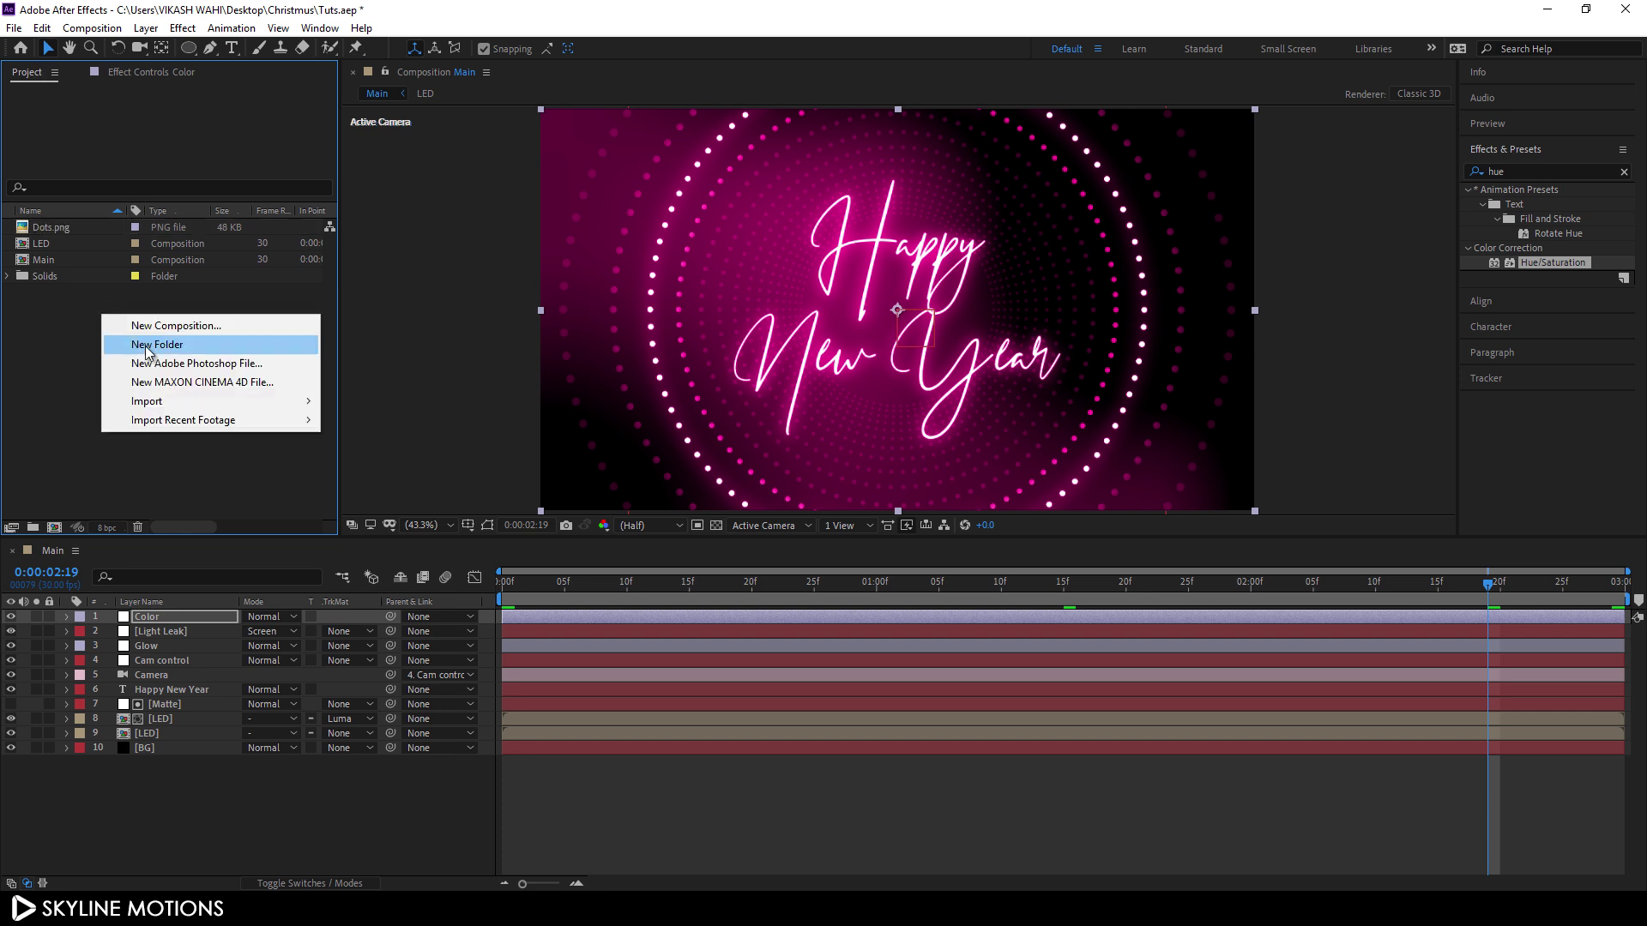
{"action": "mouse_move", "coordinate": [172, 403]}
{"action": "left_click", "coordinate": [365, 401]}
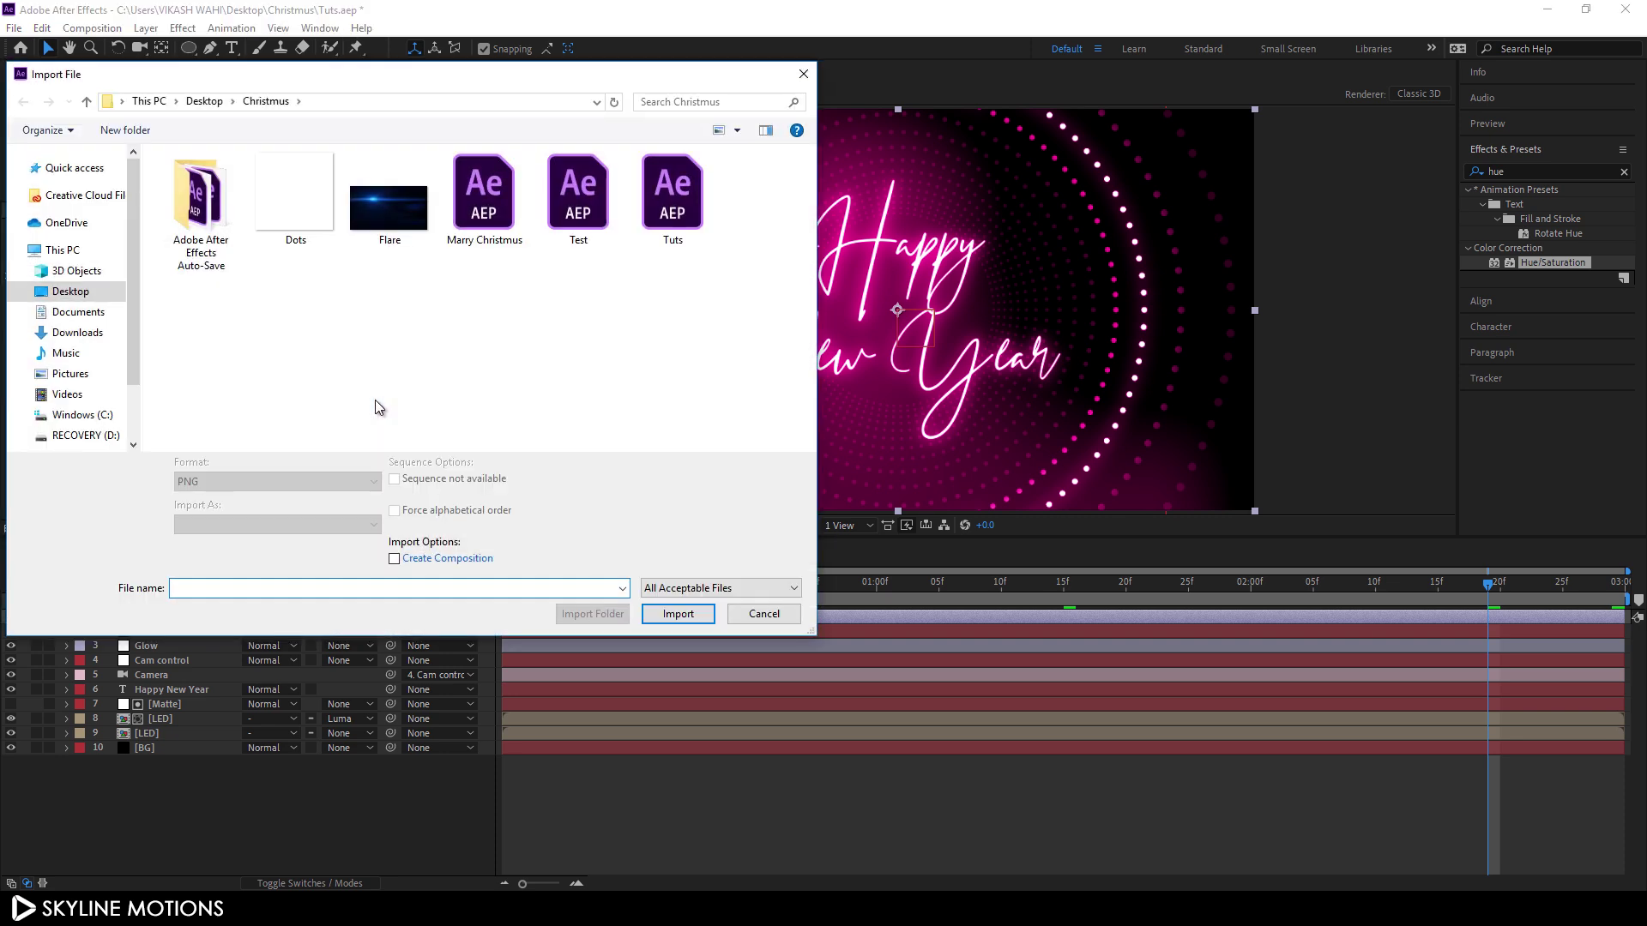
{"action": "left_click", "coordinate": [386, 232]}
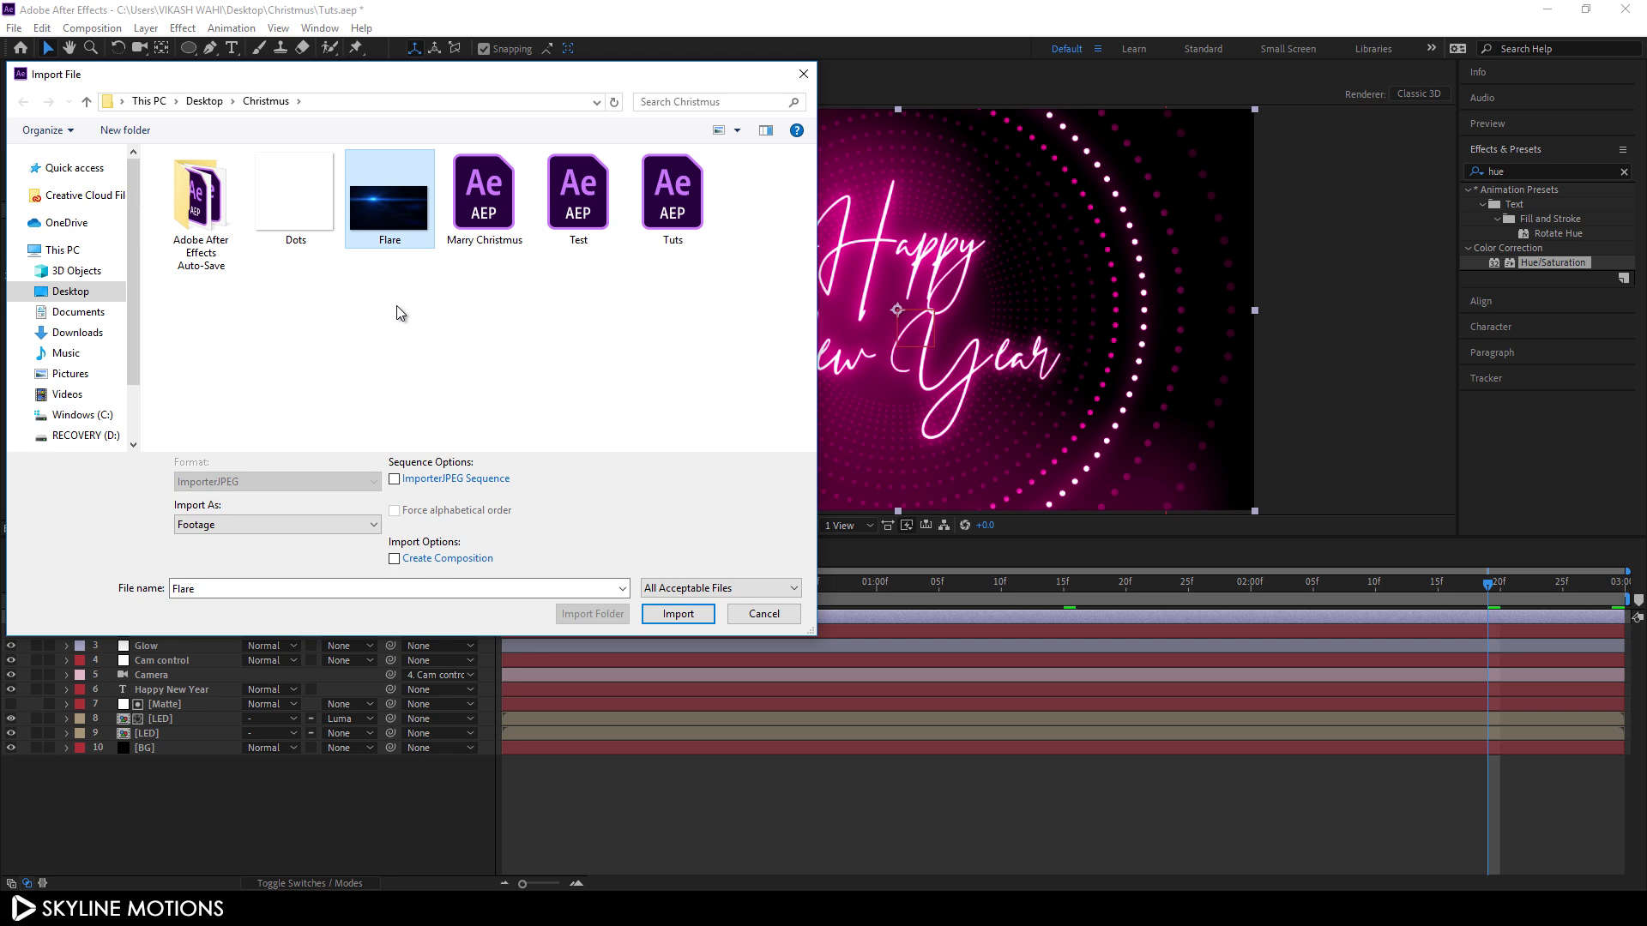
{"action": "left_click", "coordinate": [679, 616]}
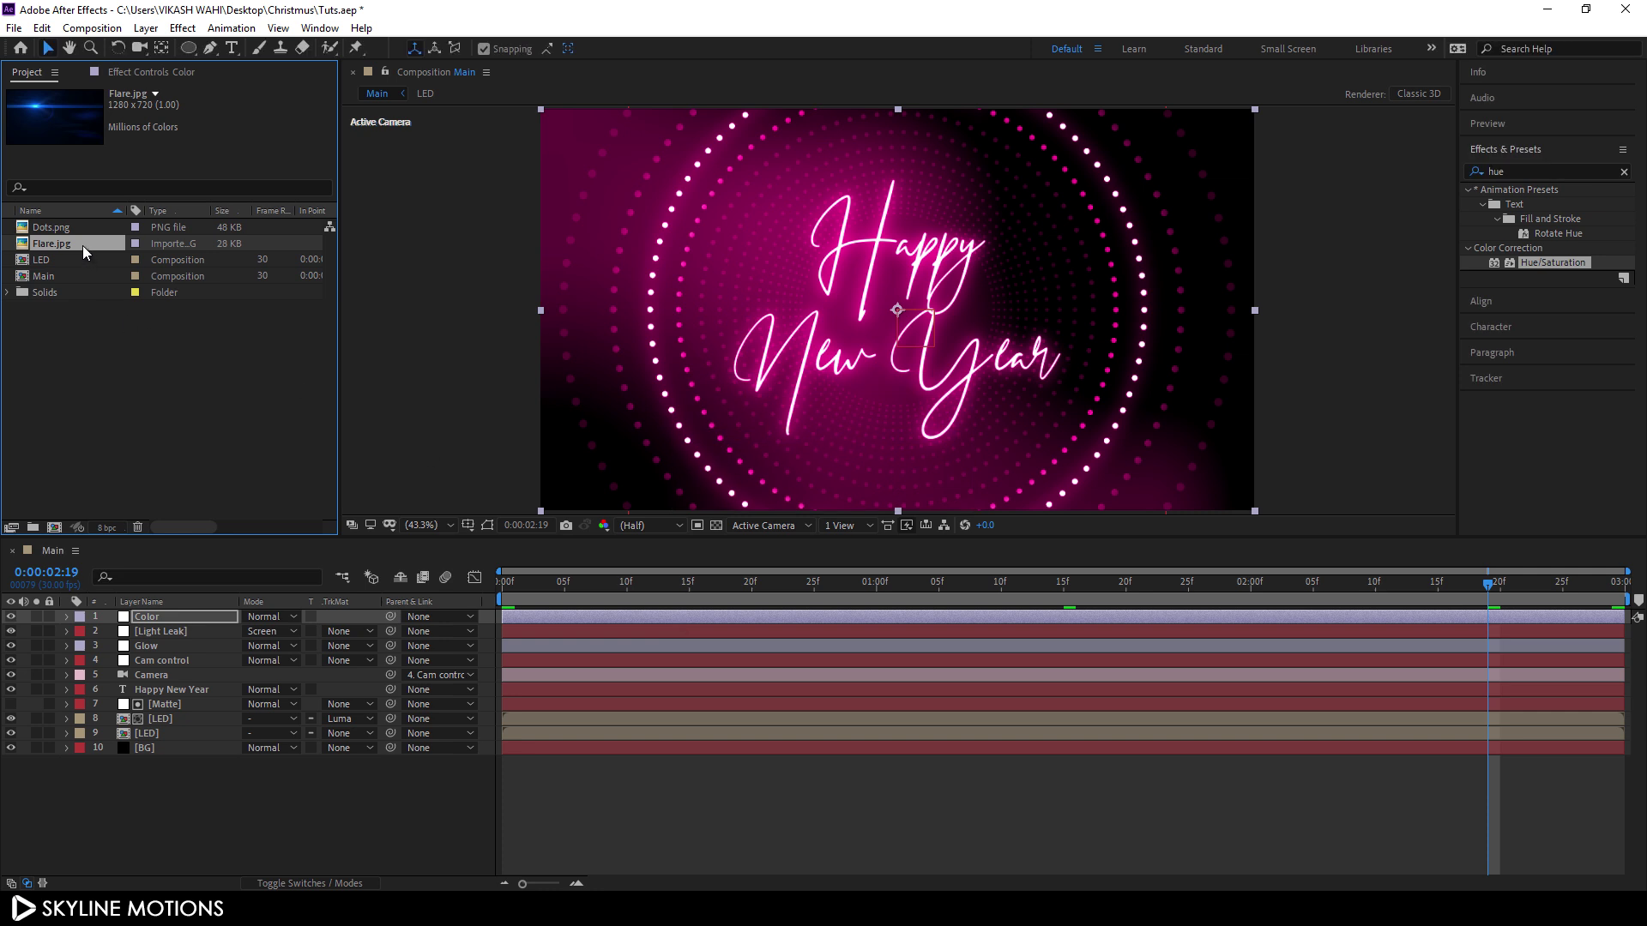
Add Flare.jpg as the topmost layer of the Main composition and set its scale to 200%
{"action": "left_click_drag", "start_coordinate": [83, 246], "coordinate": [178, 610]}
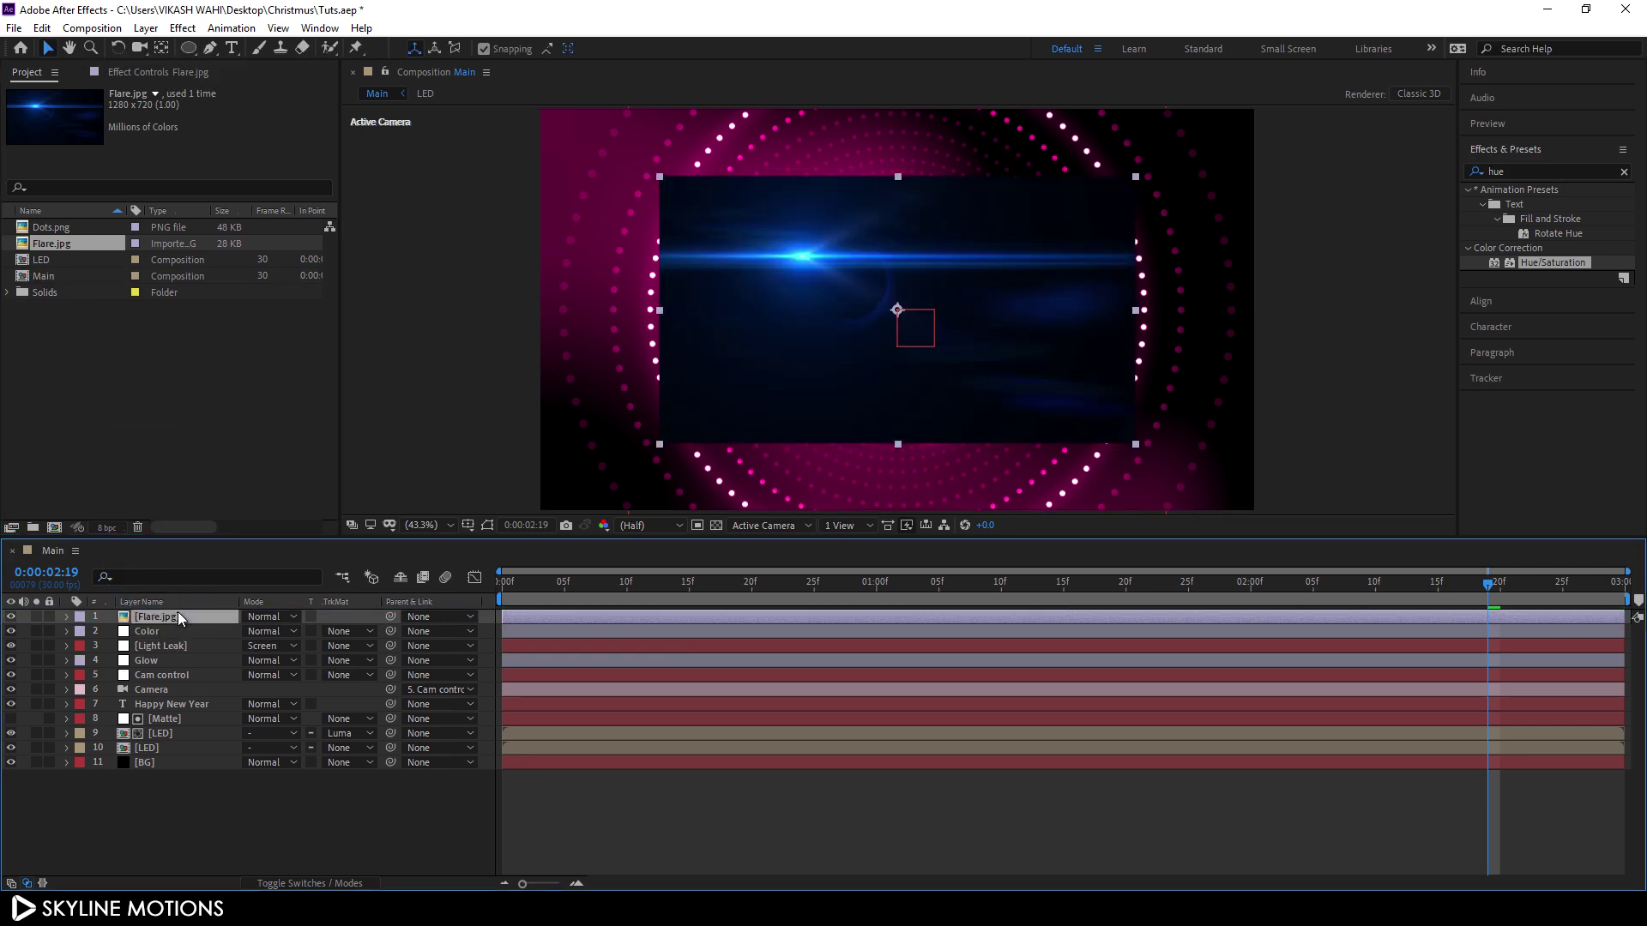
{"action": "key", "text": "s"}
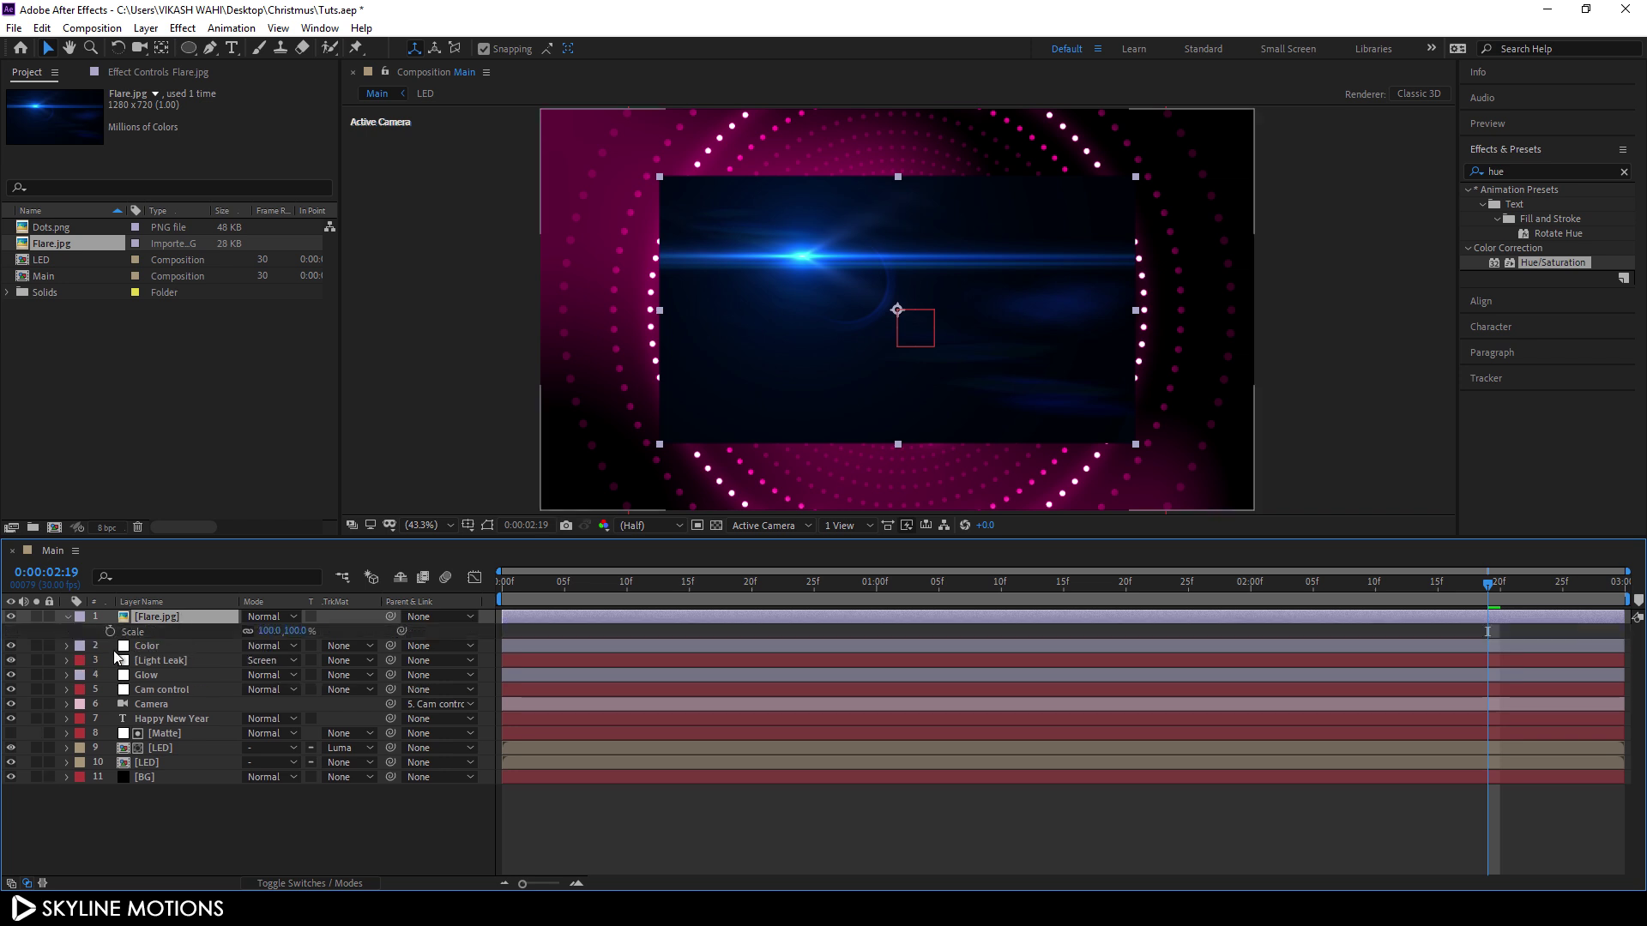
{"action": "left_click_drag", "start_coordinate": [291, 632], "coordinate": [318, 633]}
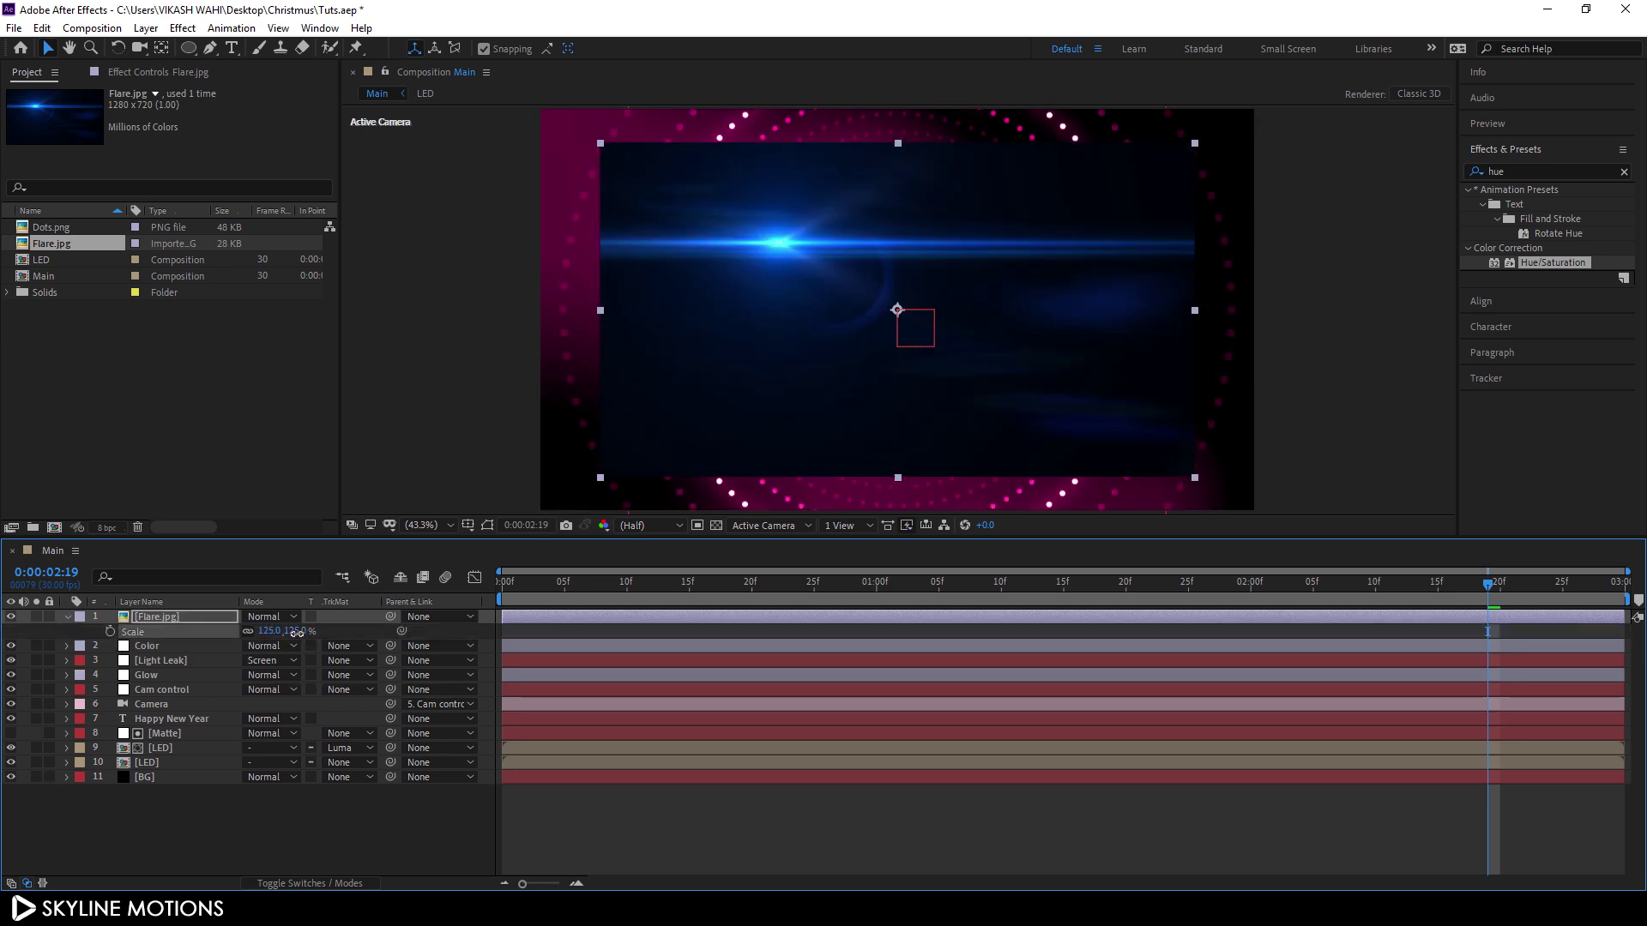
{"action": "left_click", "coordinate": [296, 631]}
{"action": "type", "text": "200"}
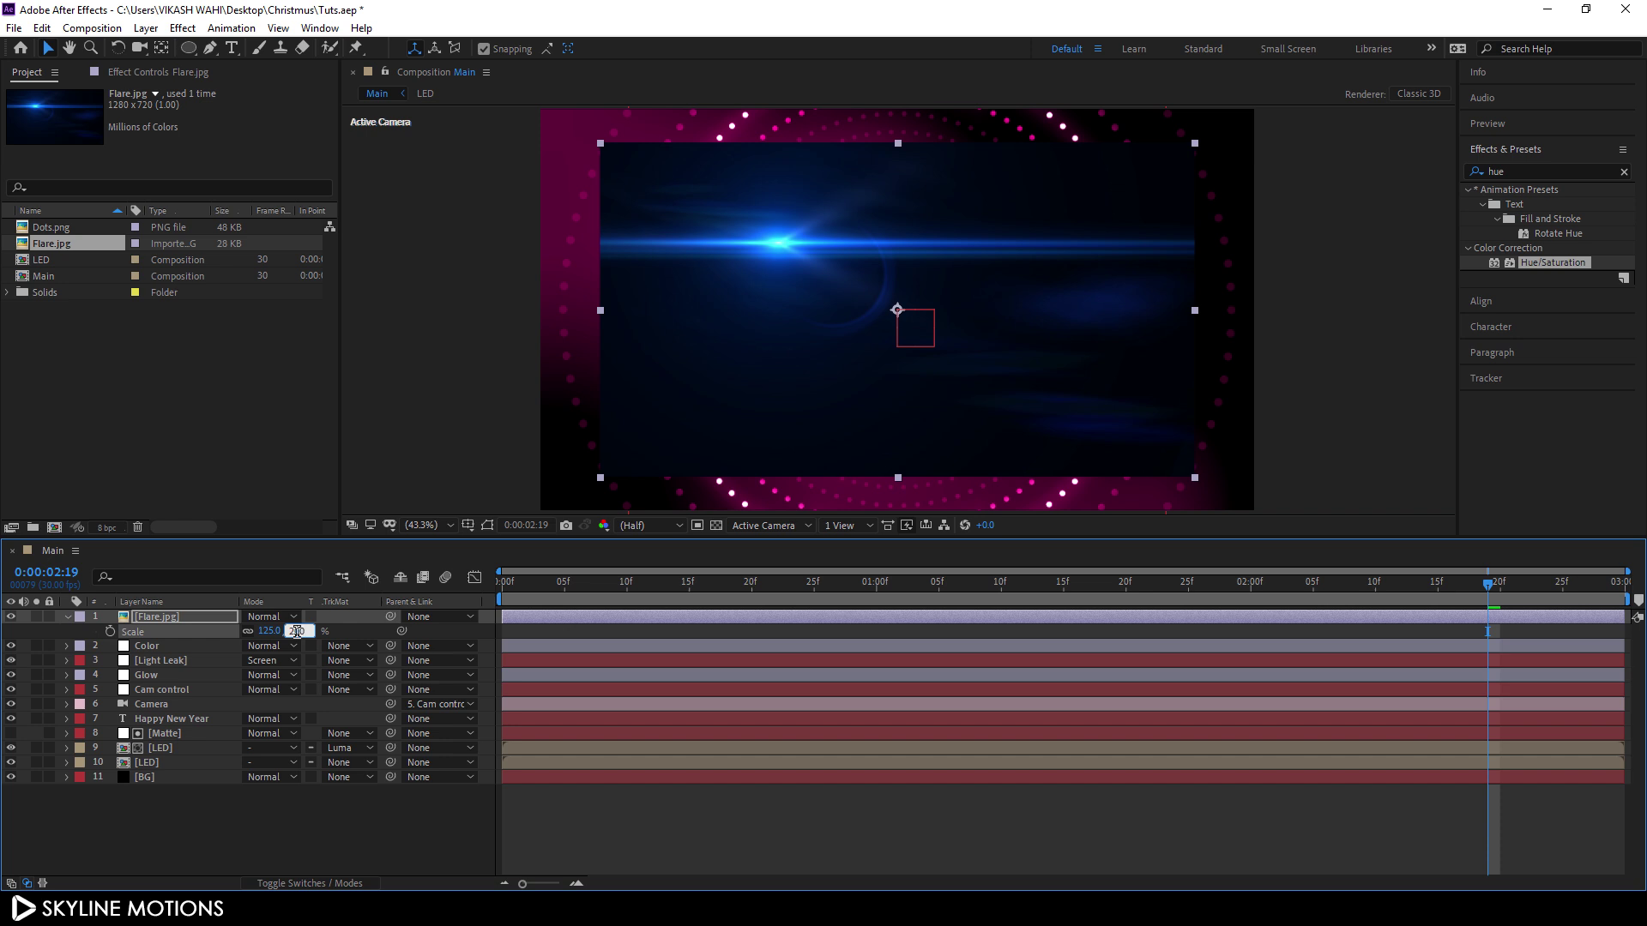
{"action": "key", "text": "Return"}
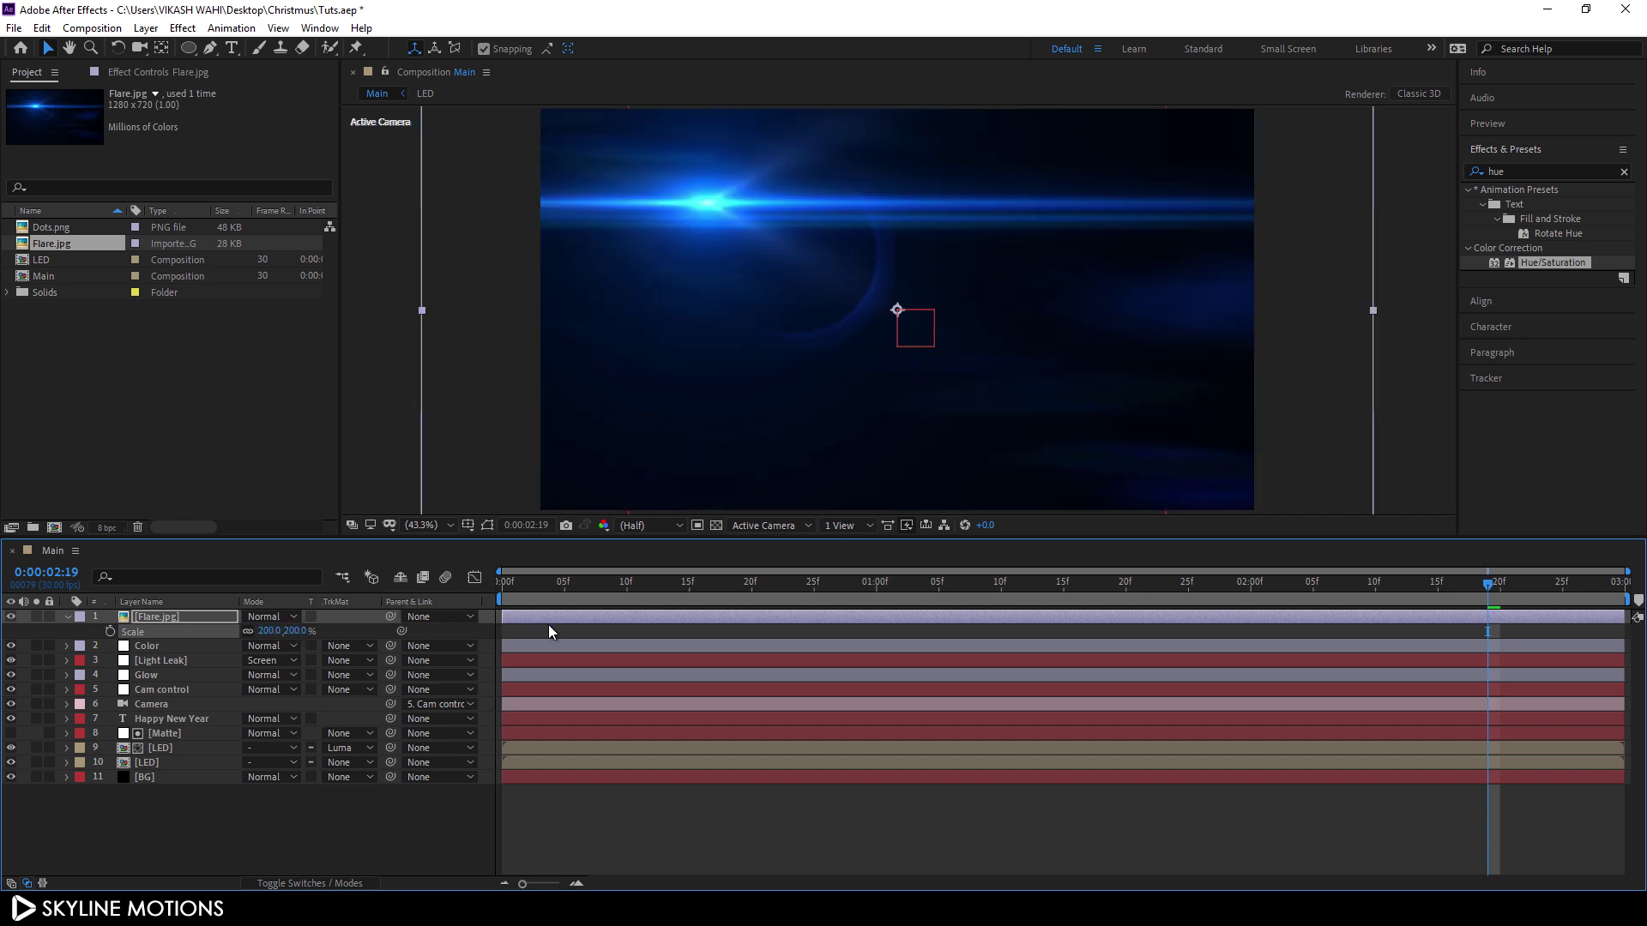
Flip the Flare.jpg layer horizontally
{"action": "right_click", "coordinate": [660, 615]}
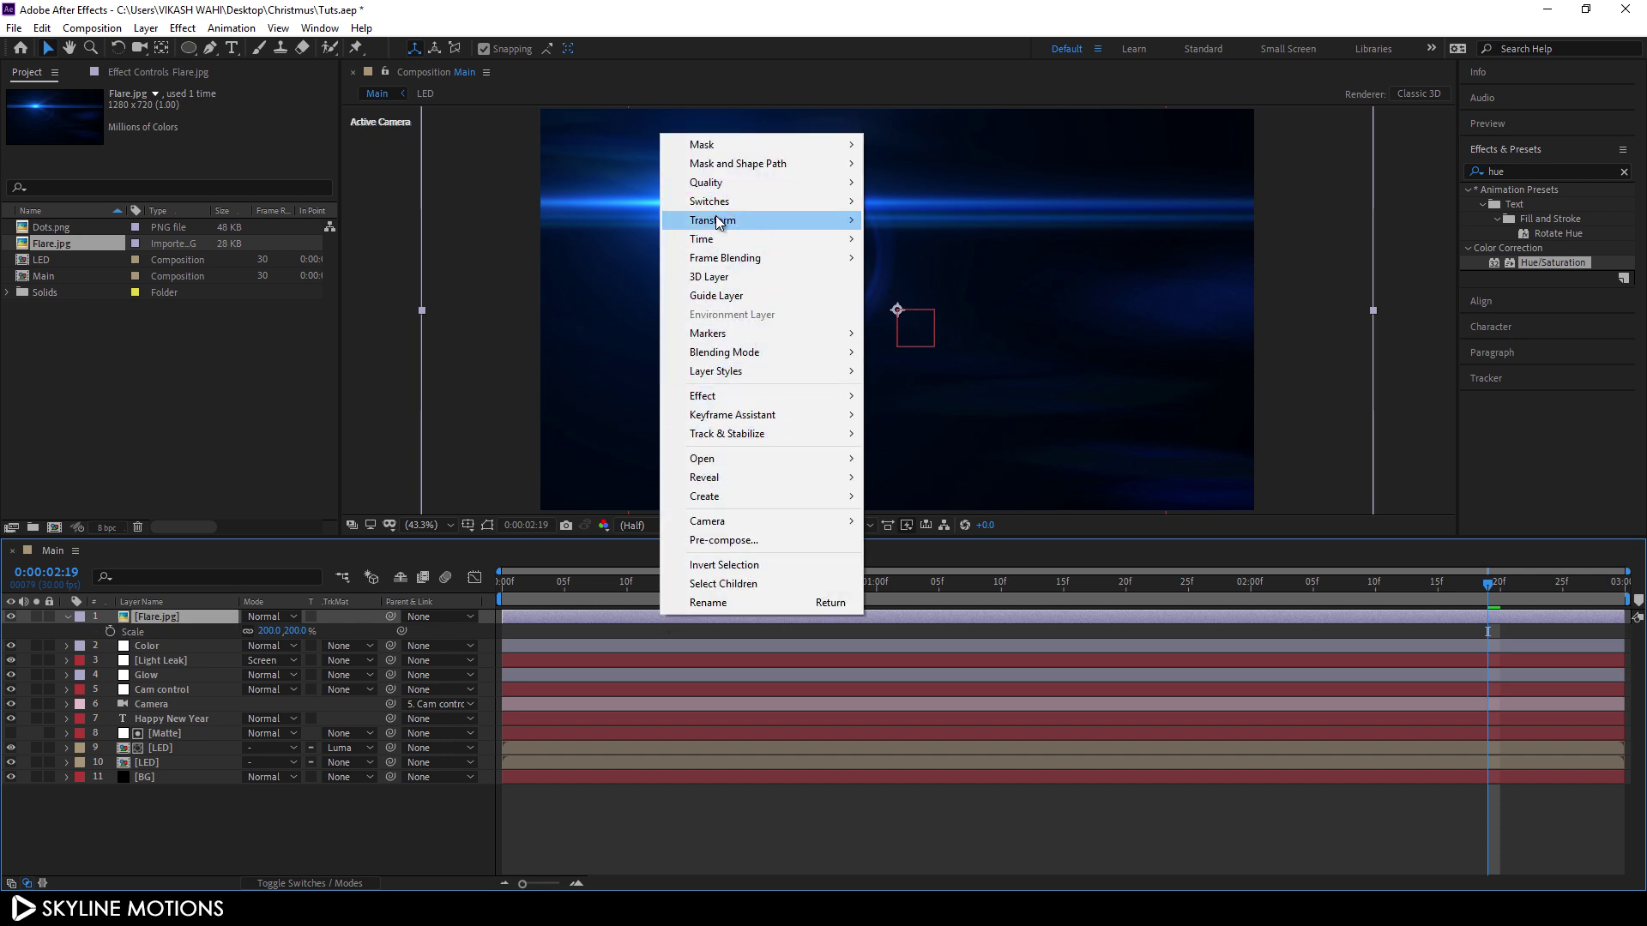
{"action": "mouse_move", "coordinate": [719, 222]}
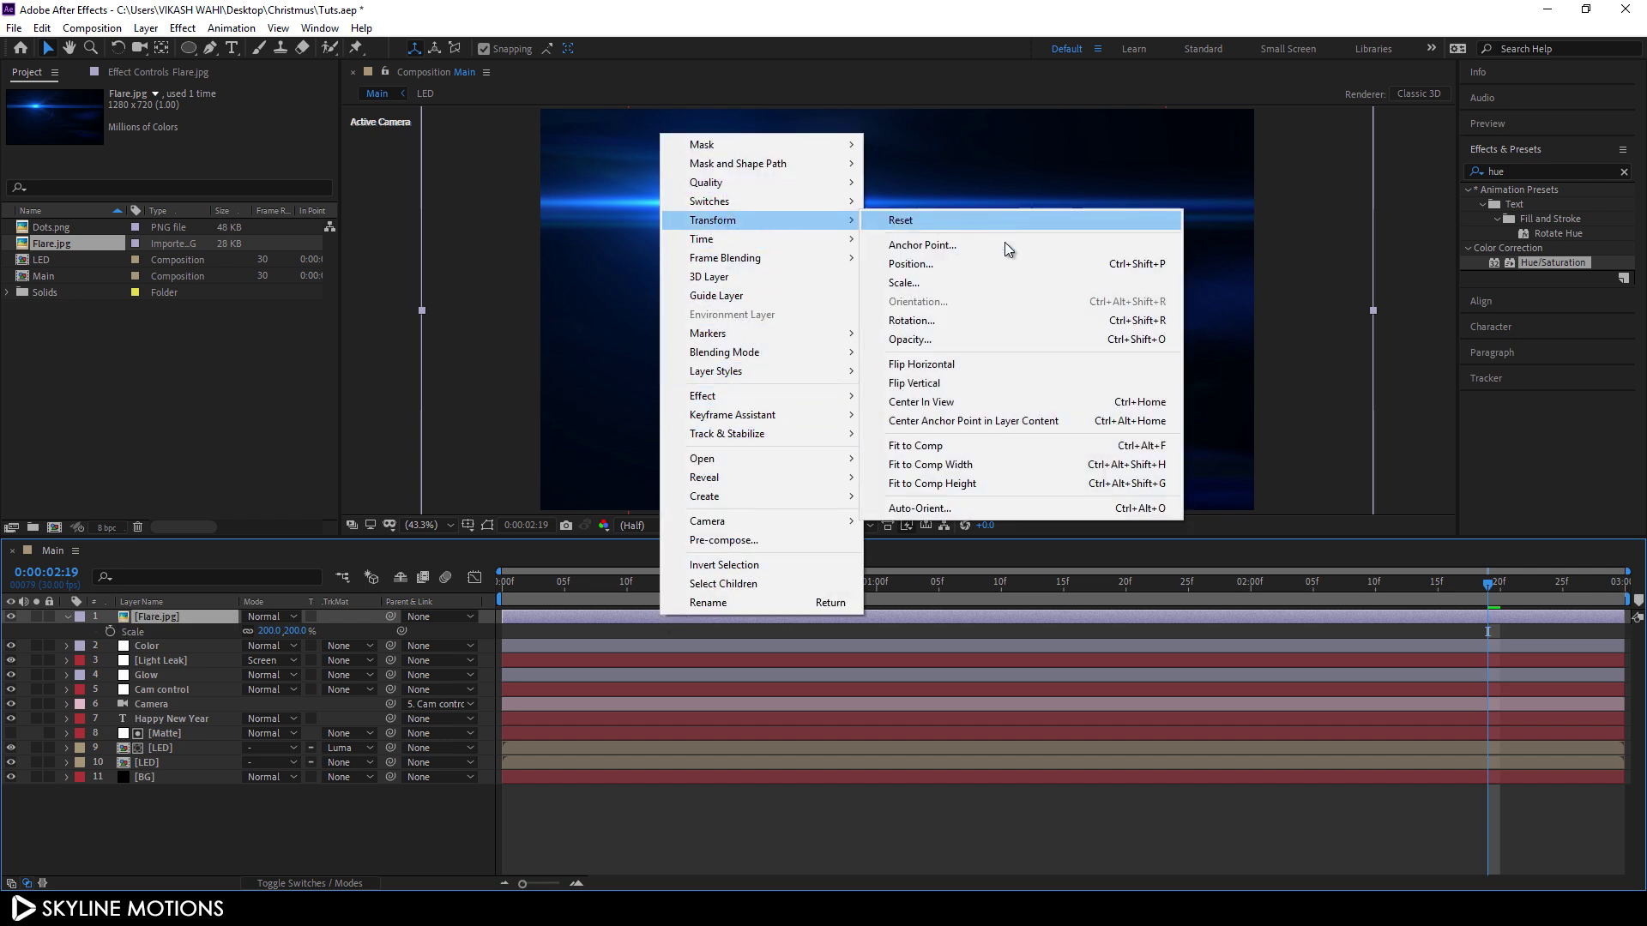
{"action": "left_click", "coordinate": [942, 368]}
Nudge the Flare.jpg layer right and up so its bright core sits near the frame's upper-right corner
{"action": "key", "text": "shift+Right"}
{"action": "key", "text": "shift+Right"}
{"action": "key", "text": "shift+Right"}
{"action": "key", "text": "shift+Right"}
{"action": "key", "text": "shift+Right"}
{"action": "key", "text": "shift+Right"}
{"action": "key", "text": "shift+Right"}
{"action": "key", "text": "shift+Right"}
{"action": "key", "text": "shift+Right"}
{"action": "key", "text": "shift+Right"}
{"action": "key", "text": "shift+Right"}
{"action": "key", "text": "shift+Right"}
{"action": "key", "text": "shift+Right"}
{"action": "key", "text": "shift+Right"}
{"action": "key", "text": "shift+Right"}
{"action": "key", "text": "shift+Right"}
{"action": "key", "text": "shift+Right"}
{"action": "key", "text": "shift+Right"}
{"action": "key", "text": "shift+Right"}
{"action": "key", "text": "shift+Right"}
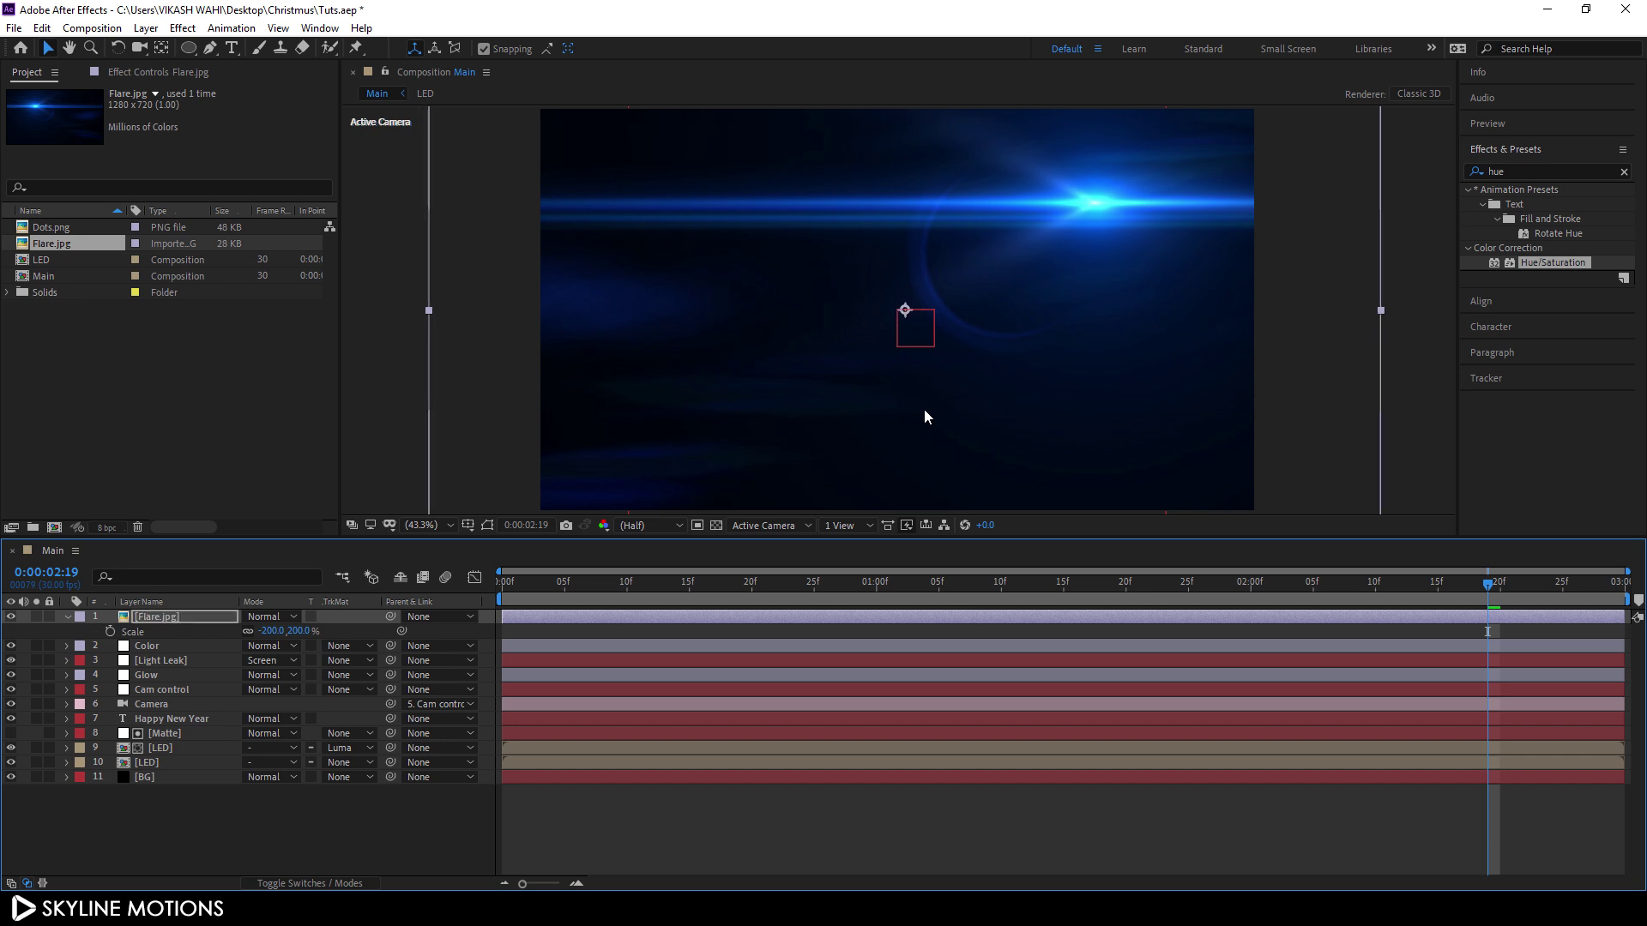
{"action": "key", "text": "shift+Right"}
{"action": "key", "text": "shift+Right"}
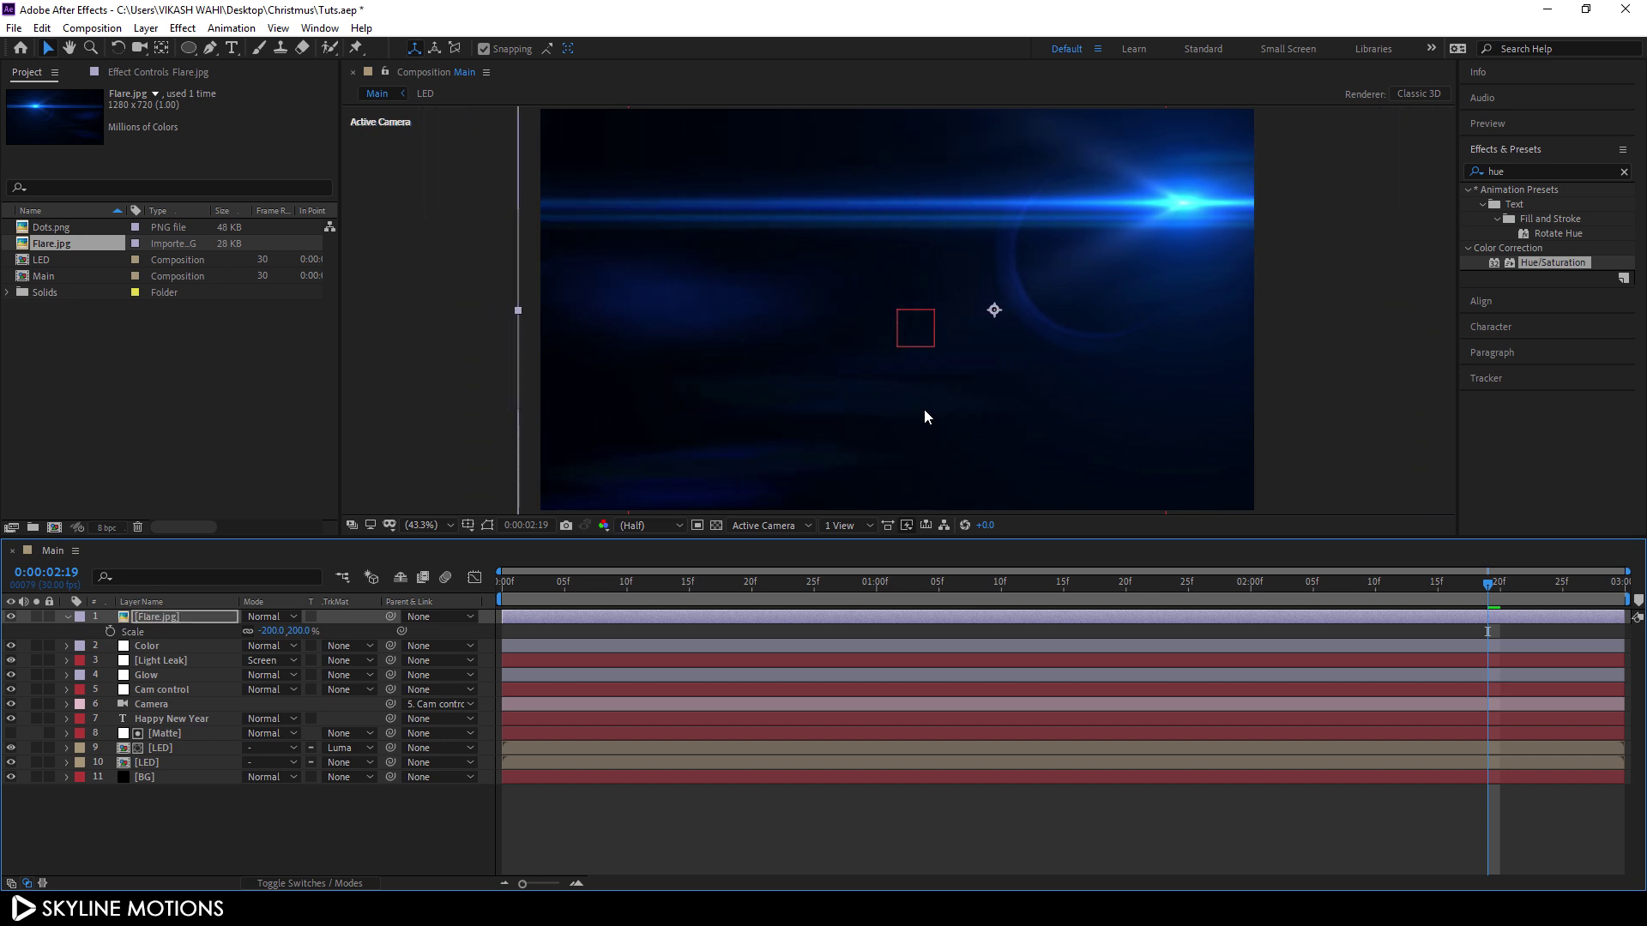
{"action": "key", "text": "shift+Up"}
{"action": "key", "text": "shift+Up"}
{"action": "key", "text": "shift+Up"}
{"action": "key", "text": "shift+Up"}
{"action": "key", "text": "shift+Up"}
{"action": "key", "text": "shift+Up"}
{"action": "key", "text": "shift+Up"}
{"action": "key", "text": "shift+Up"}
{"action": "key", "text": "shift+Up"}
{"action": "key", "text": "shift+Up"}
{"action": "key", "text": "shift+Up"}
{"action": "key", "text": "shift+Up"}
{"action": "key", "text": "shift+Up"}
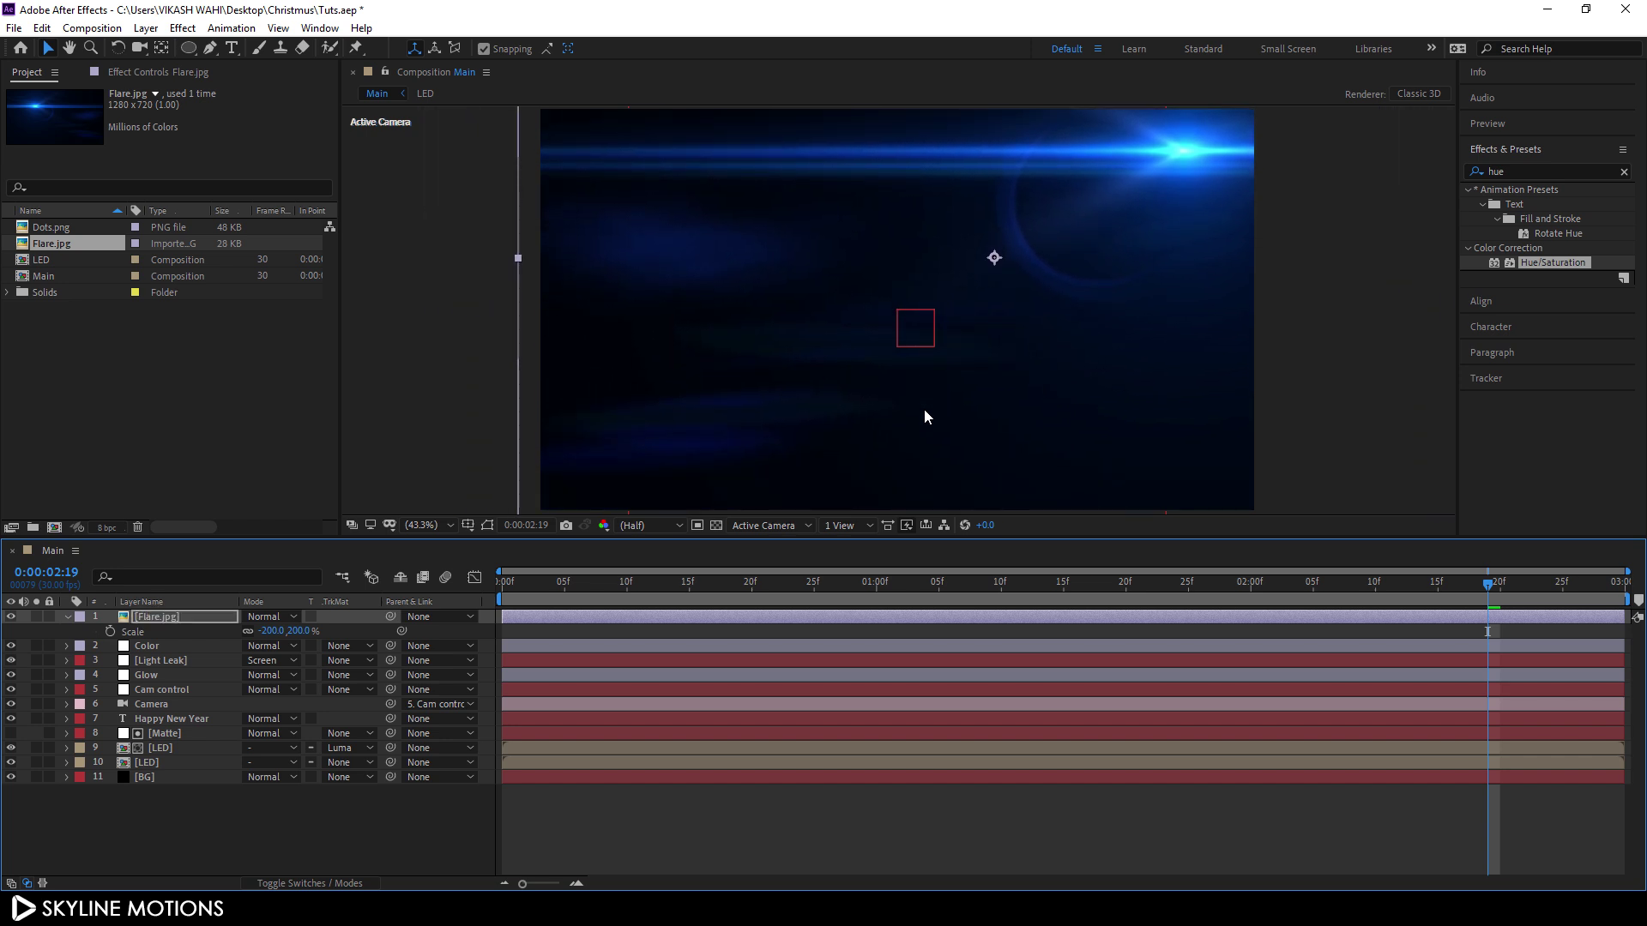
{"action": "key", "text": "shift+Up"}
{"action": "key", "text": "shift+Up"}
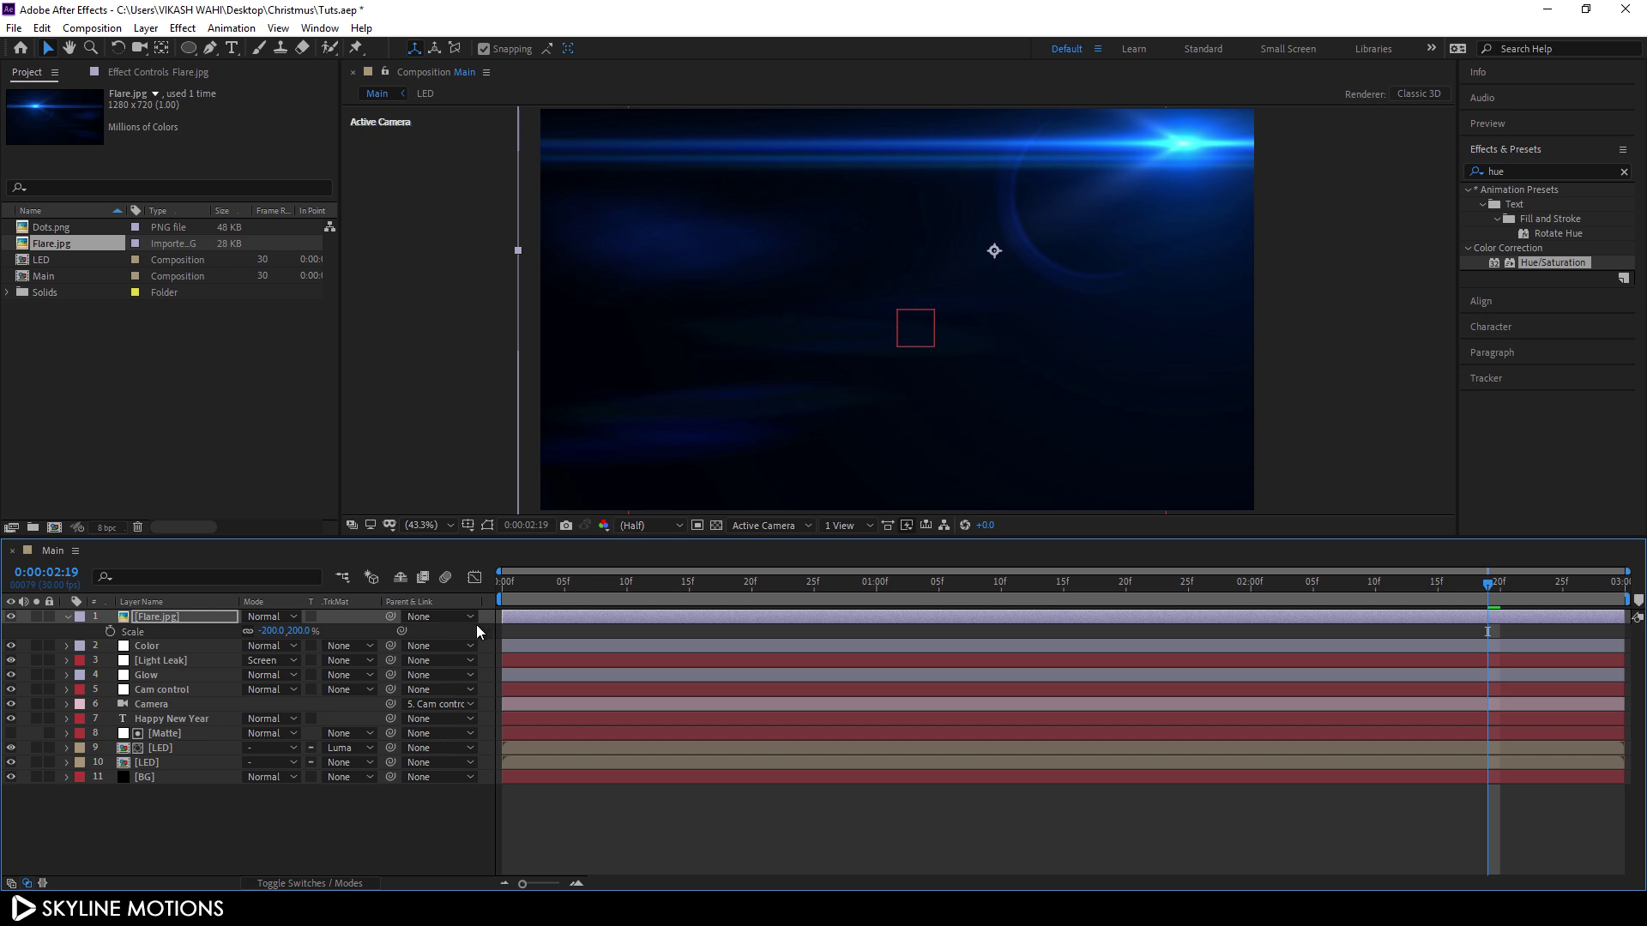
Collapse the Flare.jpg layer's properties and set its blending mode to Screen
{"action": "left_click", "coordinate": [68, 617]}
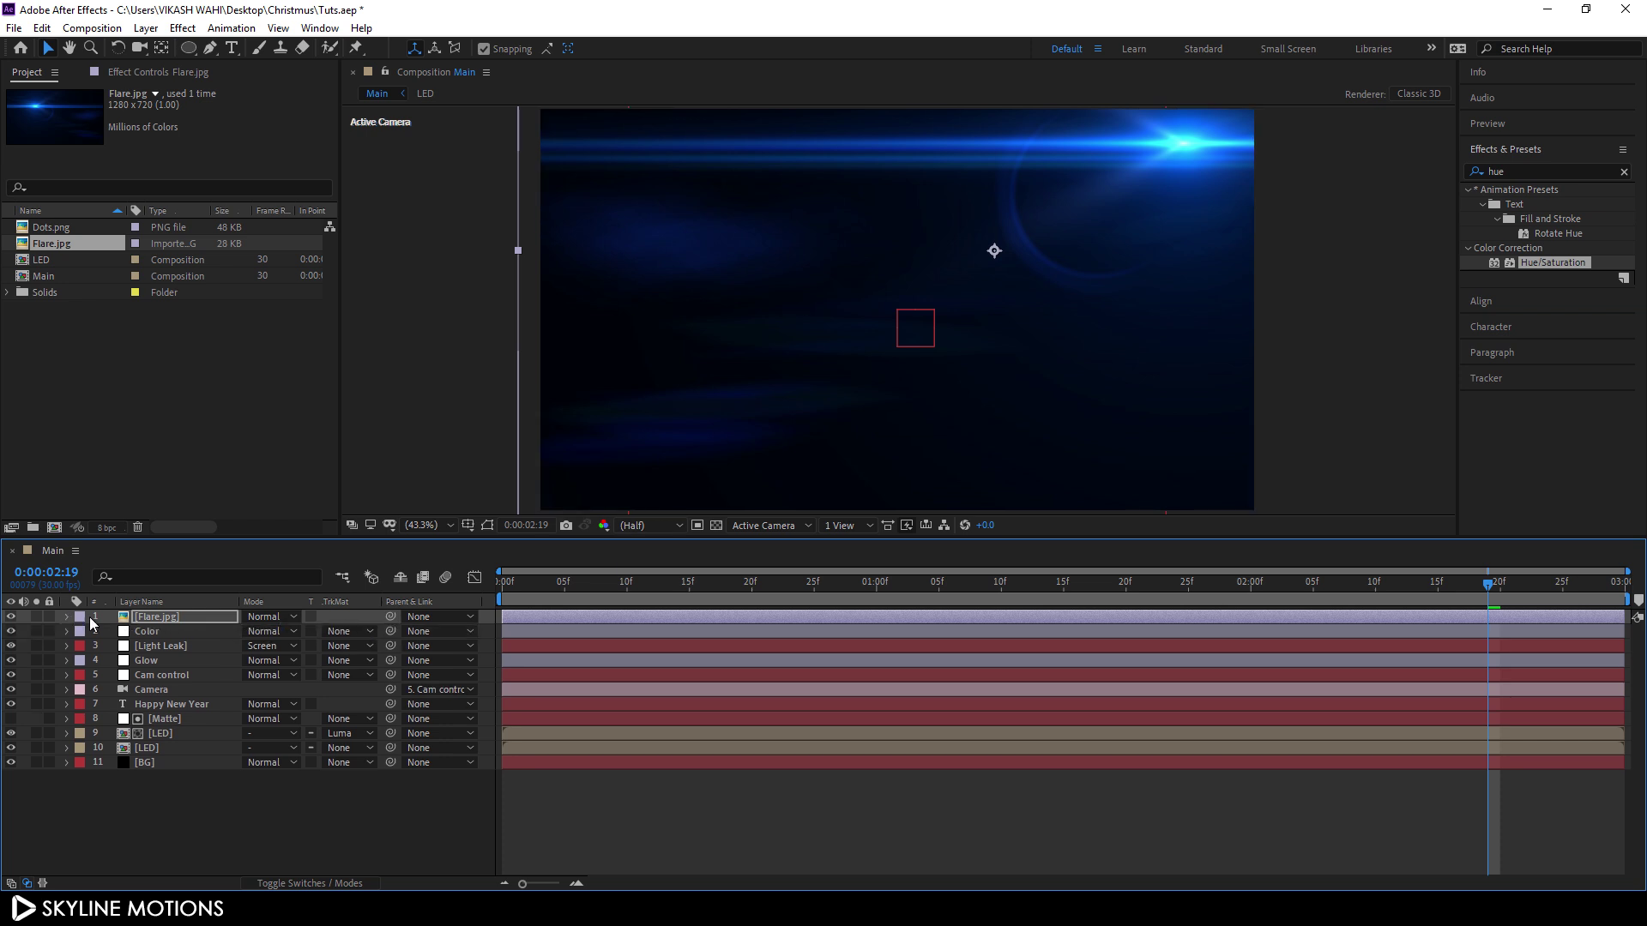
{"action": "left_click", "coordinate": [163, 617]}
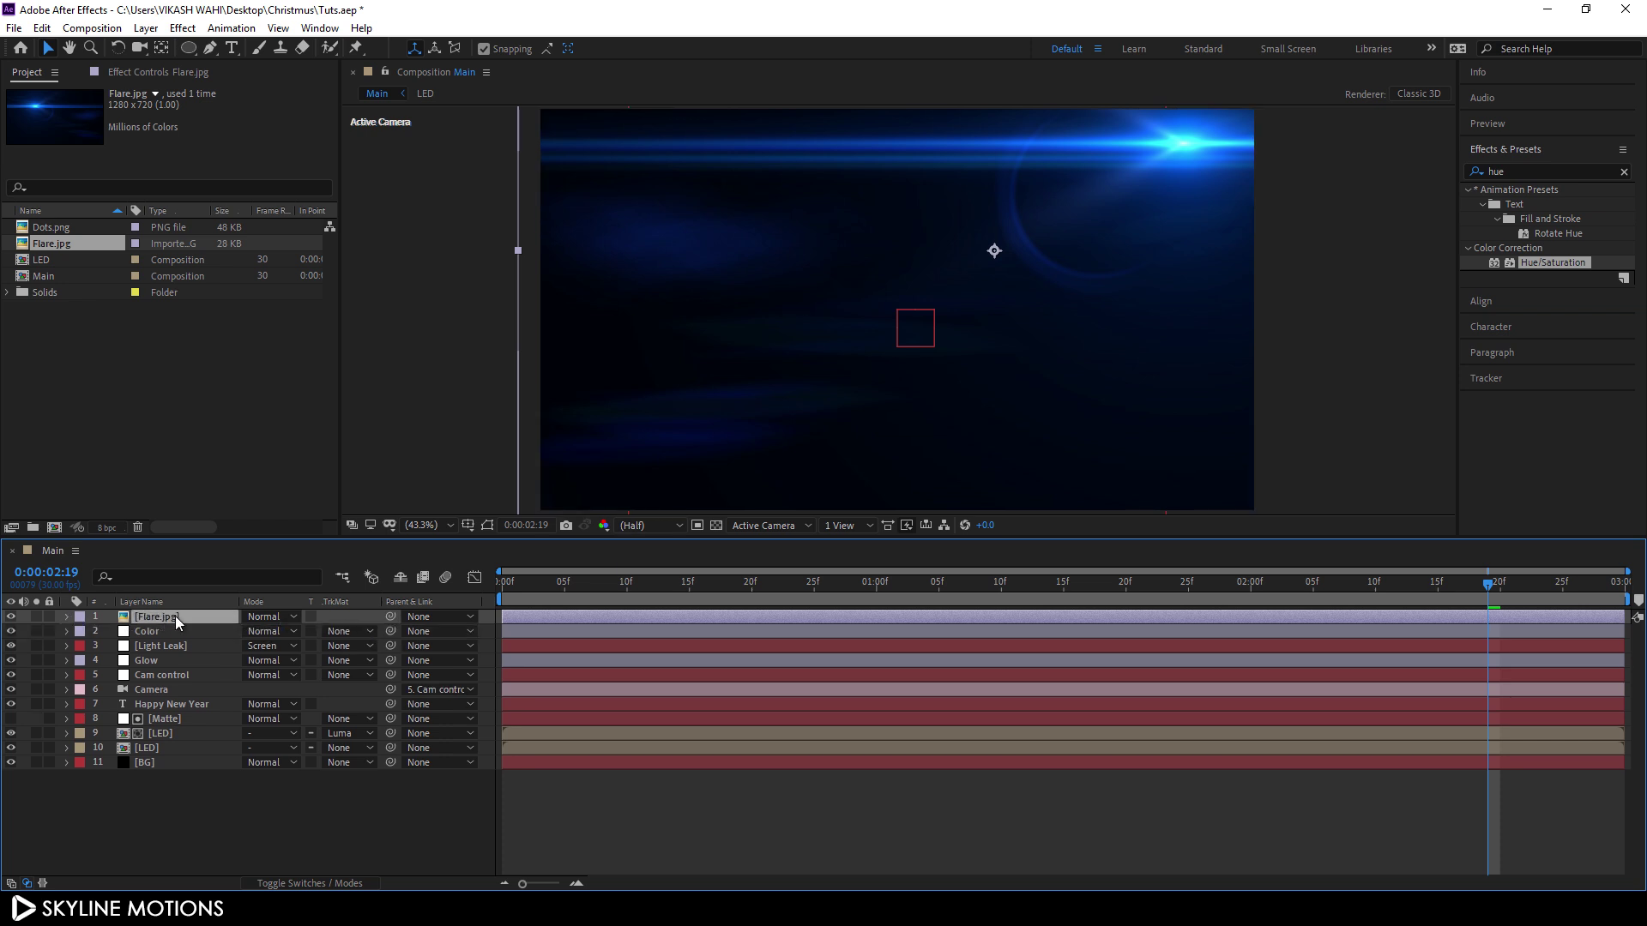
{"action": "left_click", "coordinate": [268, 619]}
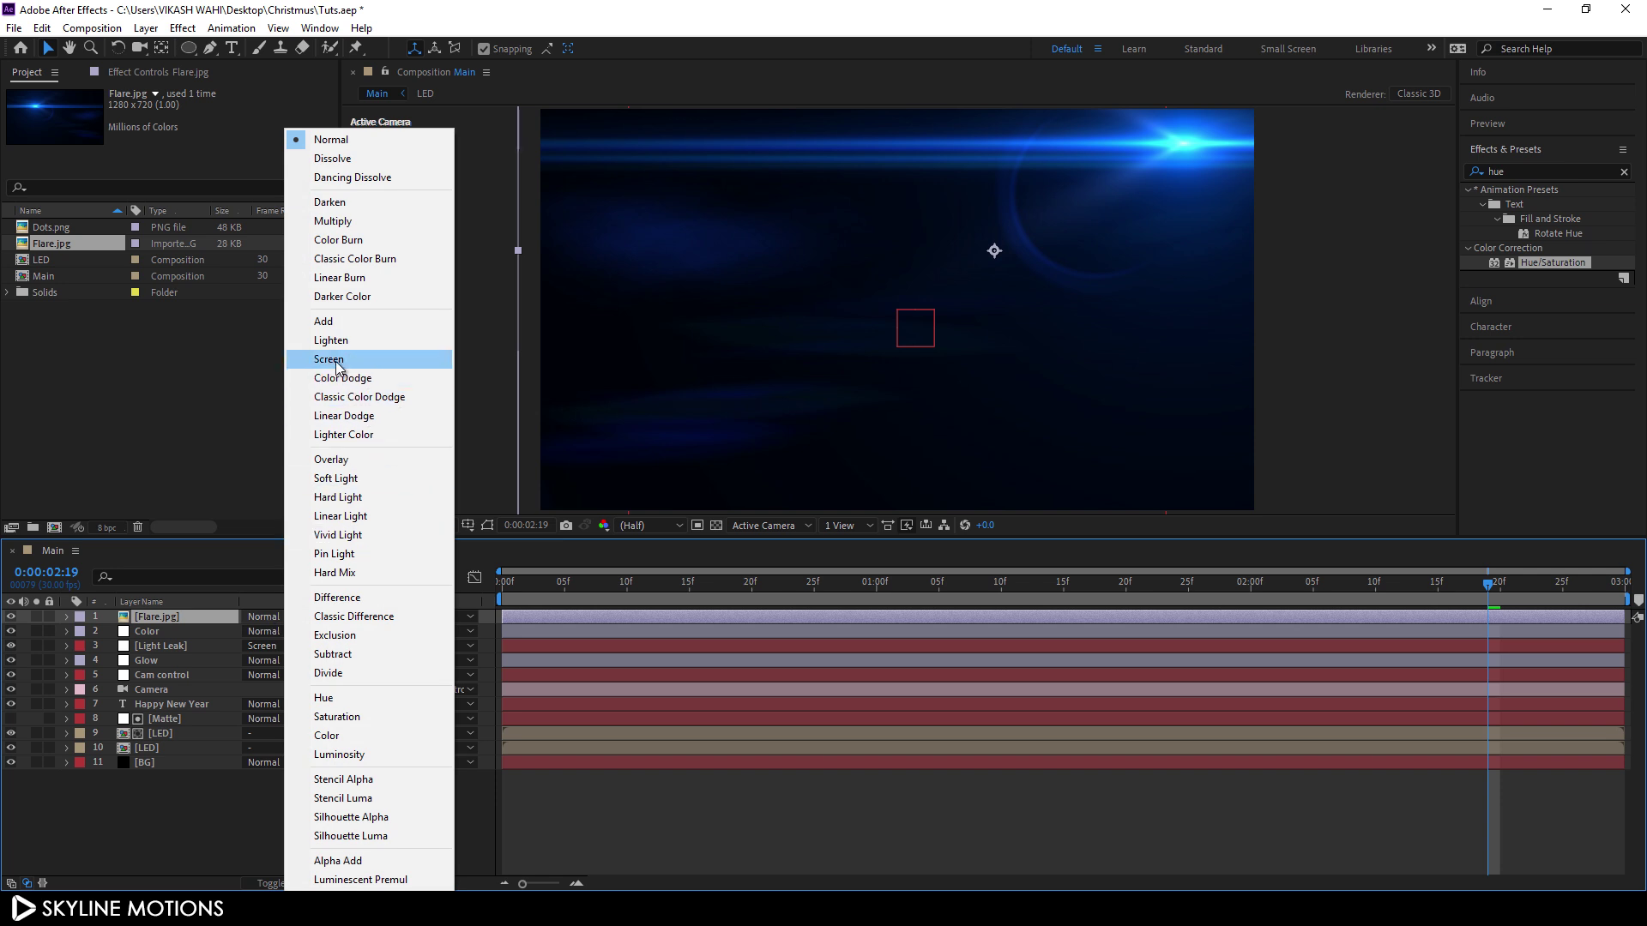
{"action": "left_click", "coordinate": [335, 361]}
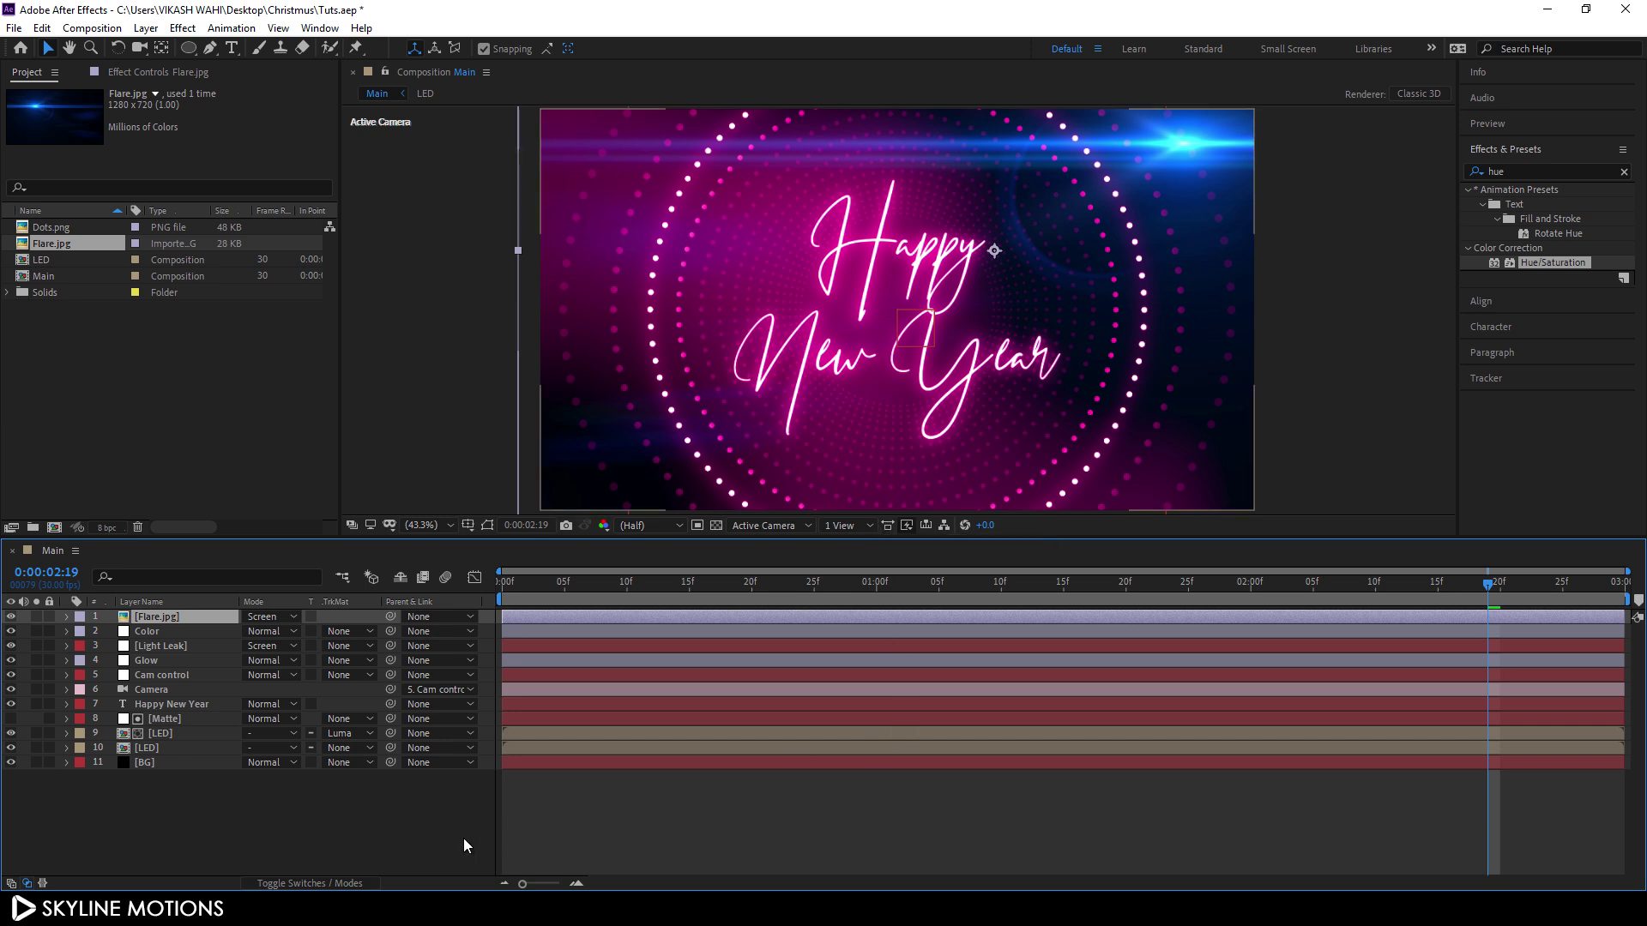
Create a 1920 × 1080 px black solid named Black as the topmost layer of the Main composition
{"action": "left_click", "coordinate": [395, 832]}
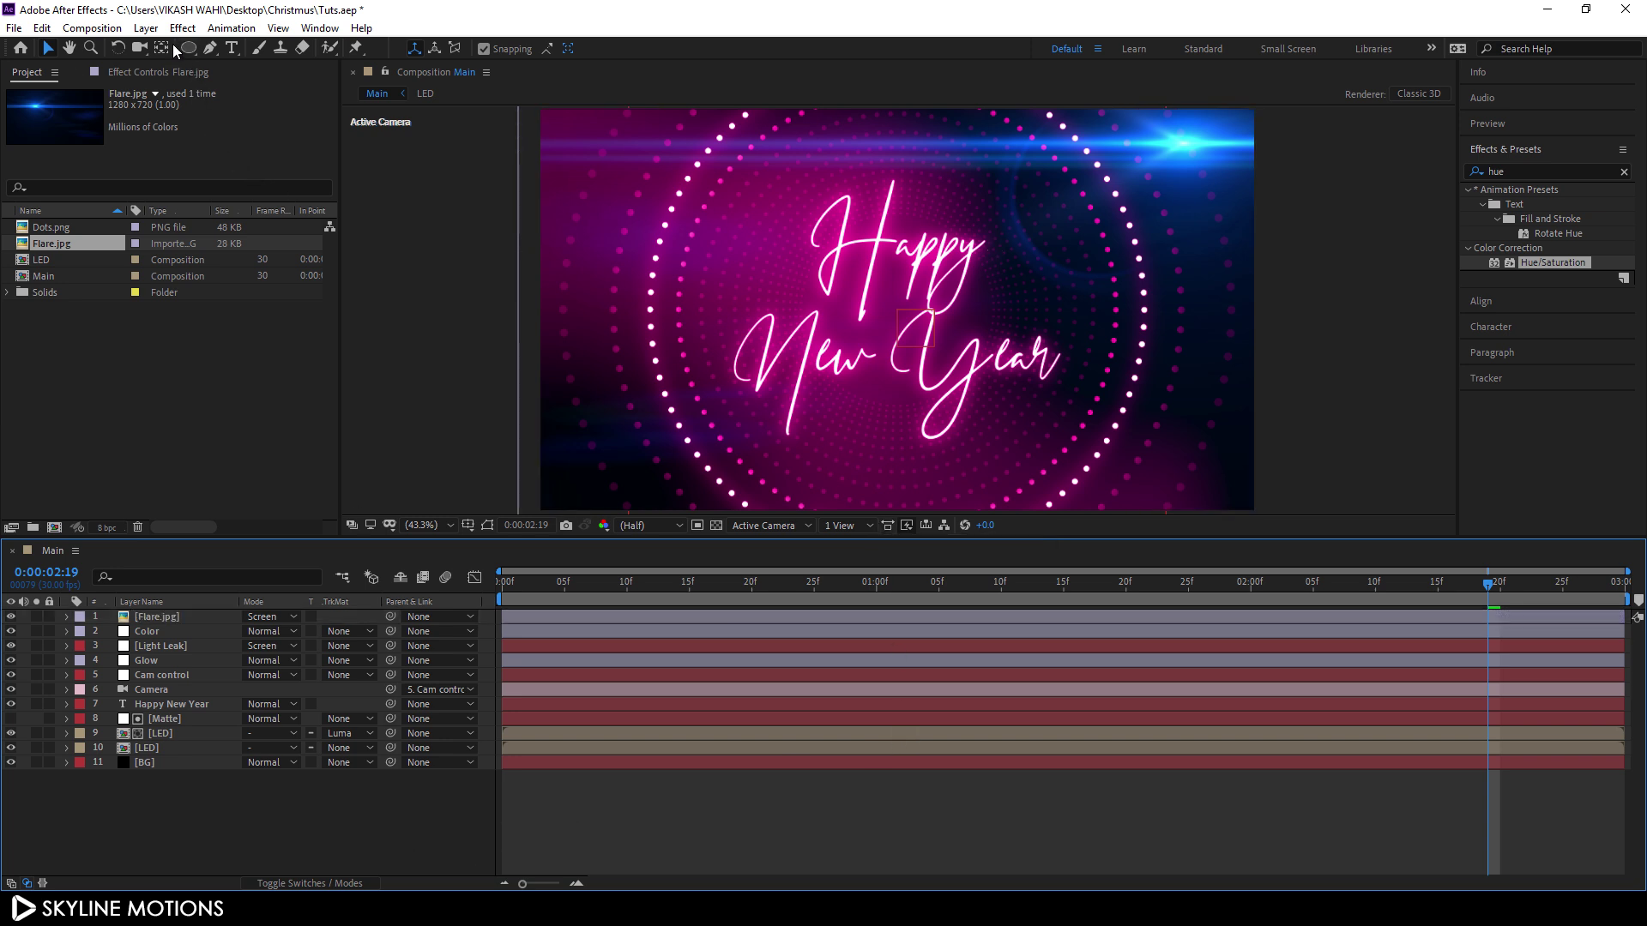
{"action": "left_click", "coordinate": [146, 27]}
{"action": "mouse_move", "coordinate": [263, 48]}
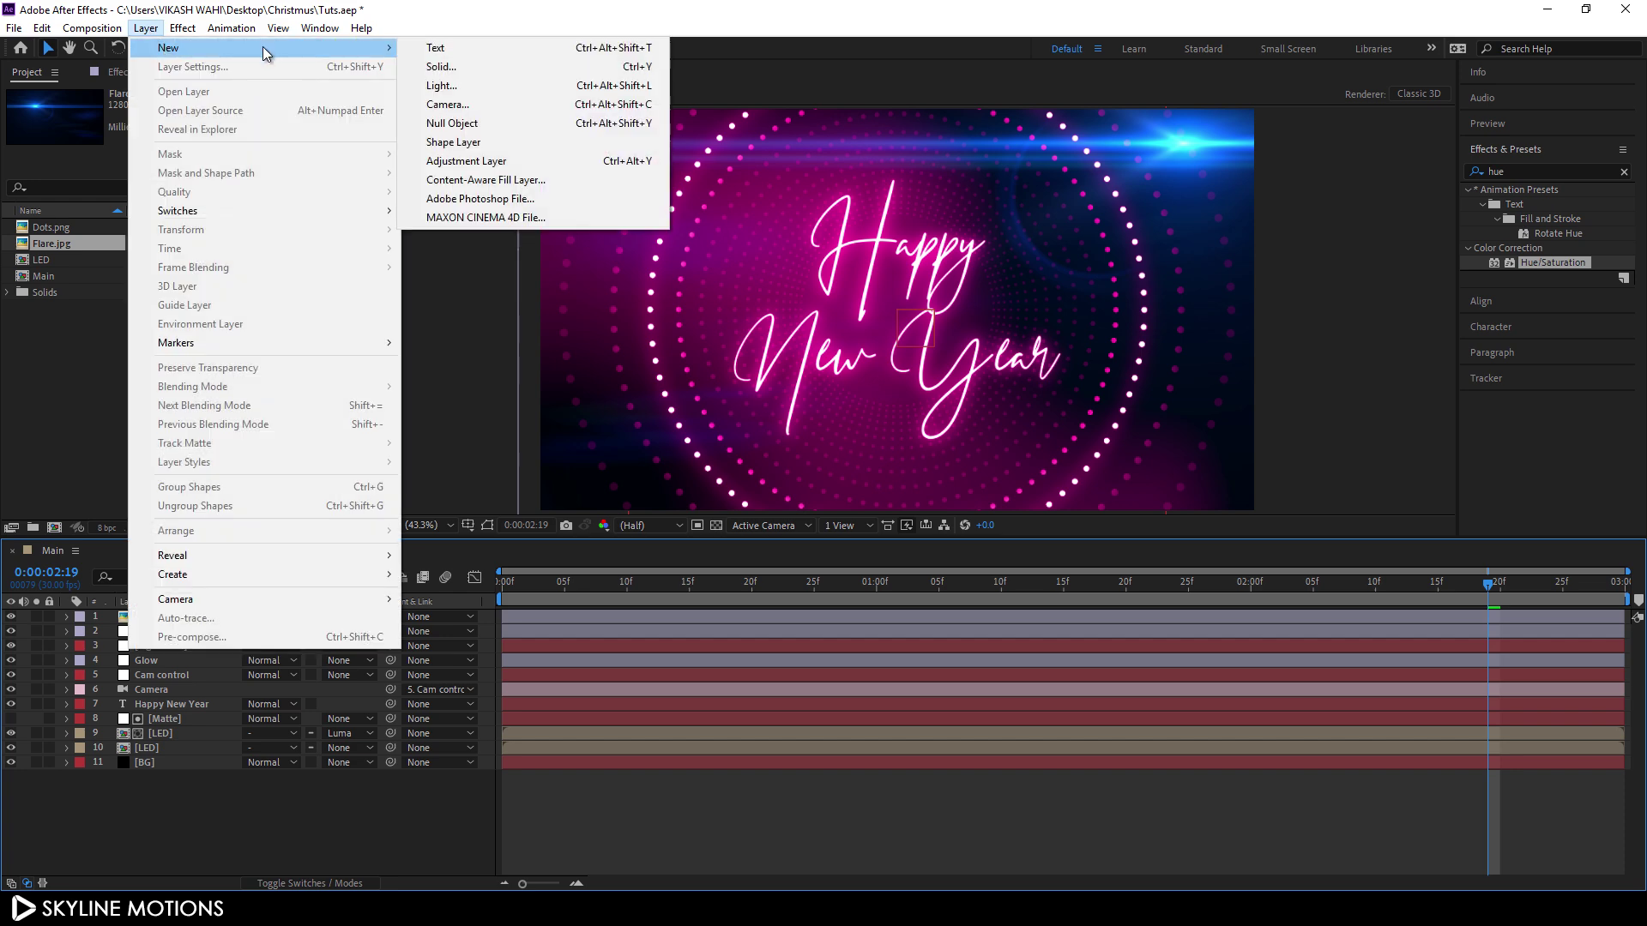
{"action": "left_click", "coordinate": [467, 68]}
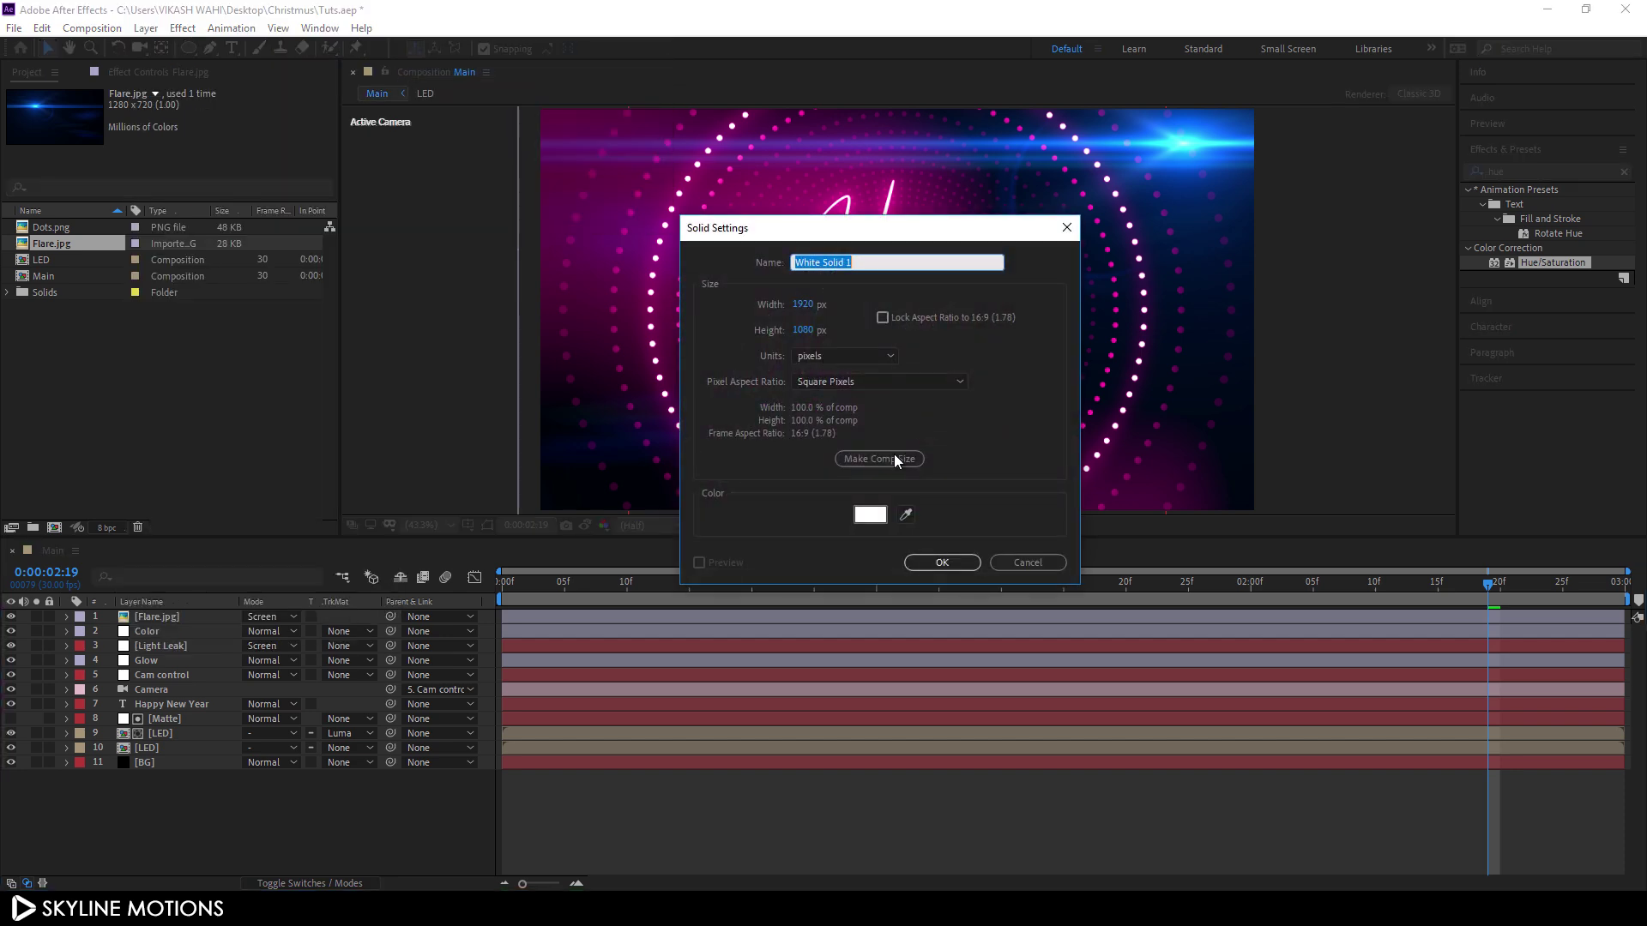
{"action": "left_click", "coordinate": [860, 520]}
{"action": "left_click", "coordinate": [1040, 710]}
{"action": "left_click", "coordinate": [1407, 512]}
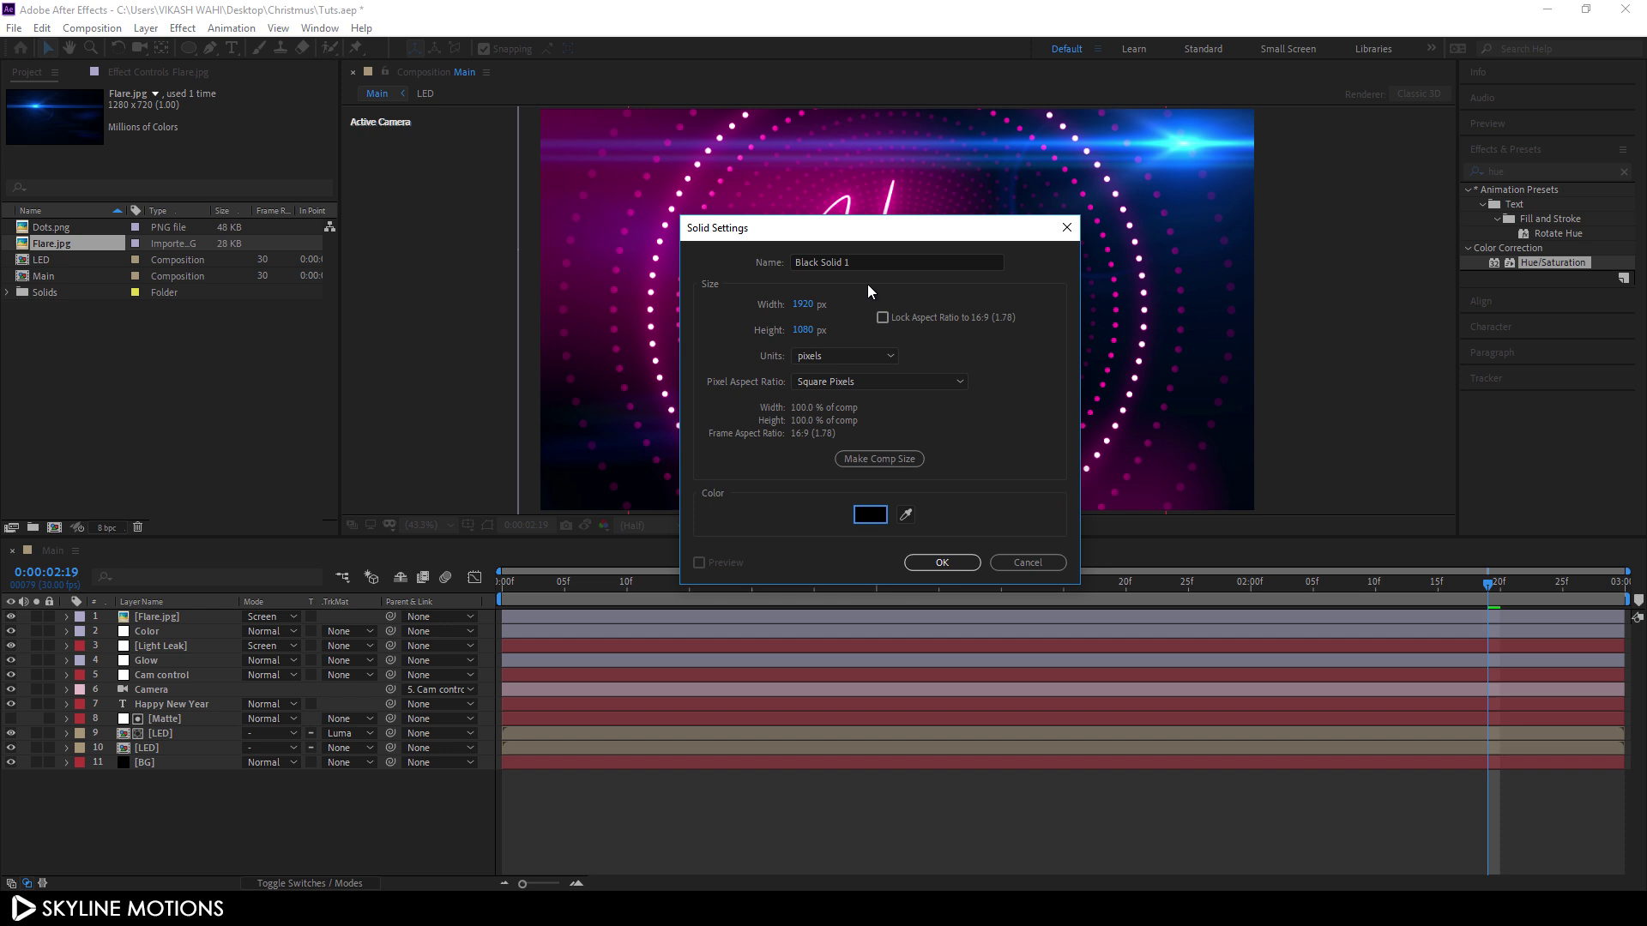
{"action": "left_click_drag", "start_coordinate": [856, 262], "coordinate": [819, 278]}
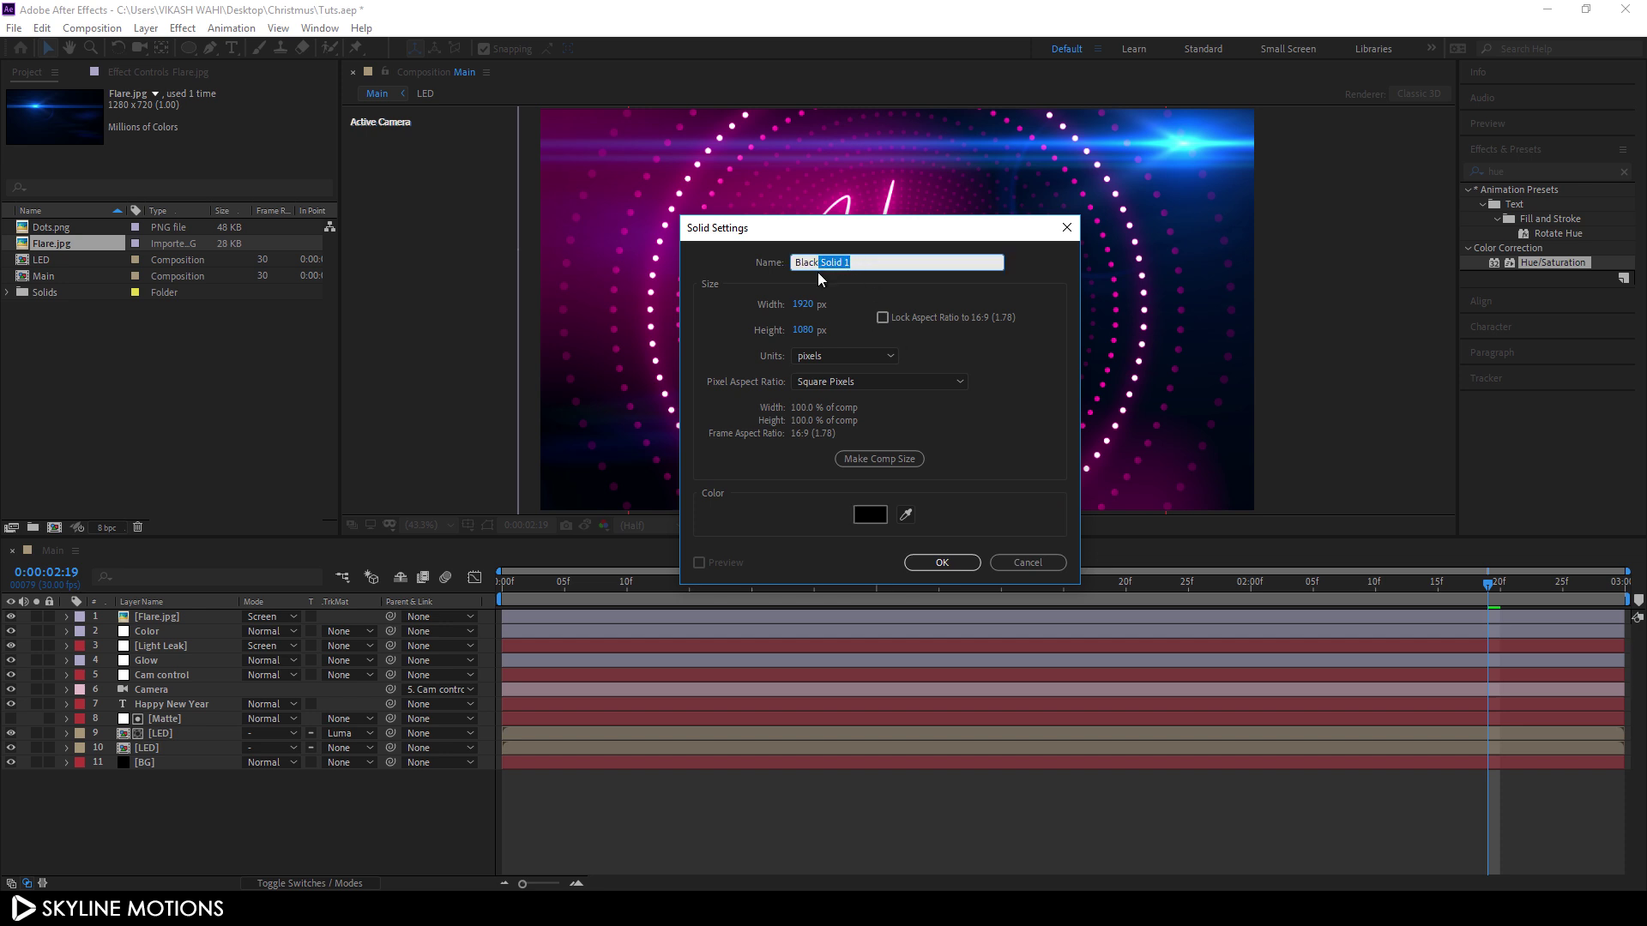
{"action": "key", "text": "BackSpace"}
{"action": "left_click", "coordinate": [942, 563]}
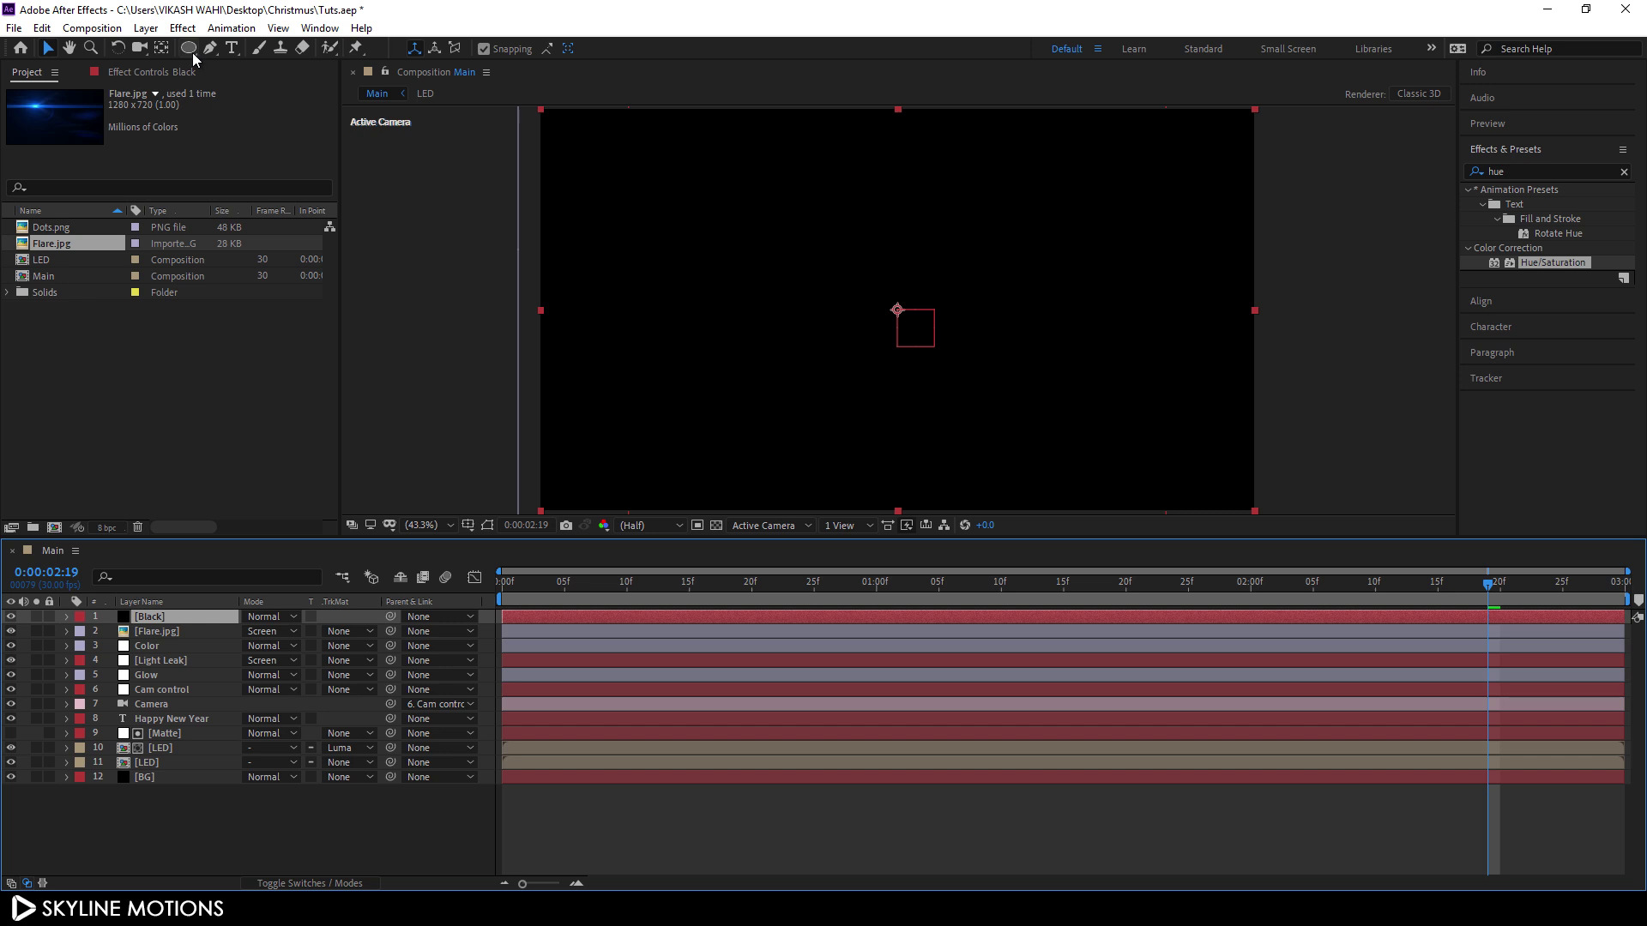
Add a full-frame rectangular mask to the Black layer and show its mask path in the viewer
{"action": "left_click_drag", "start_coordinate": [192, 54], "coordinate": [268, 49]}
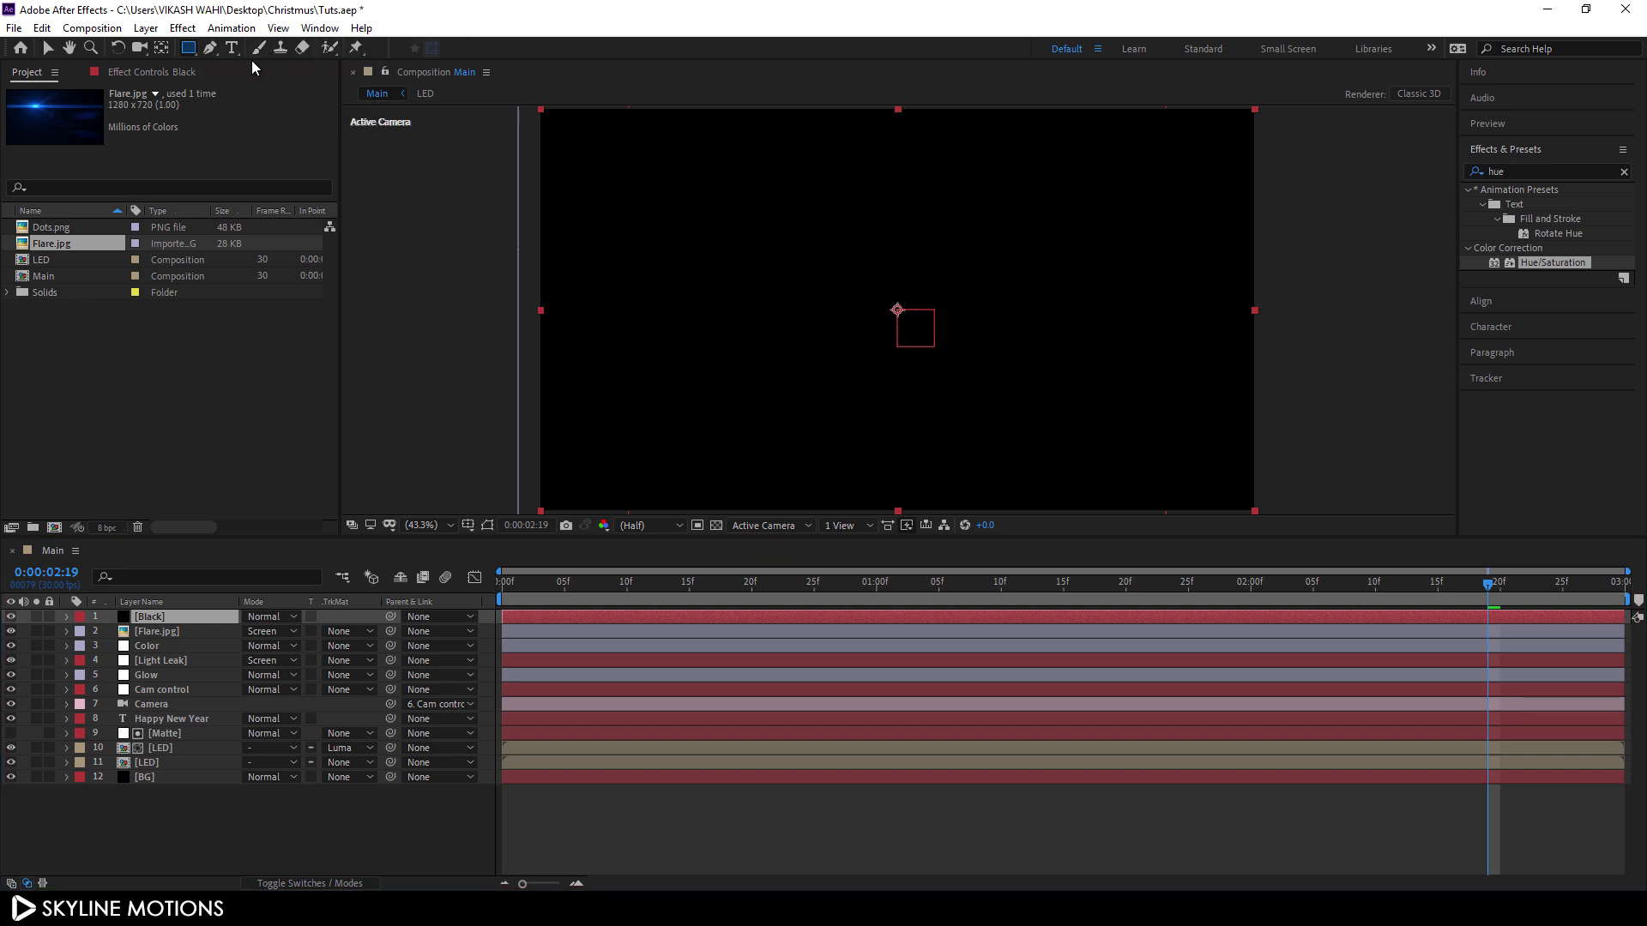
{"action": "double_click", "coordinate": [189, 48]}
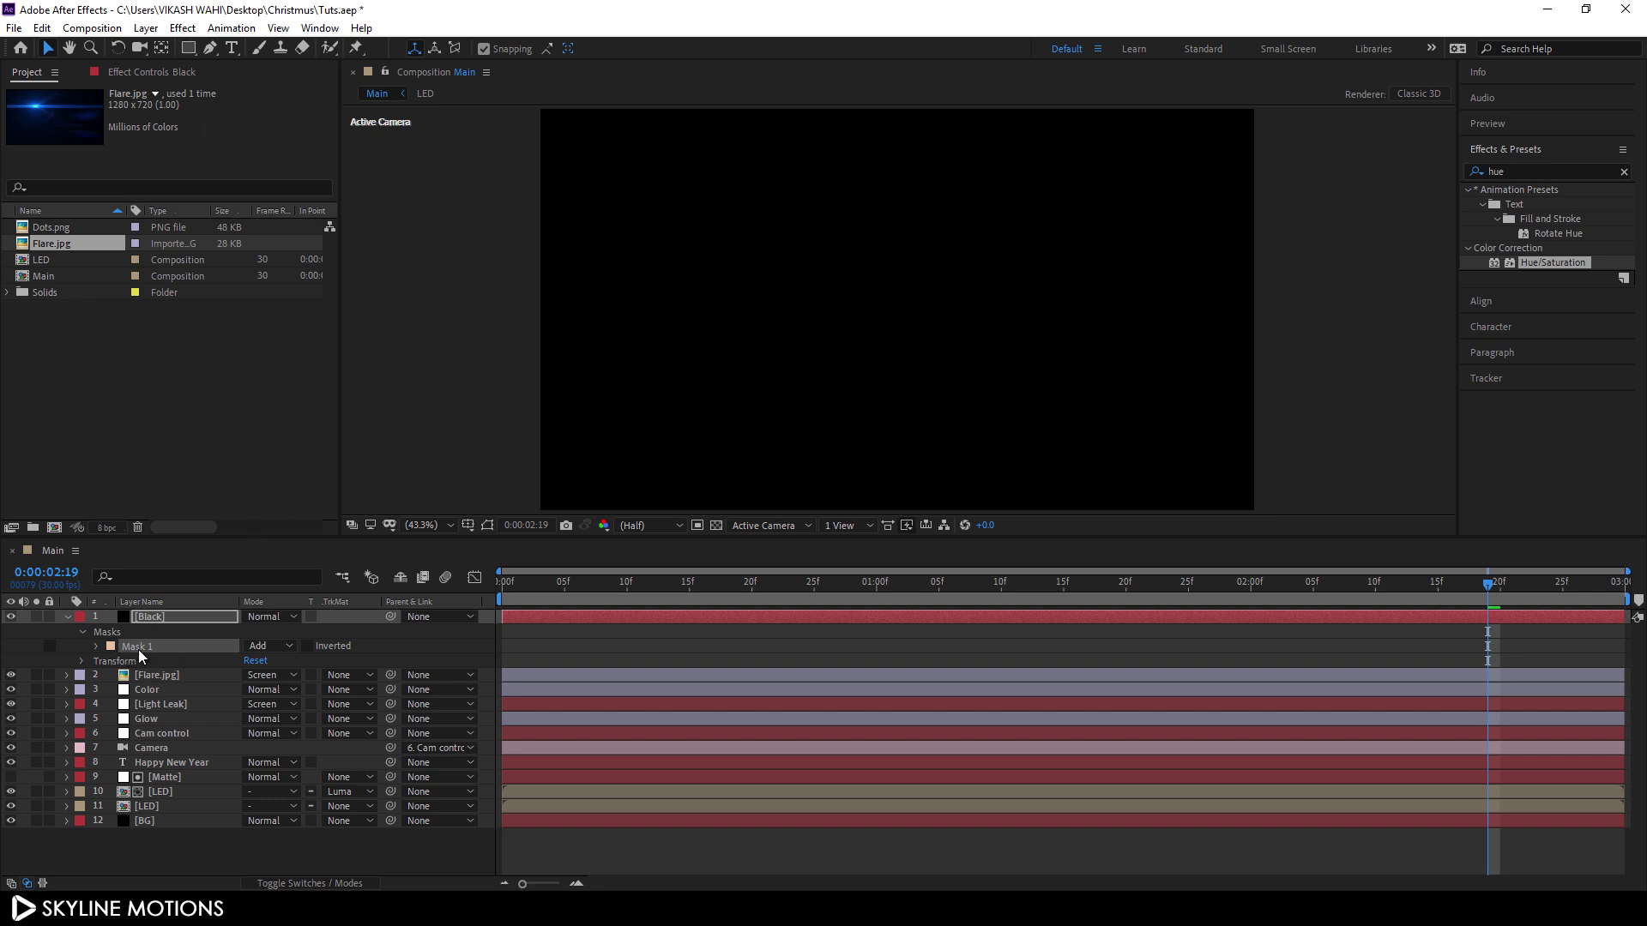
{"action": "left_click_drag", "start_coordinate": [139, 652], "coordinate": [491, 500]}
{"action": "left_click", "coordinate": [487, 525]}
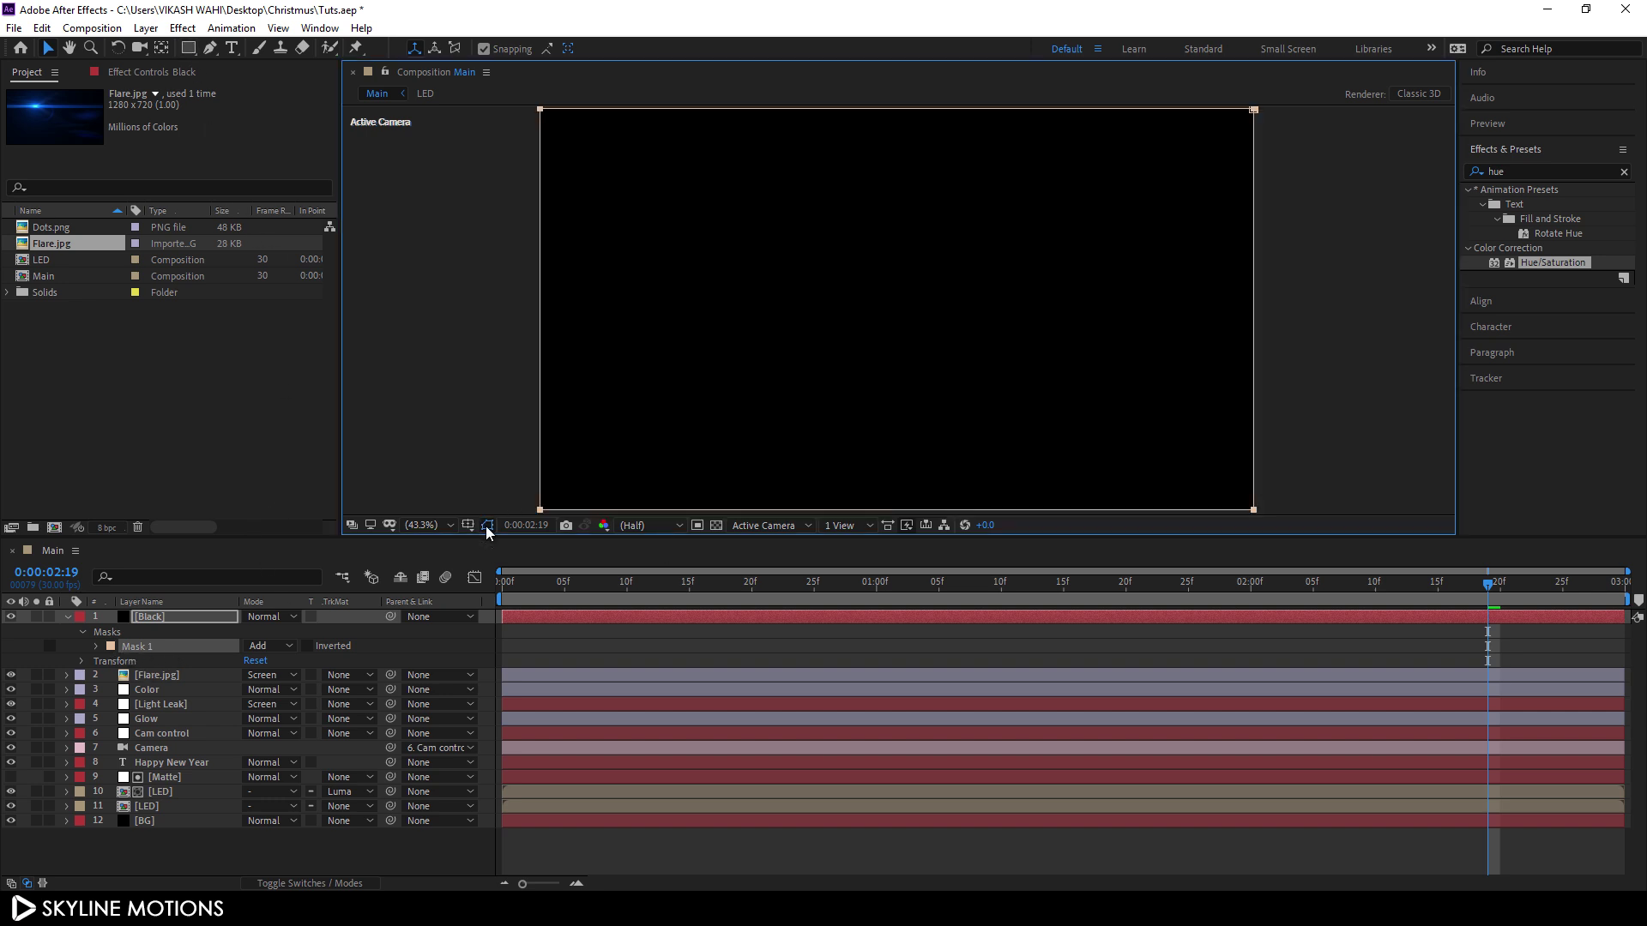
Move the upper edge of the Black layer's mask down about 140 px
{"action": "left_click_drag", "start_coordinate": [530, 147], "coordinate": [1282, 95]}
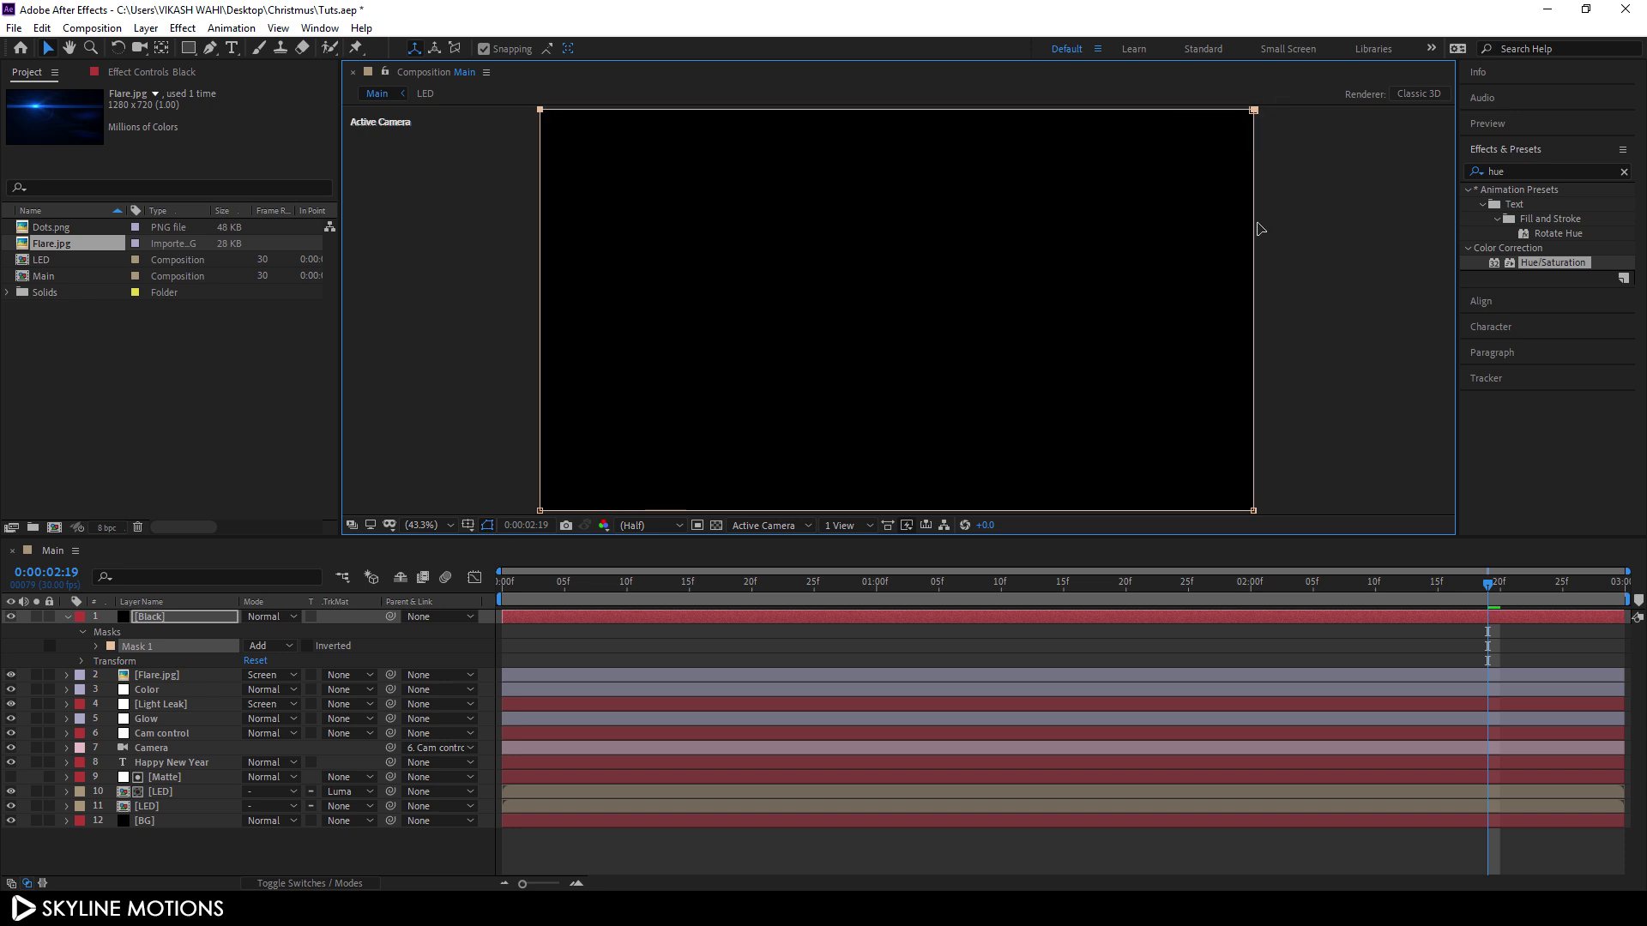
{"action": "key", "text": "shift+Down"}
{"action": "key", "text": "shift+Down"}
{"action": "key", "text": "shift+Down"}
{"action": "key", "text": "shift+Down"}
{"action": "key", "text": "shift+Down"}
{"action": "key", "text": "shift+Down"}
{"action": "key", "text": "shift+Down"}
{"action": "key", "text": "shift+Down"}
{"action": "key", "text": "shift+Down"}
{"action": "key", "text": "shift+Down"}
{"action": "key", "text": "shift+Down"}
{"action": "key", "text": "shift+Down"}
{"action": "key", "text": "shift+Down"}
{"action": "key", "text": "shift+Down"}
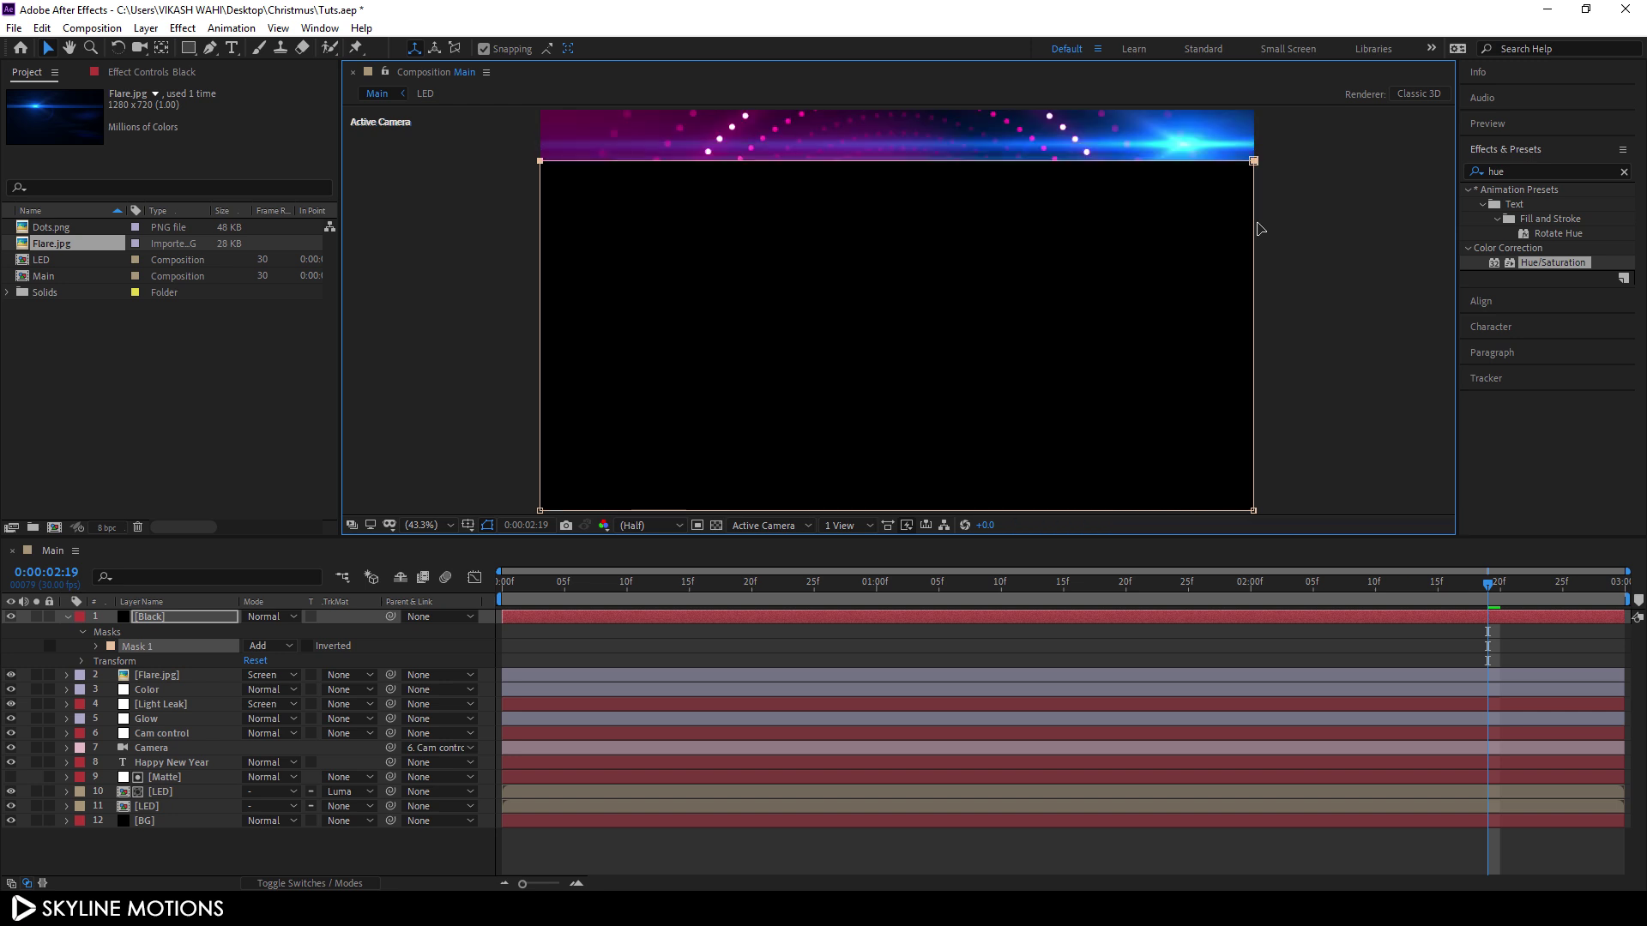
Raise the lower edge of the Black layer's mask to match the strip height at the upper edge
{"action": "left_click_drag", "start_coordinate": [1298, 481], "coordinate": [519, 528]}
{"action": "key", "text": "shift+Up"}
{"action": "key", "text": "shift+Up"}
{"action": "key", "text": "shift+Up"}
{"action": "key", "text": "shift+Up"}
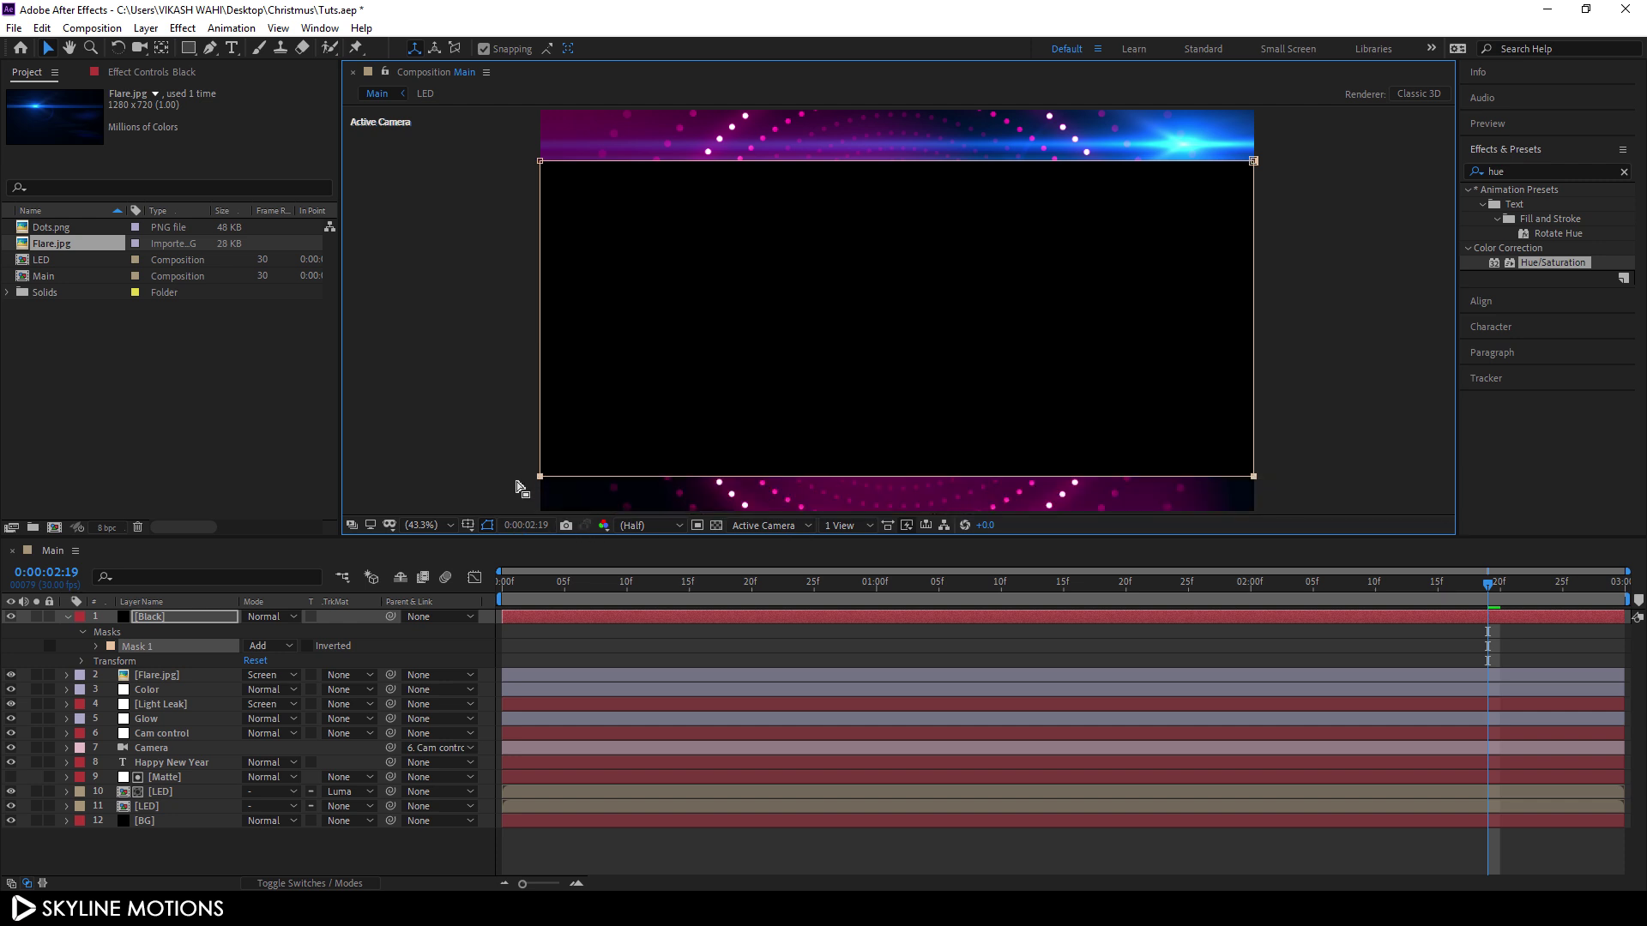
{"action": "key", "text": "shift+Up"}
{"action": "key", "text": "shift+Up"}
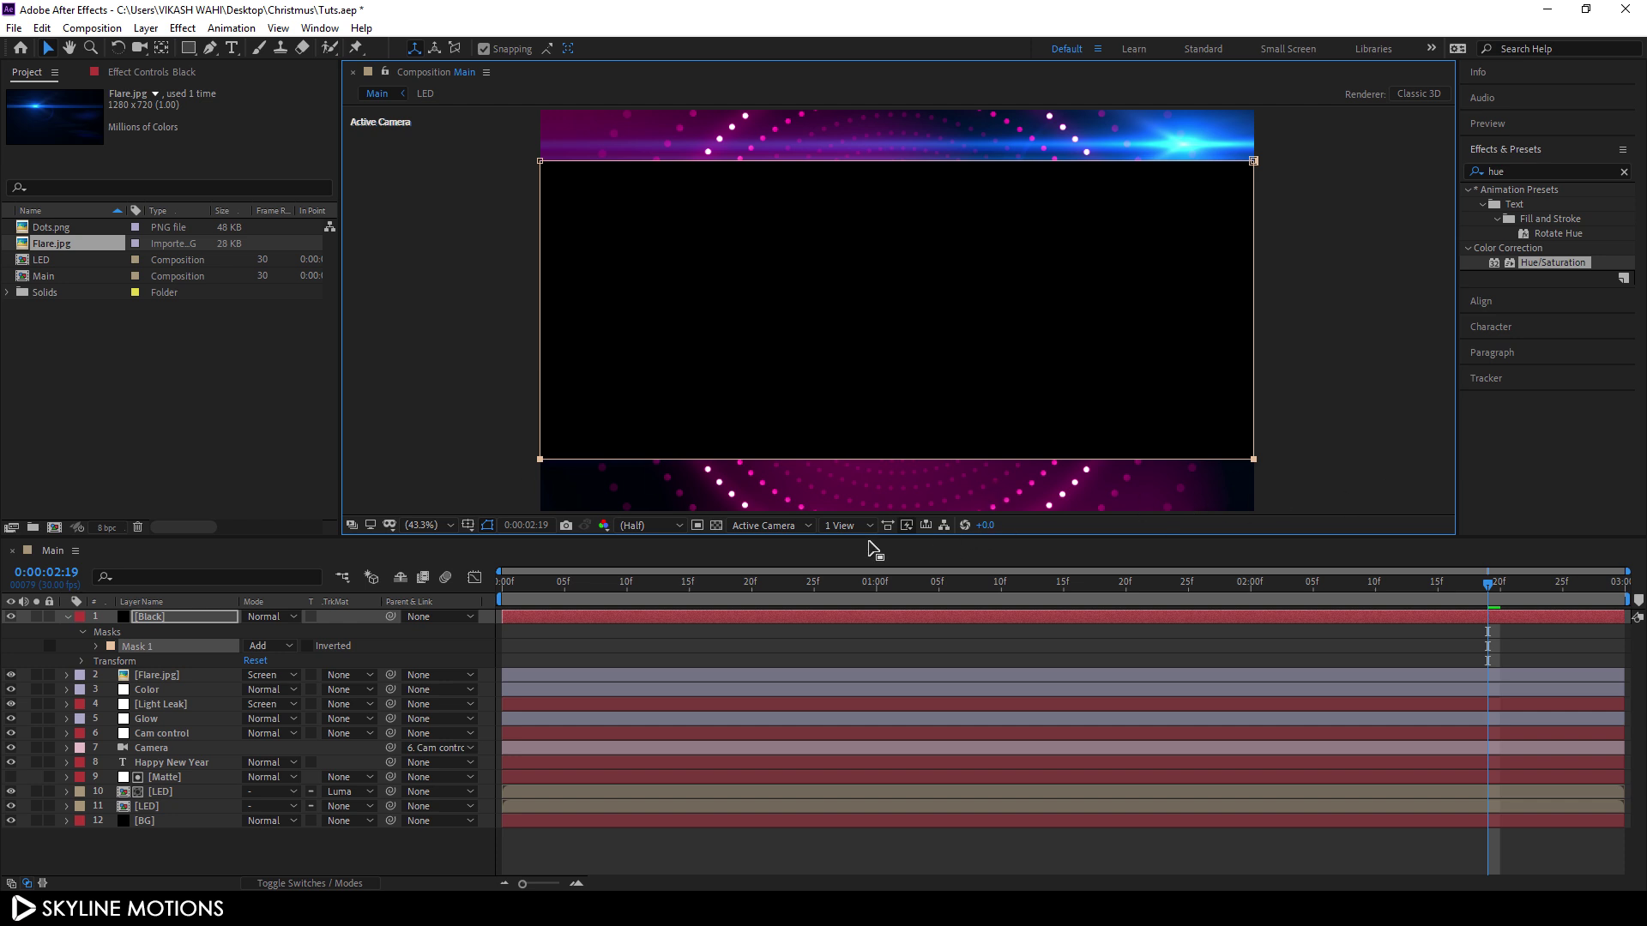
Invert the Black layer's mask to form letterbox bars, hide the mask path and collapse the layer's properties
{"action": "left_click", "coordinate": [312, 646]}
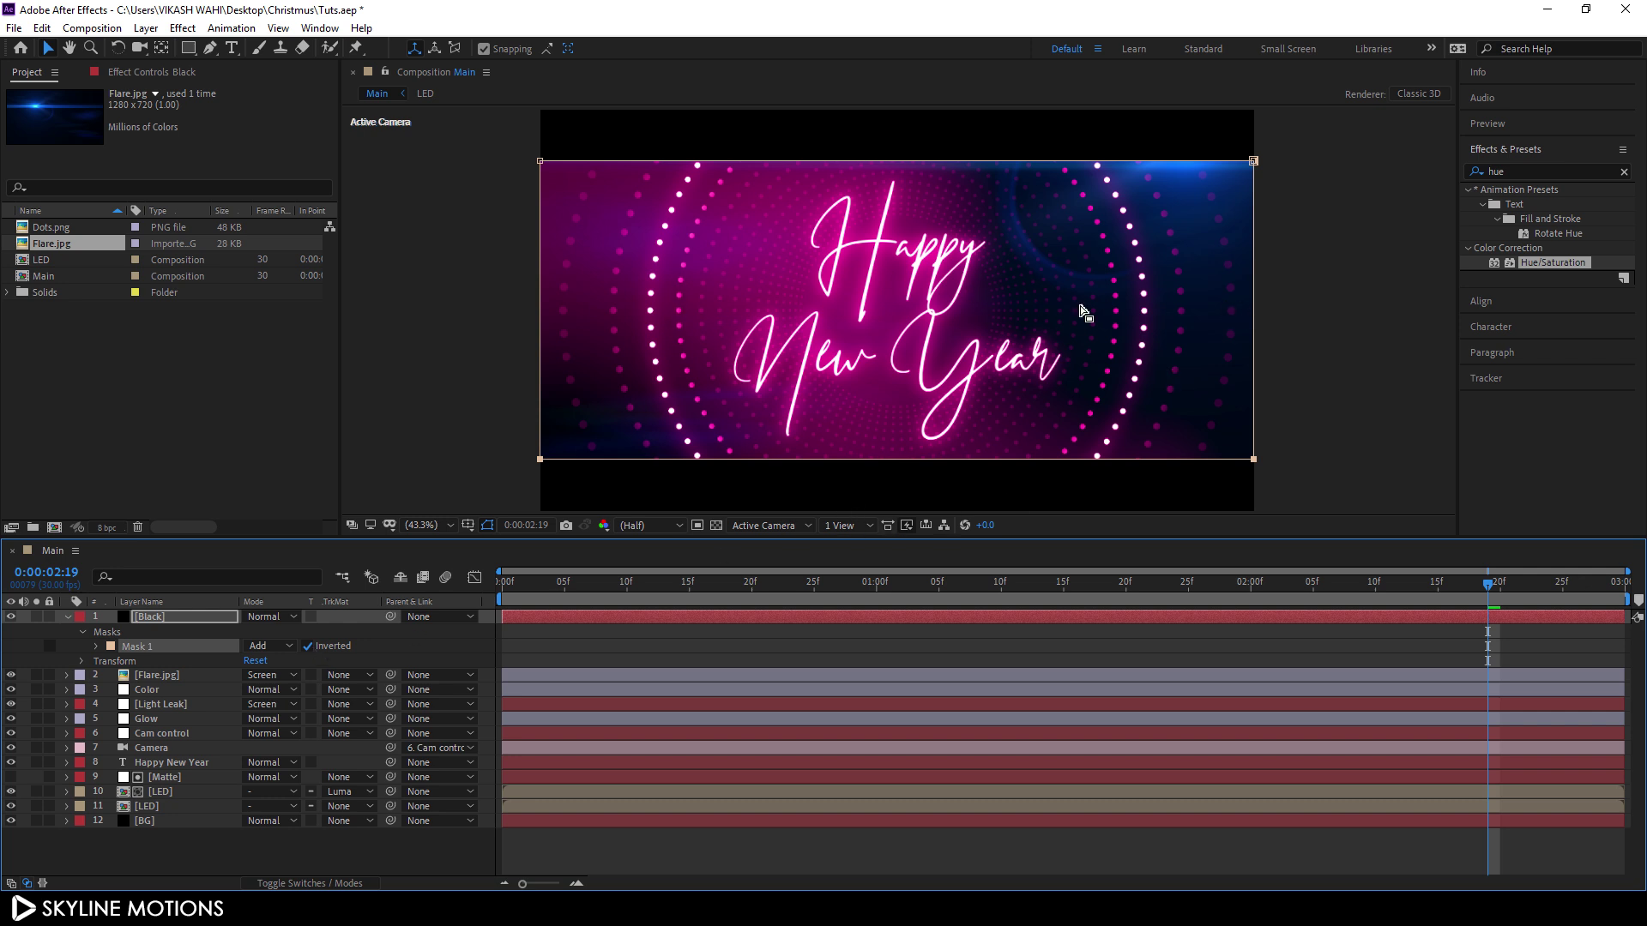
{"action": "left_click", "coordinate": [489, 525]}
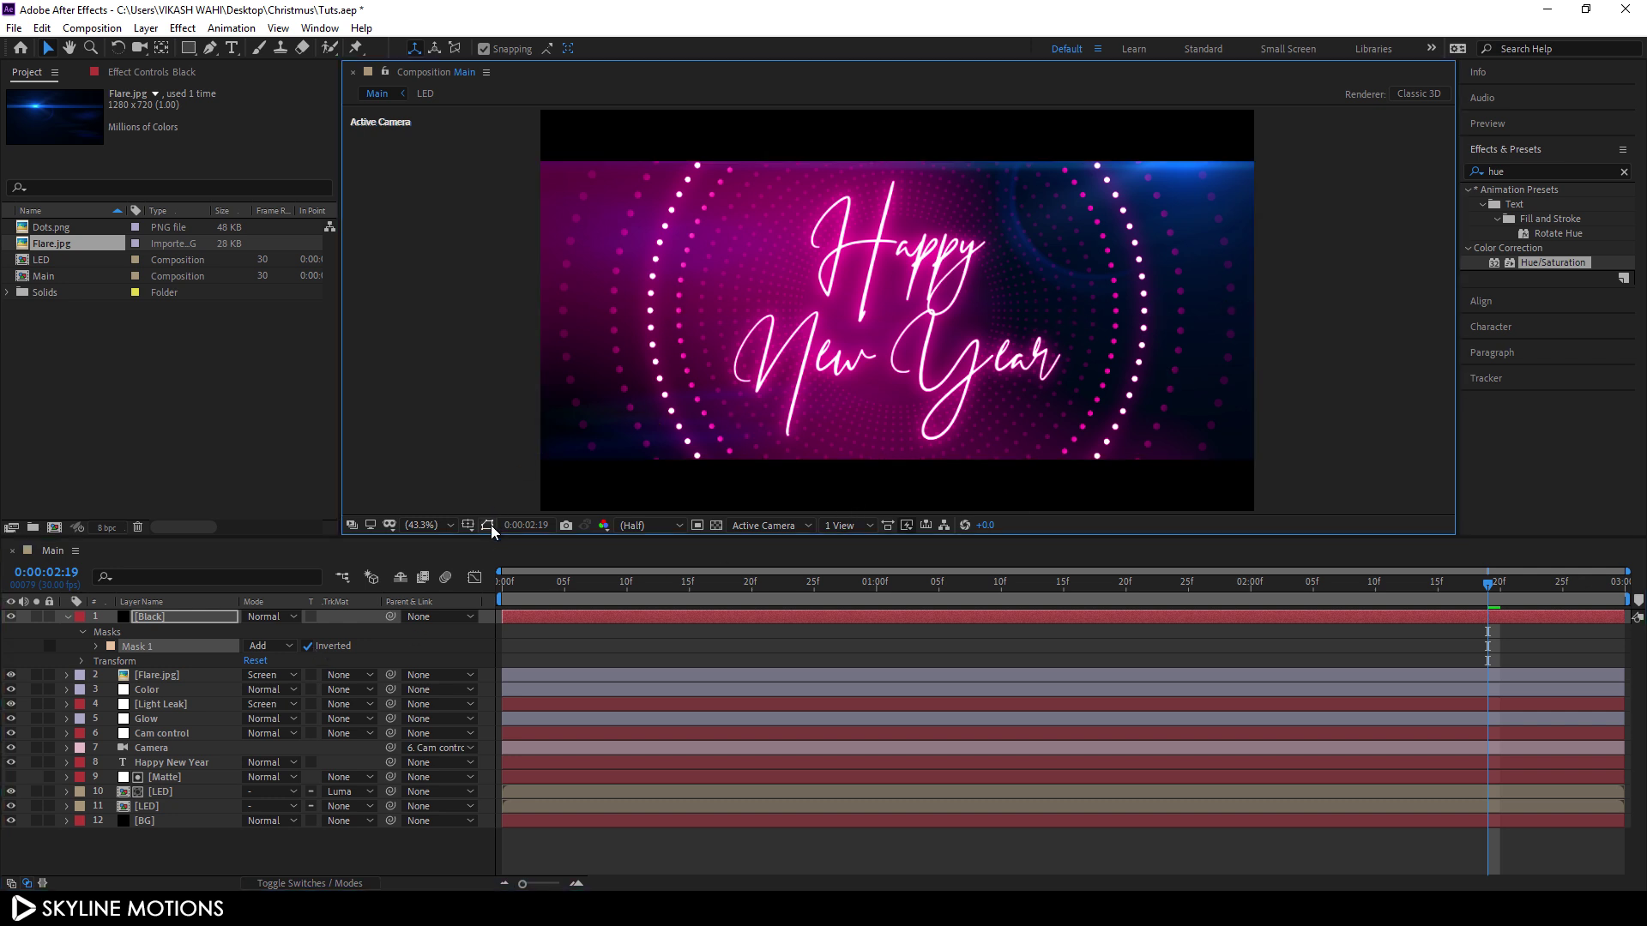
{"action": "left_click", "coordinate": [65, 619]}
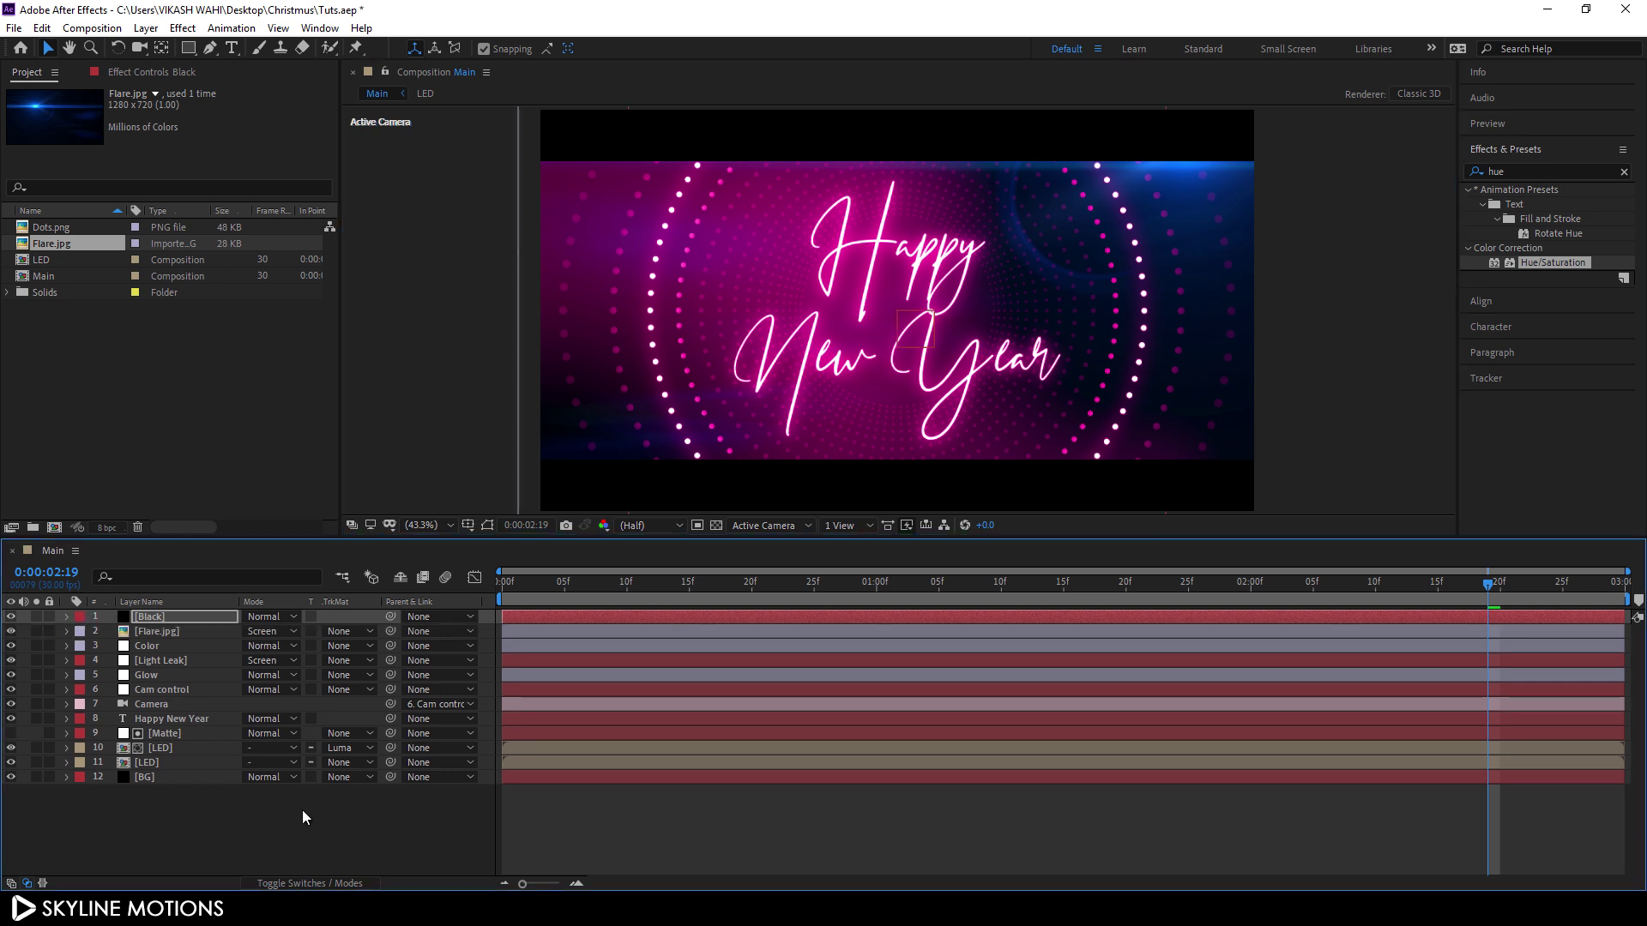
Deselect the layers and play a preview of the Main composition in a maximized viewer
{"action": "left_click", "coordinate": [302, 810]}
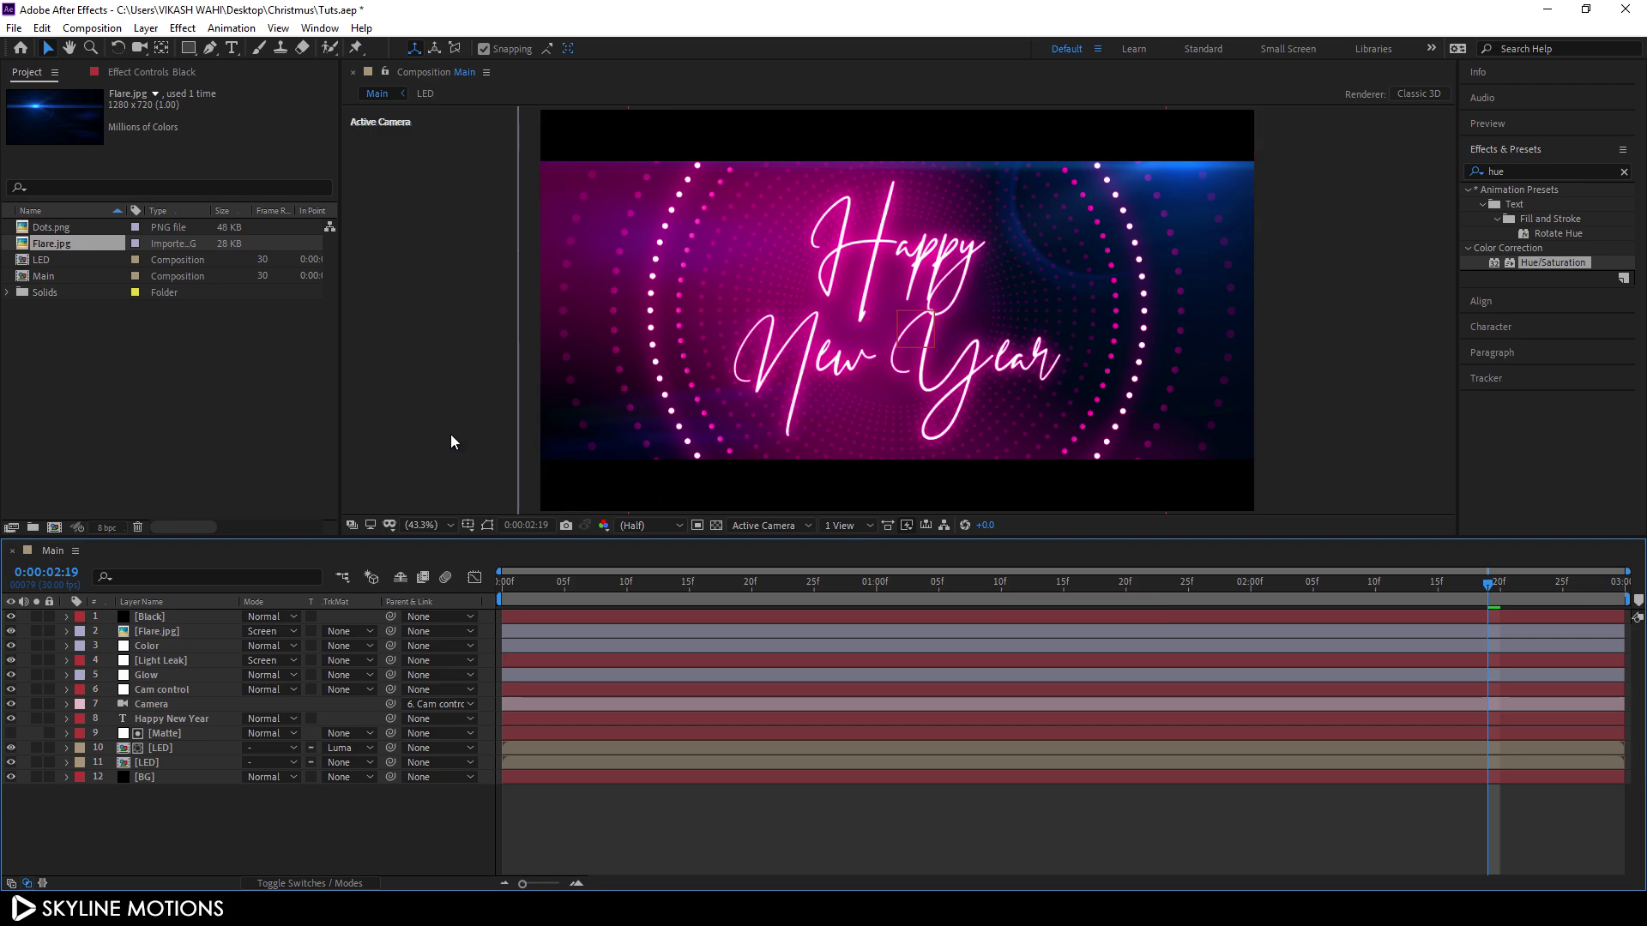
{"action": "key", "text": "grave"}
{"action": "key", "text": "space"}
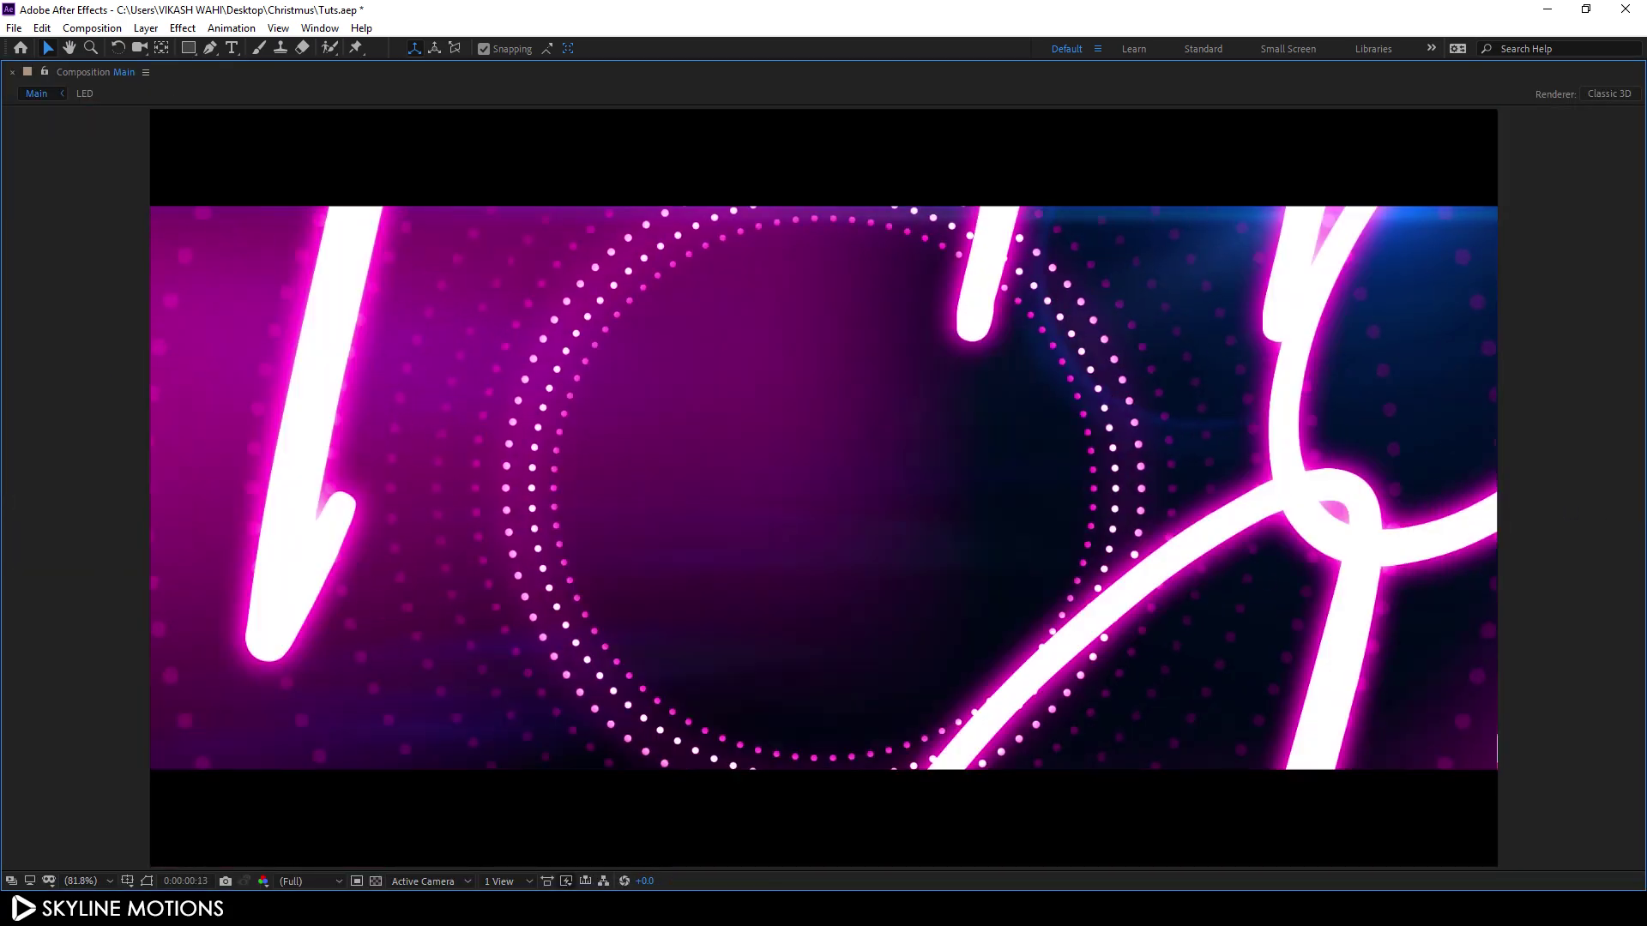